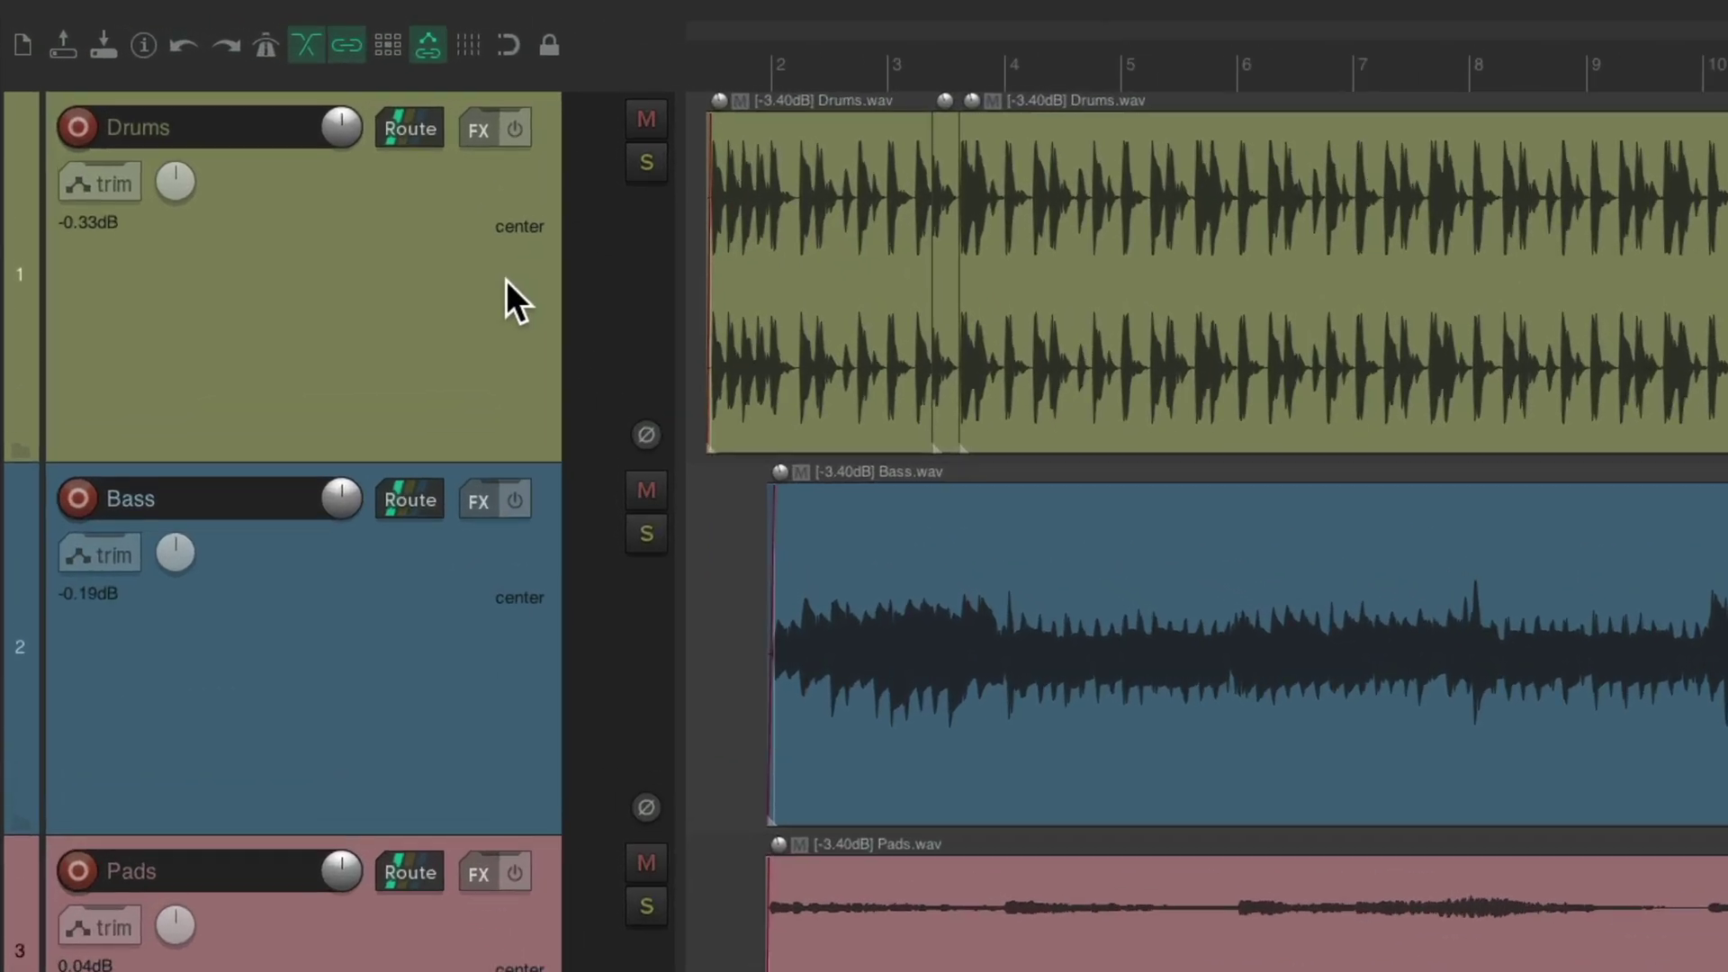
Add the ReaComp (Cockos) plug-in to the Drums track, filtering the FX list by "comp"
{"action": "left_click", "coordinate": [473, 129]}
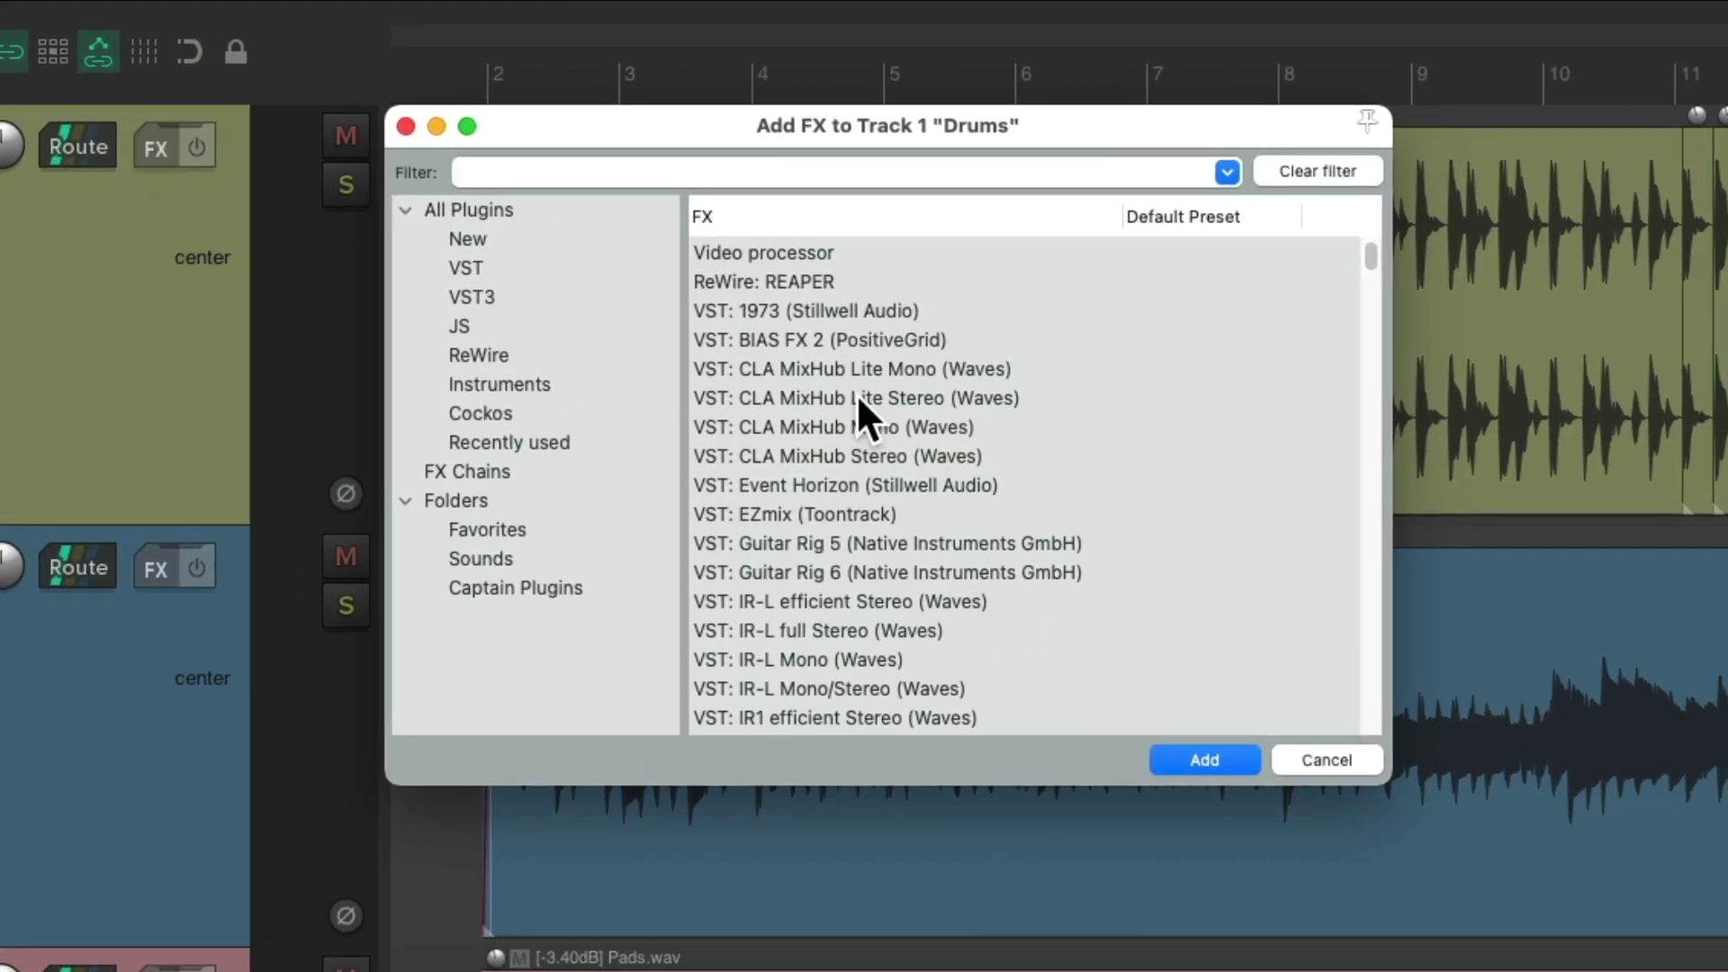
{"action": "scroll", "coordinate": [1001, 413], "scroll_direction": "down", "scroll_amount": 10}
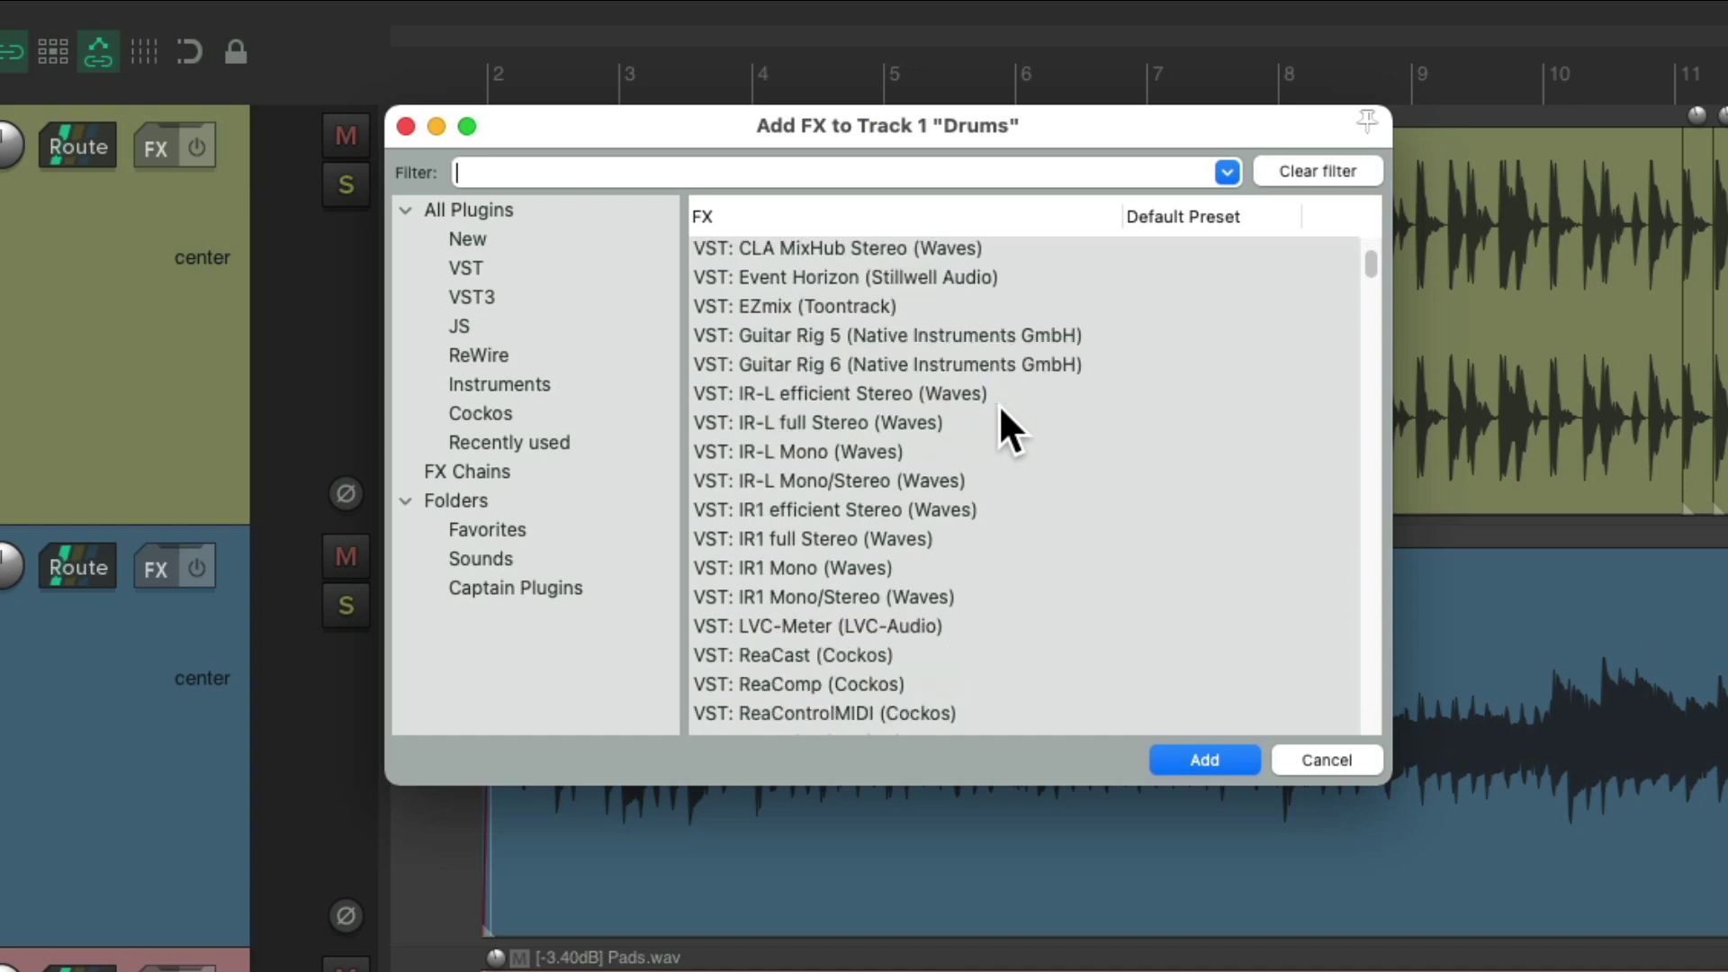
{"action": "scroll", "coordinate": [1001, 409], "scroll_direction": "down", "scroll_amount": 8}
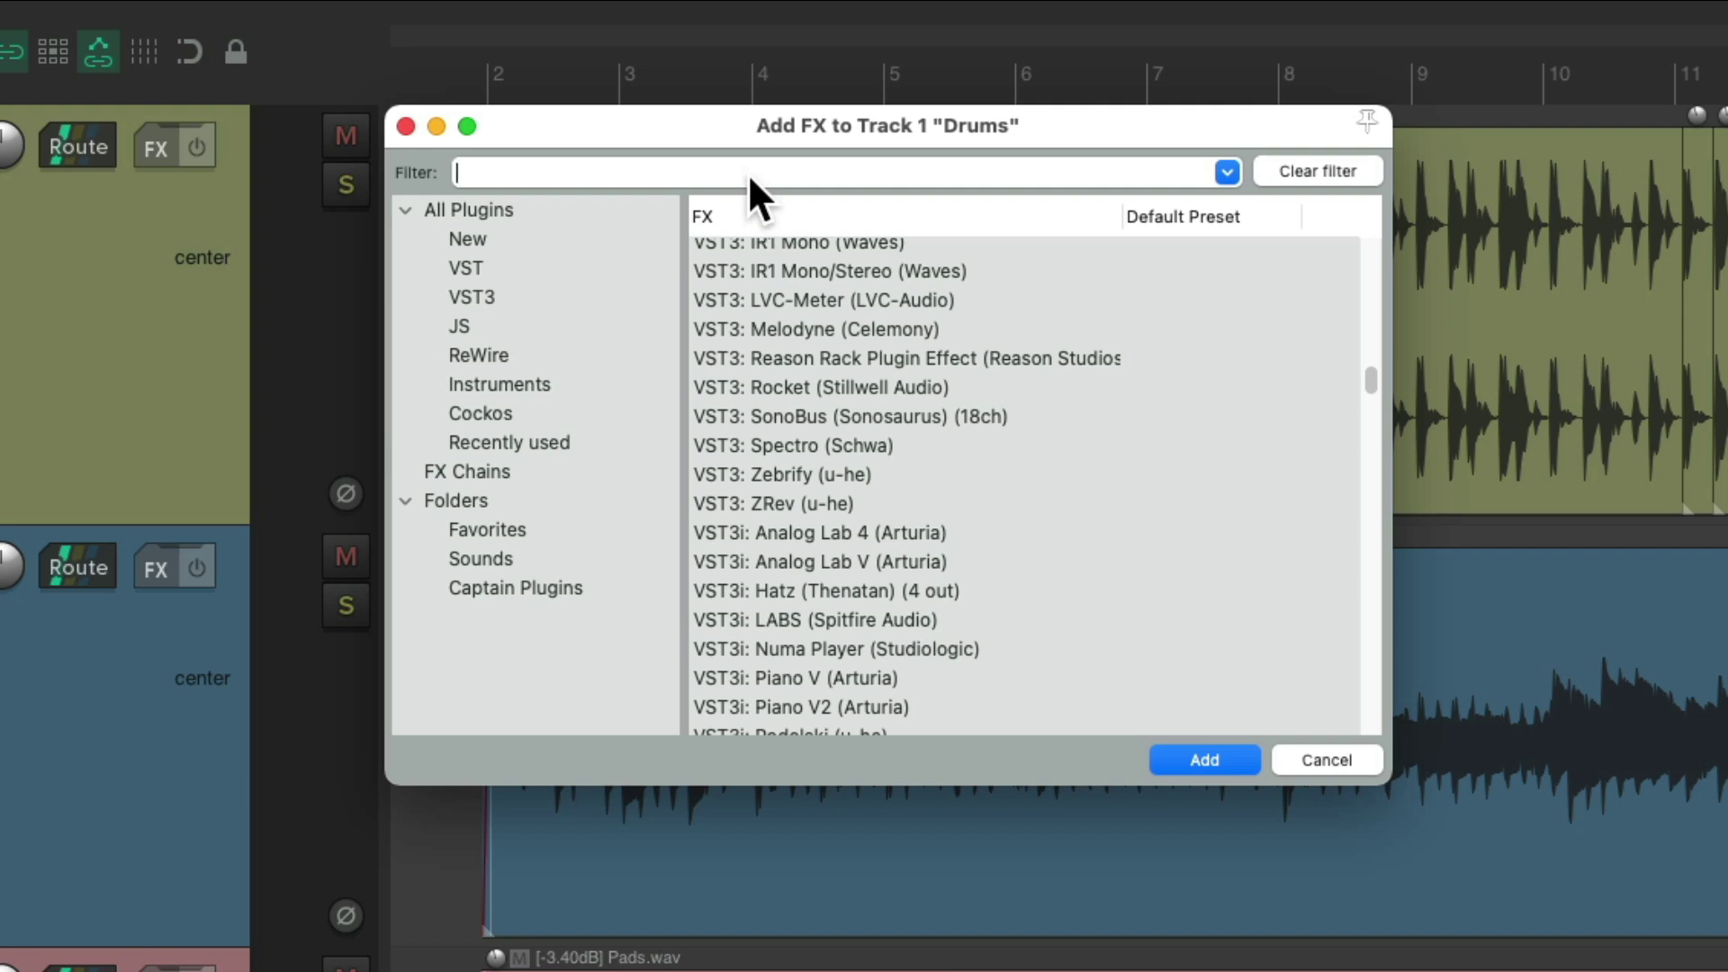
{"action": "type", "text": "comp"}
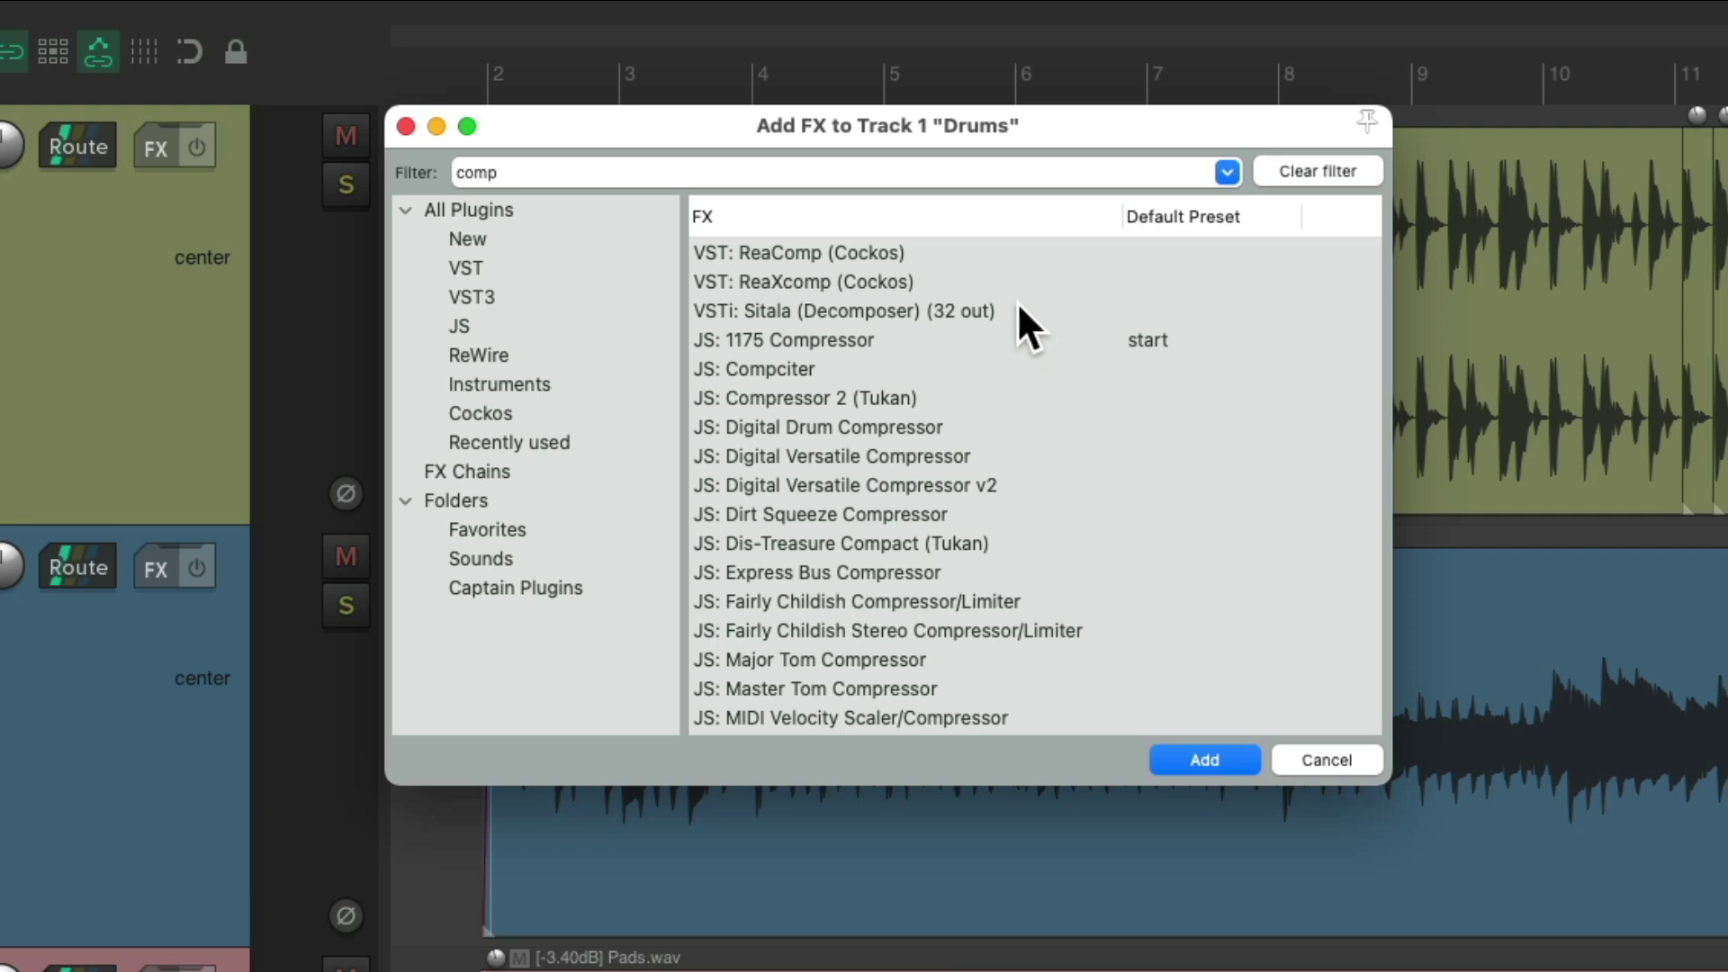
{"action": "left_click", "coordinate": [880, 256]}
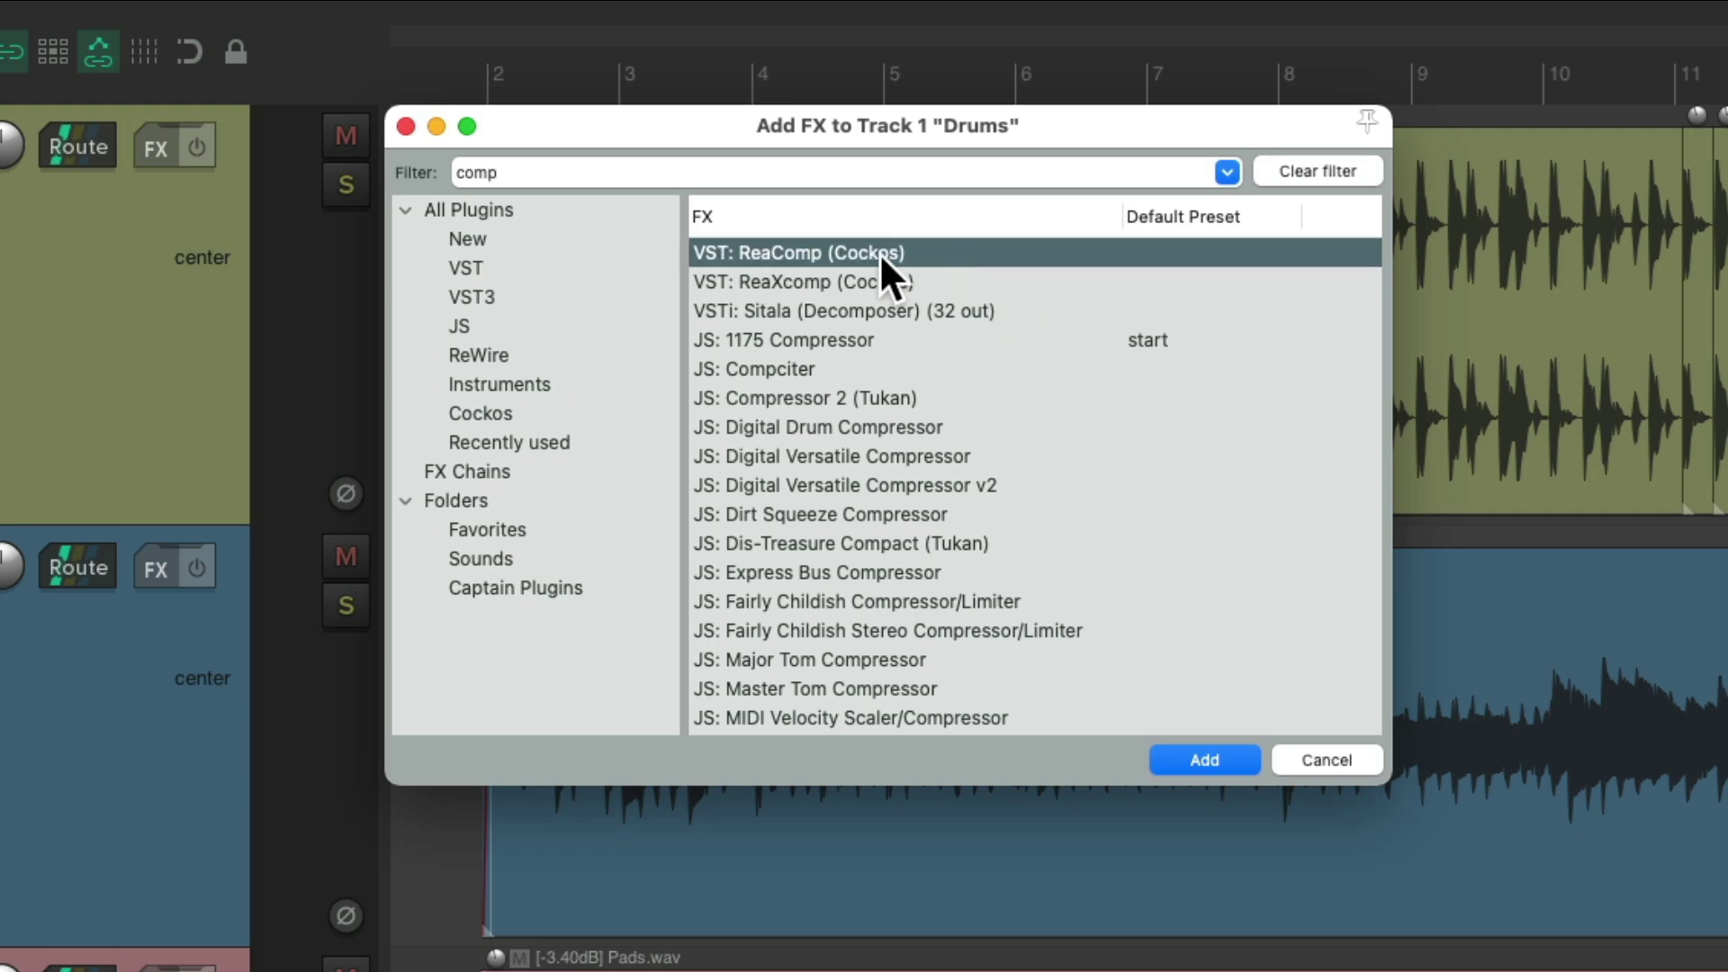
{"action": "double_click", "coordinate": [933, 254]}
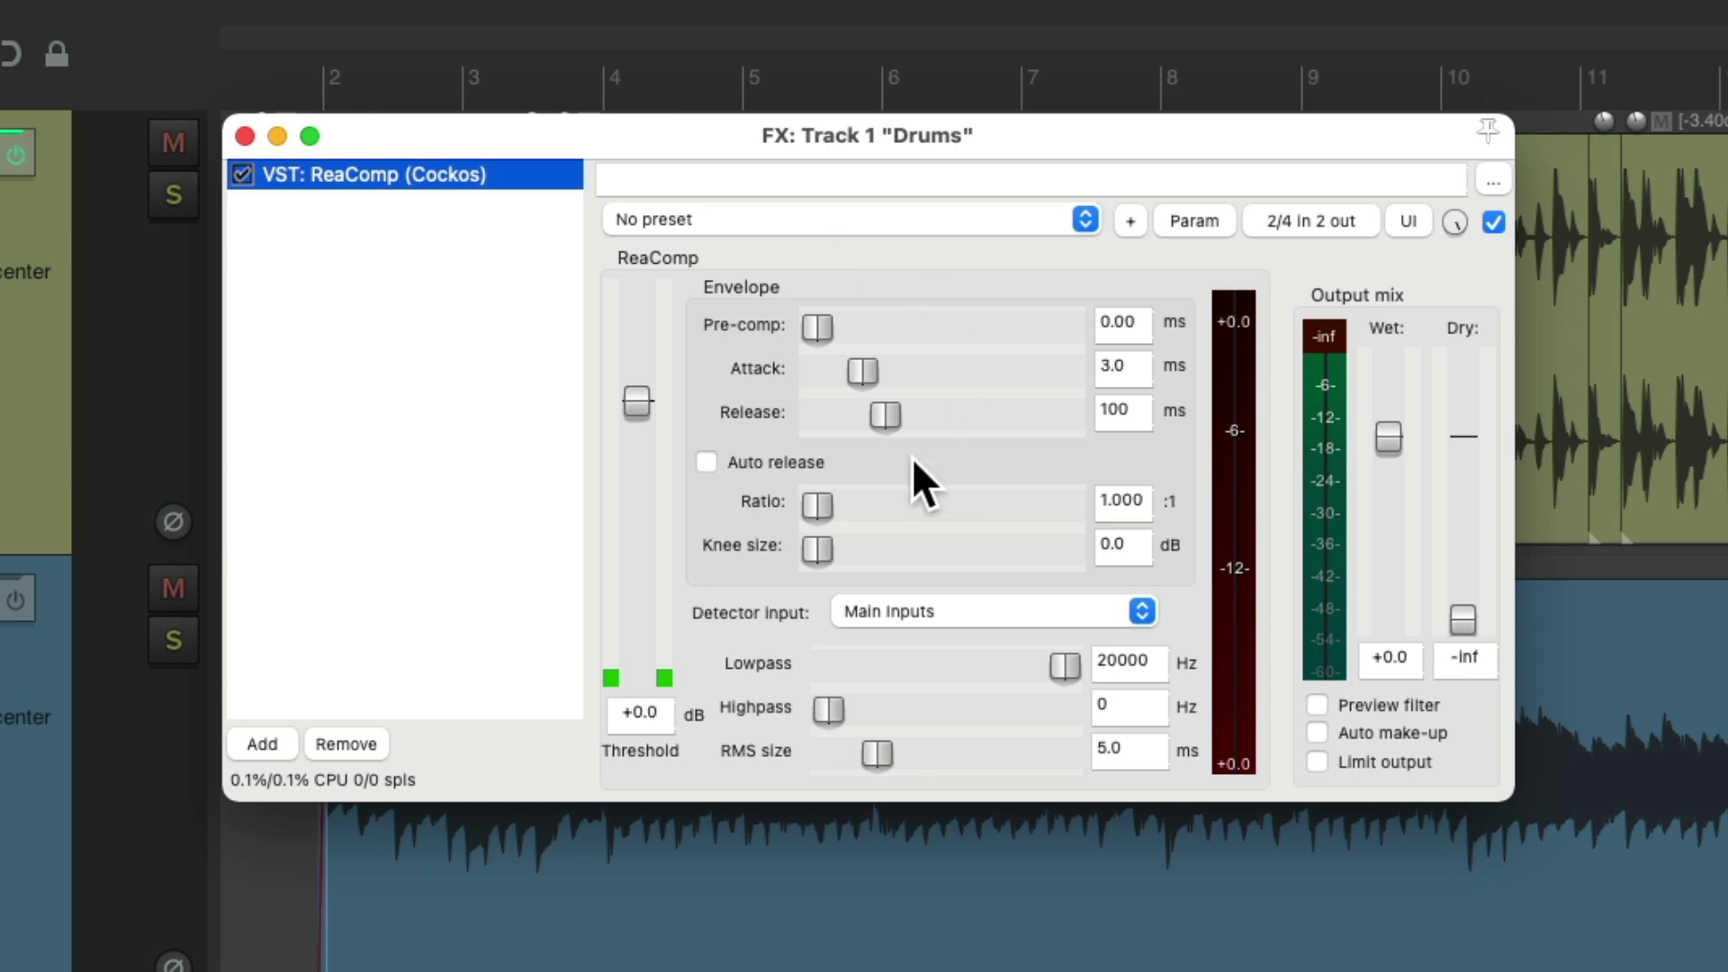
Load ReaComp's stock - Modern Vocal preset, then adjust the threshold to -6.4 dB, attack to 3.9 ms and release to 303 ms
{"action": "left_click", "coordinate": [904, 220]}
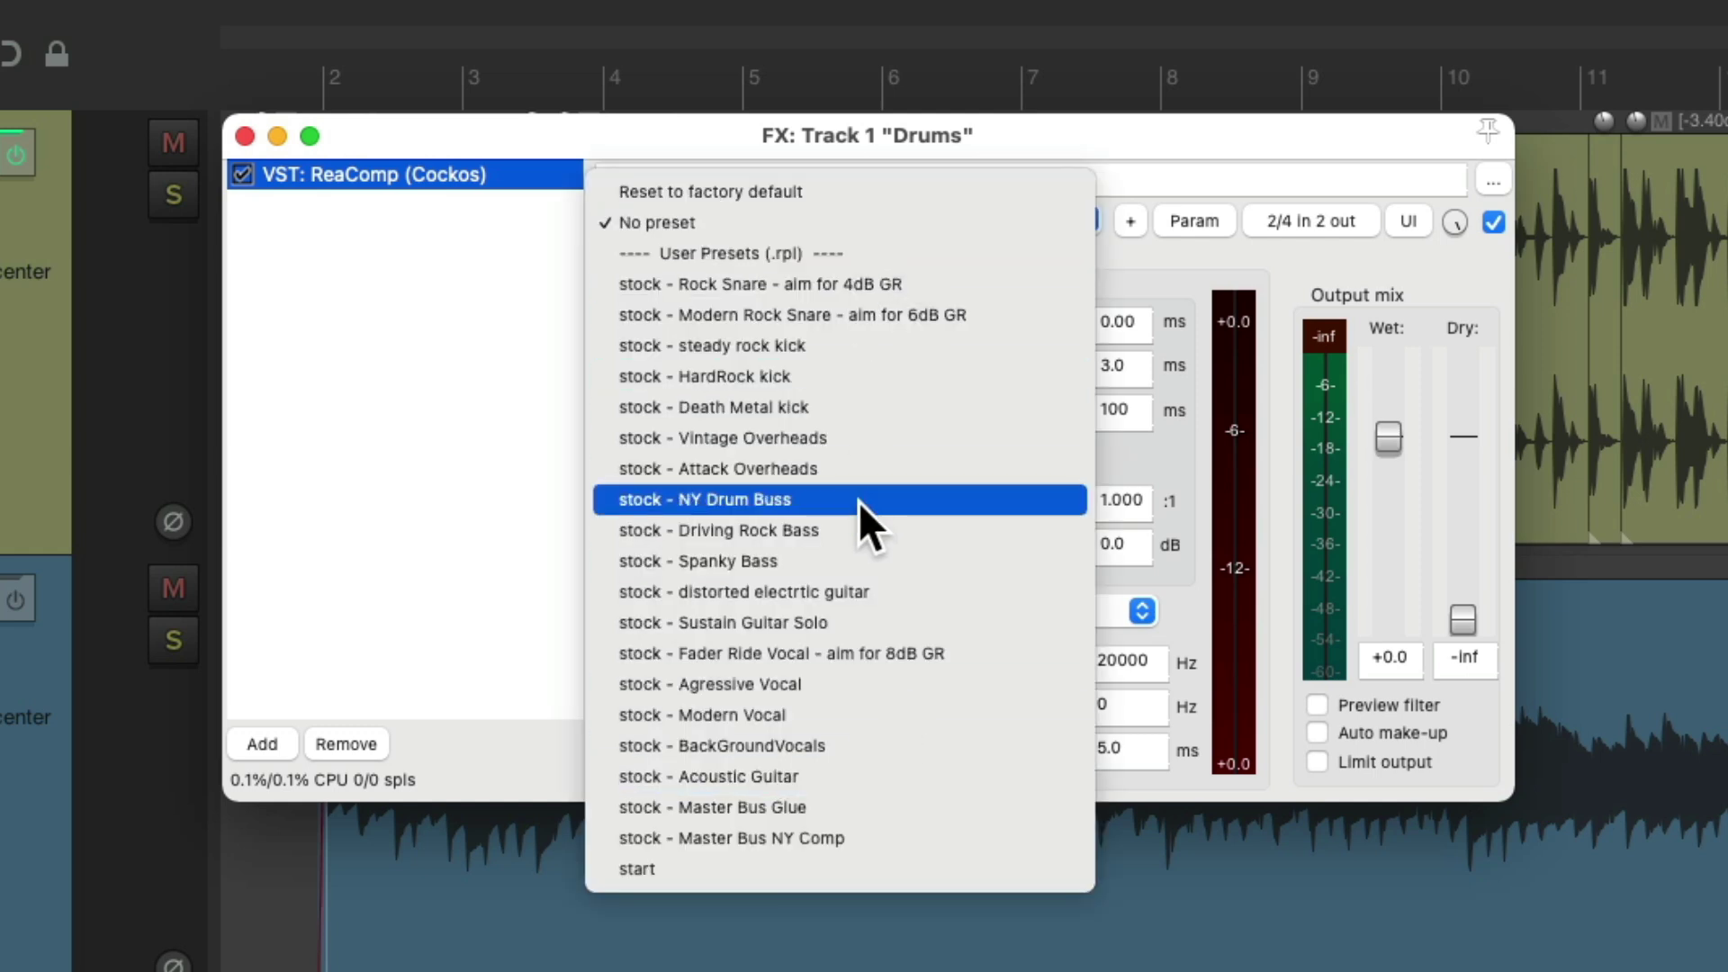
{"action": "left_click", "coordinate": [867, 718]}
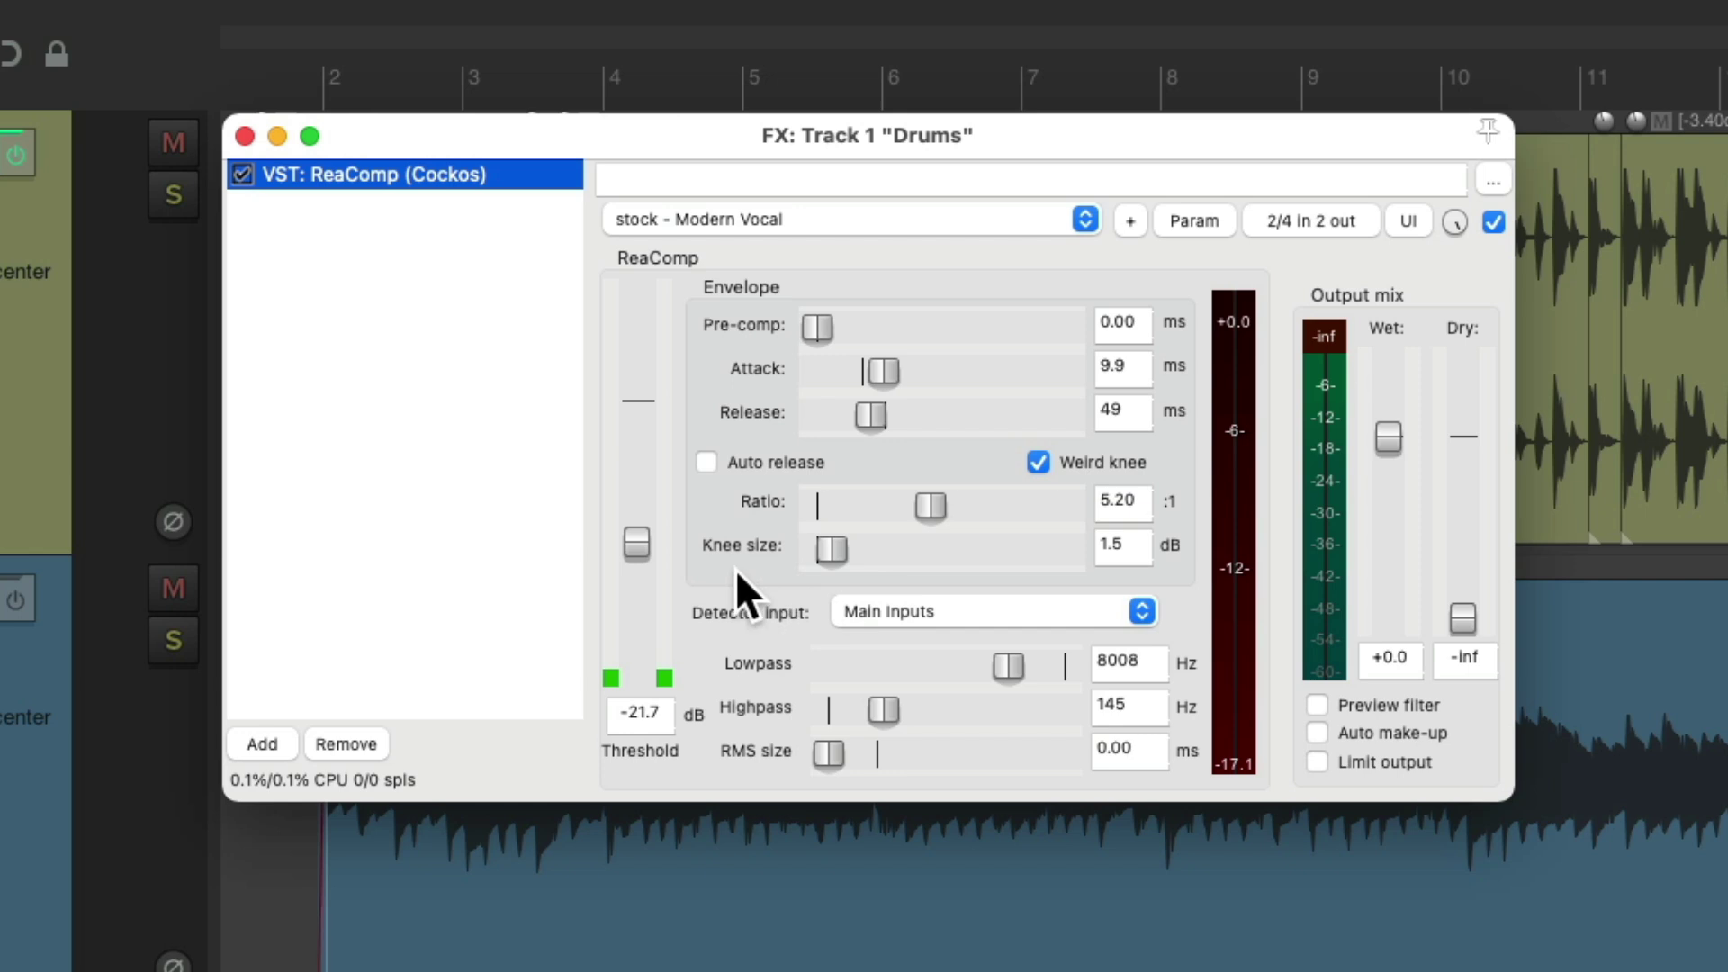
{"action": "left_click_drag", "start_coordinate": [636, 544], "coordinate": [636, 452]}
{"action": "left_click_drag", "start_coordinate": [883, 371], "coordinate": [916, 416]}
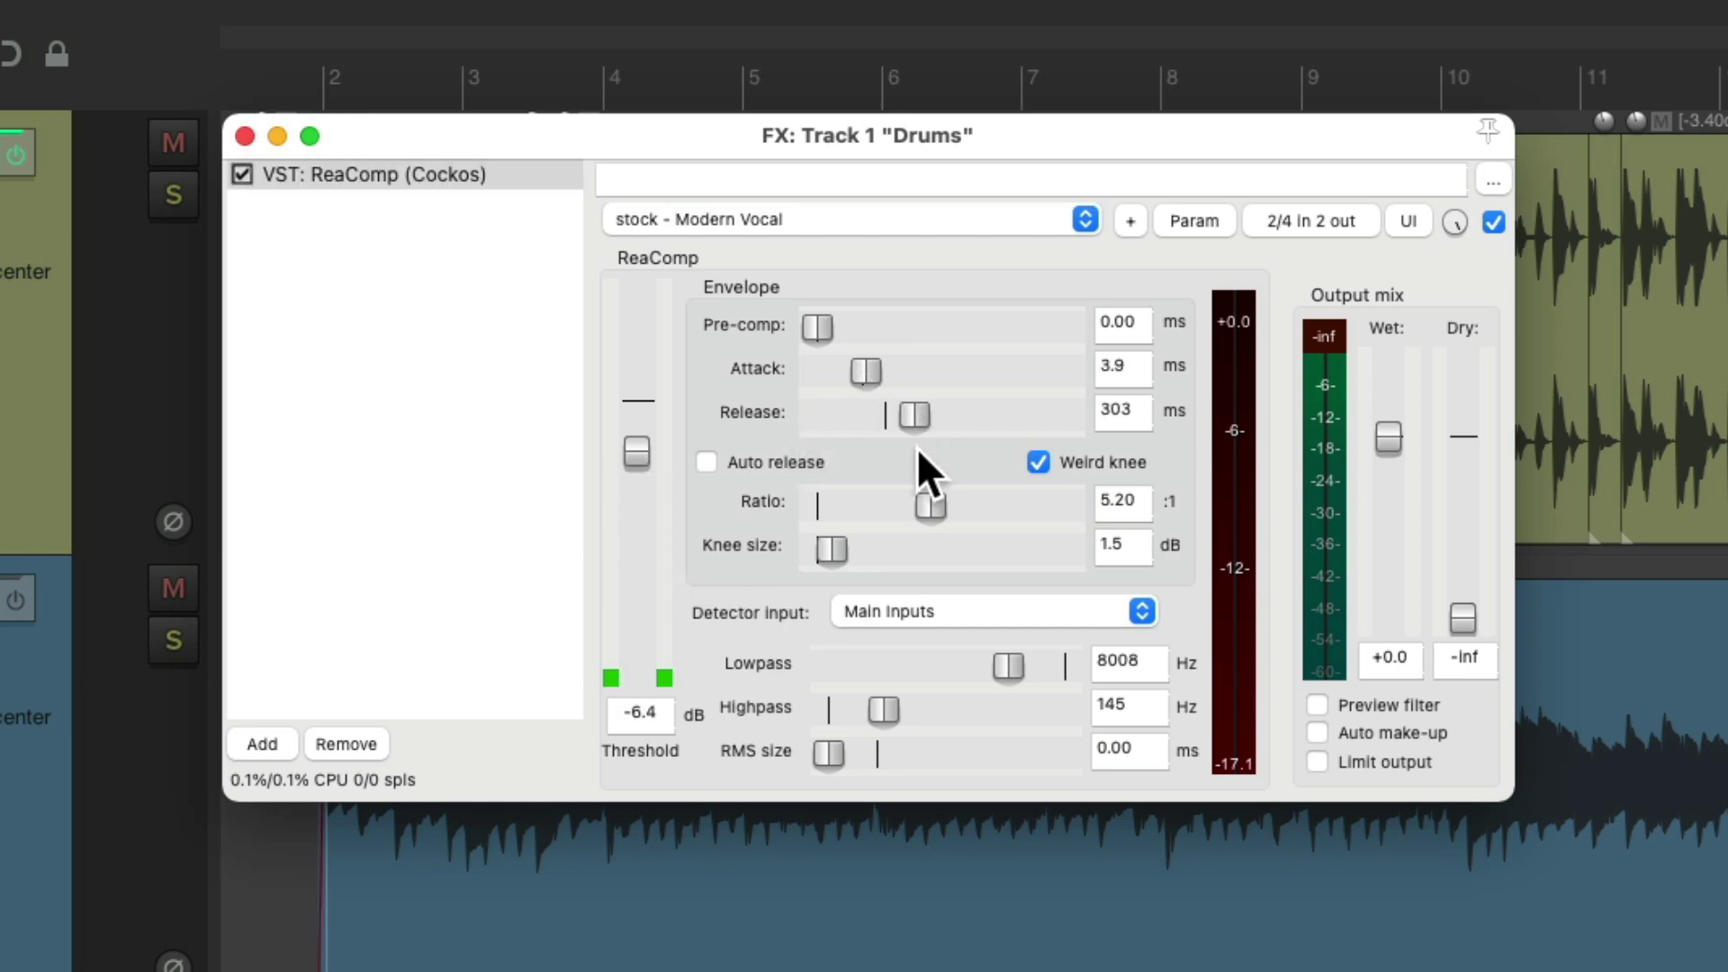
Save the current ReaComp settings as a preset named "My Fave Comp" and check it in the preset list
{"action": "left_click", "coordinate": [1132, 222]}
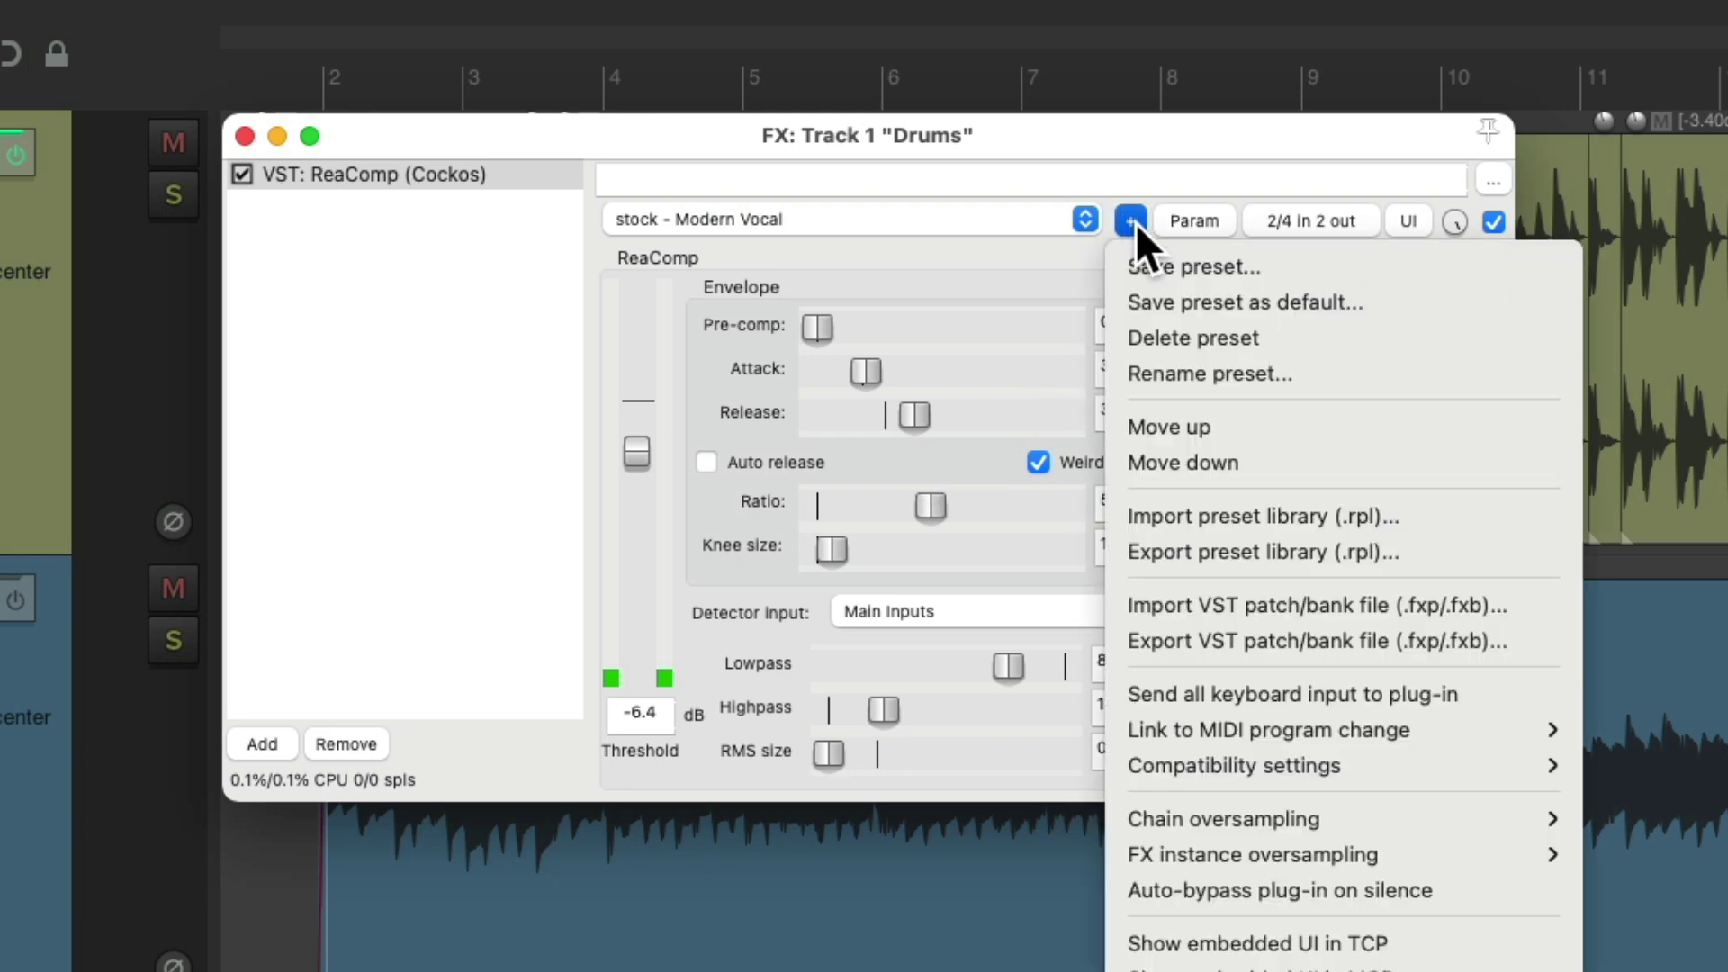
{"action": "left_click", "coordinate": [1288, 268]}
{"action": "type", "text": "My Fave Comp"}
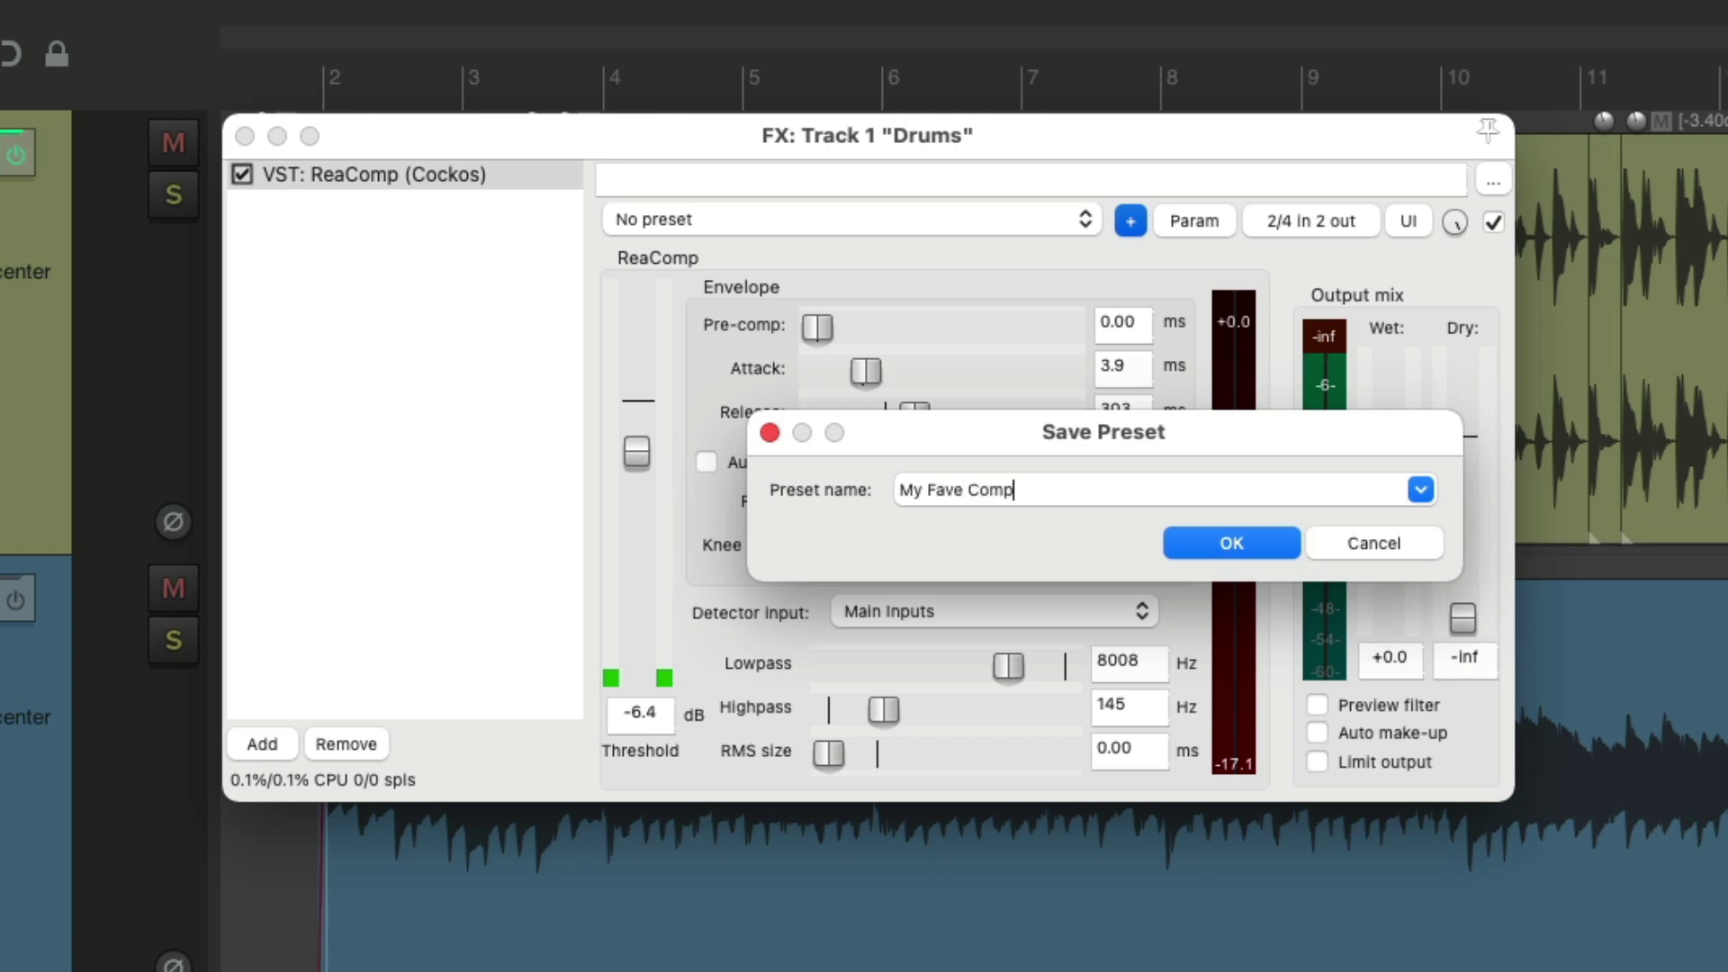
{"action": "key", "text": "Return"}
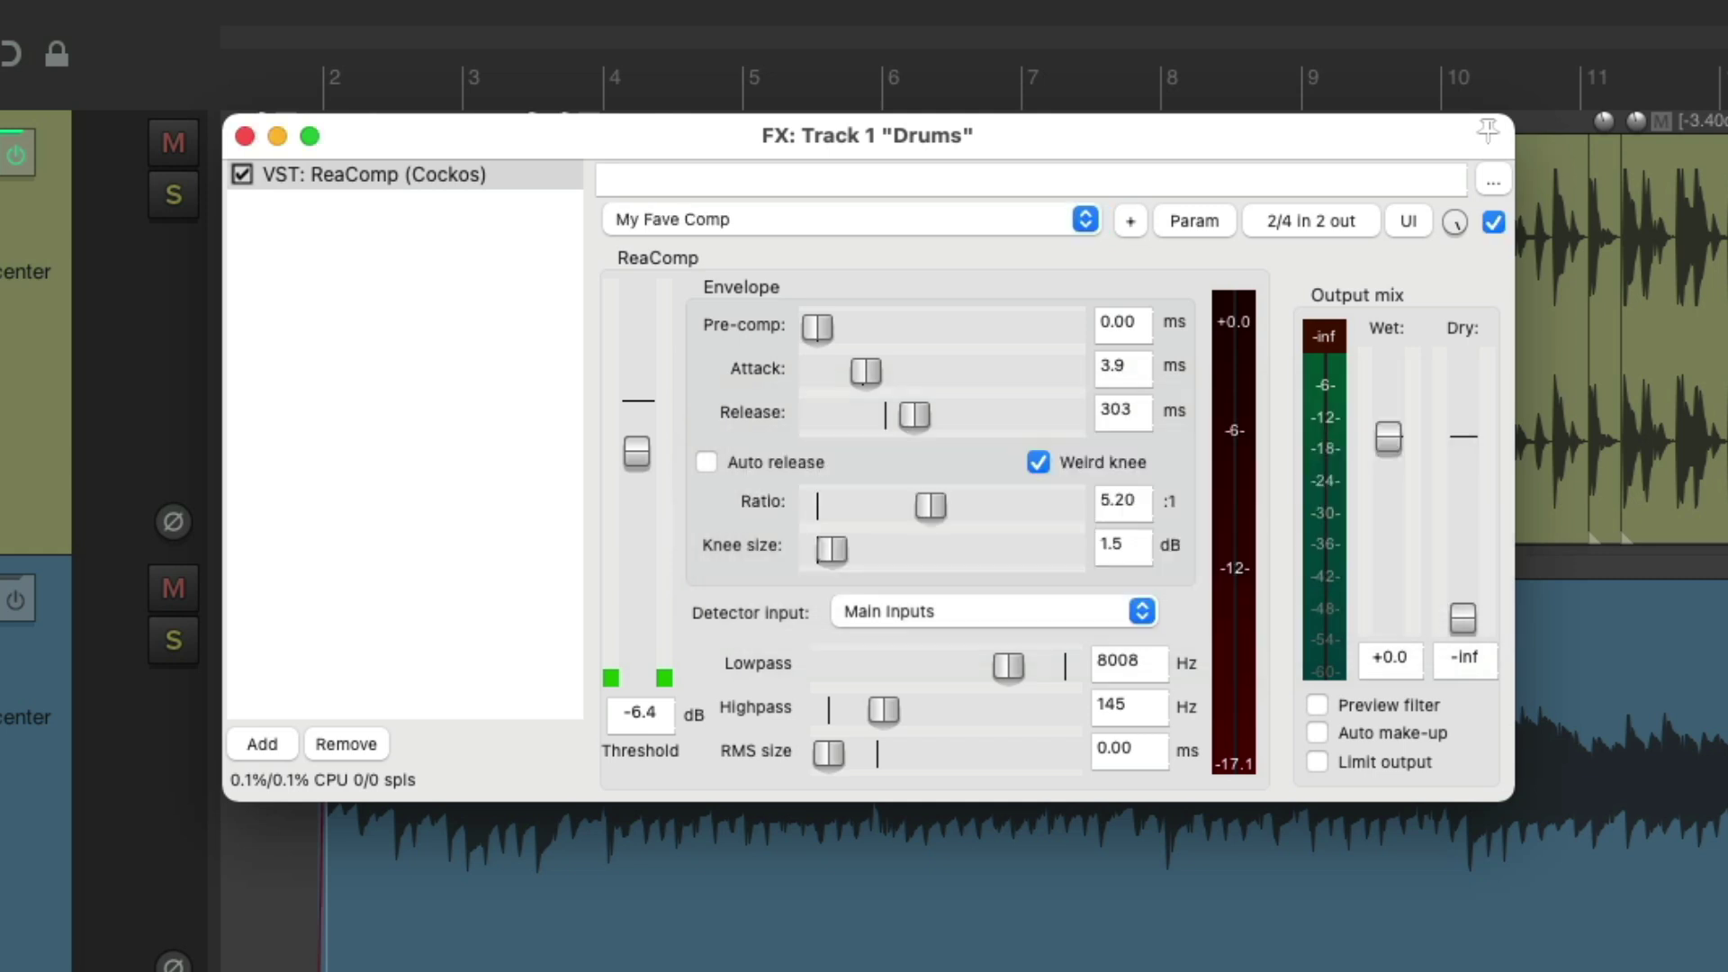
{"action": "left_click", "coordinate": [932, 222]}
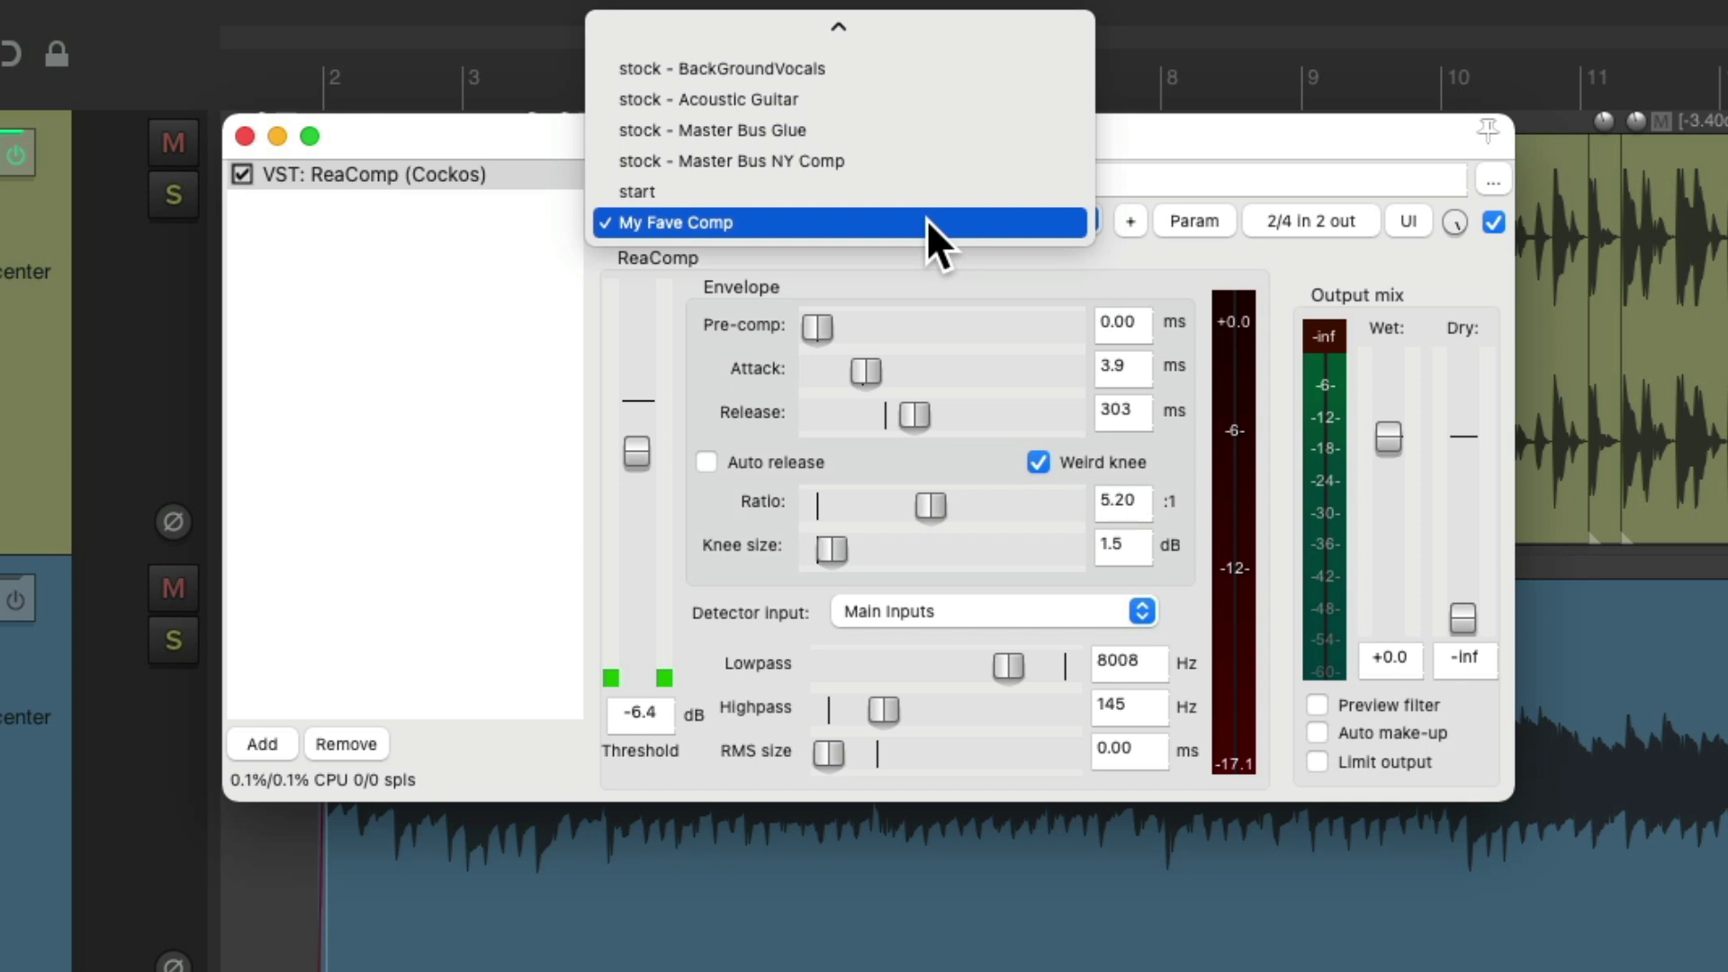
{"action": "left_click", "coordinate": [949, 306]}
Replace ReaComp on the Drums track with a fresh instance and load the My Fave Comp preset
{"action": "left_click", "coordinate": [547, 171]}
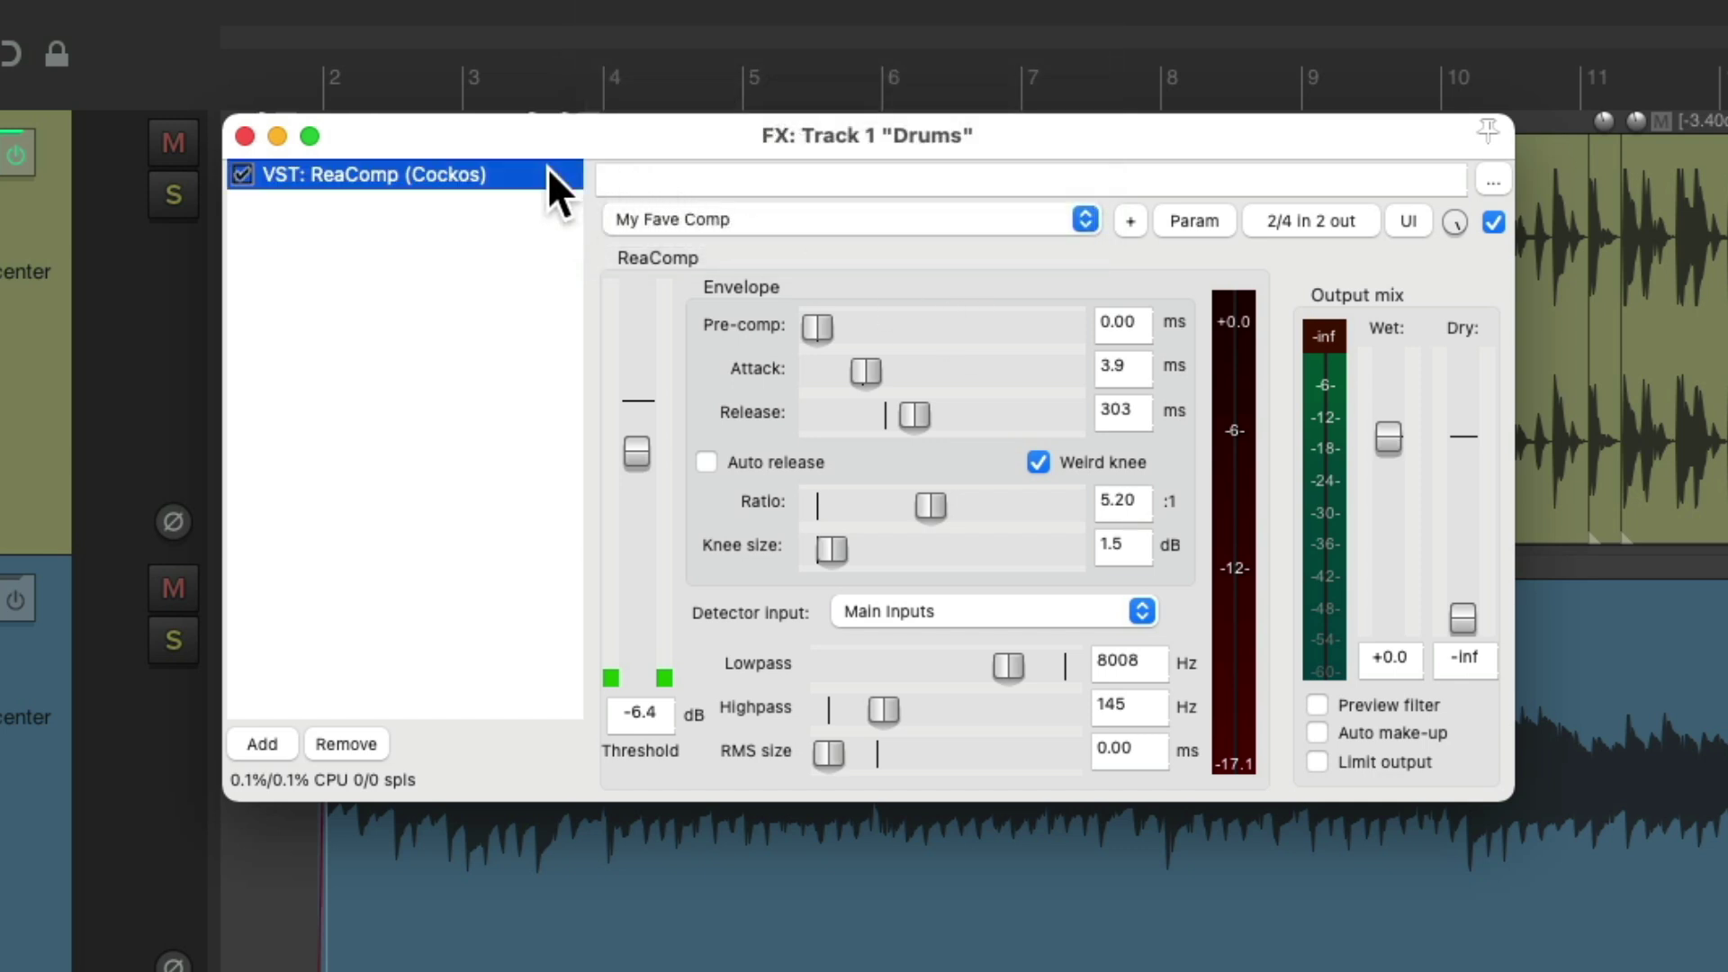
{"action": "left_click", "coordinate": [360, 740]}
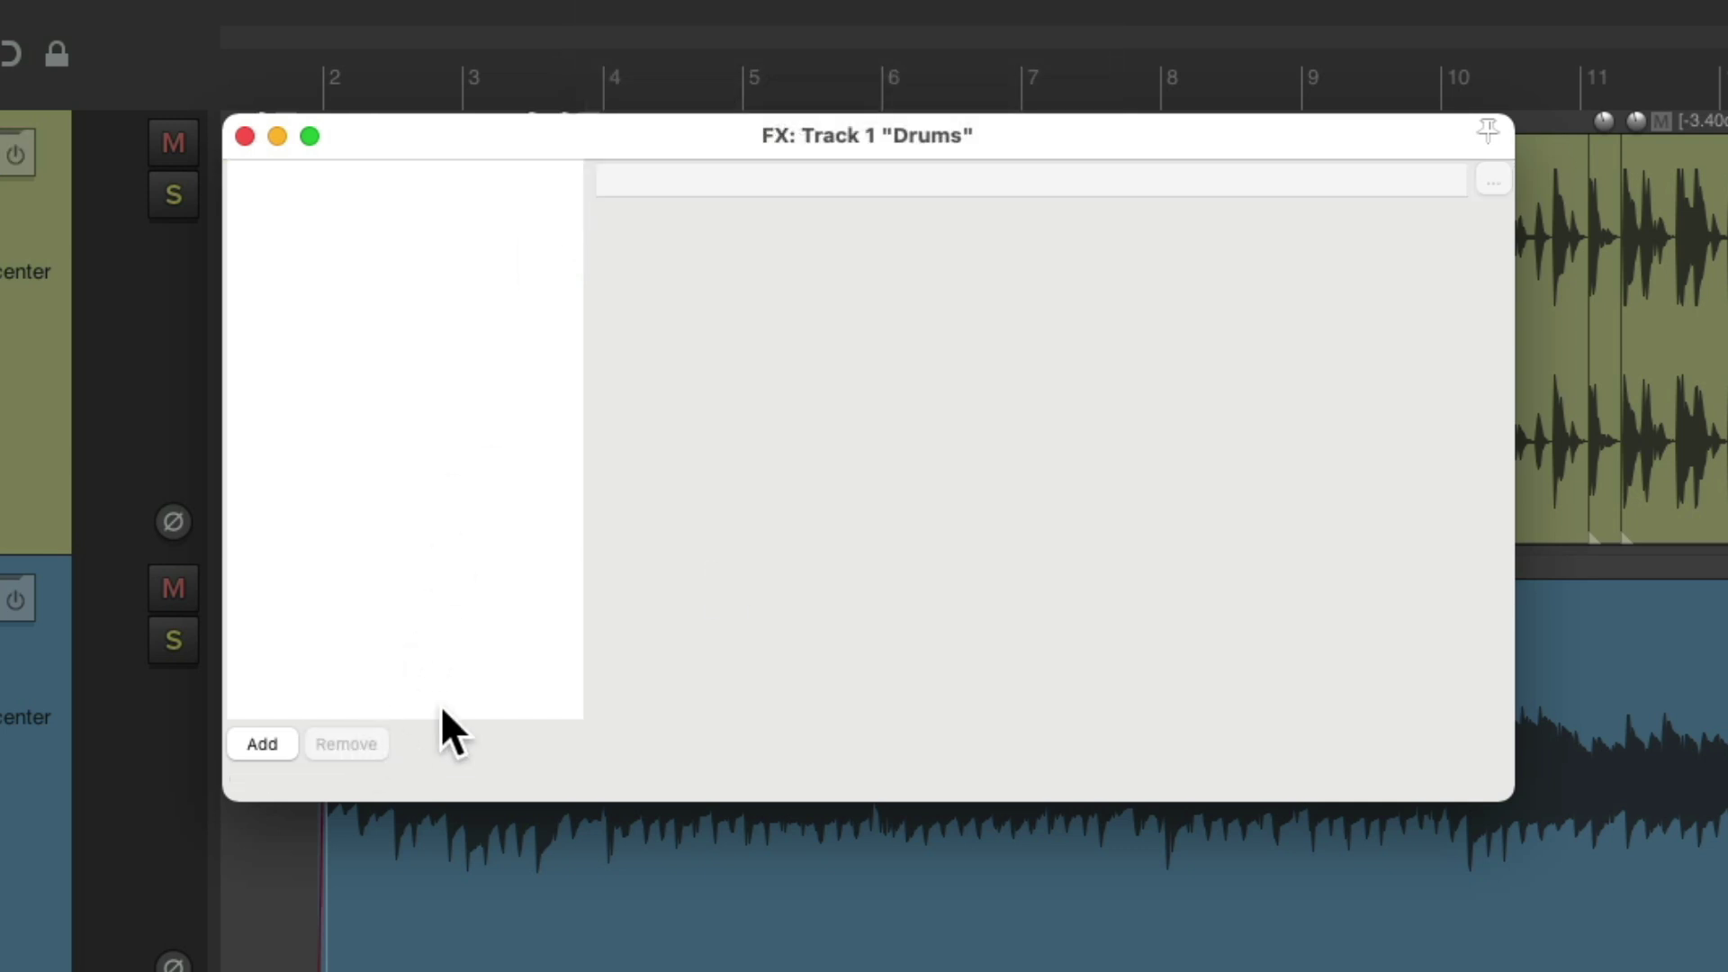
{"action": "double_click", "coordinate": [453, 329]}
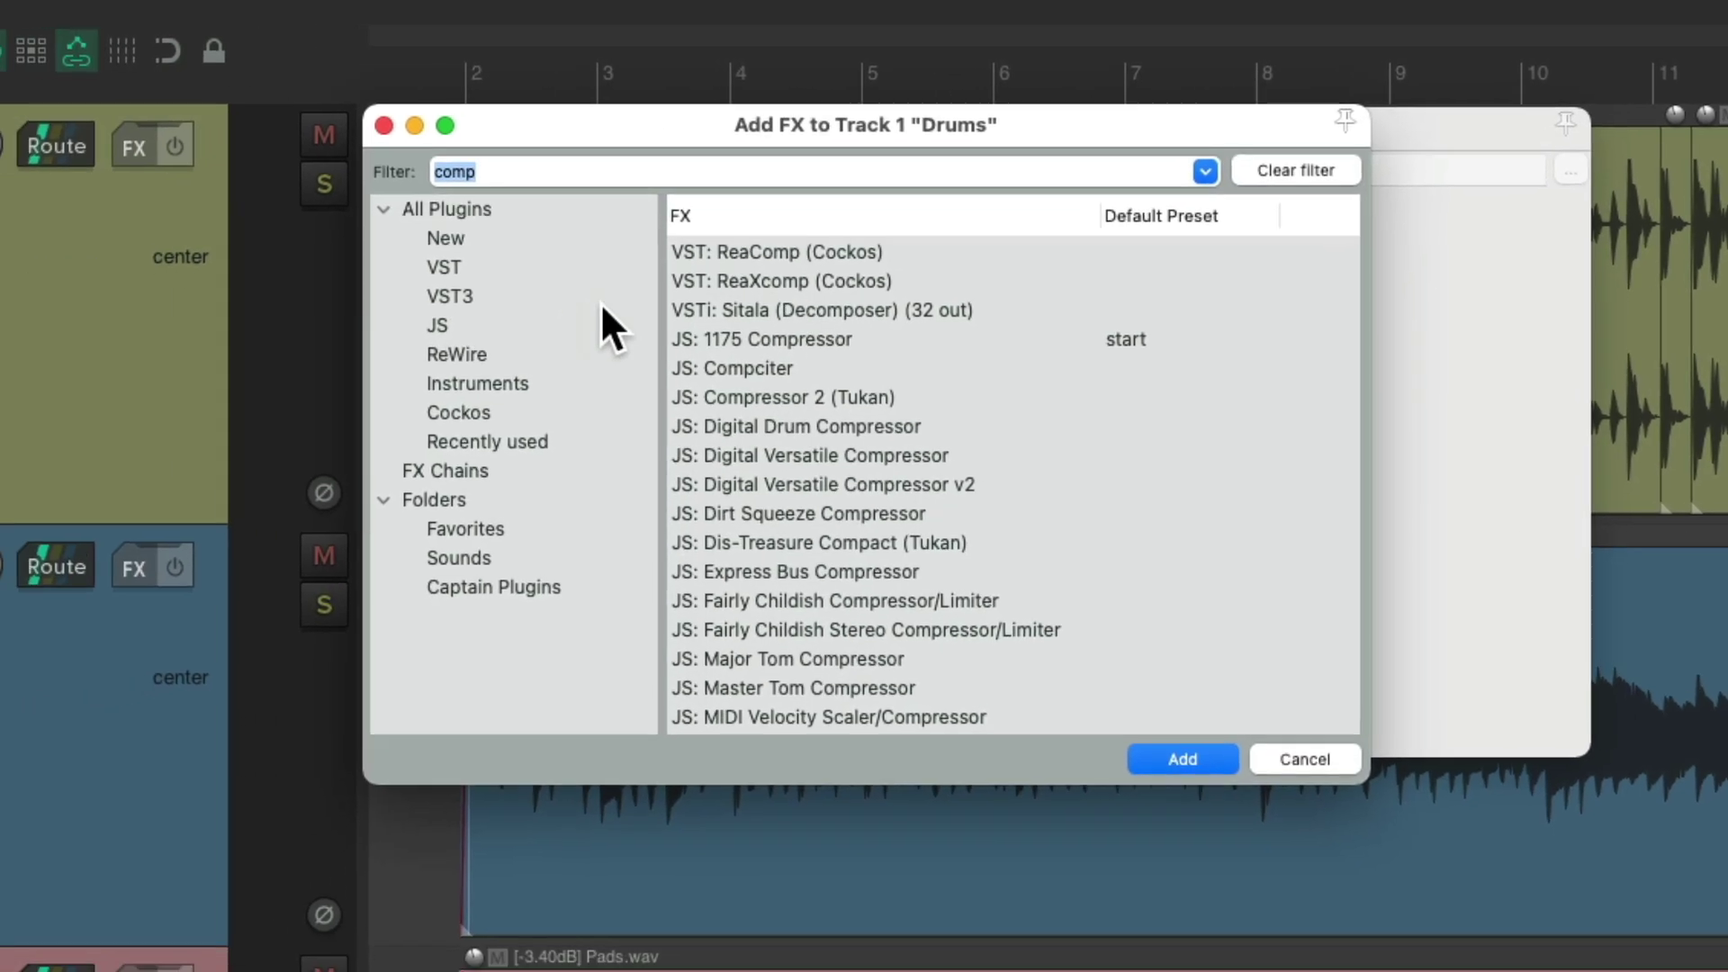
{"action": "double_click", "coordinate": [770, 245]}
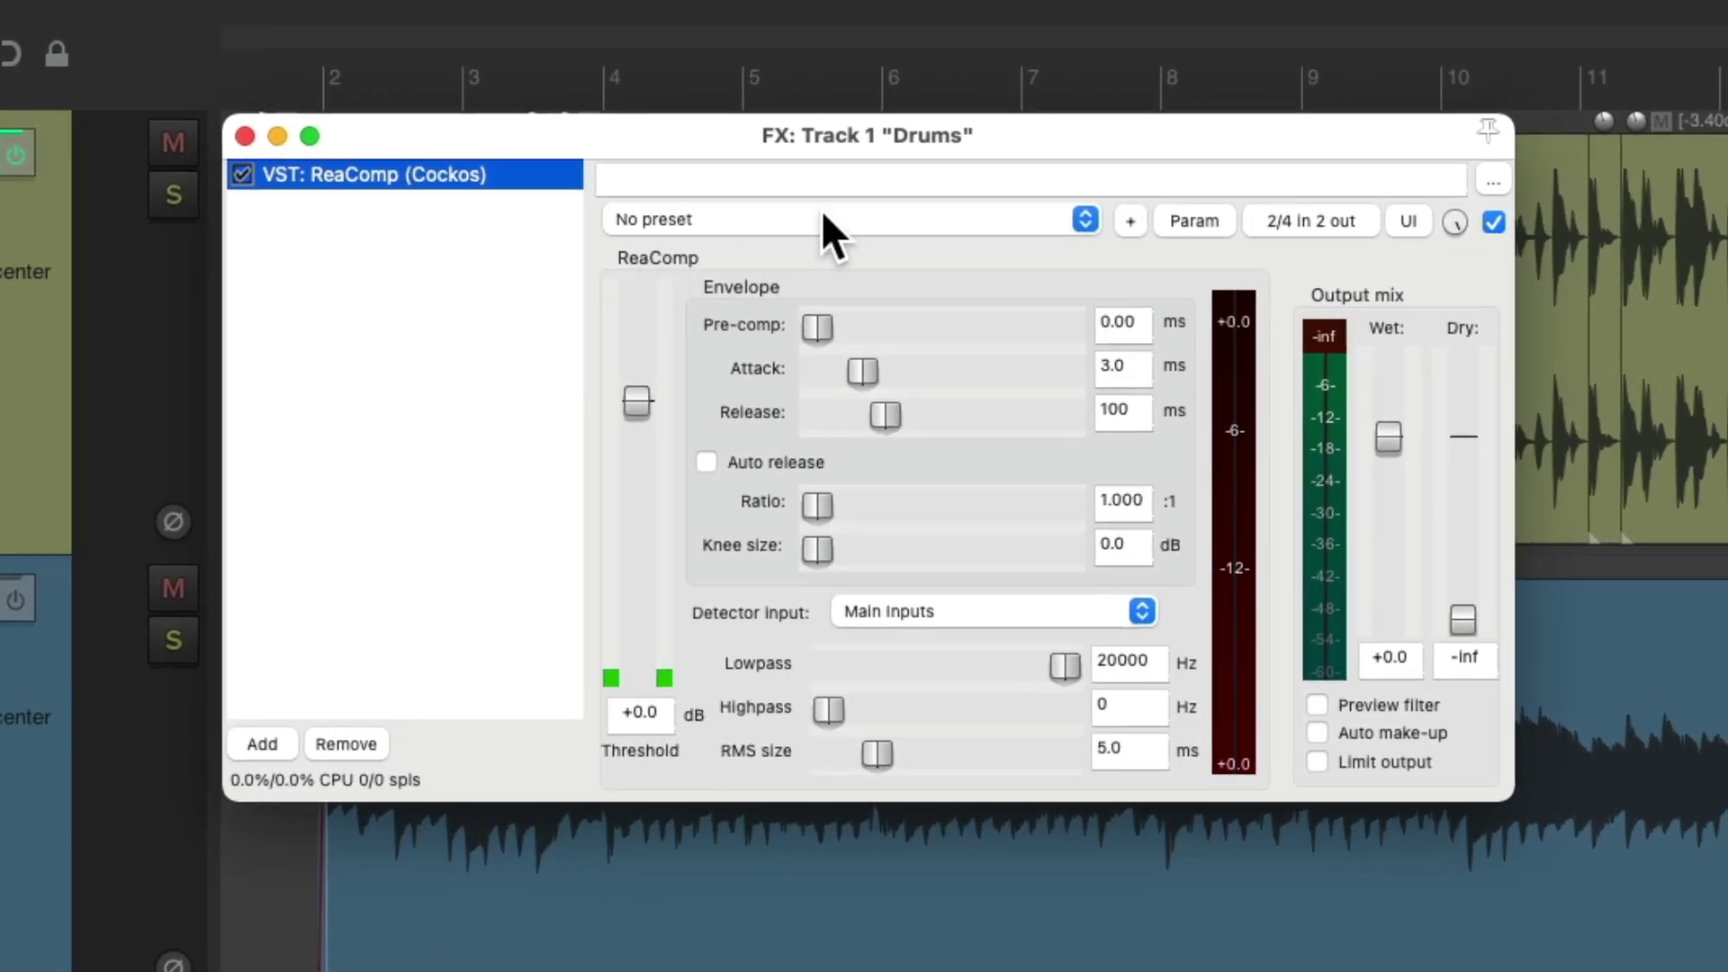
{"action": "left_click", "coordinate": [822, 213]}
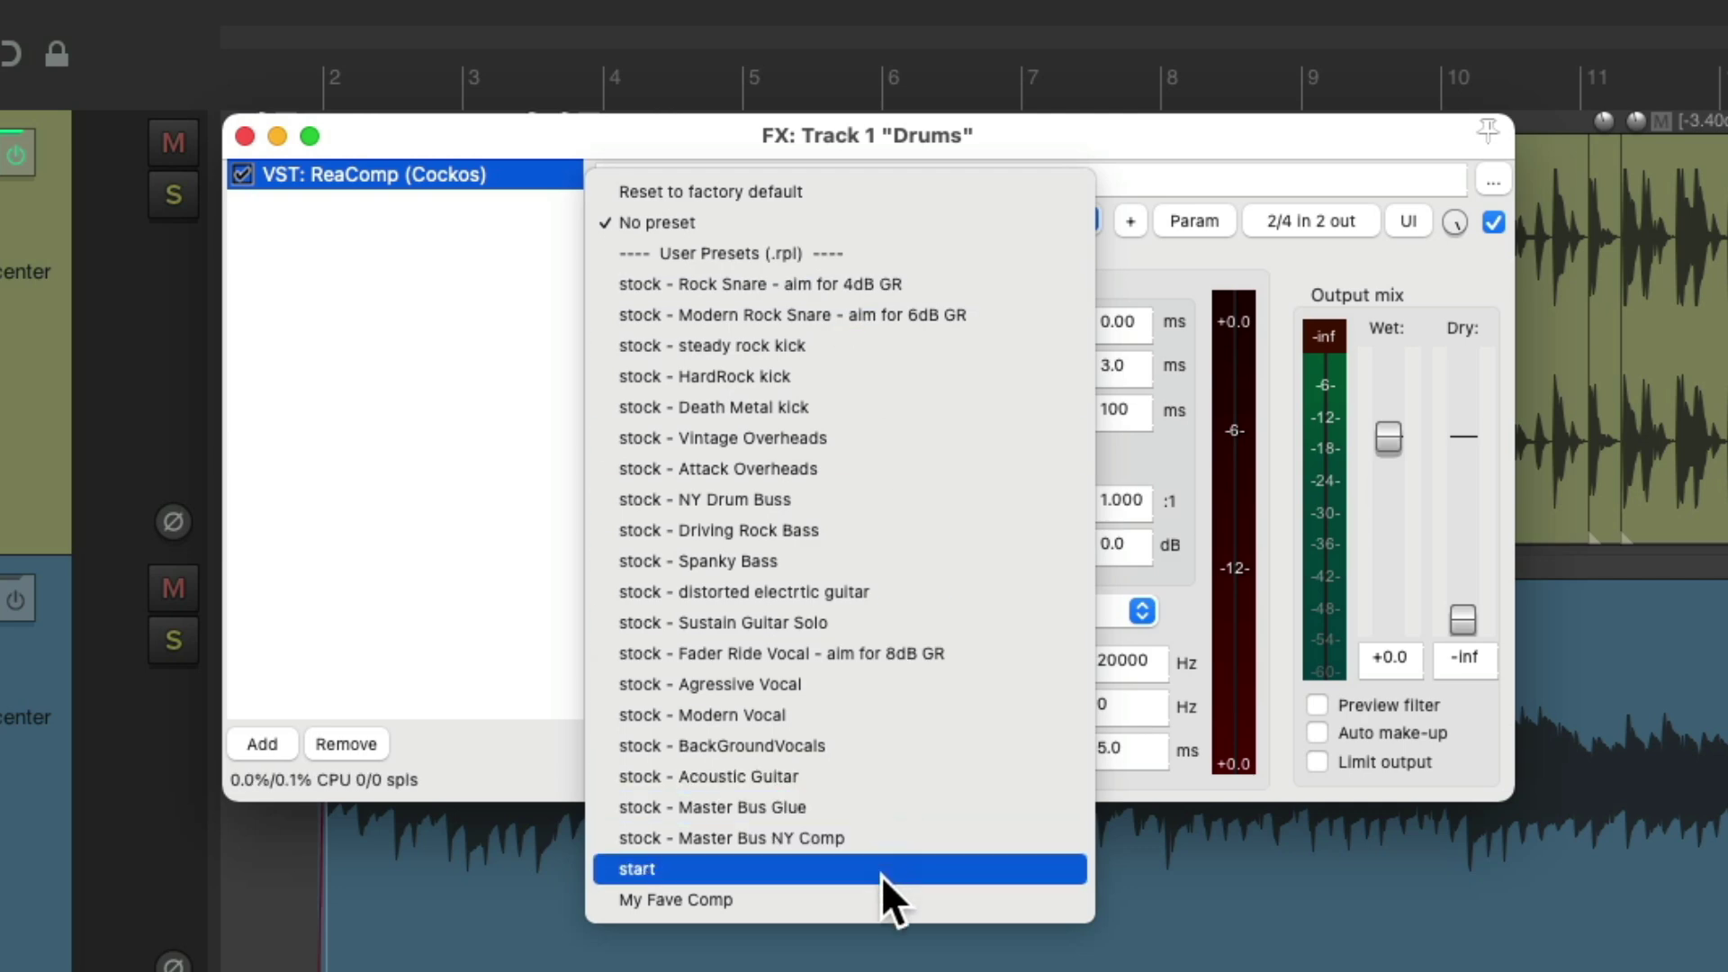
{"action": "left_click", "coordinate": [878, 900]}
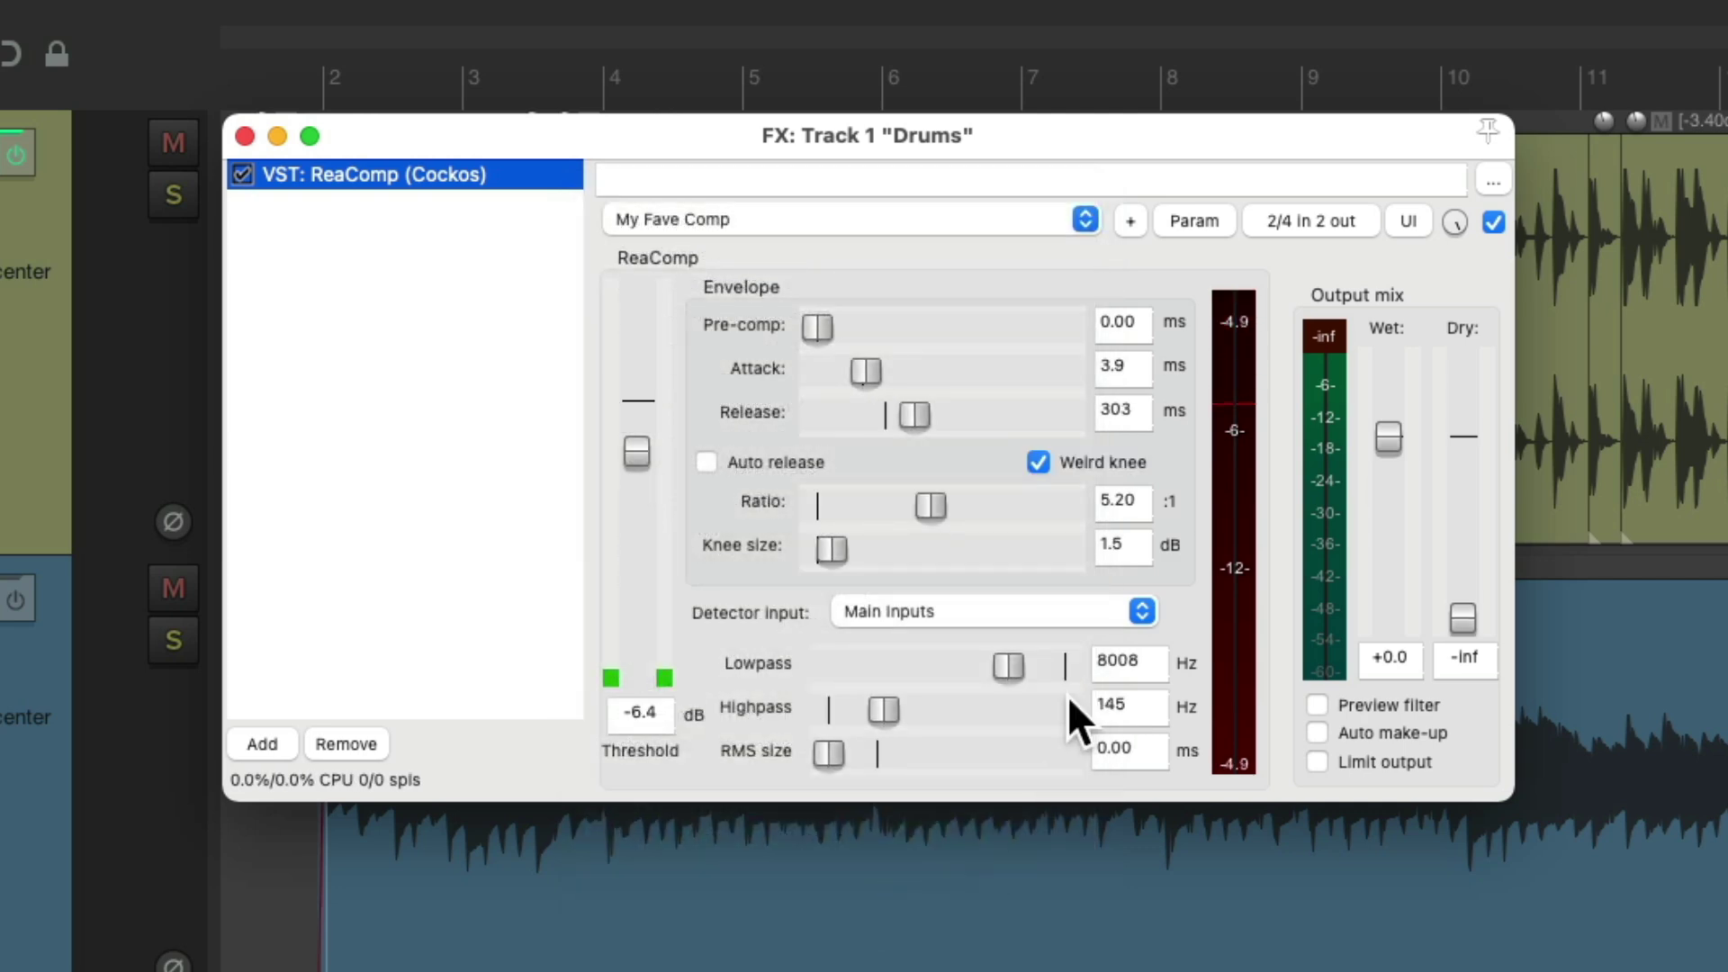
Adjust ReaComp's threshold to -12.1 dB, attack to 0.89 ms and release to 148 ms
{"action": "left_click_drag", "start_coordinate": [636, 452], "coordinate": [639, 490]}
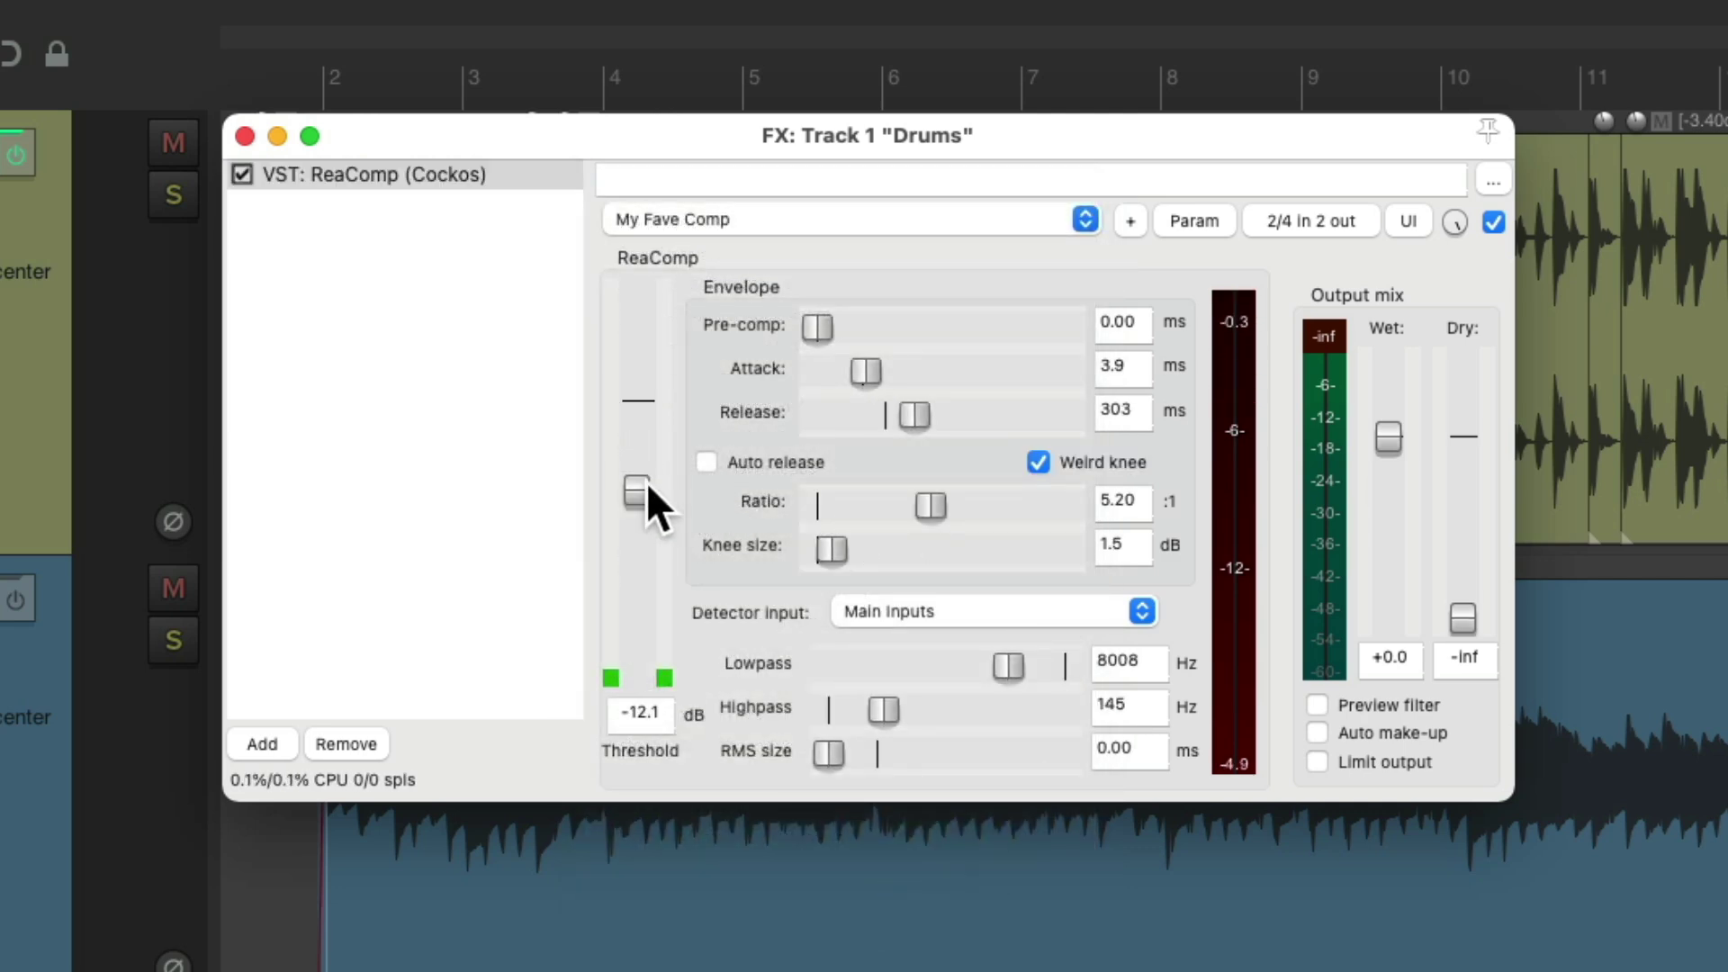
{"action": "left_click_drag", "start_coordinate": [845, 369], "coordinate": [829, 370]}
{"action": "left_click_drag", "start_coordinate": [916, 425], "coordinate": [887, 425]}
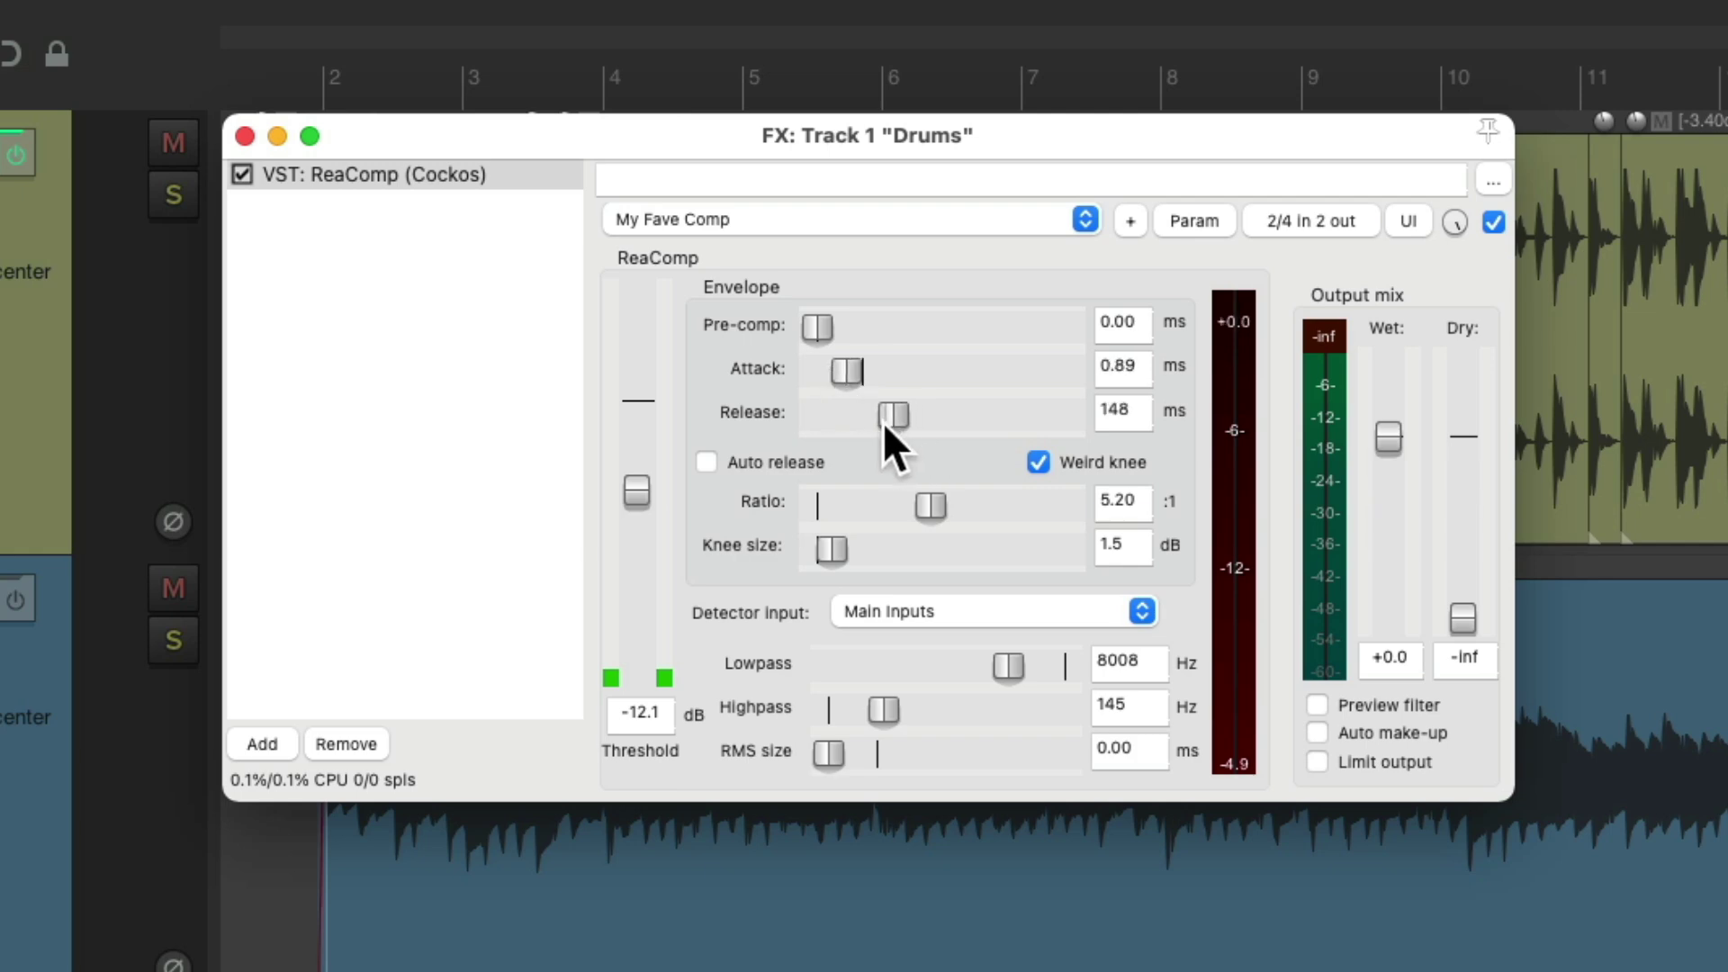
Save the changed compressor settings over the existing My Fave Comp preset, keeping the same name
{"action": "left_click", "coordinate": [1129, 222]}
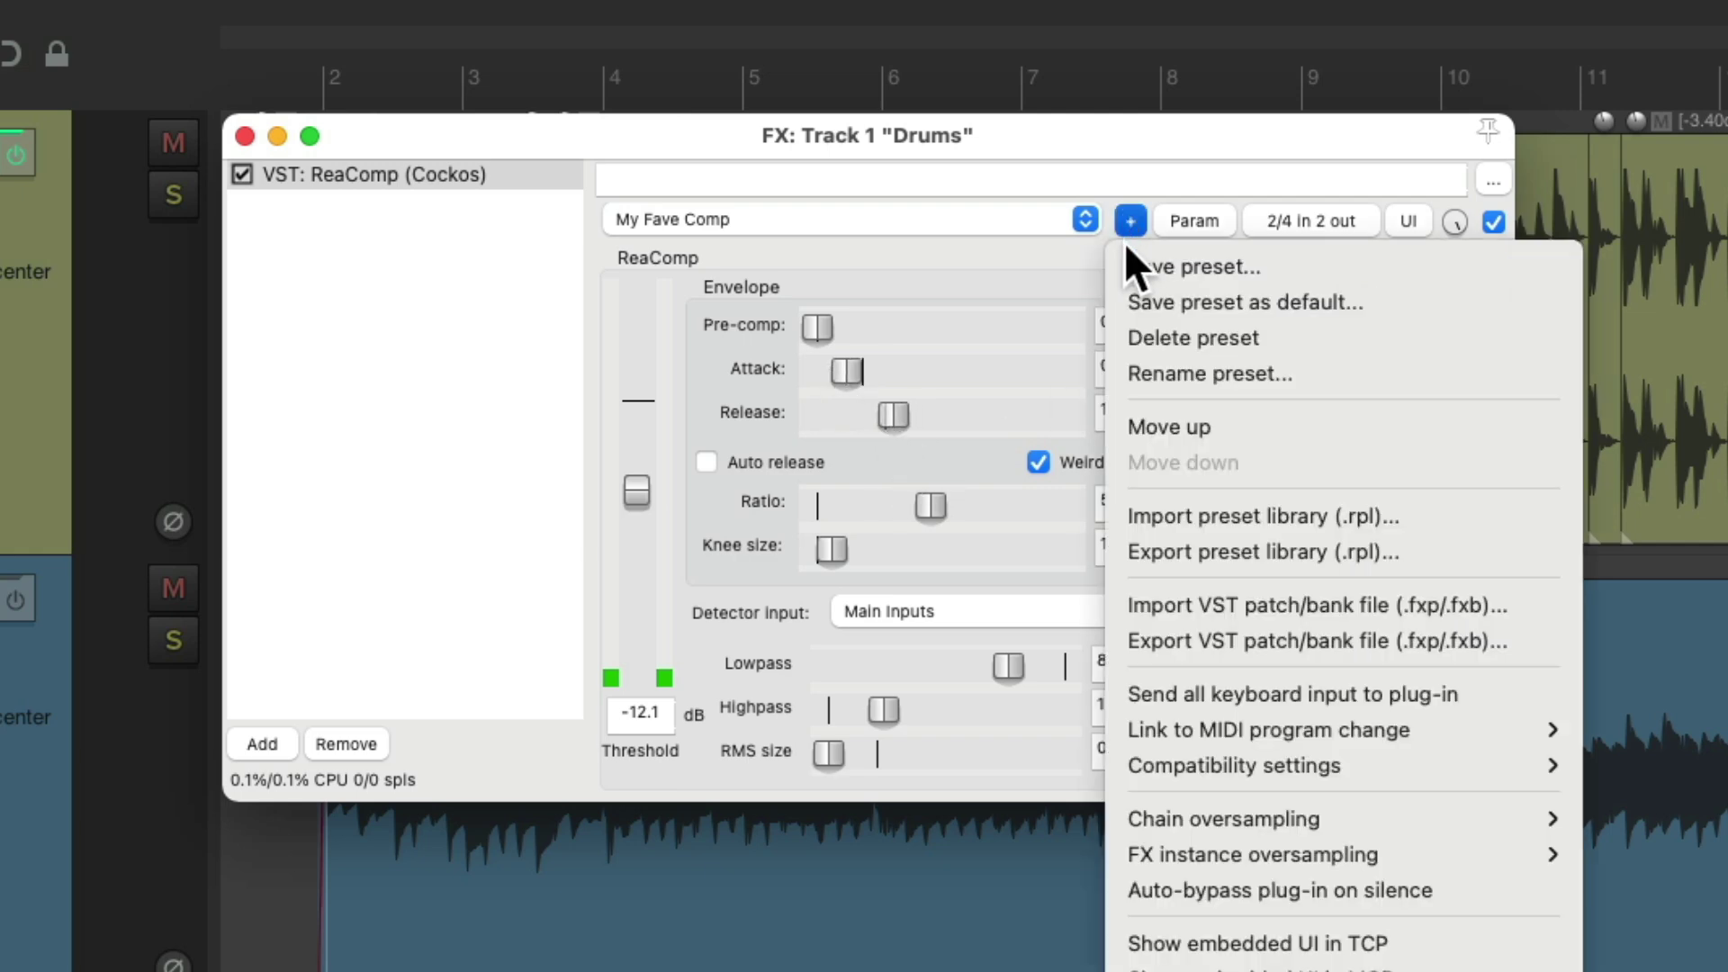
{"action": "left_click", "coordinate": [1126, 264]}
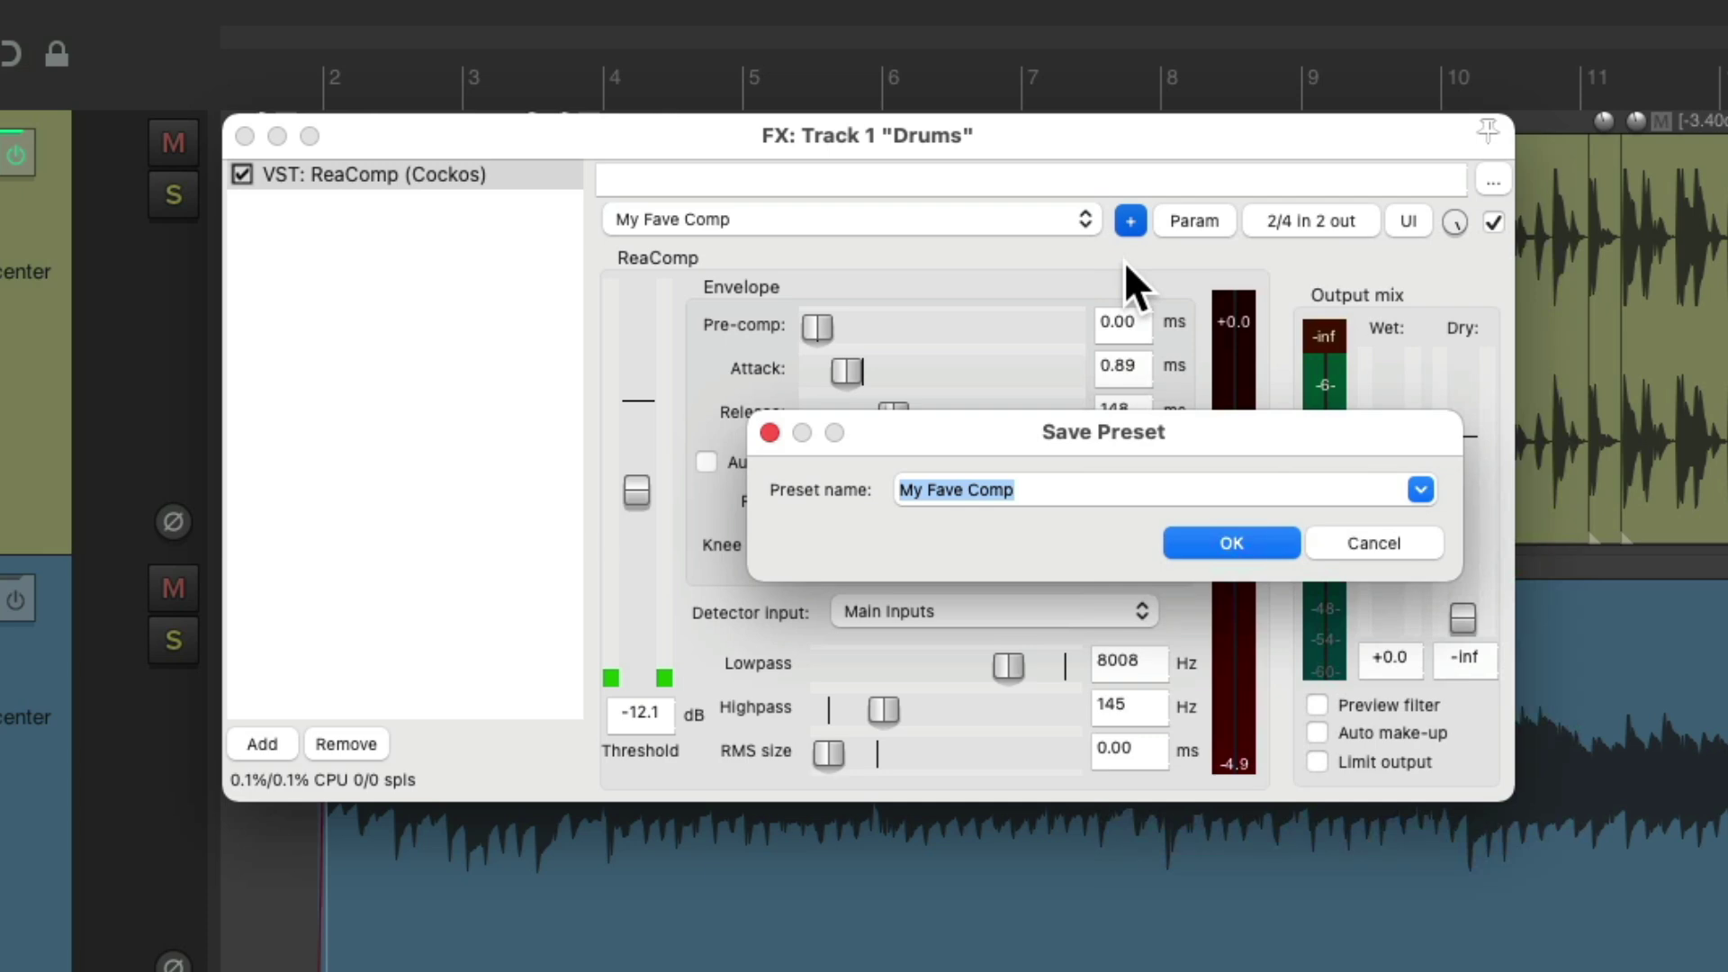
{"action": "left_click", "coordinate": [1223, 540]}
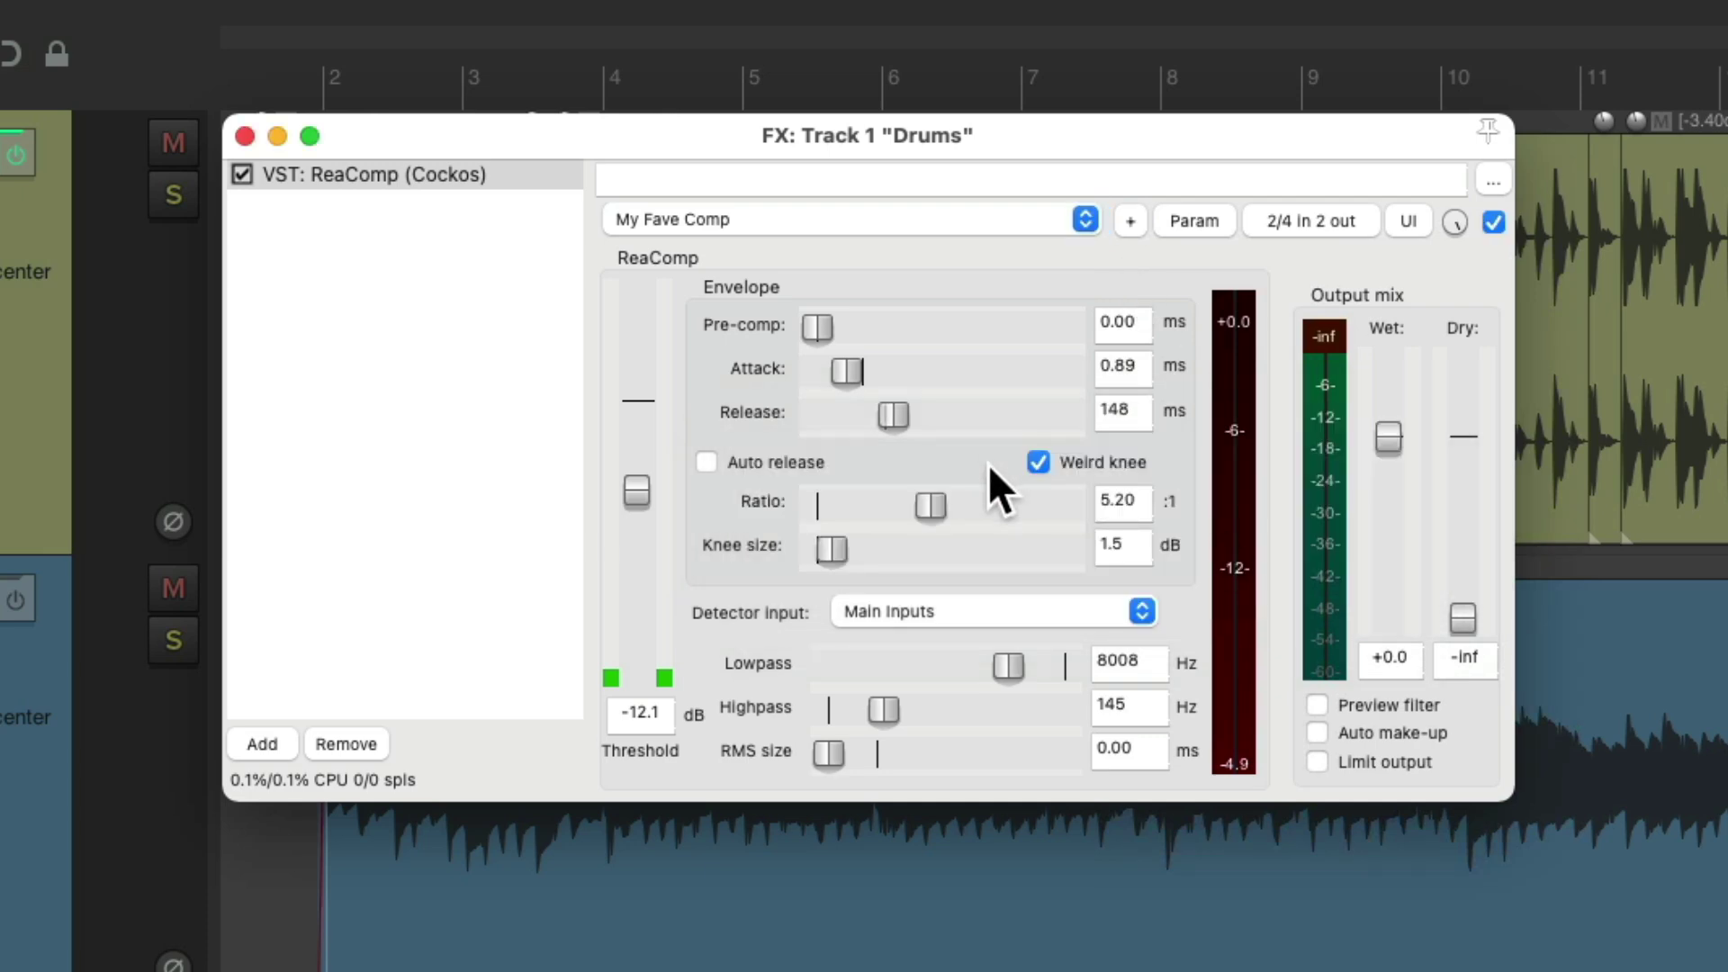
Rename the preset to "My Fave Comp 2" and check the new name in the preset list
{"action": "left_click", "coordinate": [1130, 219]}
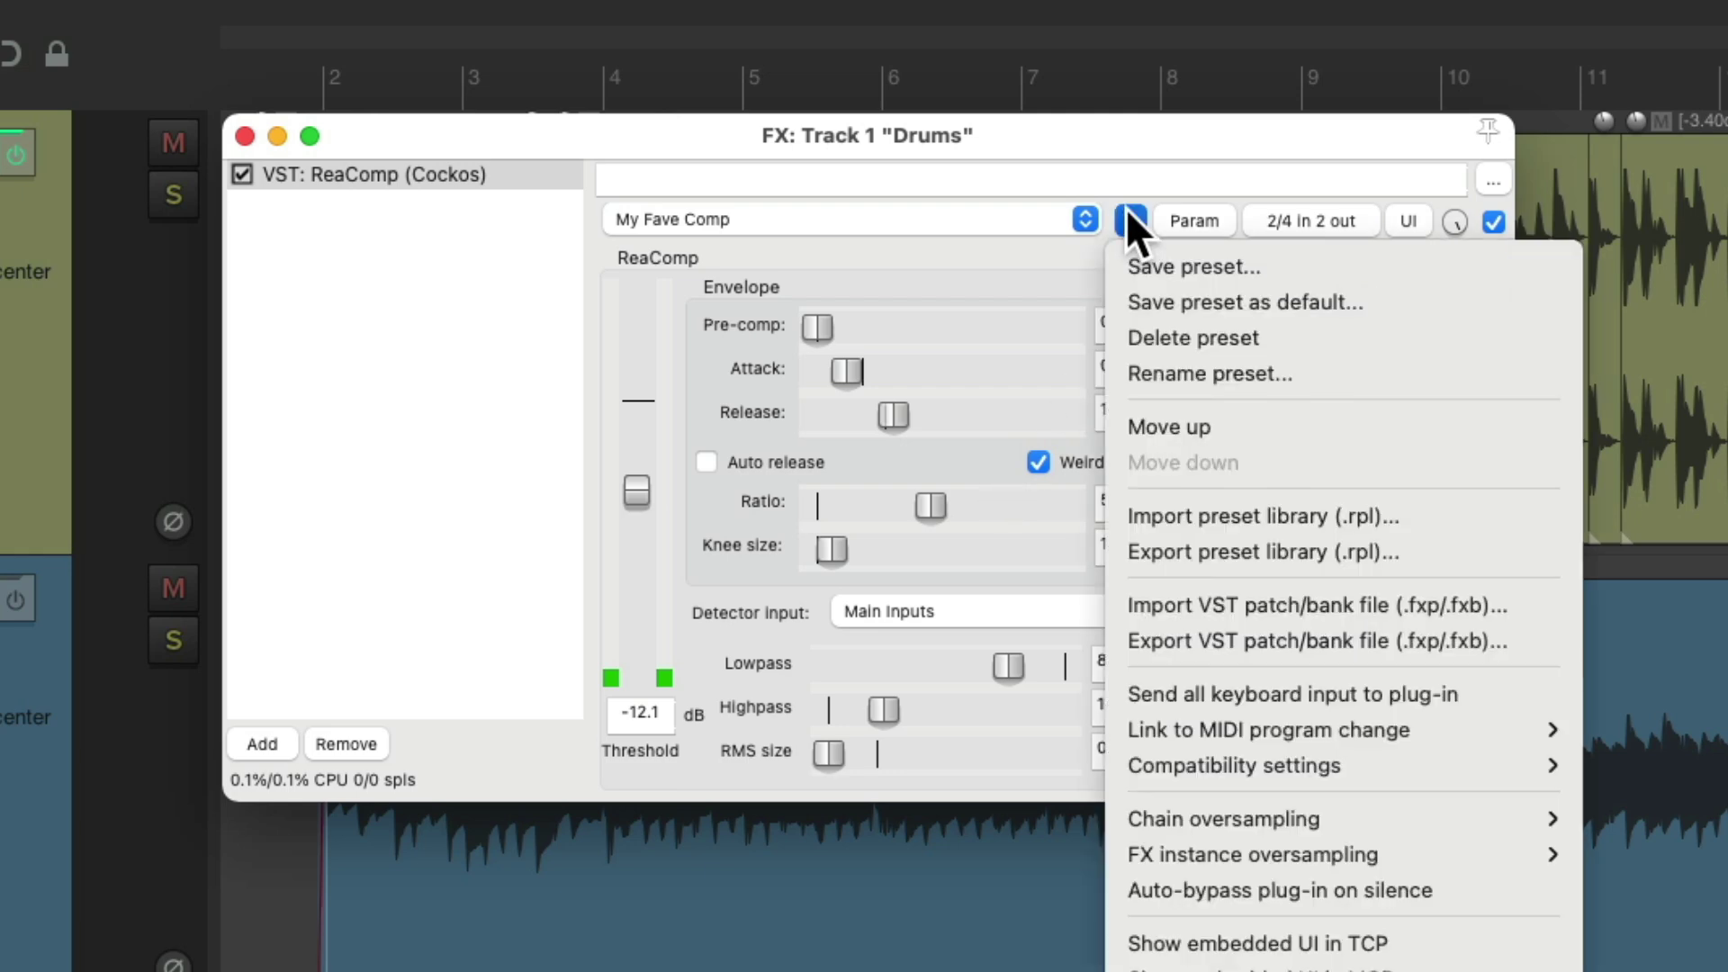
{"action": "left_click", "coordinate": [1320, 378]}
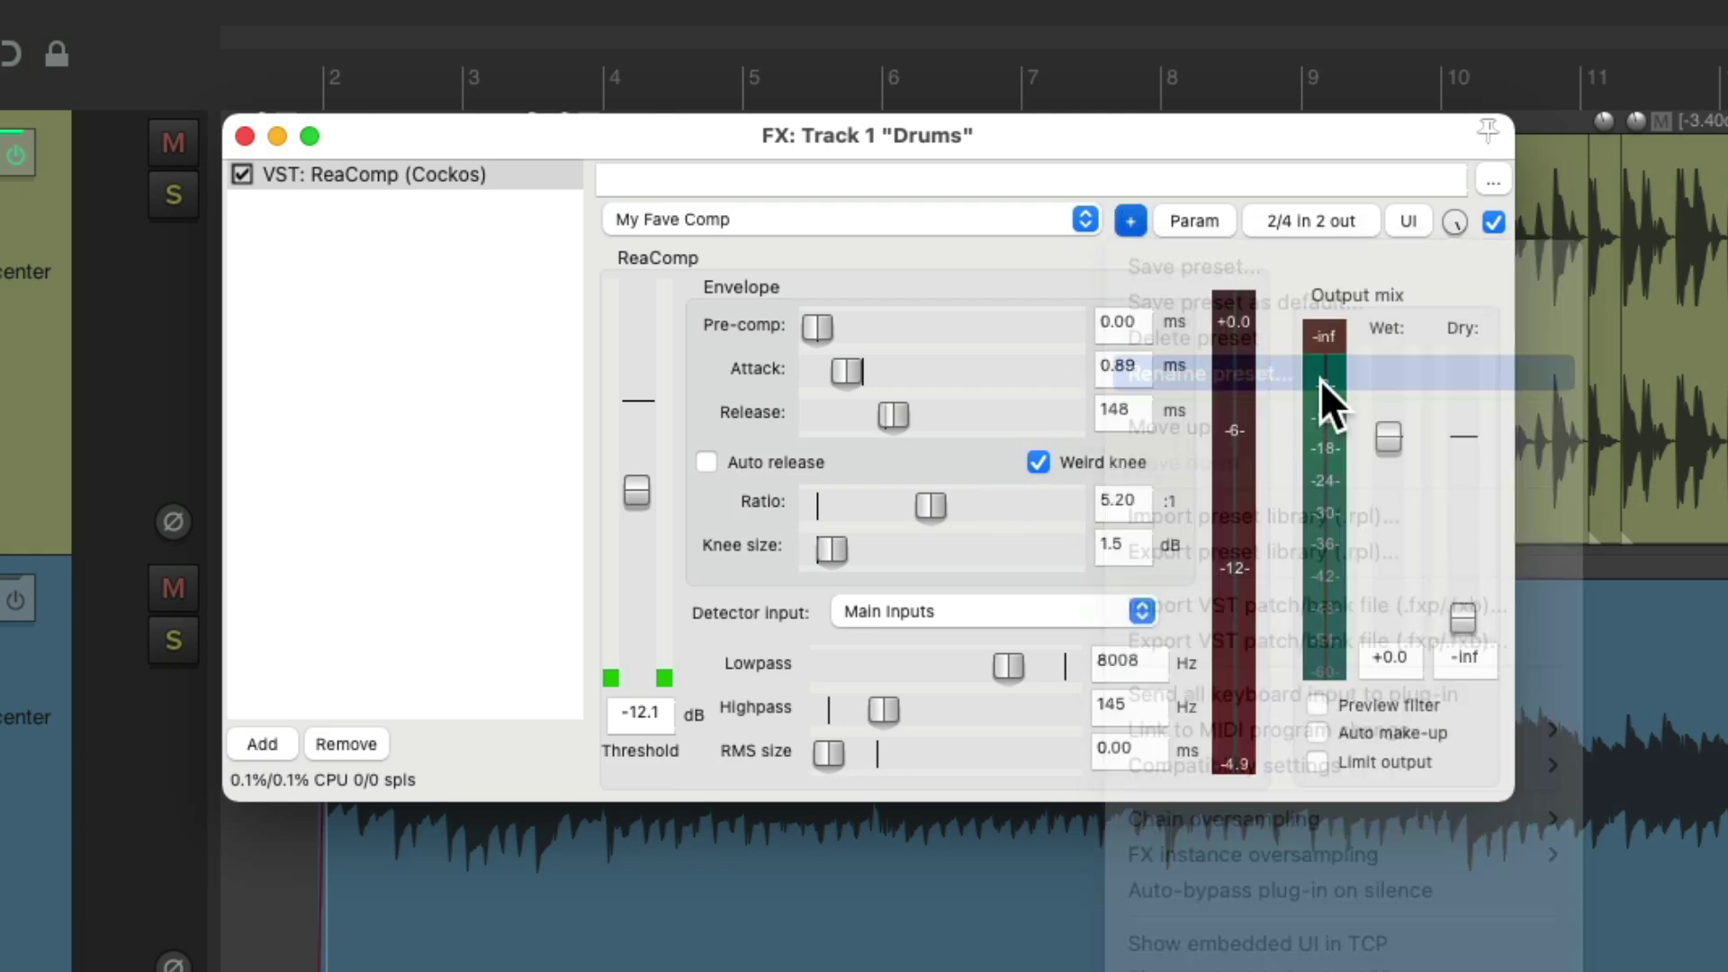
{"action": "left_click", "coordinate": [1138, 484]}
{"action": "type", "text": "2"}
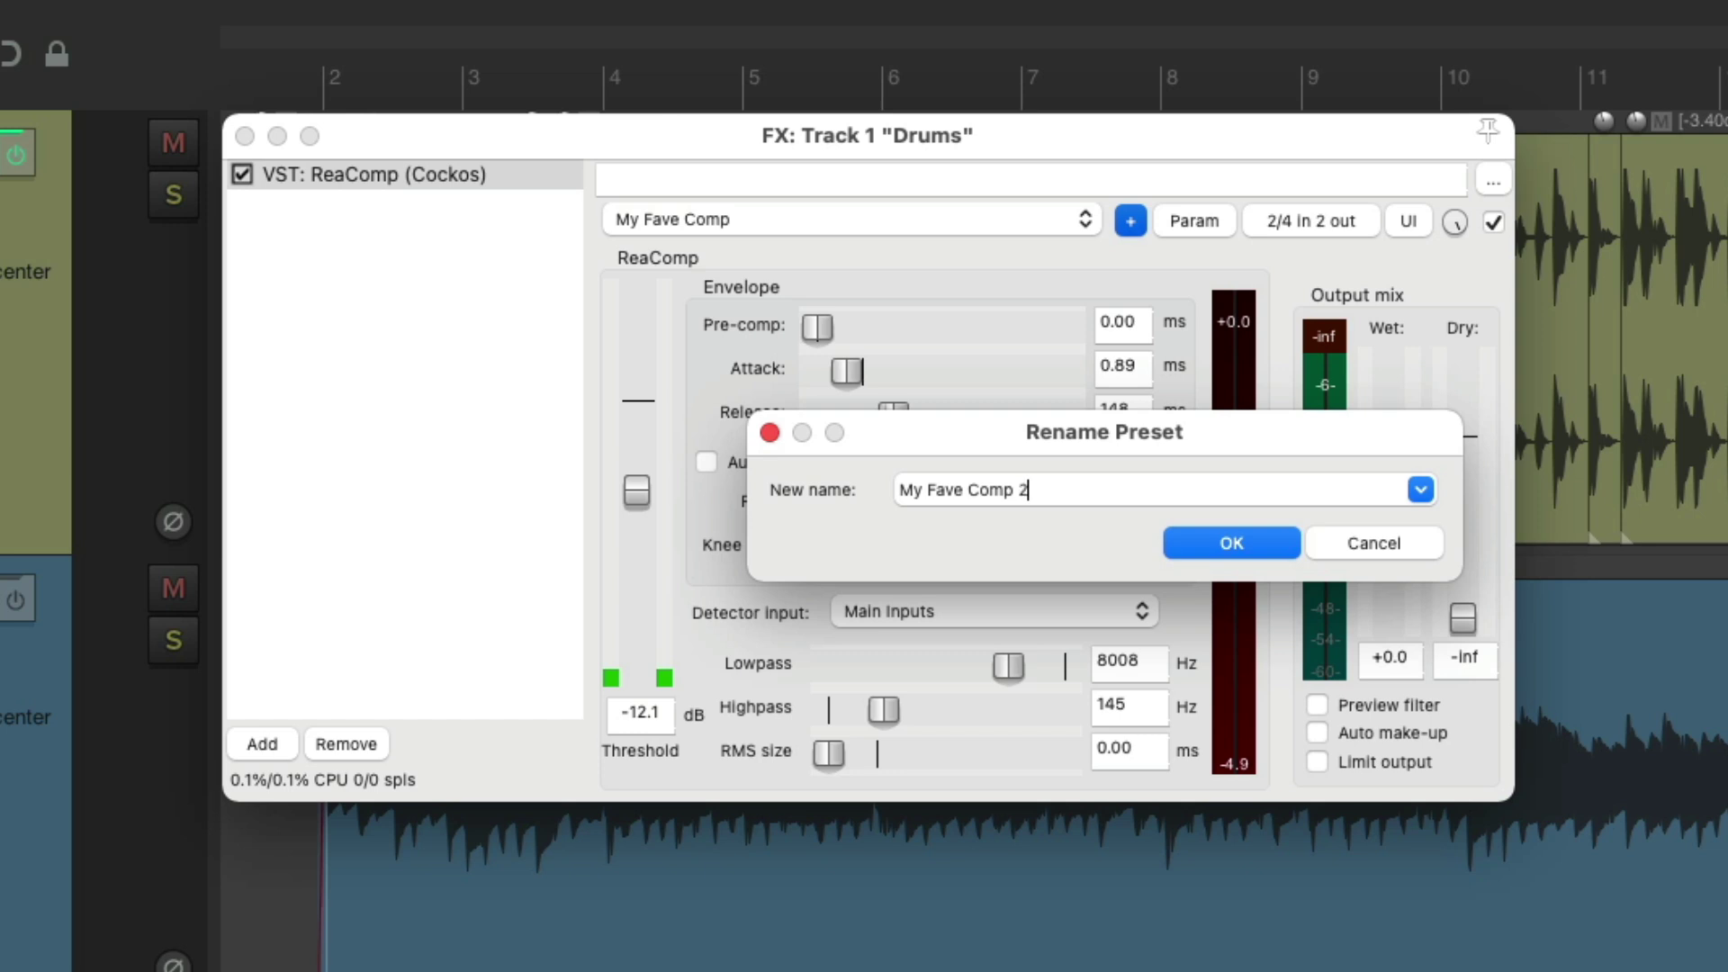
{"action": "key", "text": "Return"}
{"action": "left_click", "coordinate": [956, 216]}
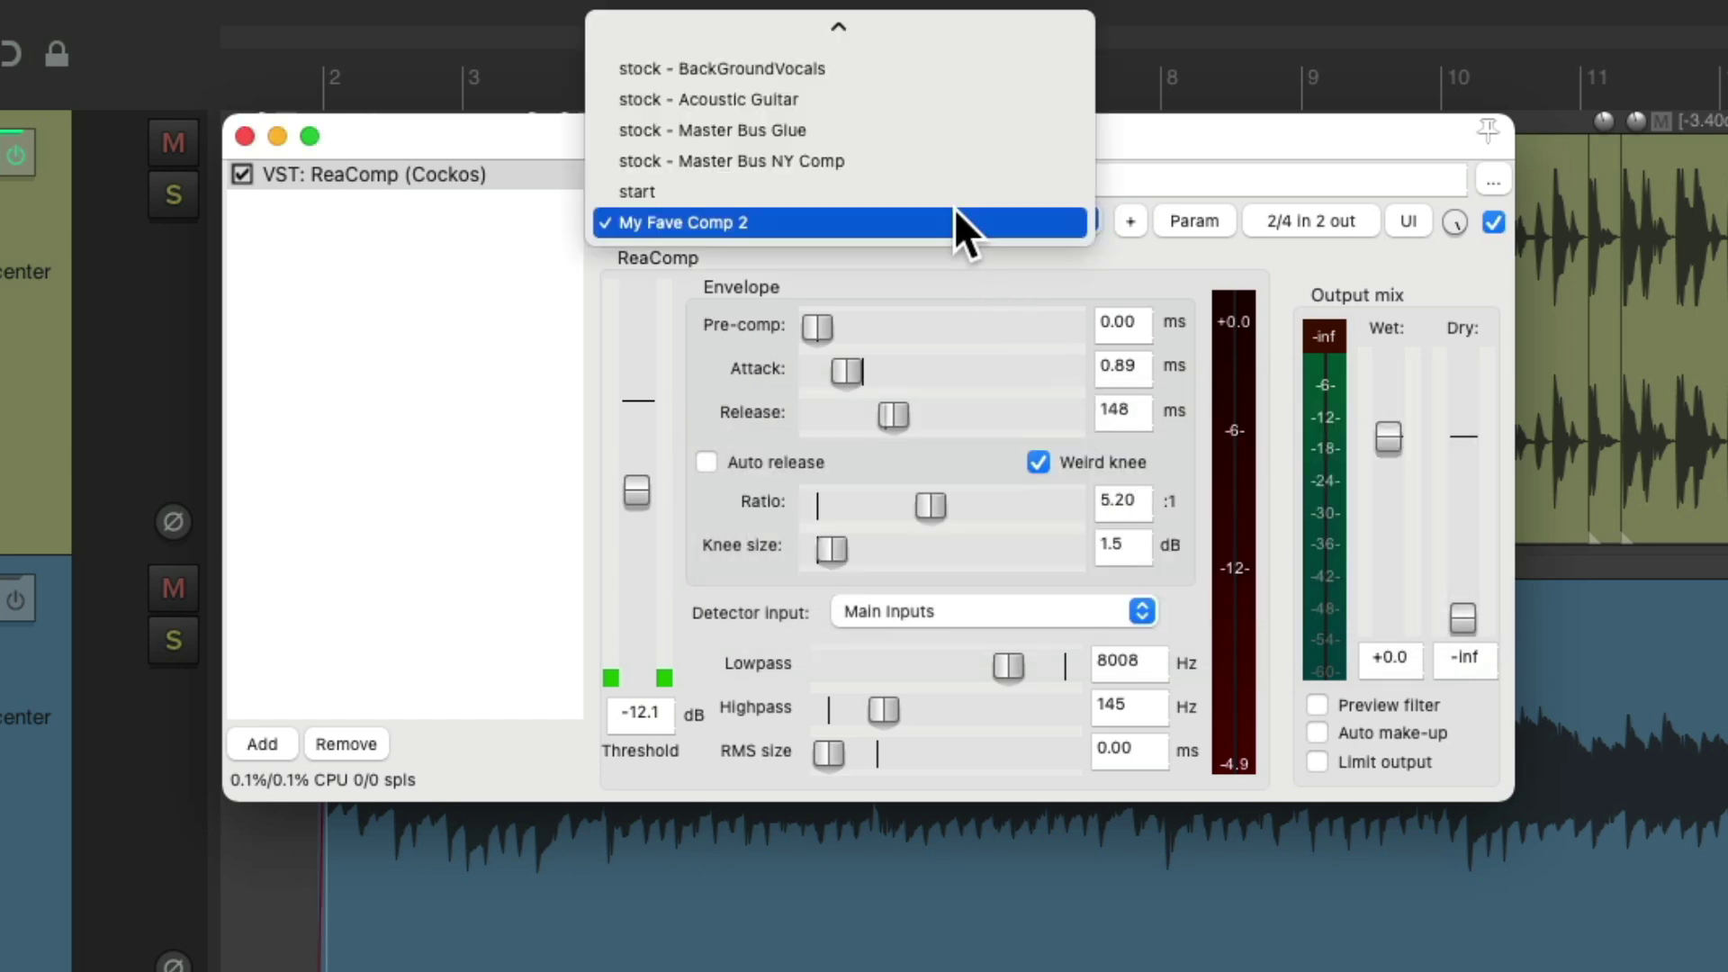
{"action": "left_click", "coordinate": [954, 208]}
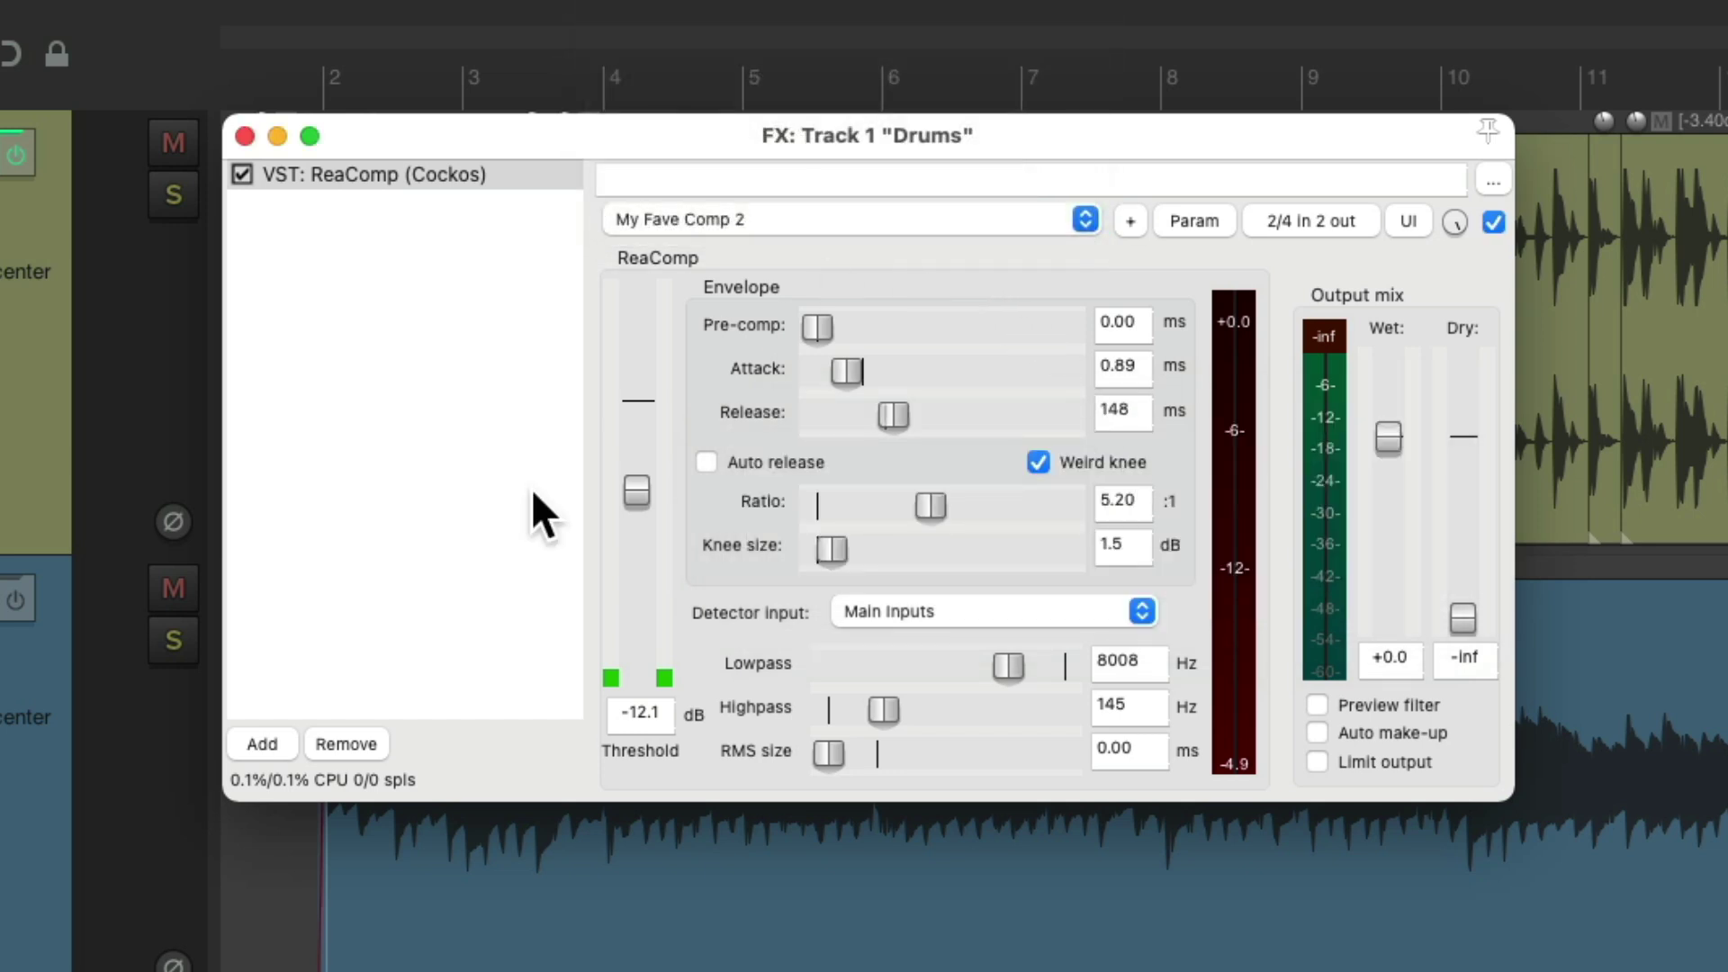
Remove ReaComp from the Drums track, add a new instance and load the My Fave Comp 2 preset
{"action": "left_click", "coordinate": [358, 740]}
{"action": "left_click", "coordinate": [286, 740]}
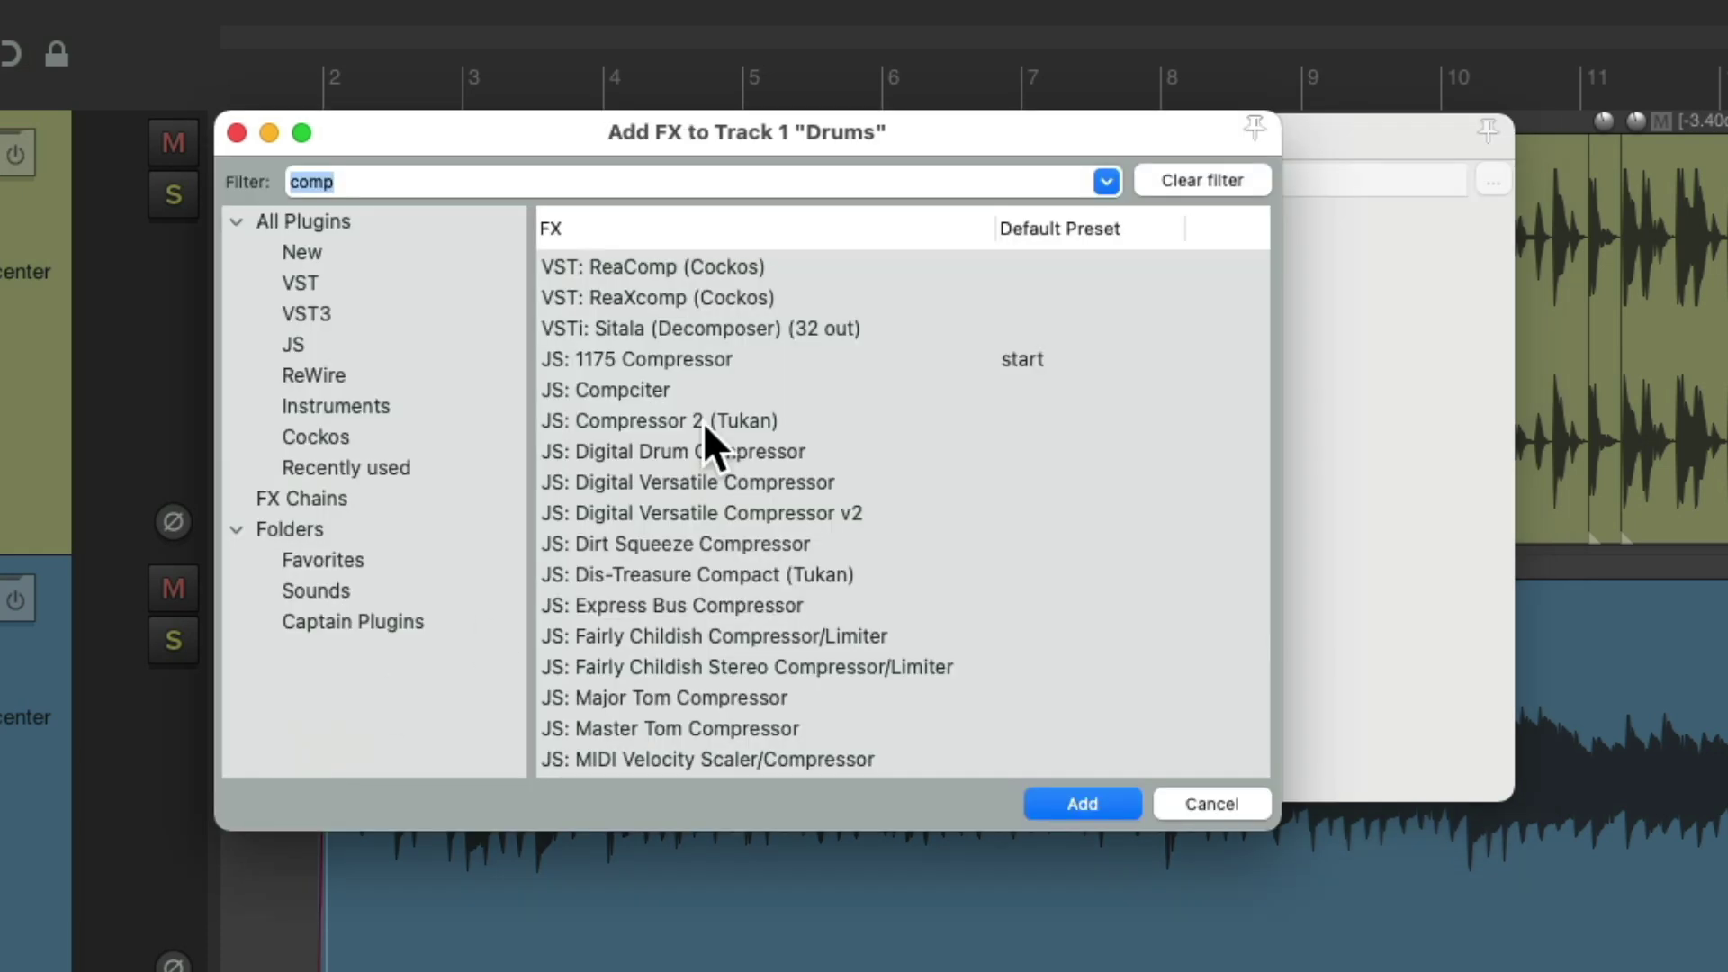
{"action": "left_click", "coordinate": [818, 263]}
{"action": "double_click", "coordinate": [818, 263]}
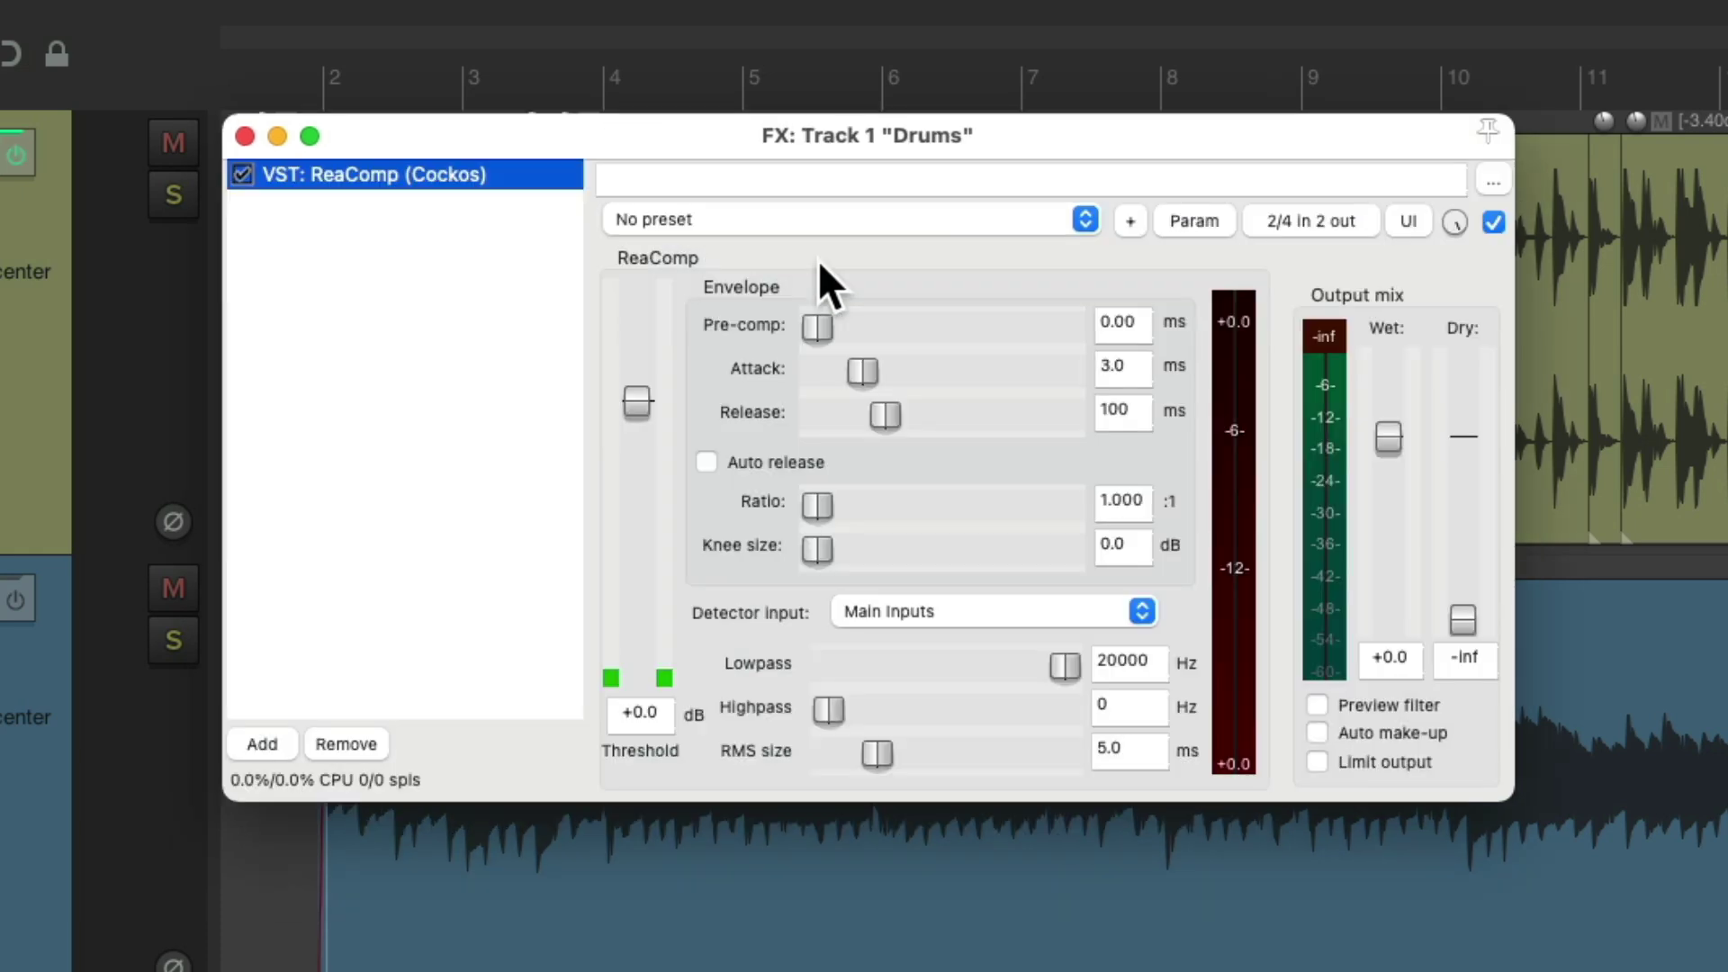
{"action": "left_click", "coordinate": [846, 224]}
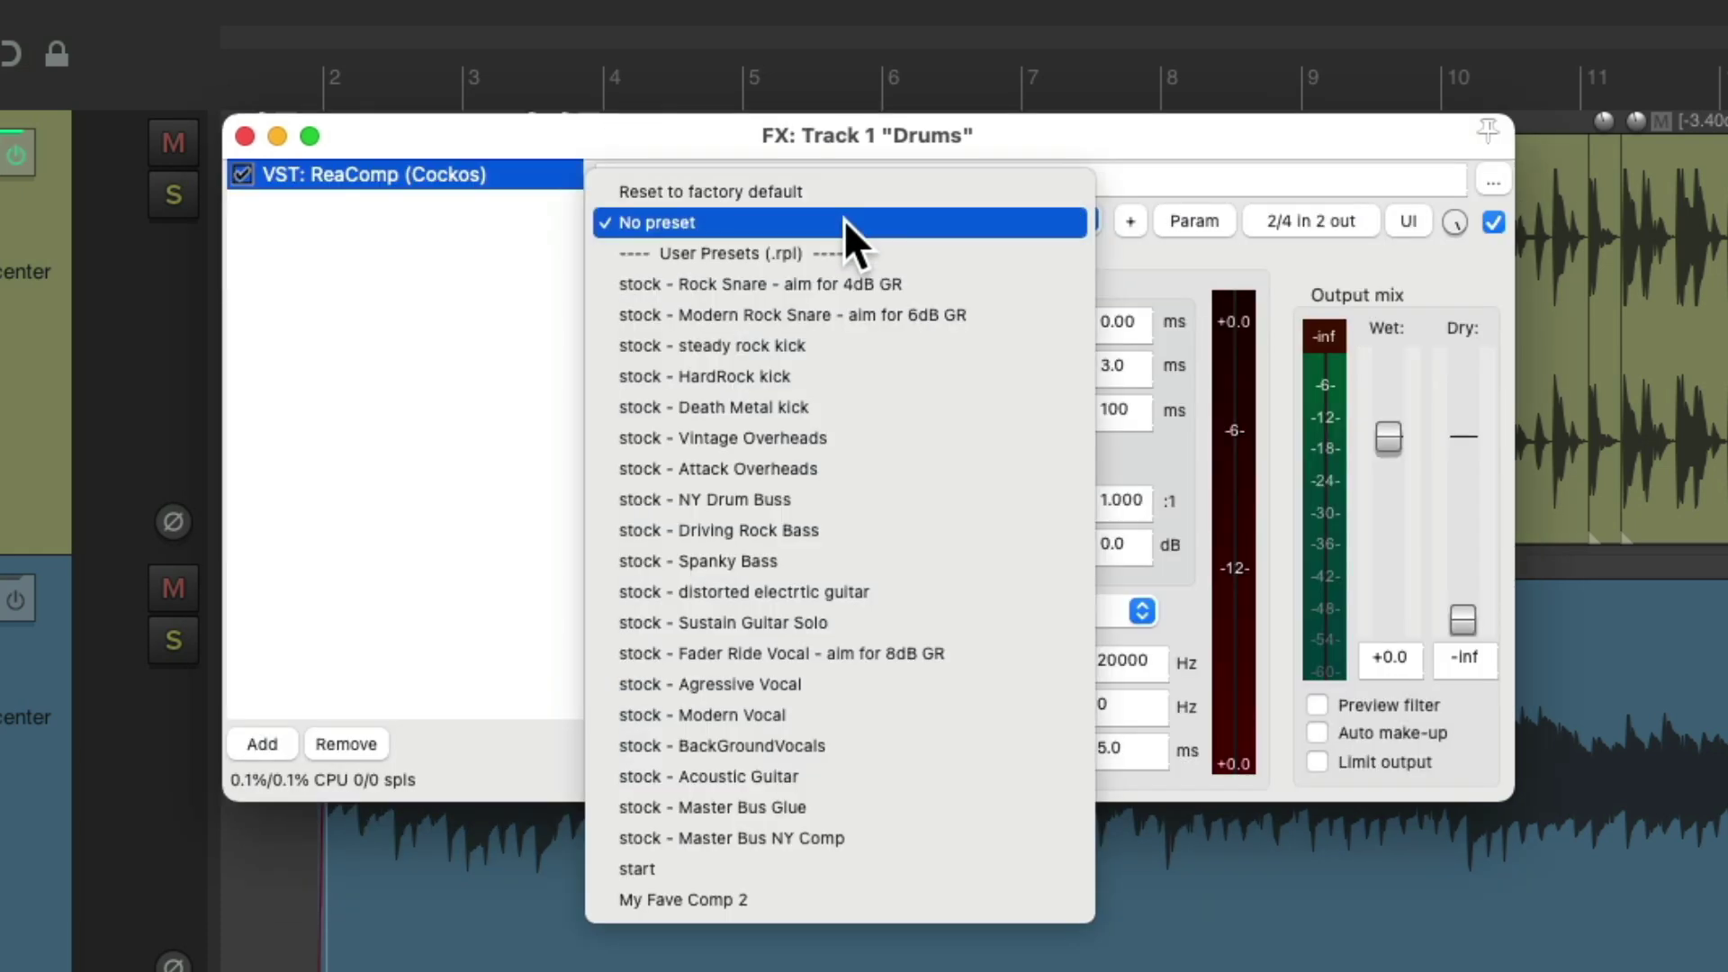
{"action": "left_click", "coordinate": [902, 899]}
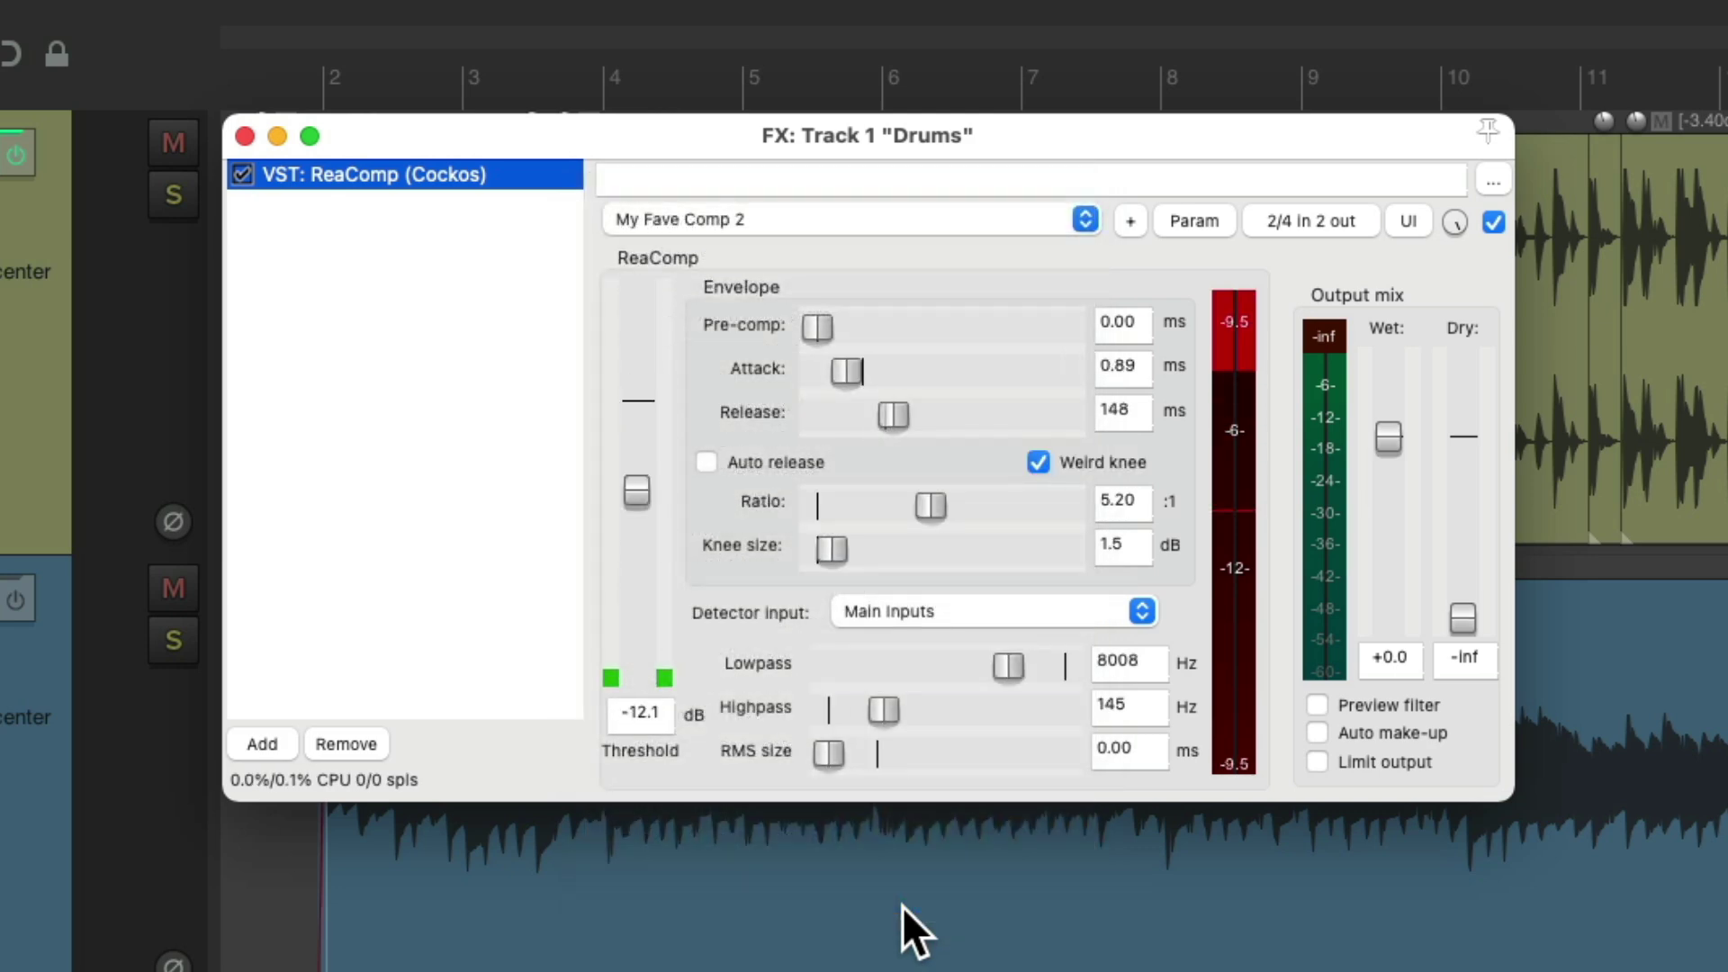
Check the position of My Fave Comp 2 in the preset list and move it up one place
{"action": "left_click", "coordinate": [901, 221]}
{"action": "left_click", "coordinate": [904, 222]}
{"action": "left_click", "coordinate": [1130, 220]}
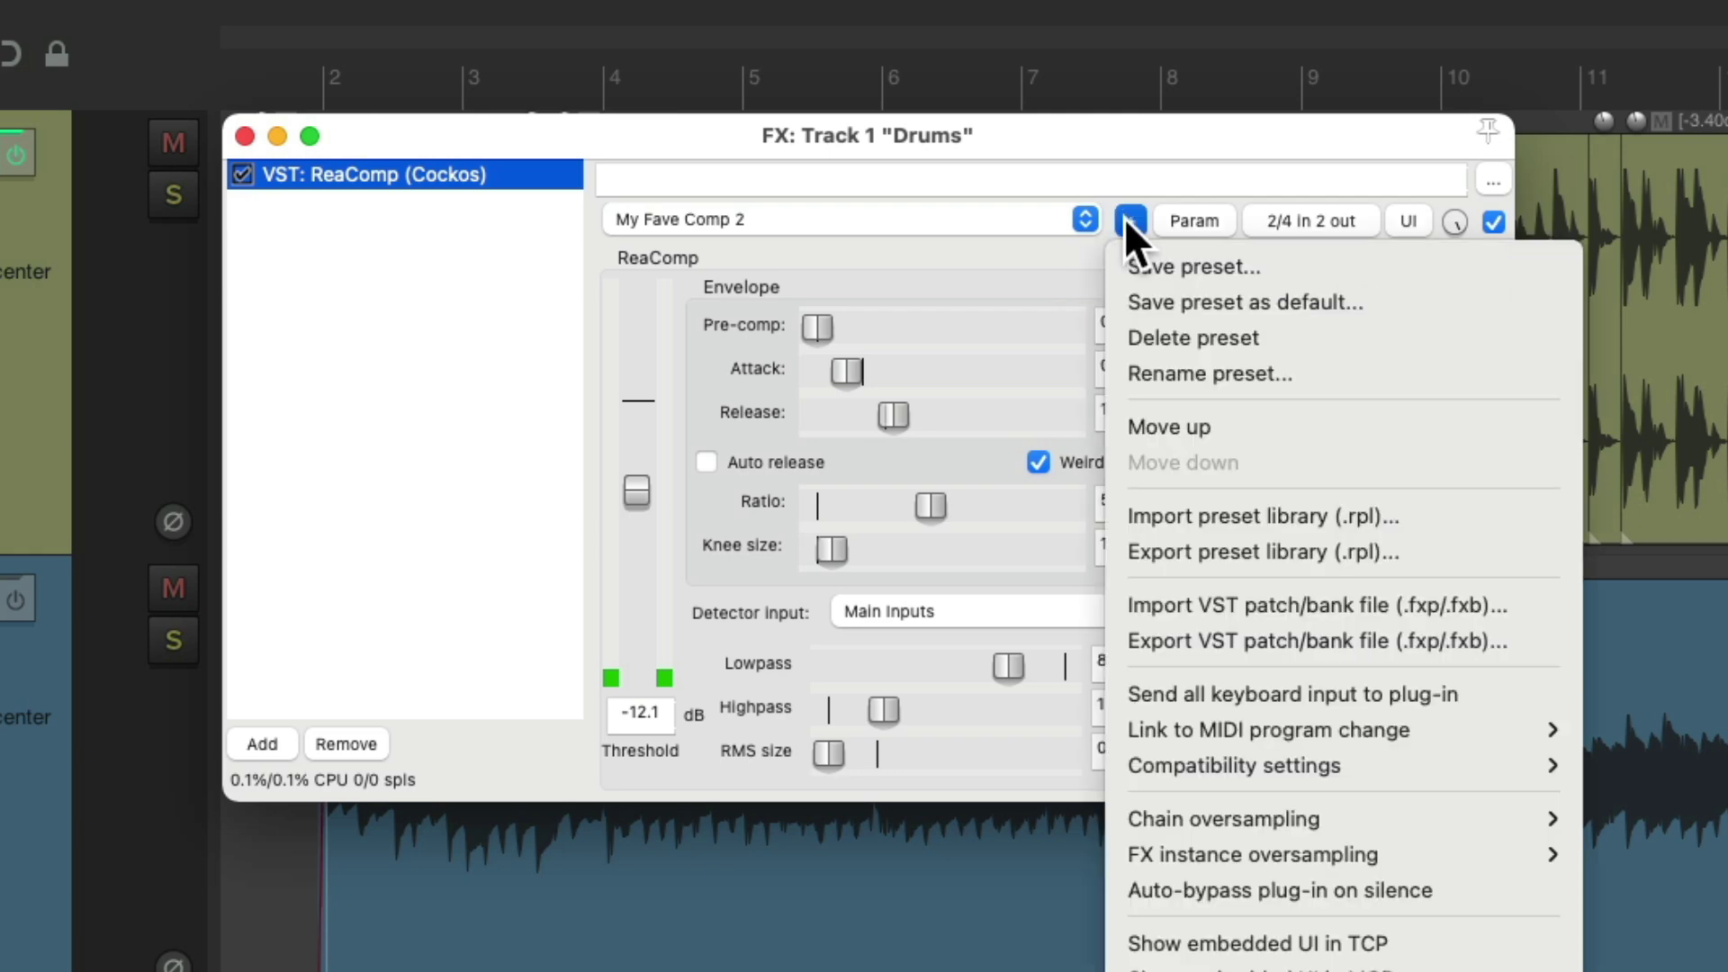
{"action": "left_click", "coordinate": [1223, 423]}
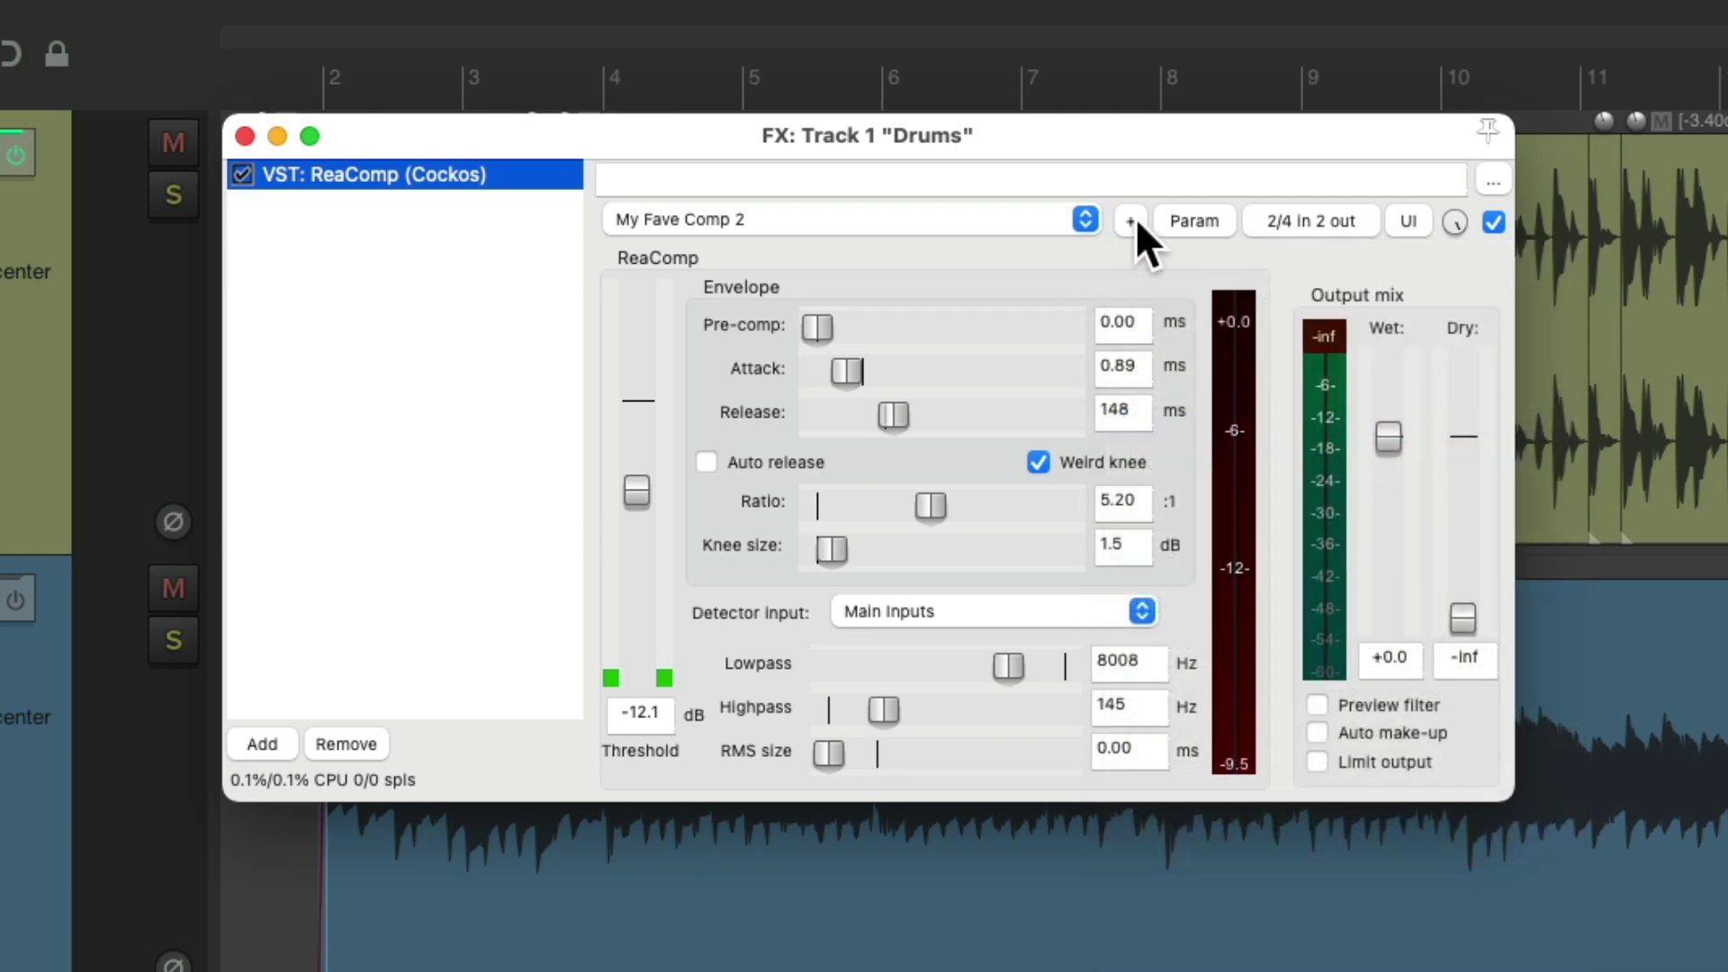
Move the My Fave Comp 2 preset up two more places and check its position in the preset list
{"action": "left_click", "coordinate": [1136, 219]}
{"action": "left_click", "coordinate": [1234, 422]}
{"action": "left_click", "coordinate": [1132, 221]}
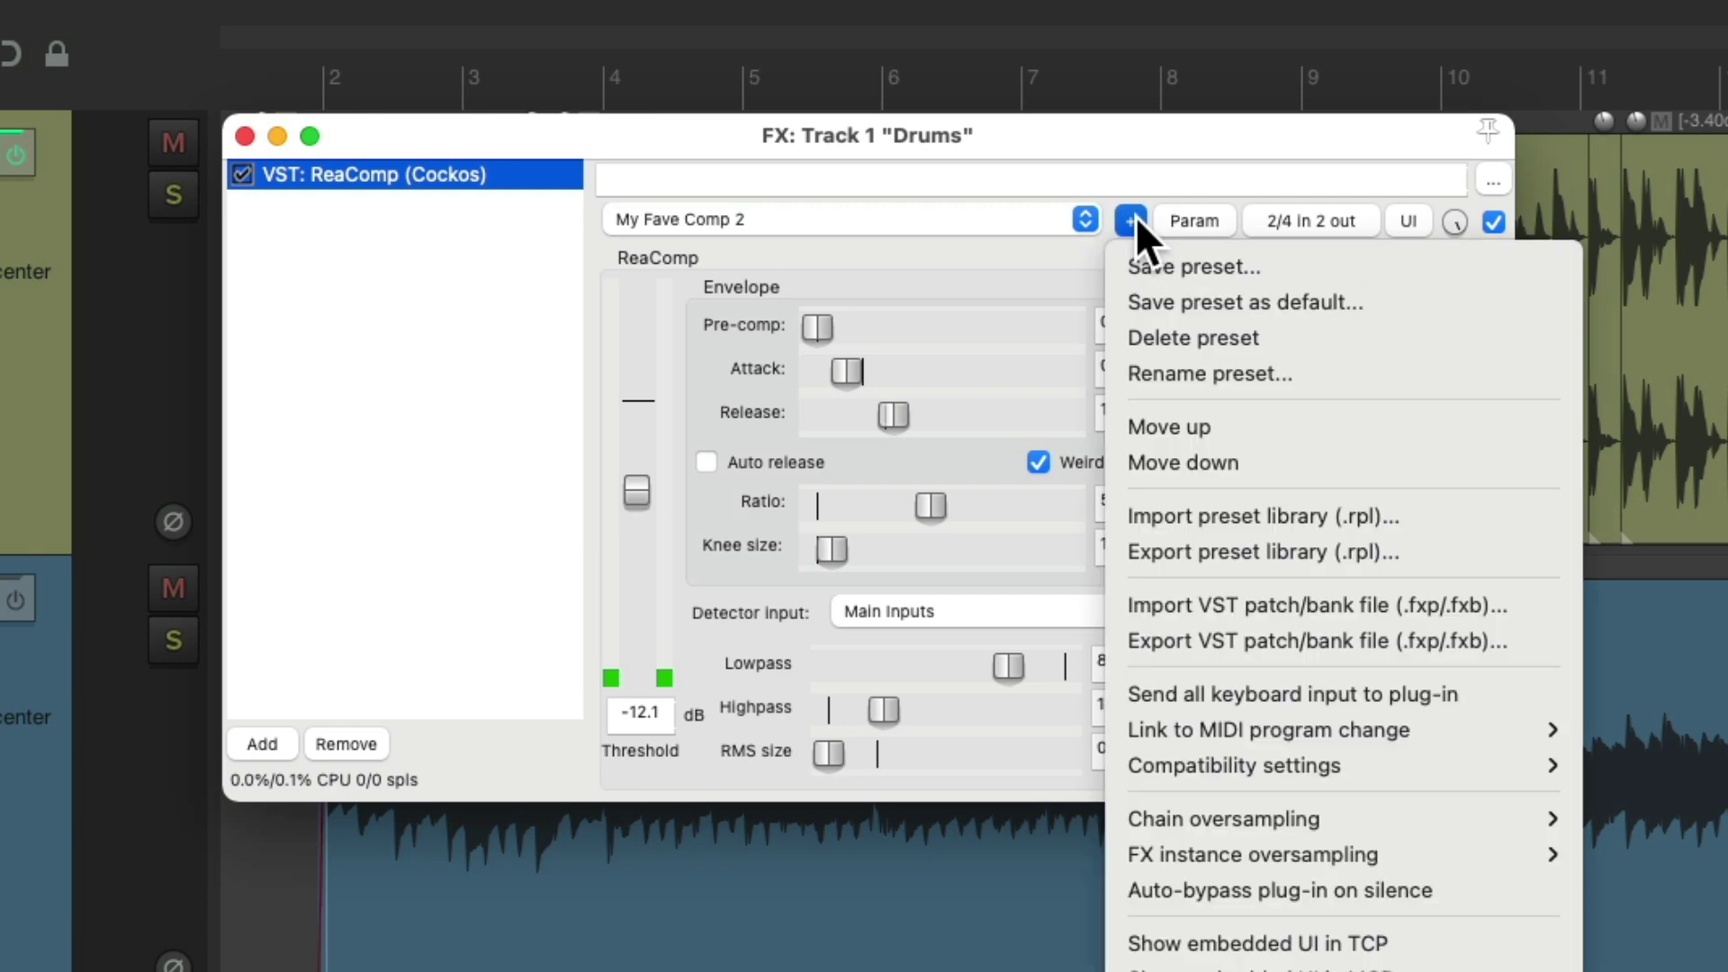
{"action": "left_click", "coordinate": [1239, 417]}
{"action": "left_click", "coordinate": [1027, 216]}
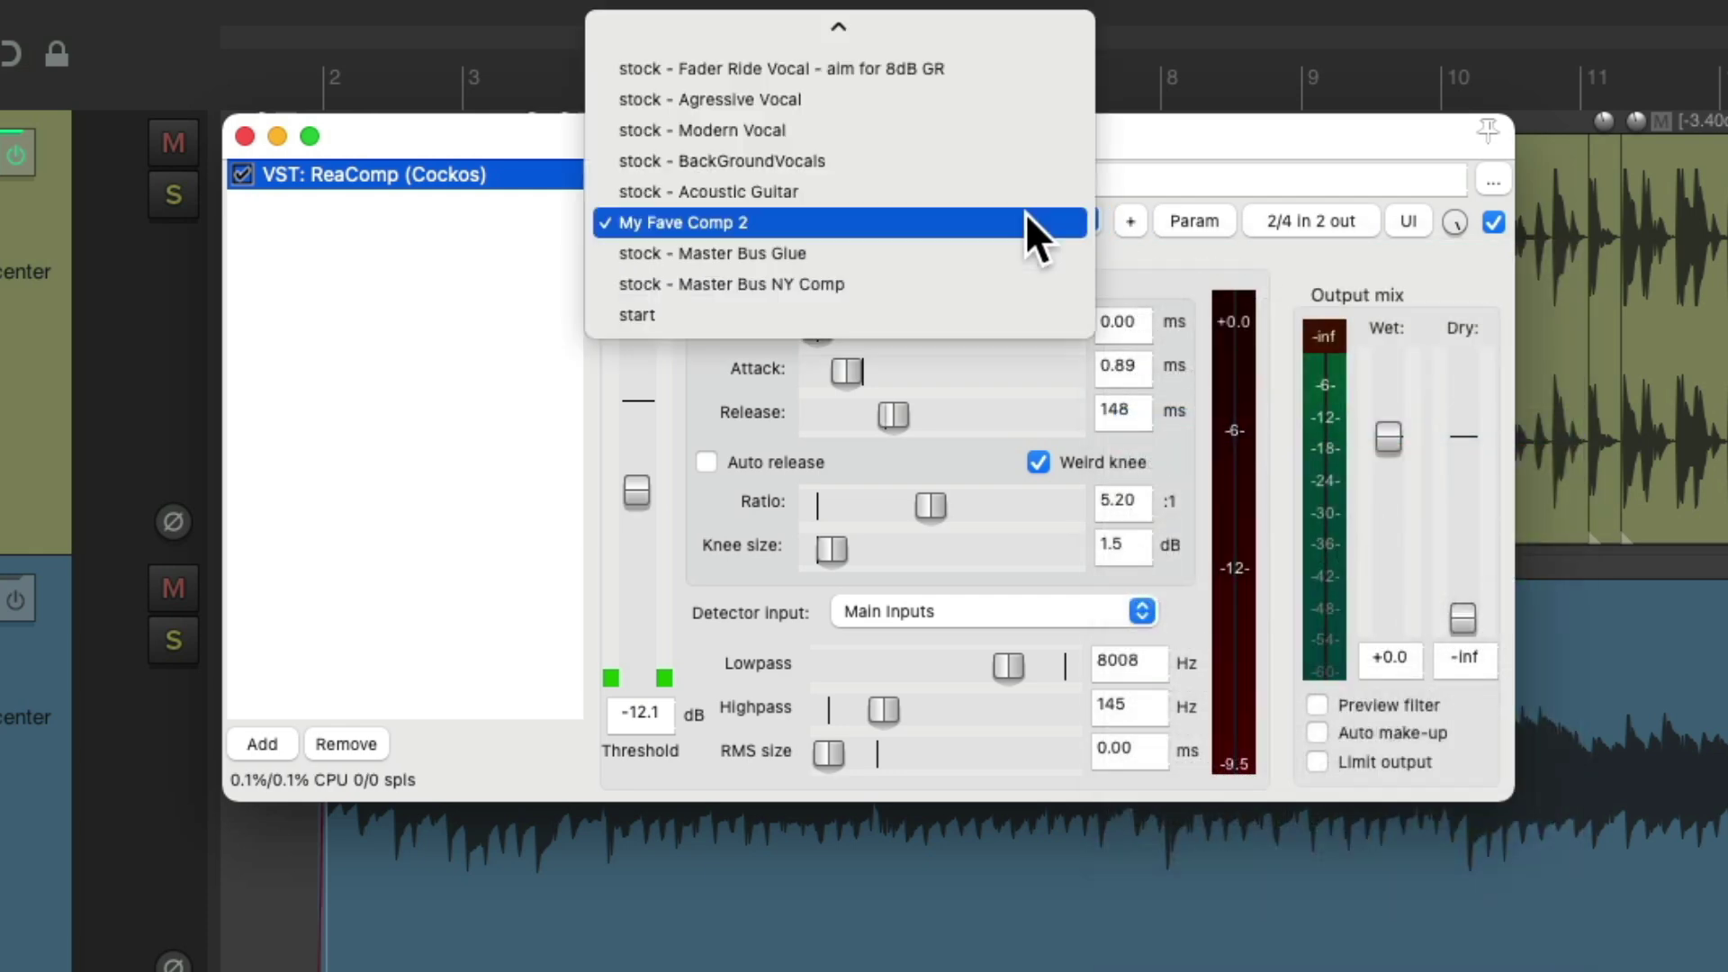
{"action": "left_click", "coordinate": [1024, 213]}
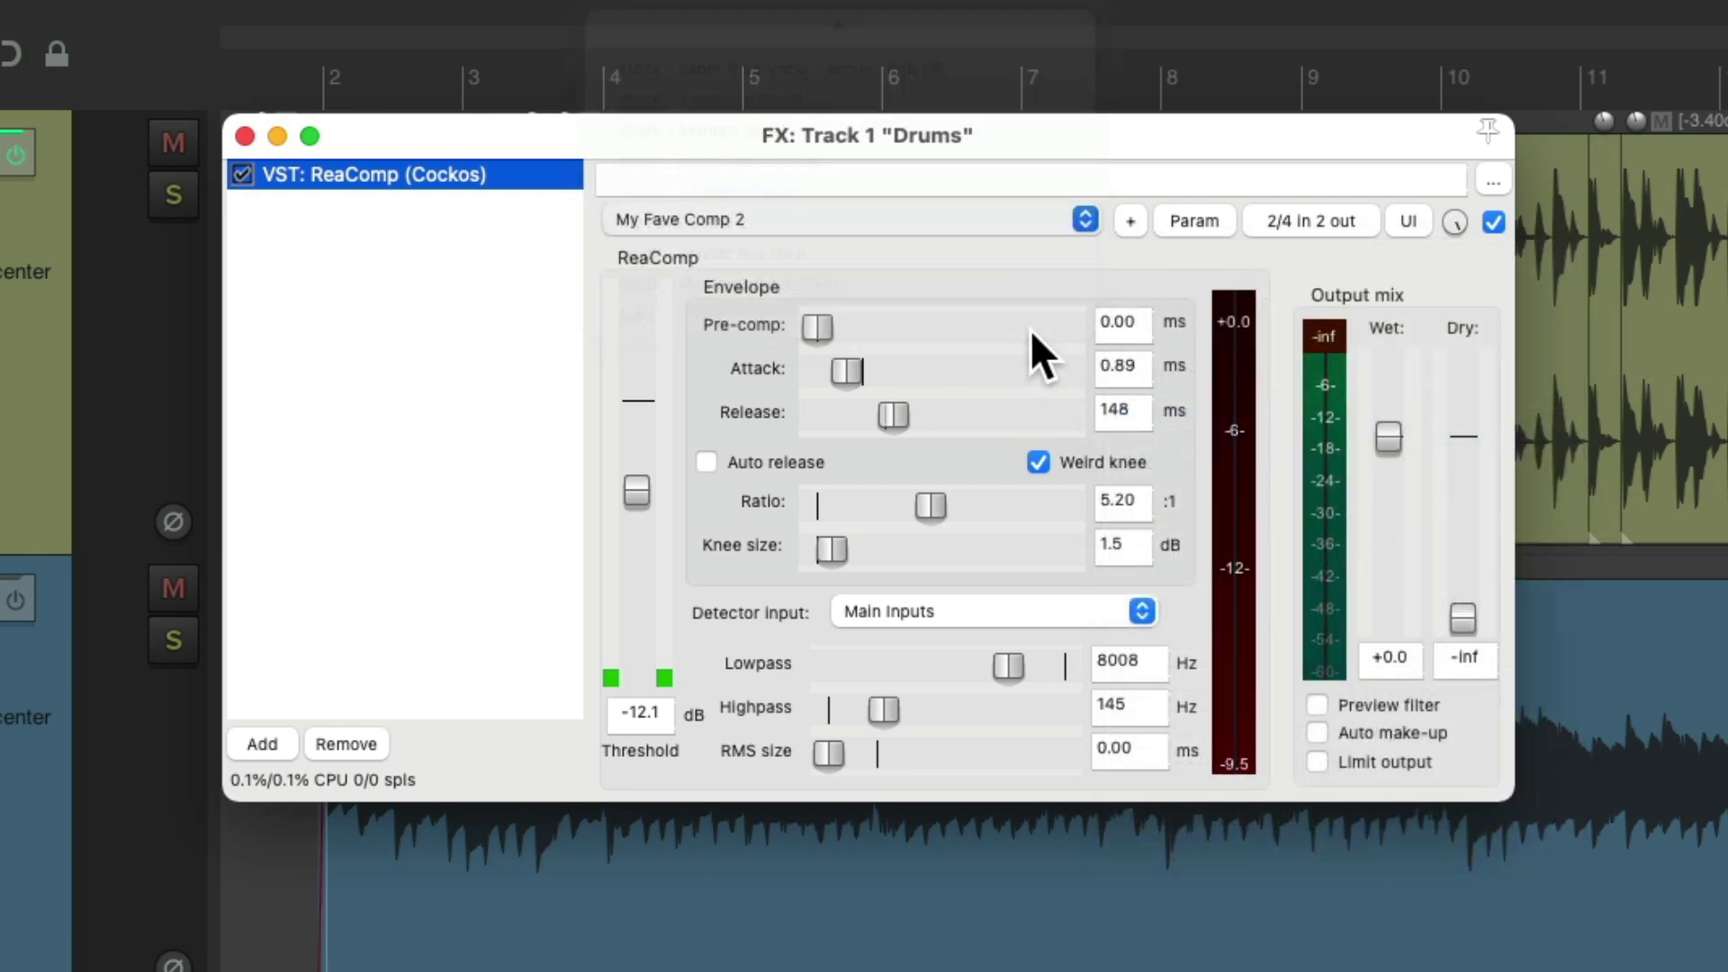
Move the My Fave Comp 2 preset down three places and check its position in the preset list
{"action": "left_click", "coordinate": [1122, 227]}
{"action": "left_click", "coordinate": [1186, 454]}
{"action": "left_click", "coordinate": [1129, 217]}
{"action": "left_click", "coordinate": [1186, 452]}
{"action": "left_click", "coordinate": [1129, 216]}
{"action": "left_click", "coordinate": [1197, 452]}
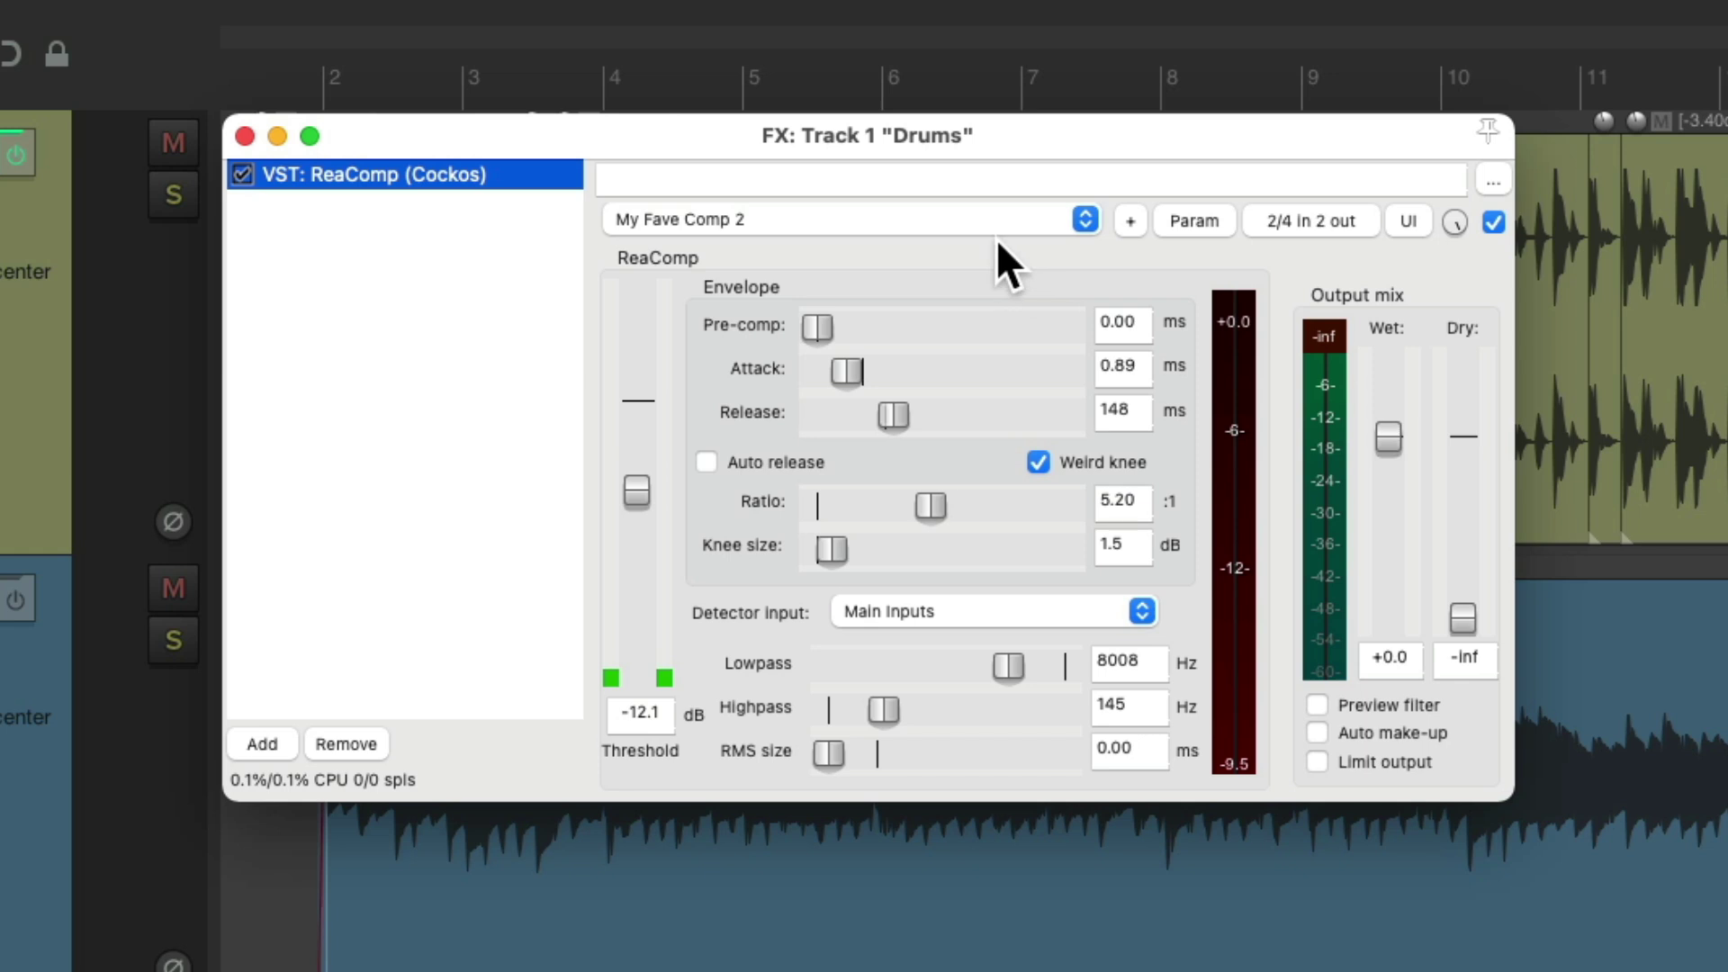
{"action": "left_click", "coordinate": [960, 213]}
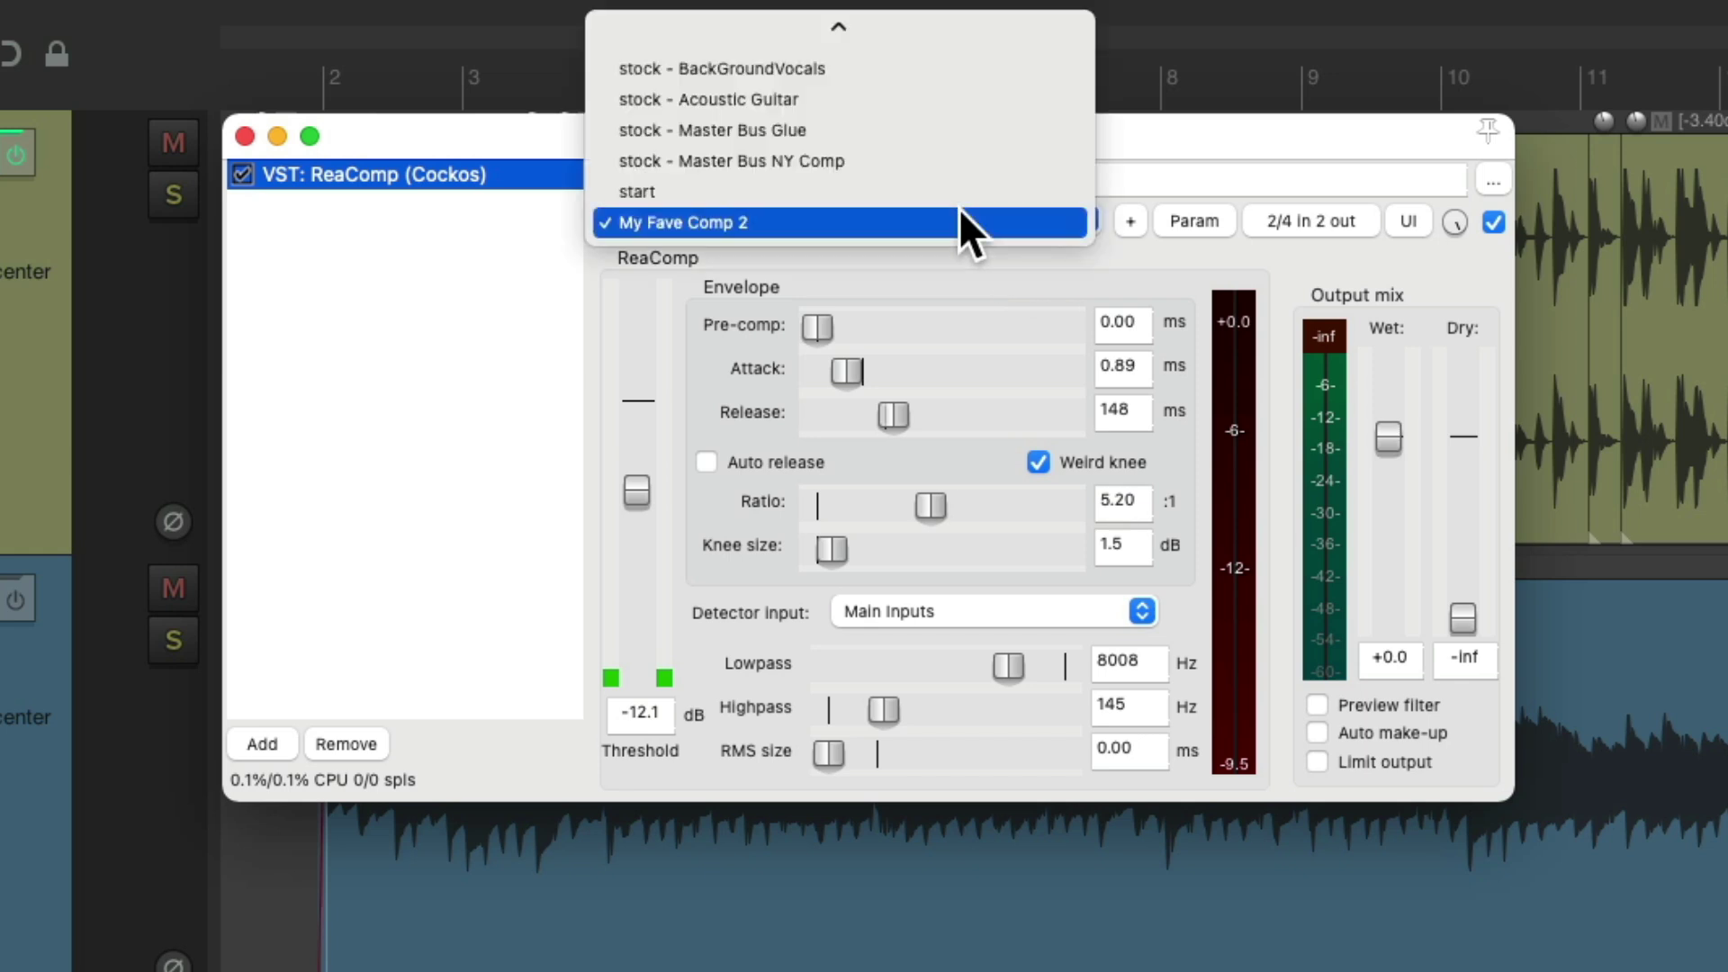
{"action": "left_click", "coordinate": [949, 227]}
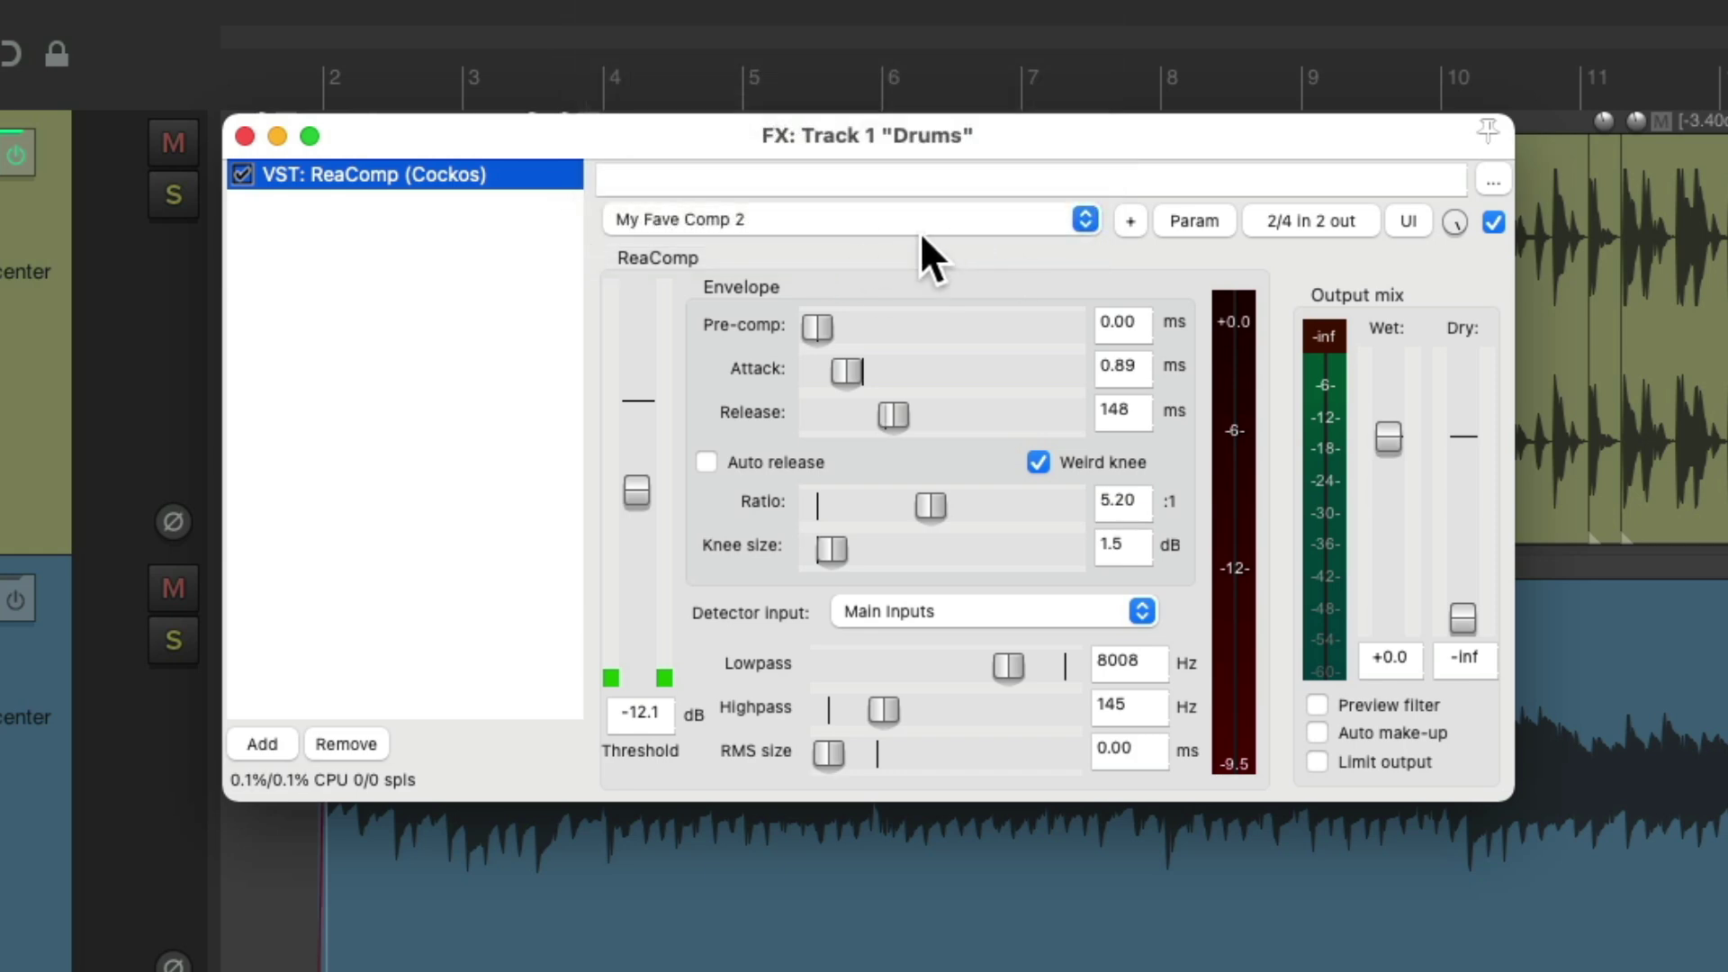
Delete the My Fave Comp 2 preset and check the remaining entries in the preset list
{"action": "left_click", "coordinate": [1125, 218]}
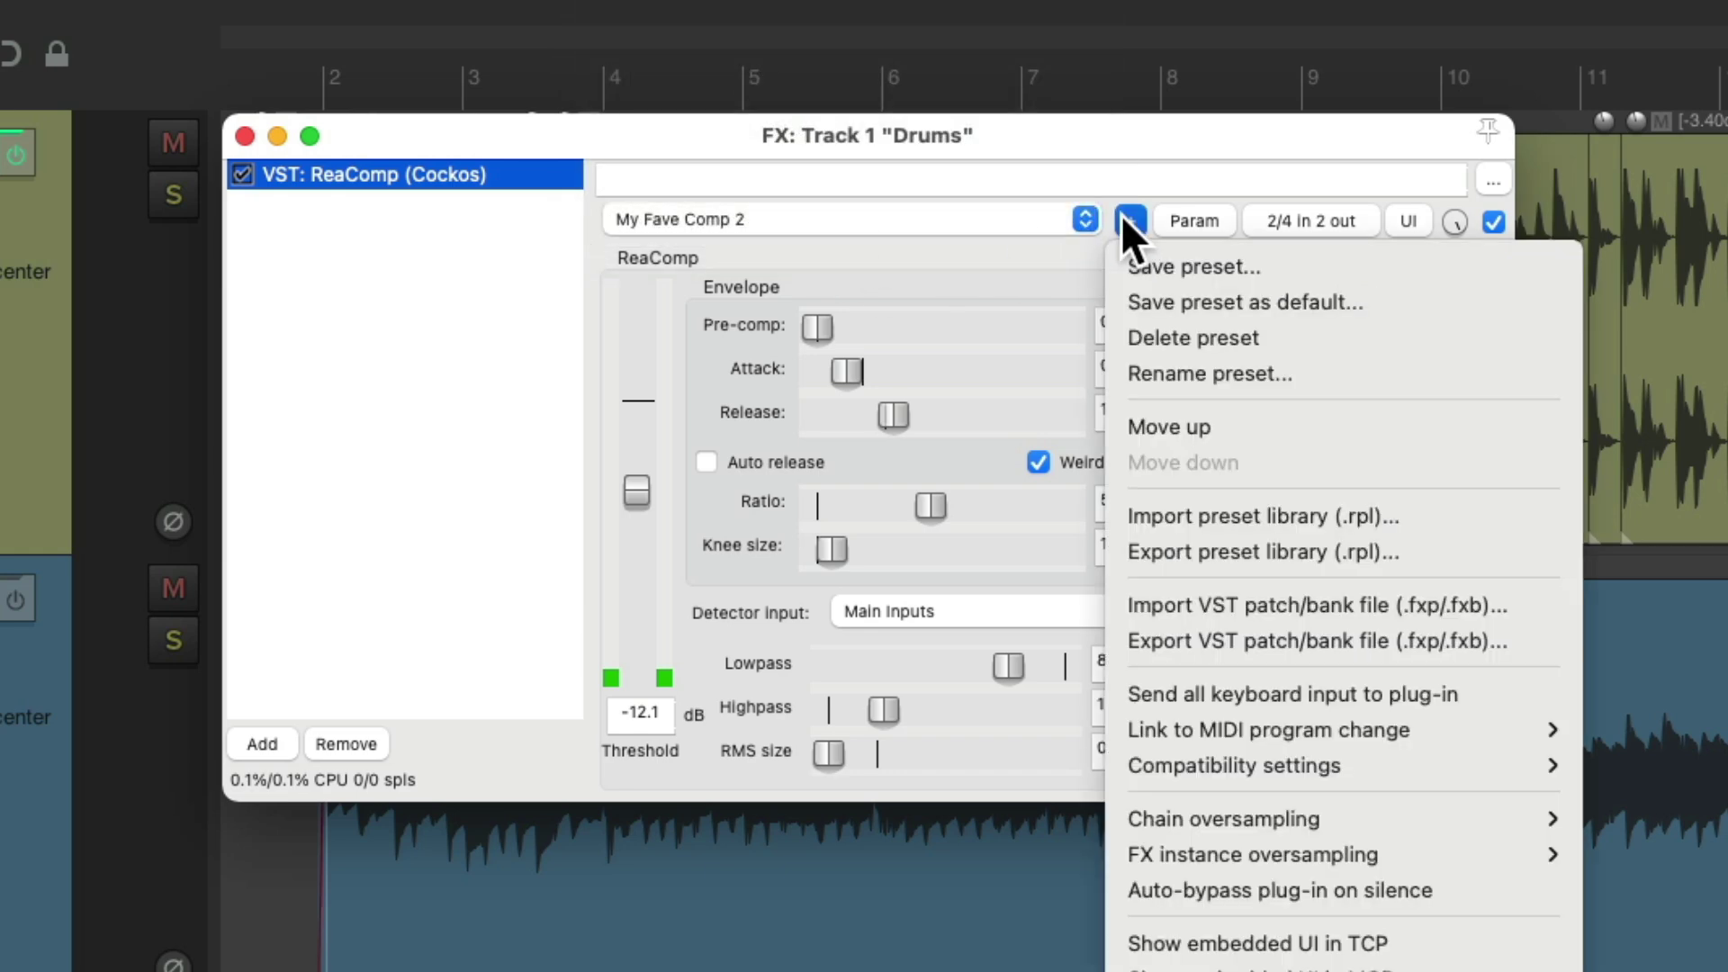
{"action": "left_click", "coordinate": [1271, 326]}
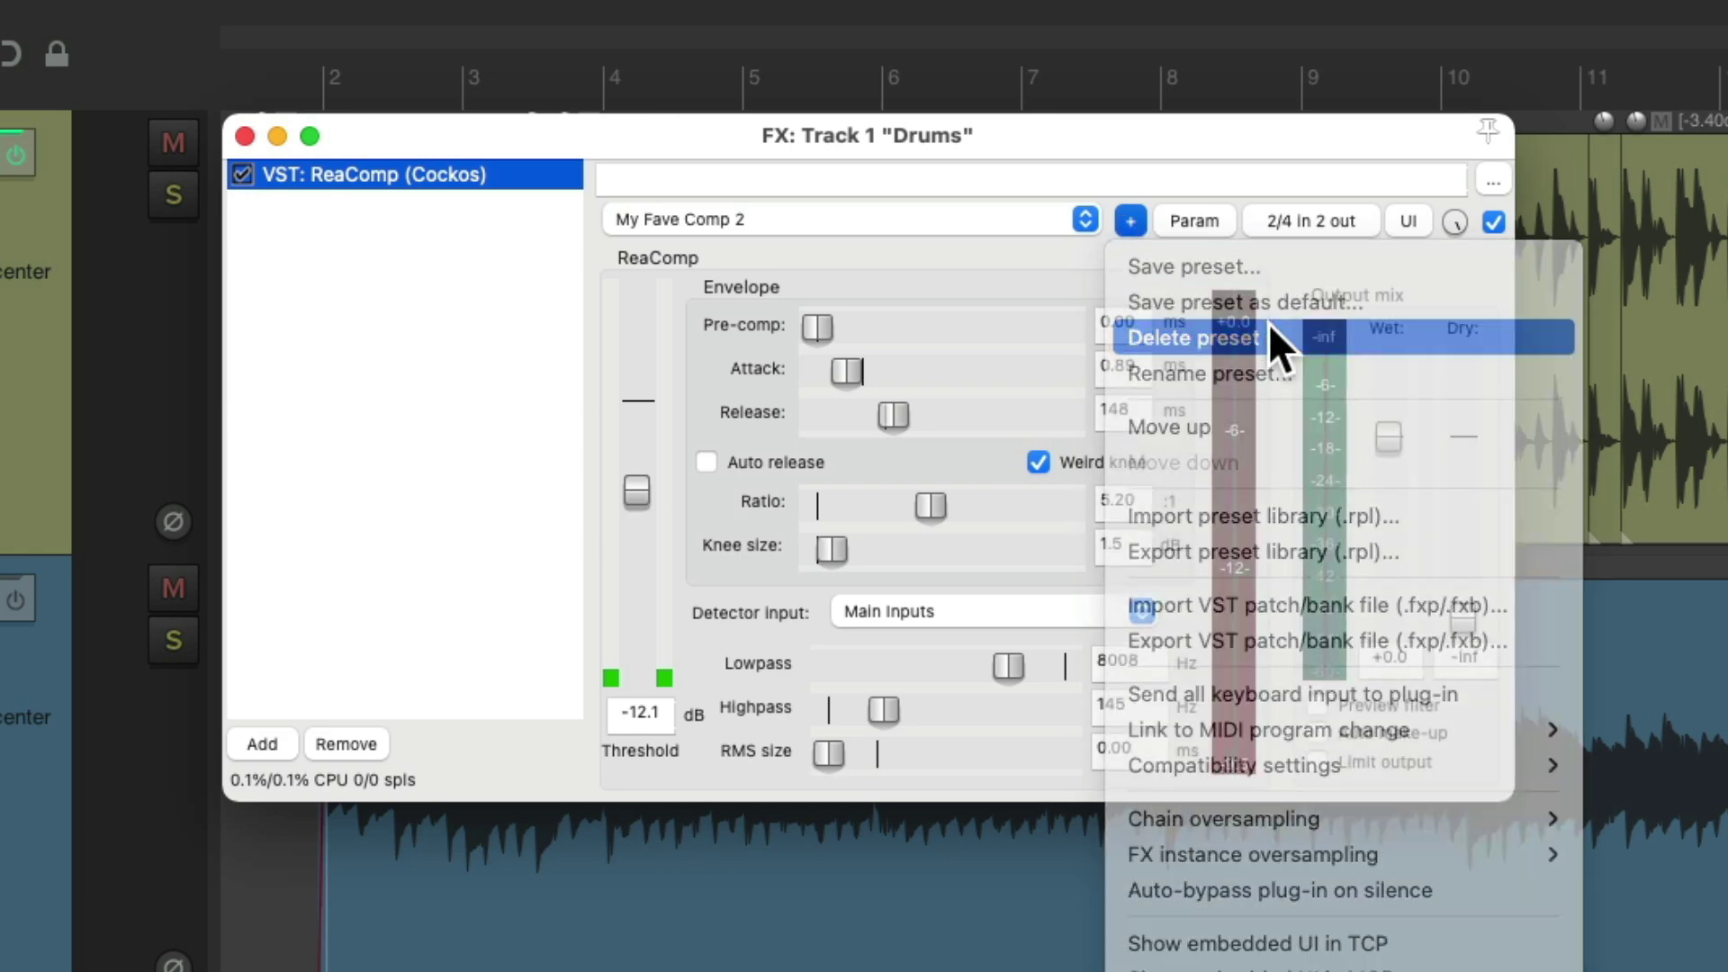
{"action": "key", "text": "Return"}
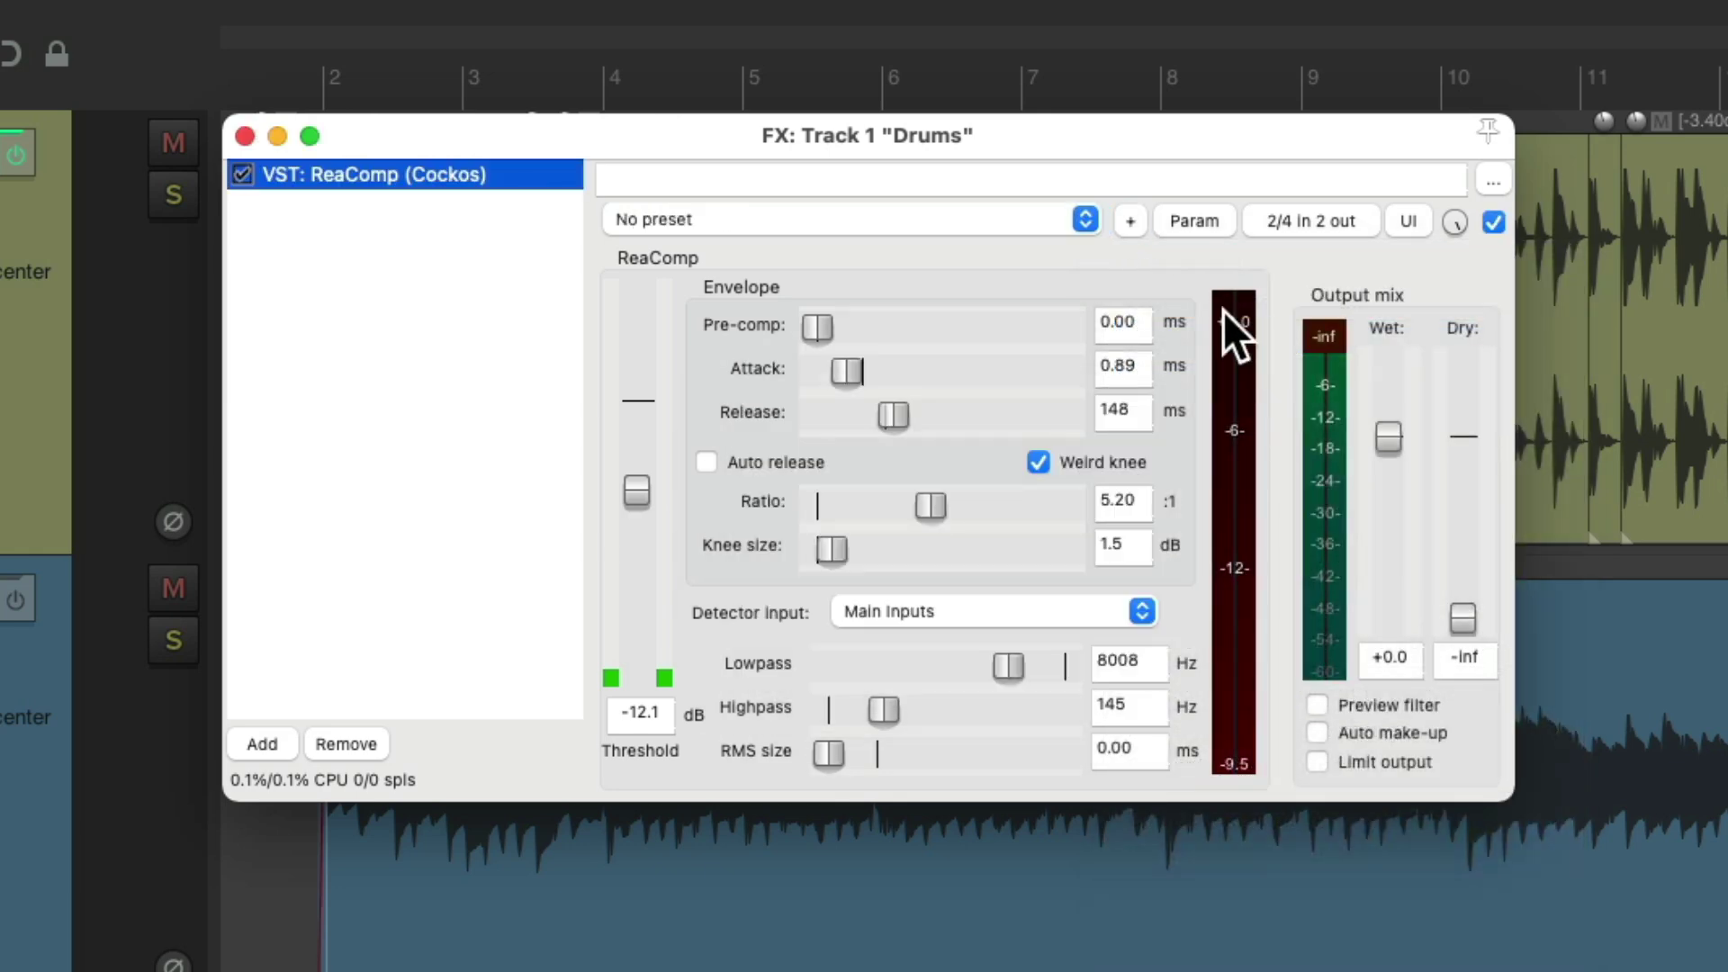
{"action": "left_click", "coordinate": [905, 221]}
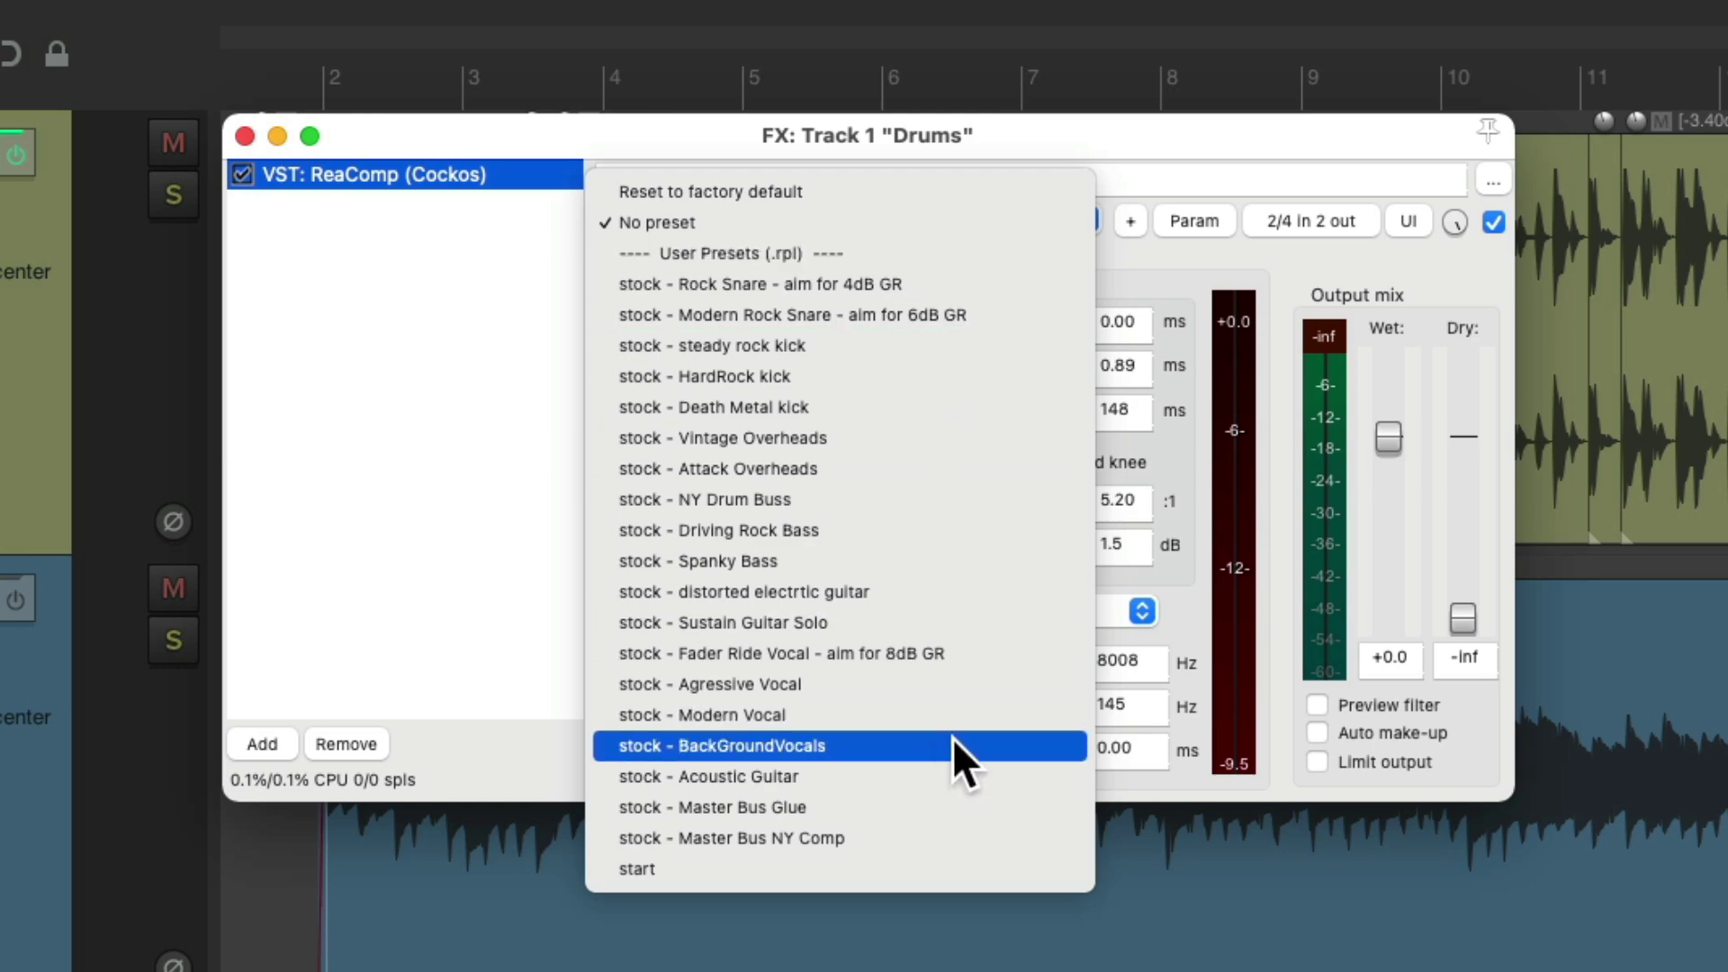
{"action": "left_click", "coordinate": [1170, 612]}
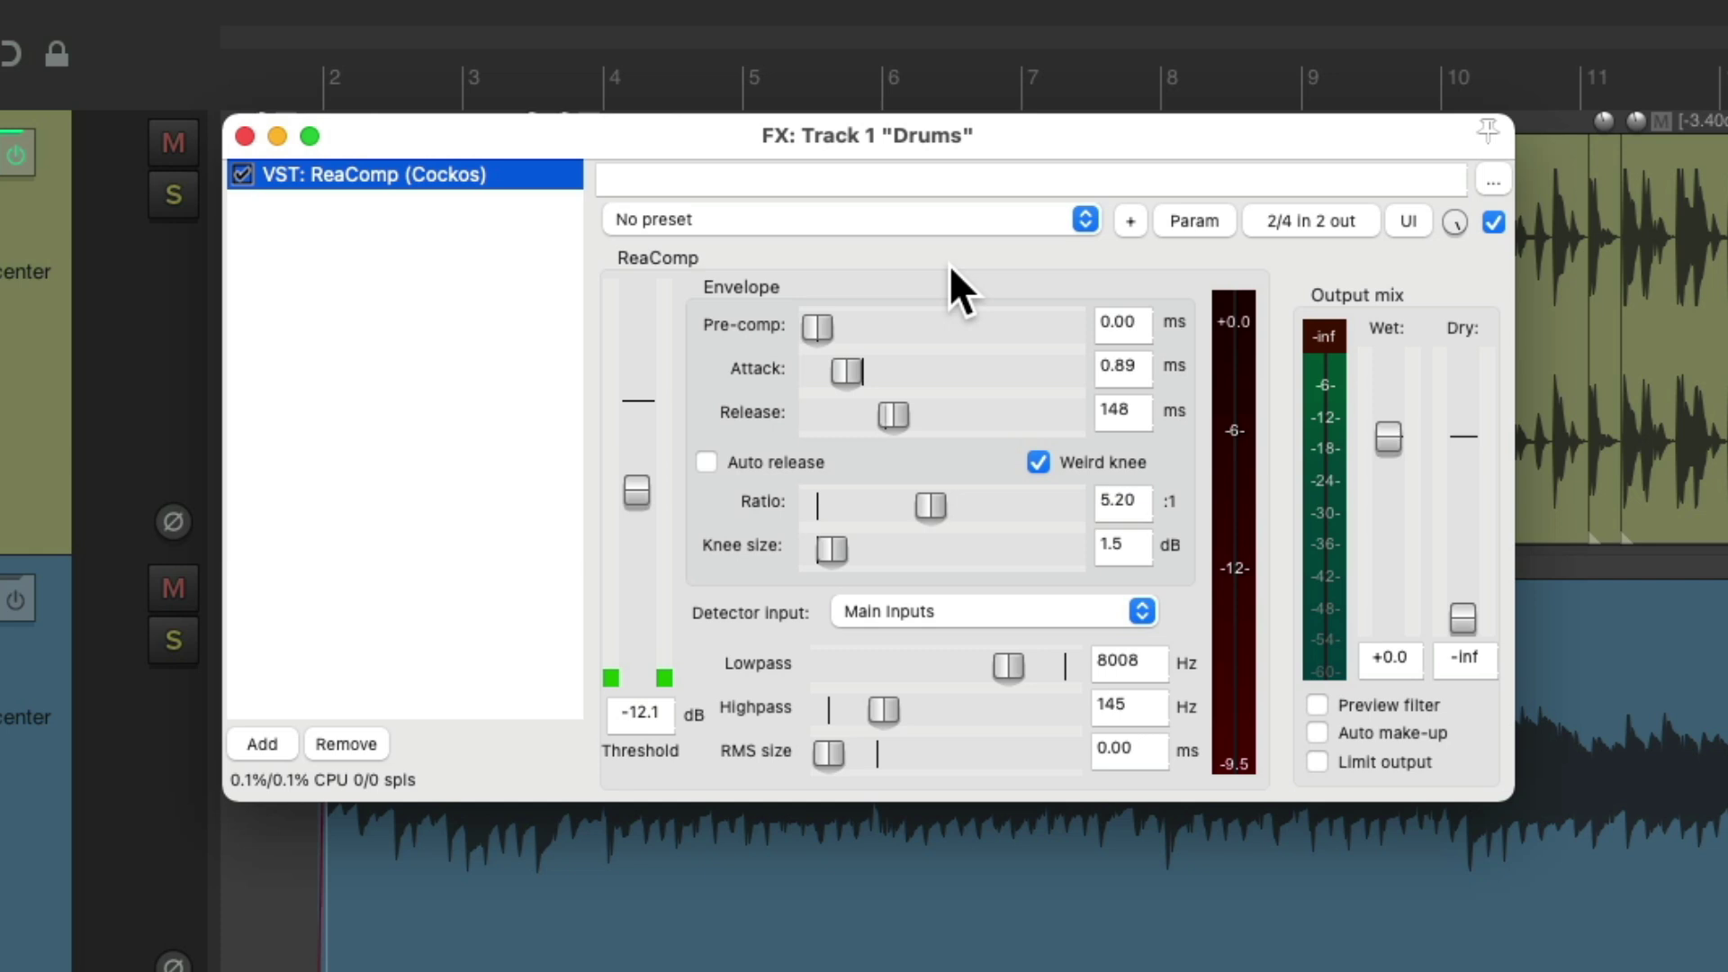
Reset ReaComp to factory default, then set threshold -10.4 dB, ratio 4.23:1, attack 0.36 ms, release 26 ms and enable Auto make-up
{"action": "left_click", "coordinate": [927, 219]}
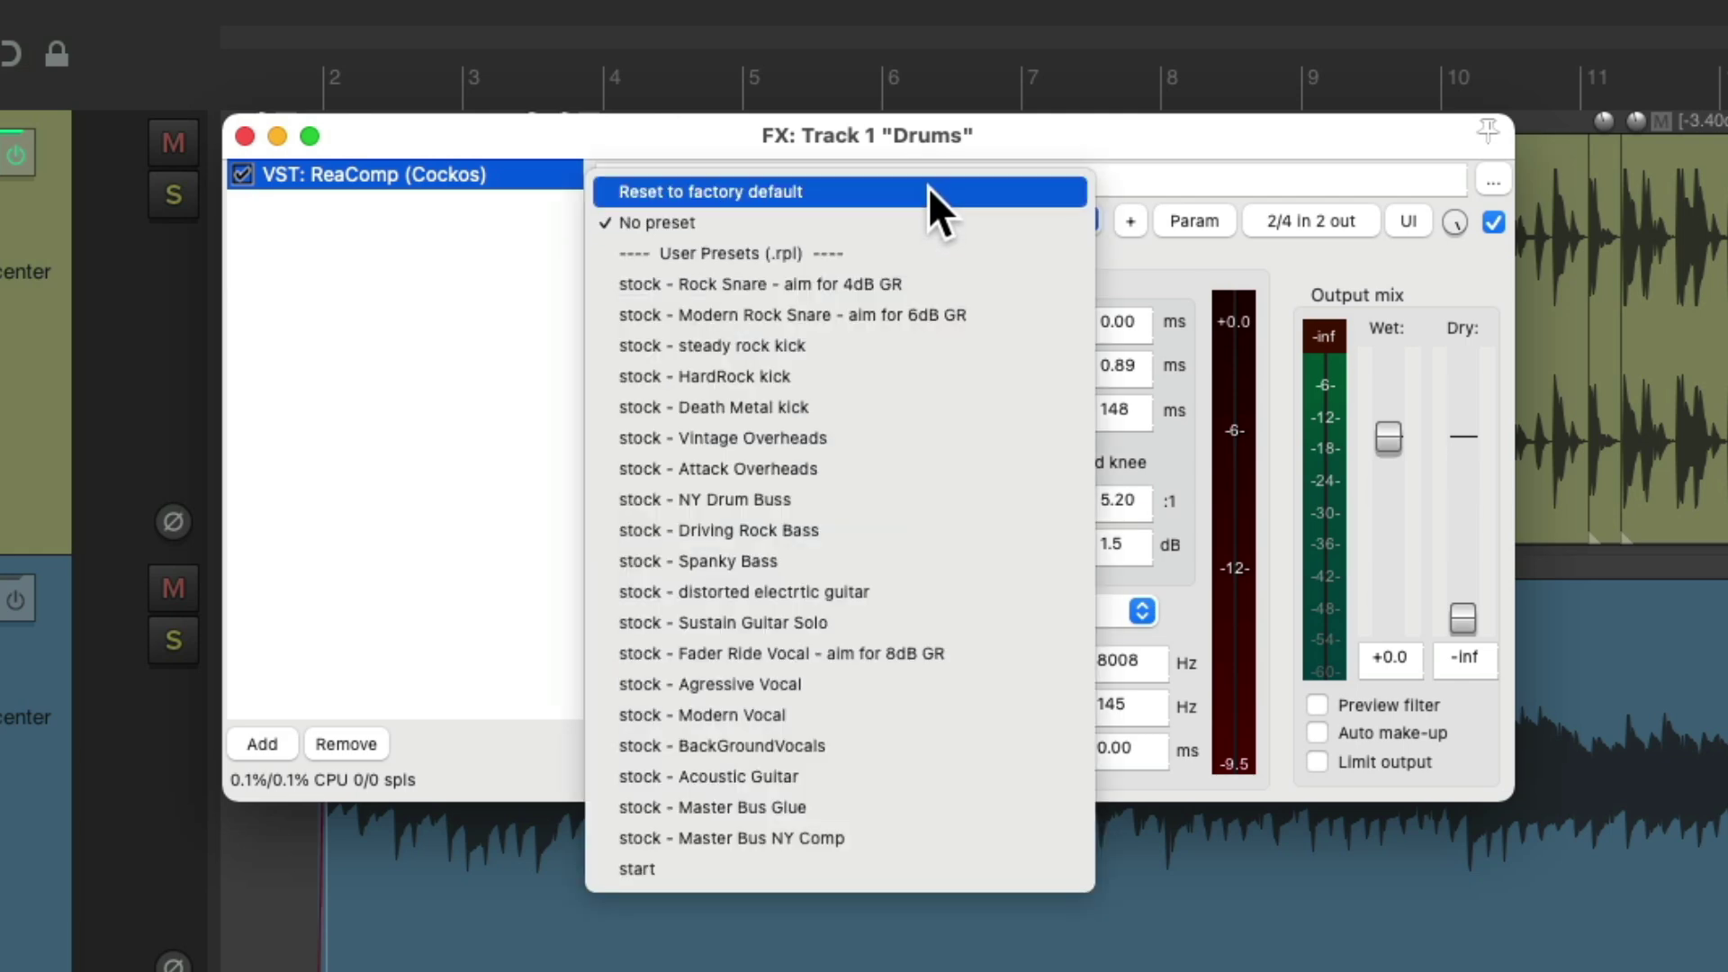
{"action": "left_click", "coordinate": [929, 190]}
{"action": "left_click_drag", "start_coordinate": [666, 387], "coordinate": [646, 500]}
{"action": "left_click_drag", "start_coordinate": [813, 508], "coordinate": [920, 508]}
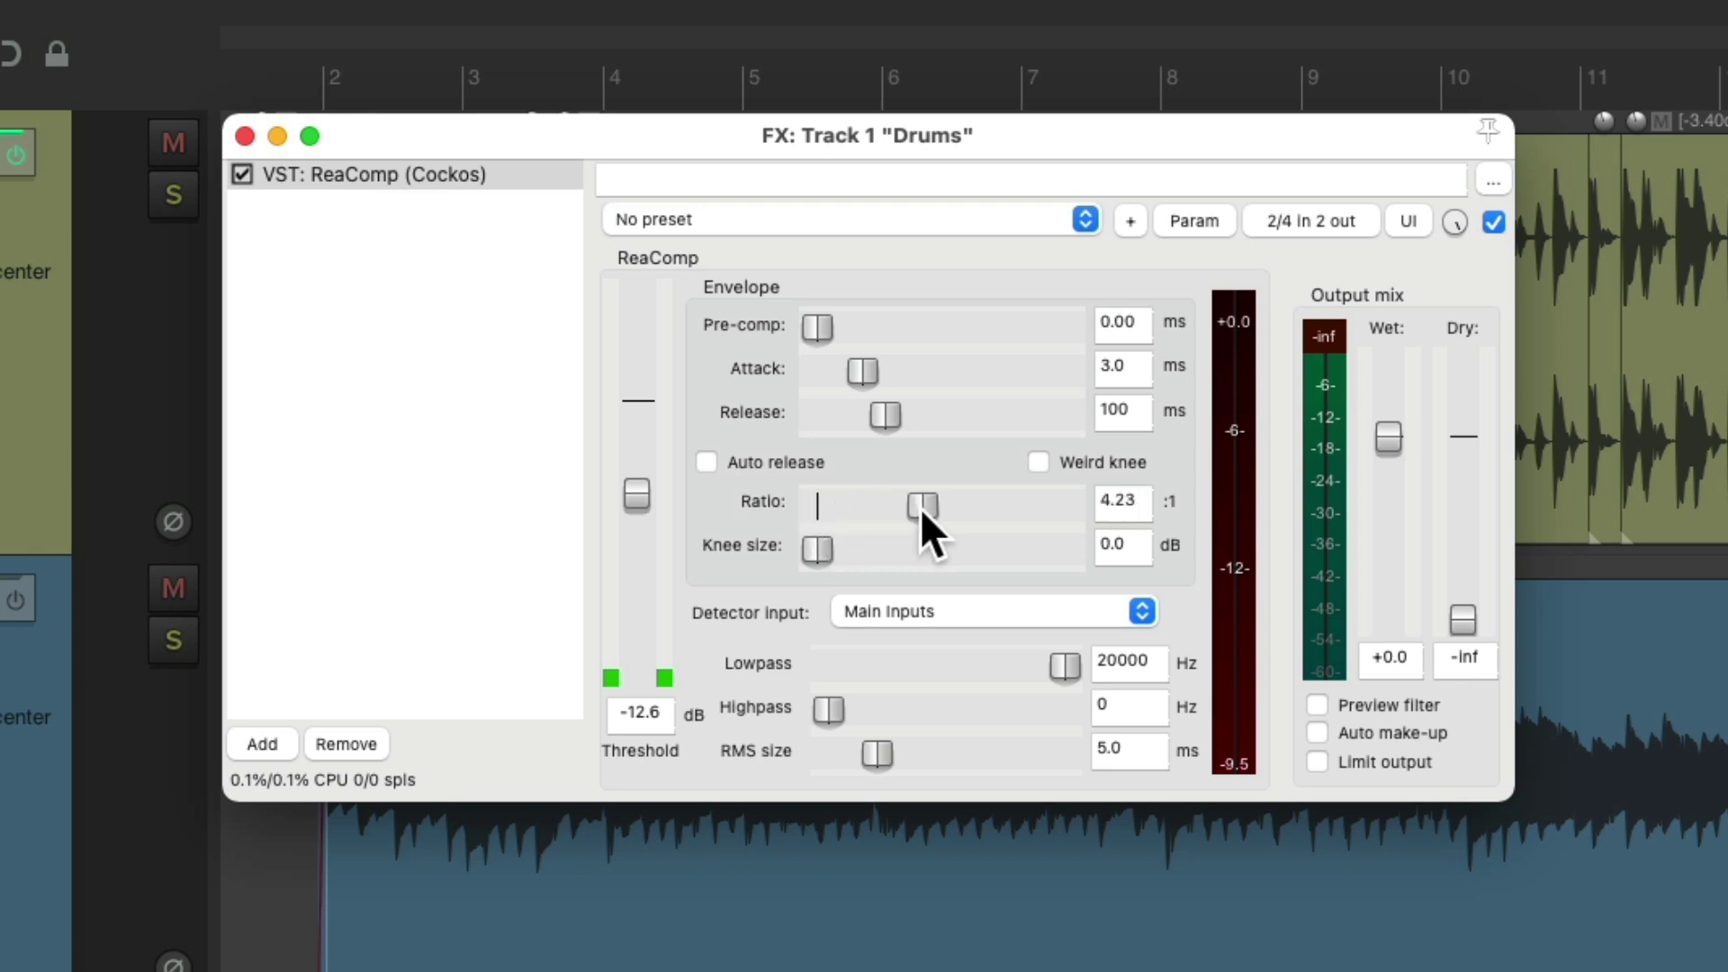
{"action": "left_click_drag", "start_coordinate": [866, 371], "coordinate": [859, 410]}
{"action": "left_click_drag", "start_coordinate": [637, 494], "coordinate": [636, 469]}
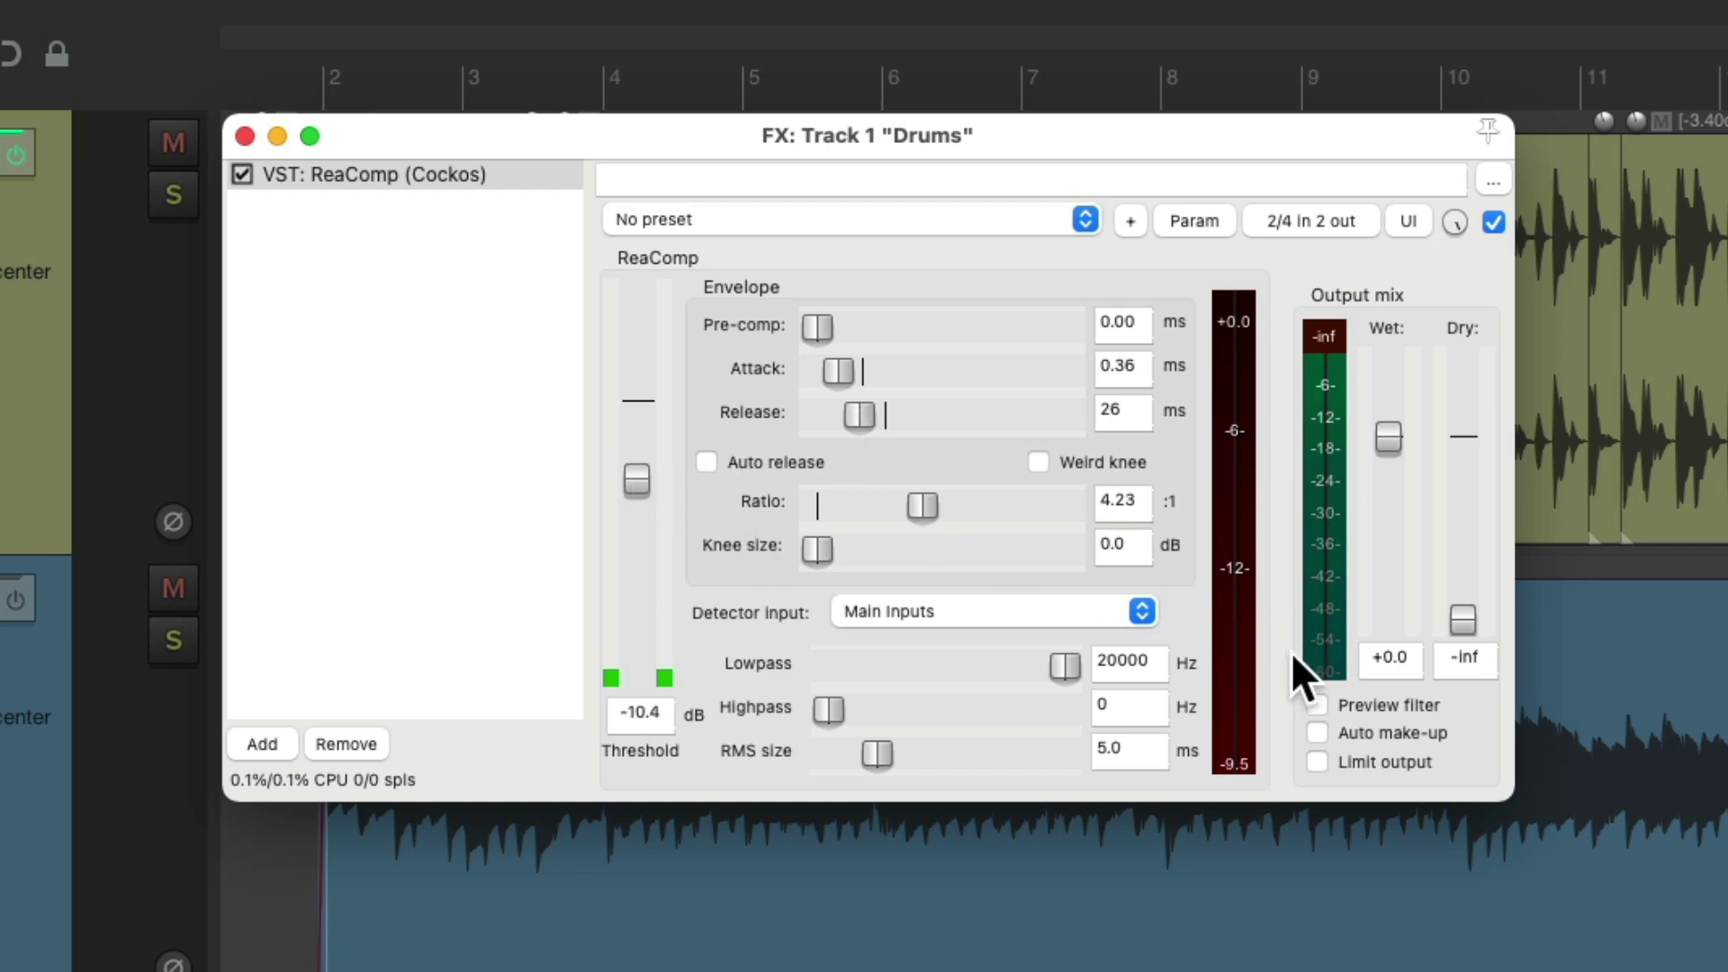
{"action": "left_click", "coordinate": [1316, 733]}
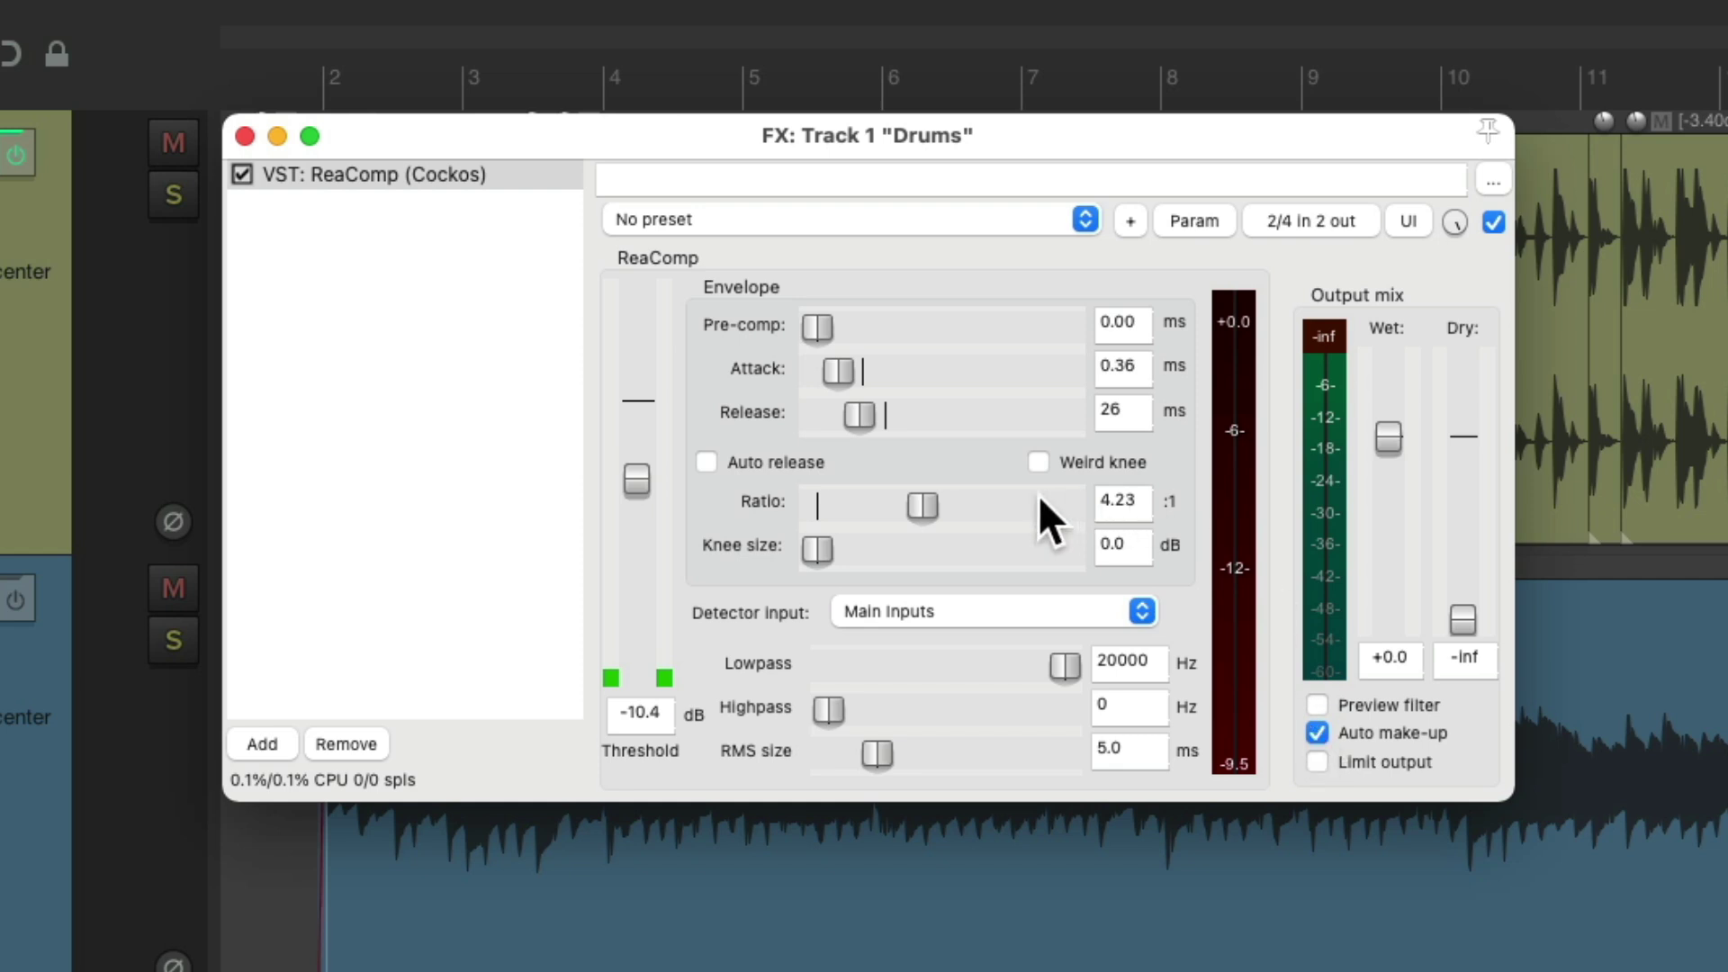
Save the current ReaComp settings as the default preset under the name "Start"
{"action": "left_click", "coordinate": [1128, 214]}
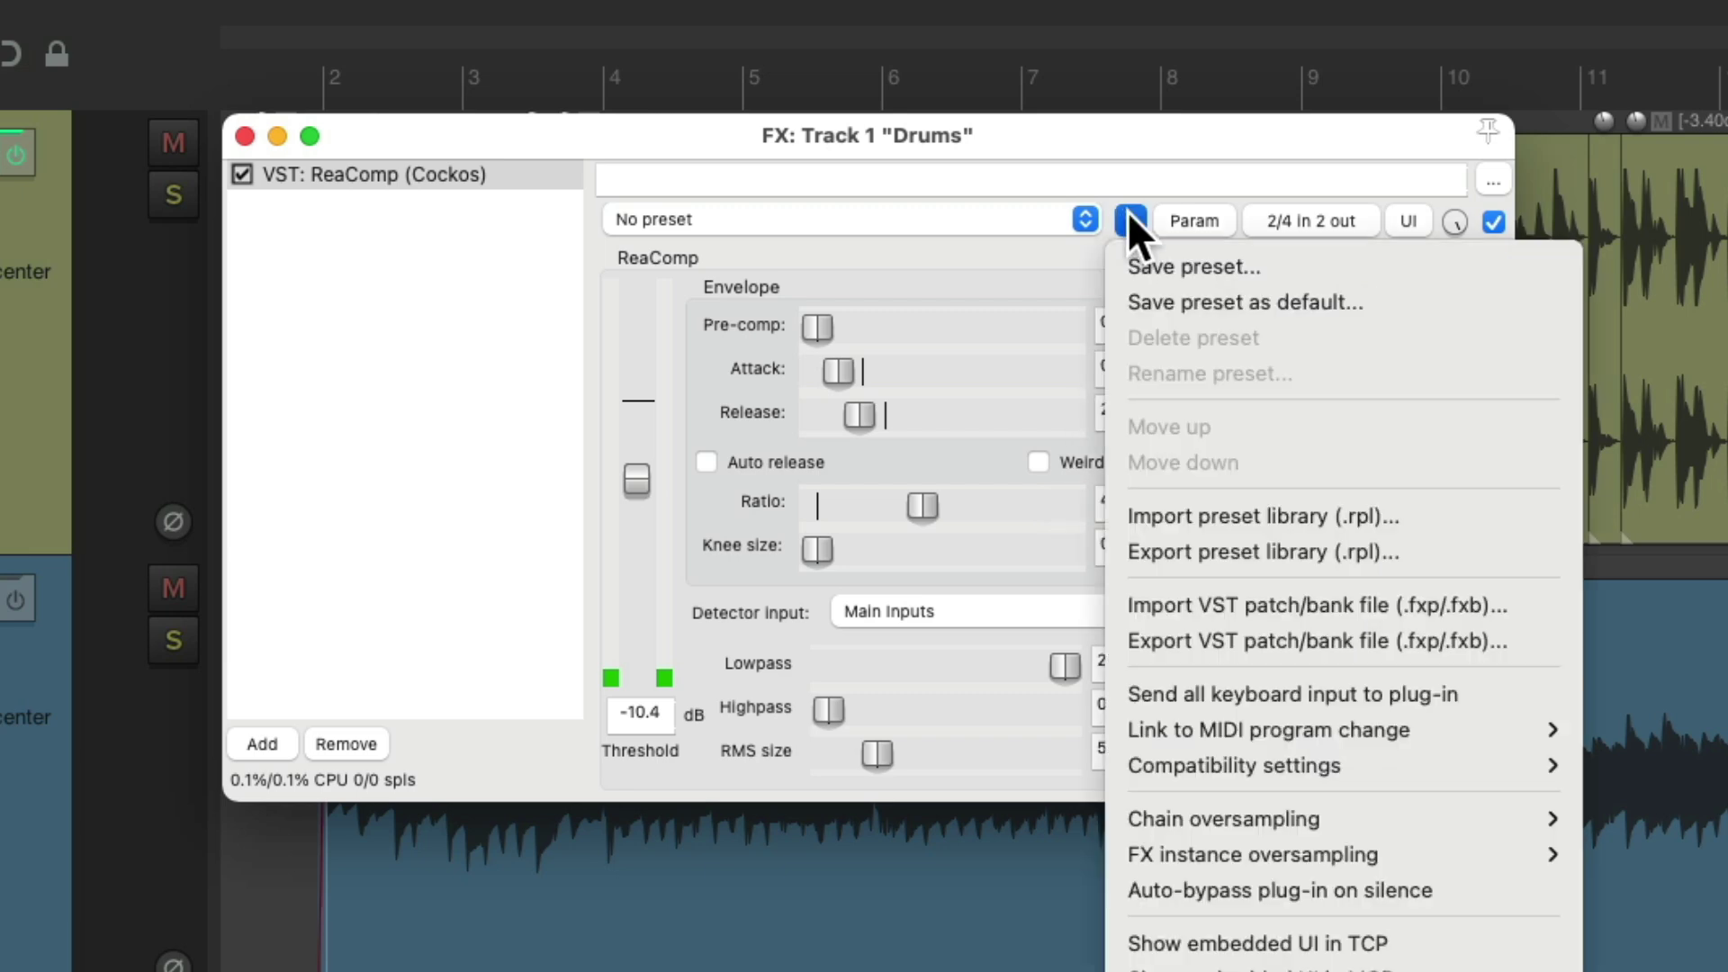
{"action": "left_click", "coordinate": [1365, 312]}
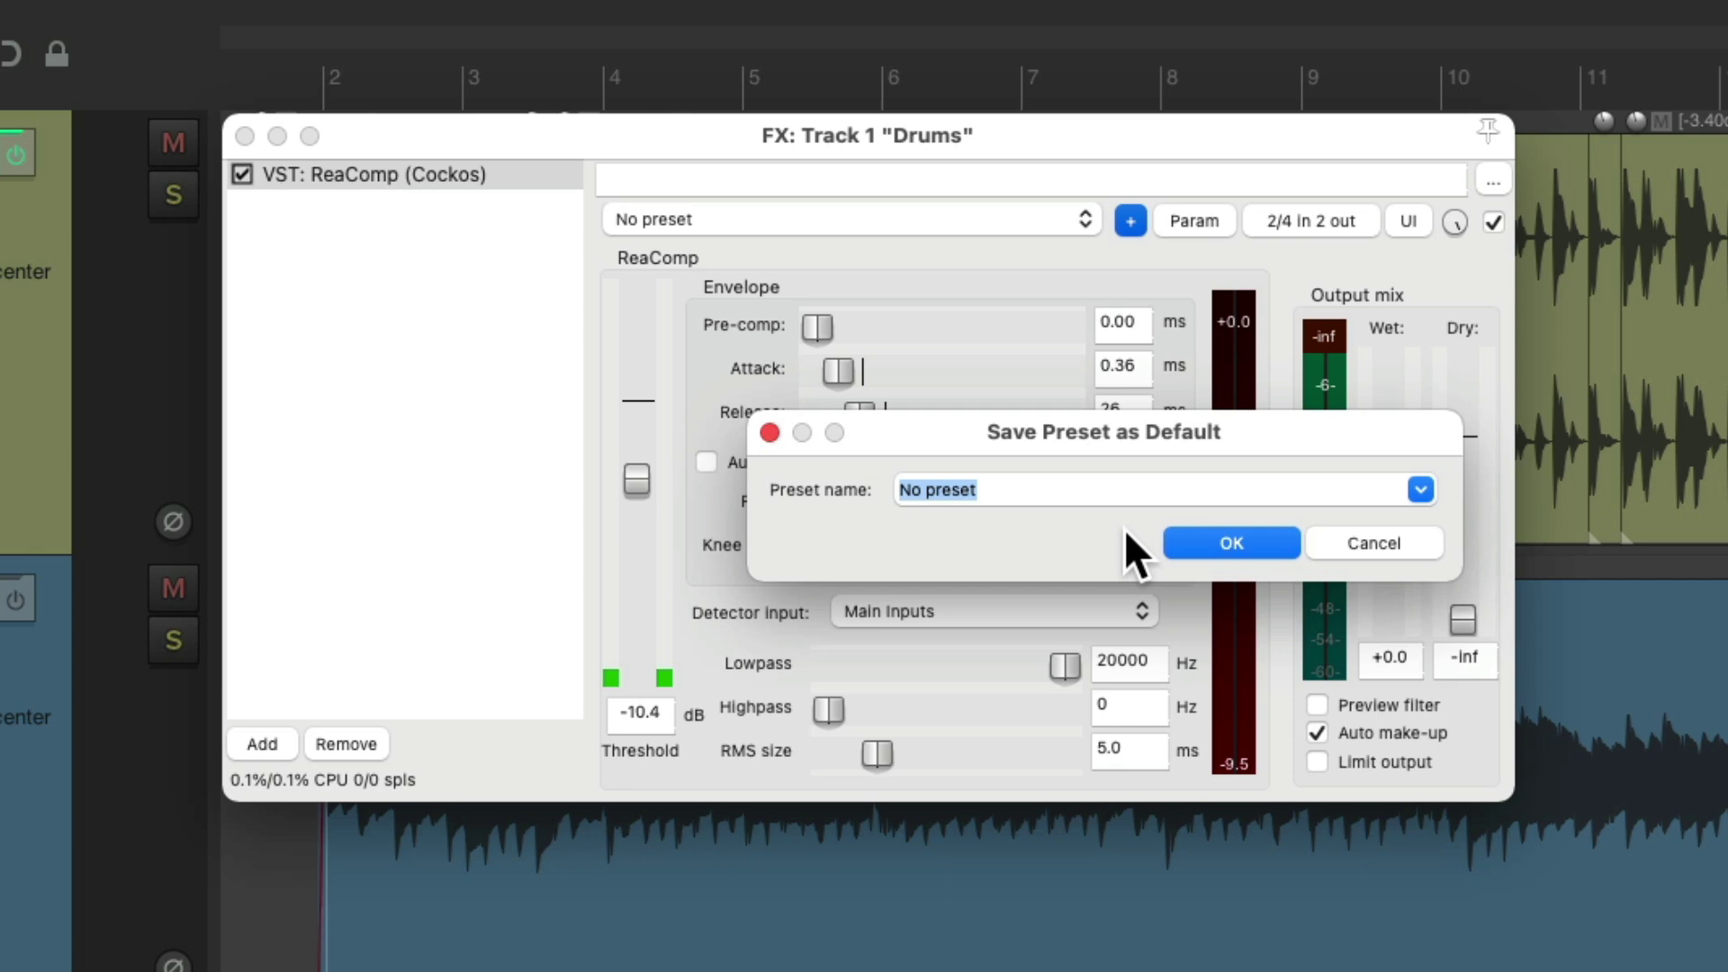
{"action": "type", "text": "Start"}
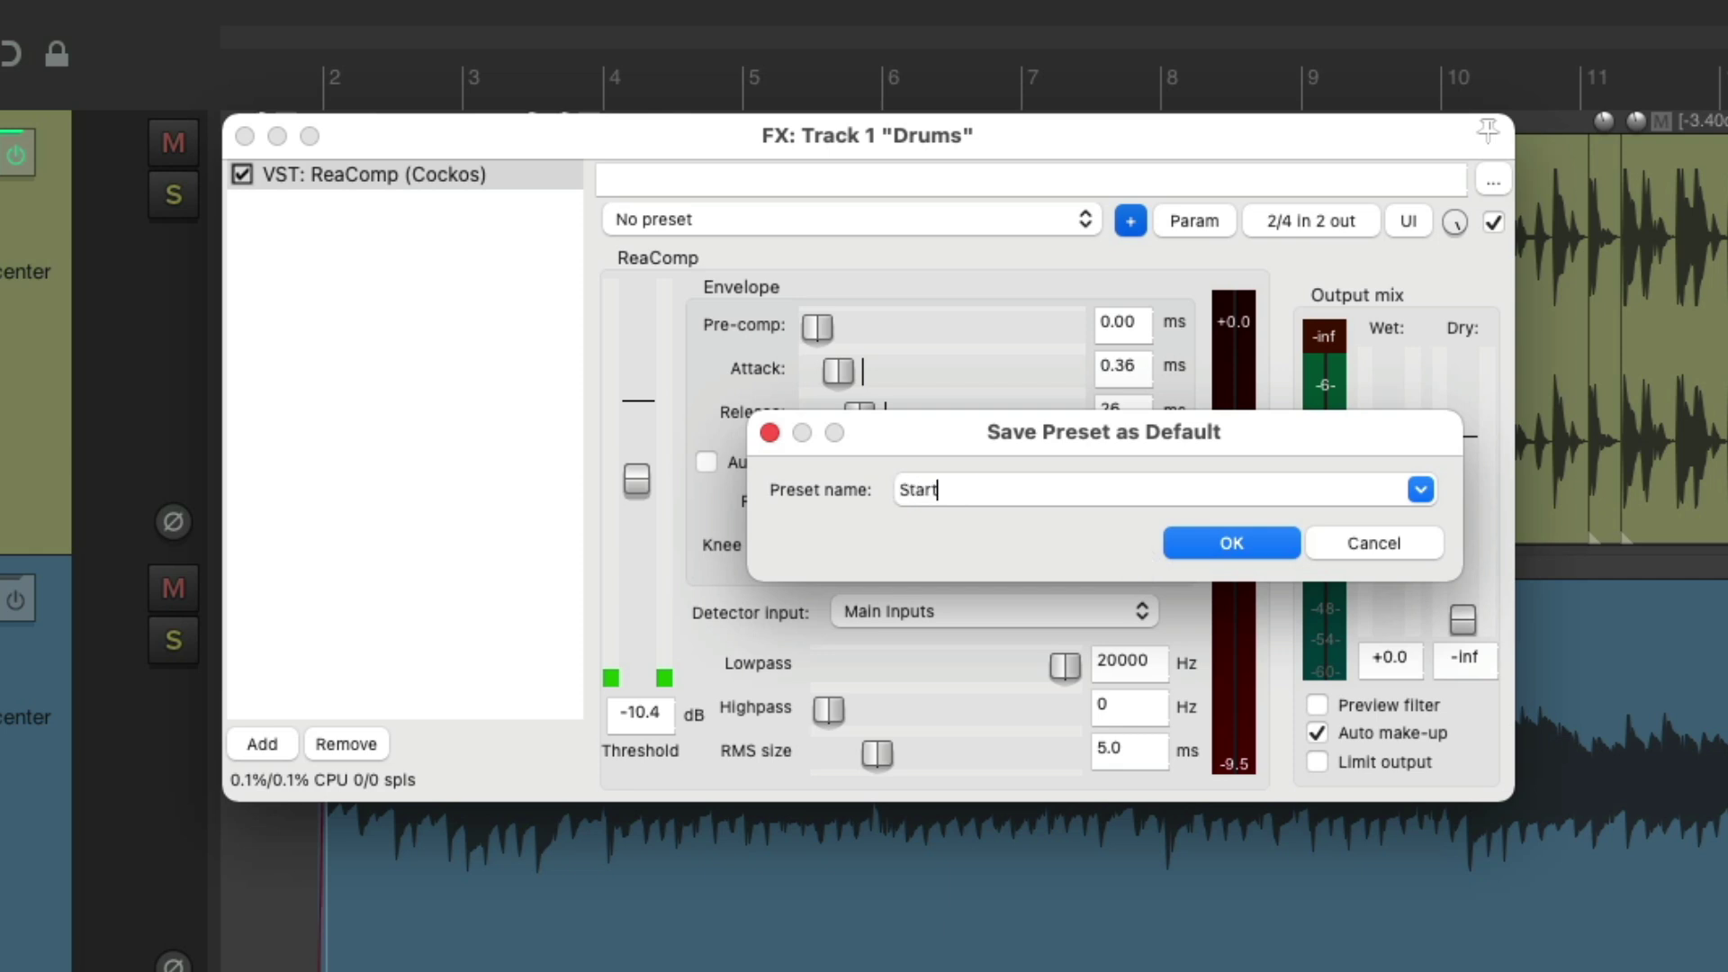
{"action": "key", "text": "Return"}
Replace ReaComp on the Drums track with a new instance and check which preset it loads
{"action": "left_click", "coordinate": [519, 172]}
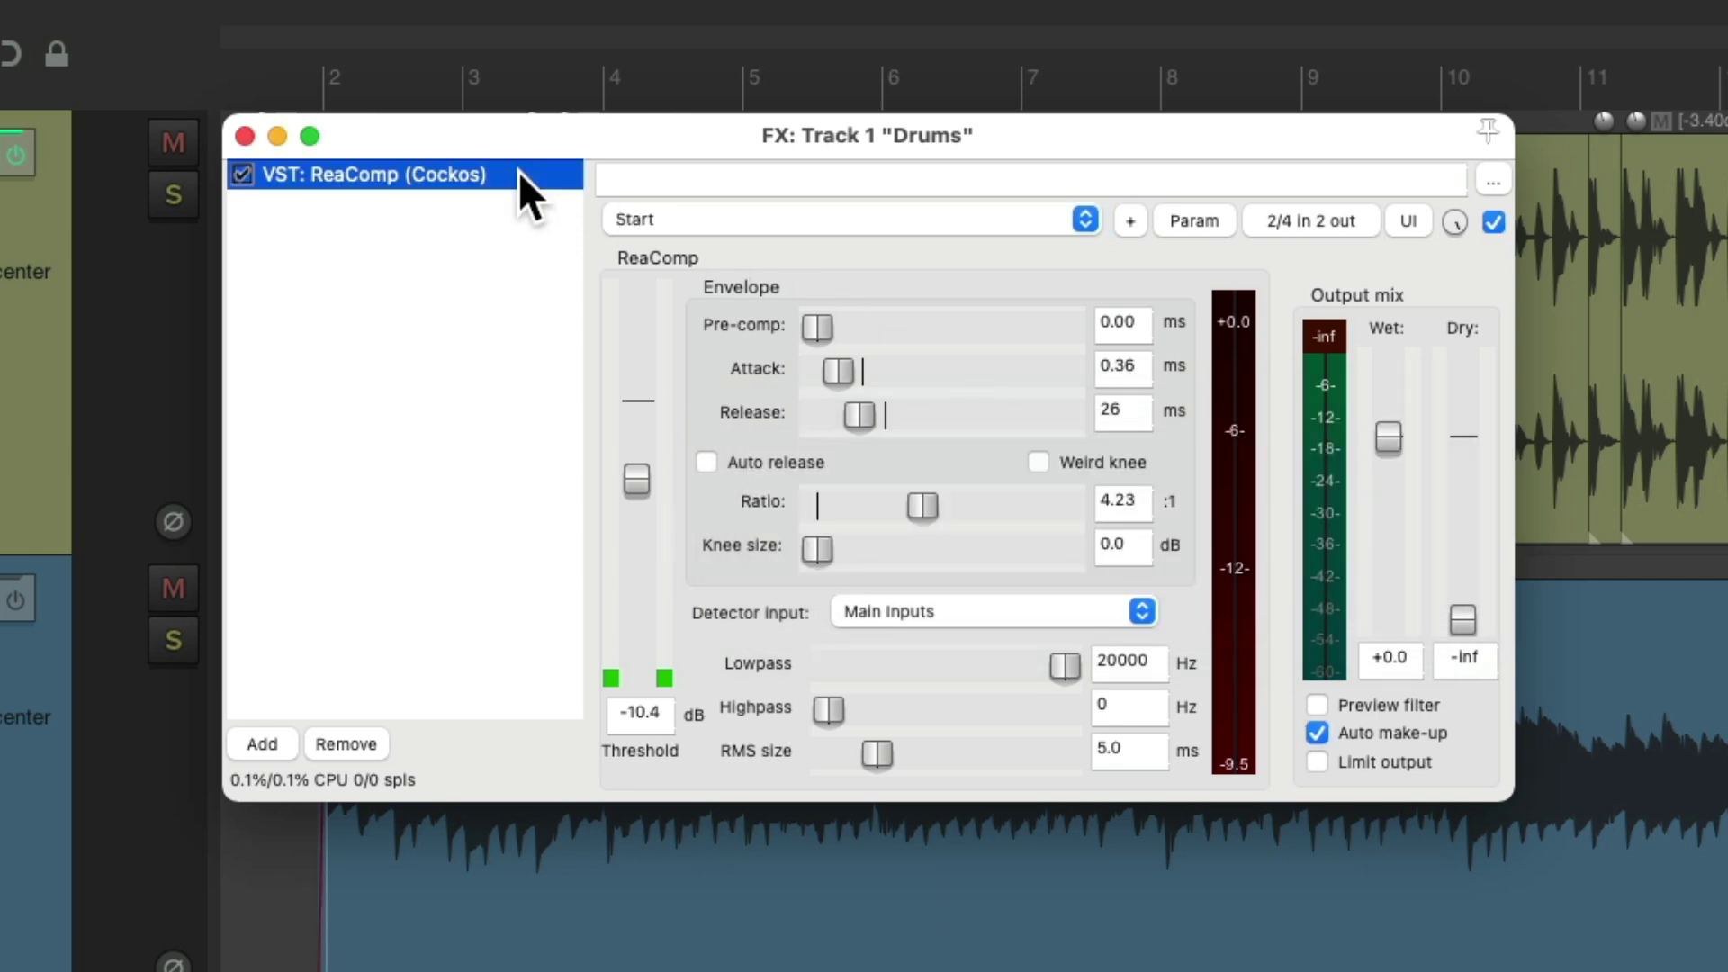
{"action": "key", "text": "Delete"}
{"action": "double_click", "coordinate": [453, 267]}
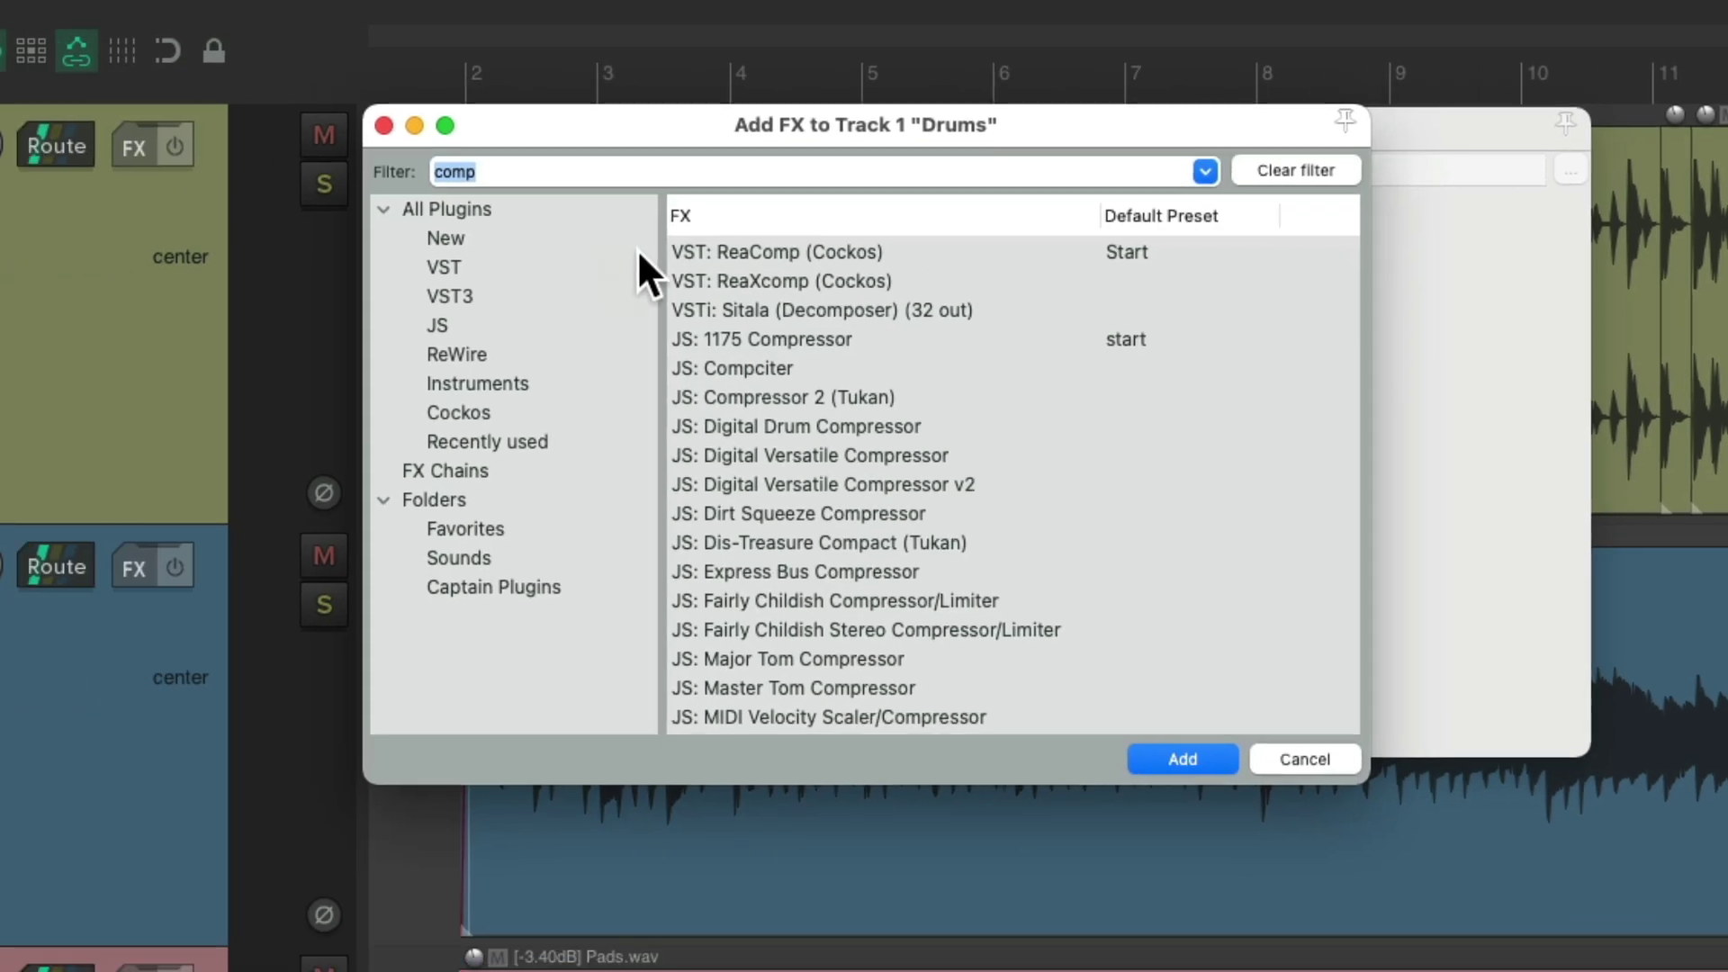
{"action": "left_click", "coordinate": [754, 250]}
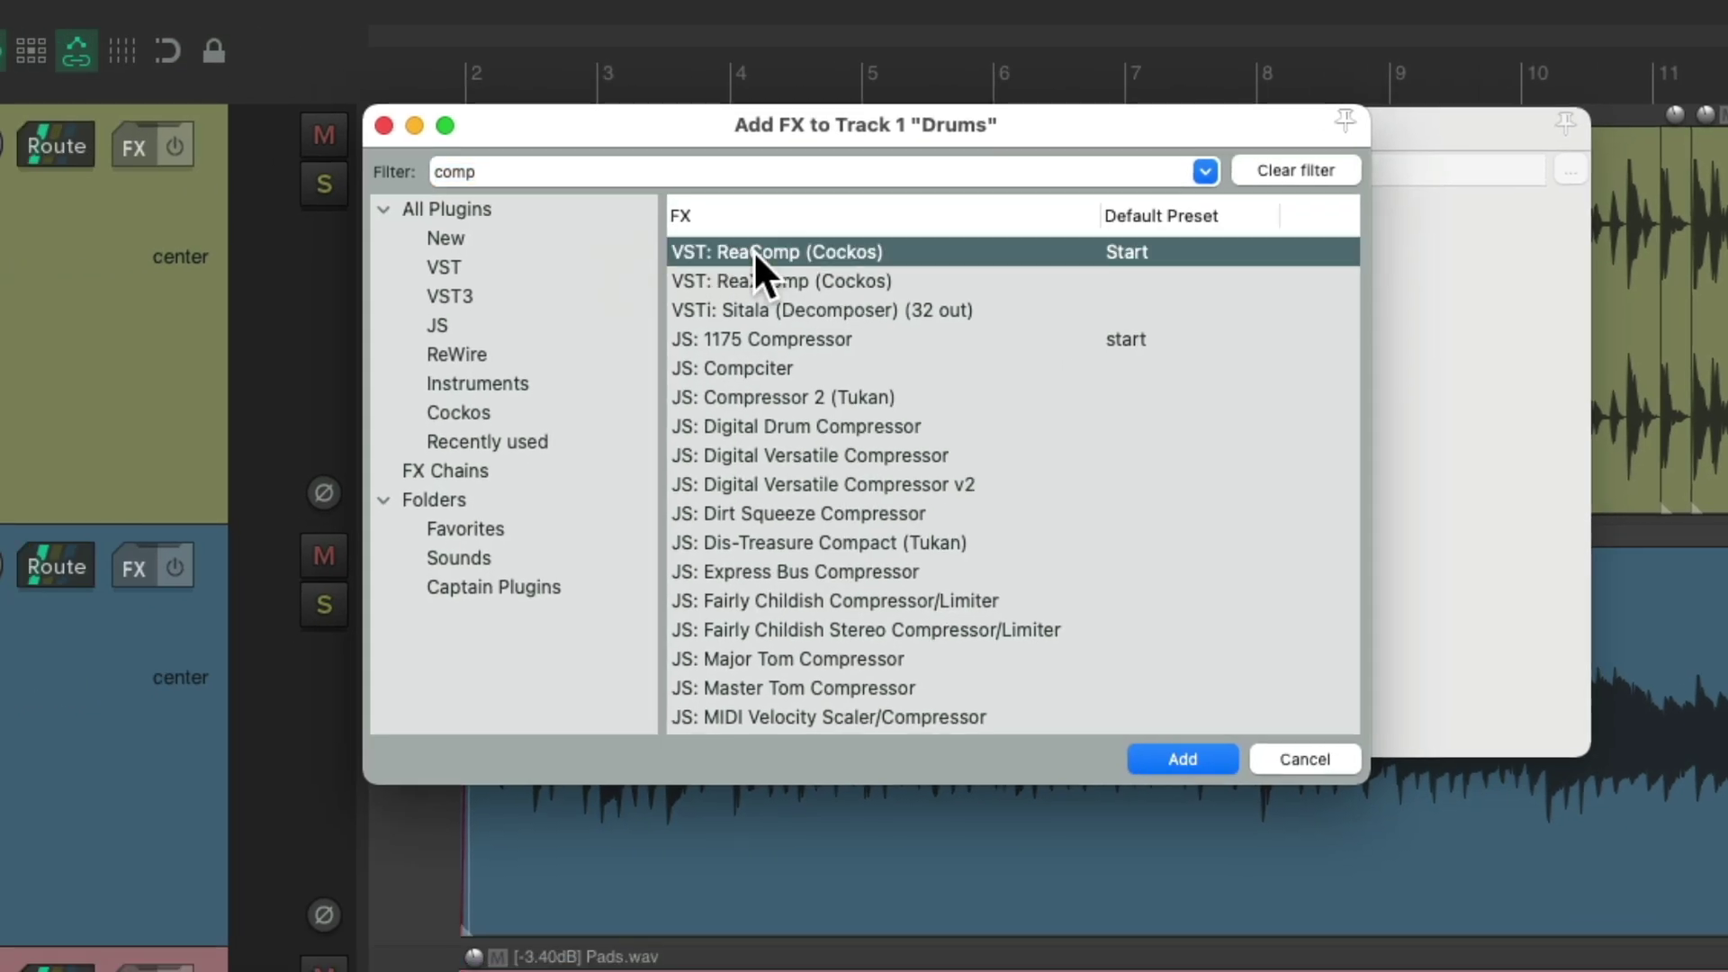
{"action": "double_click", "coordinate": [753, 250]}
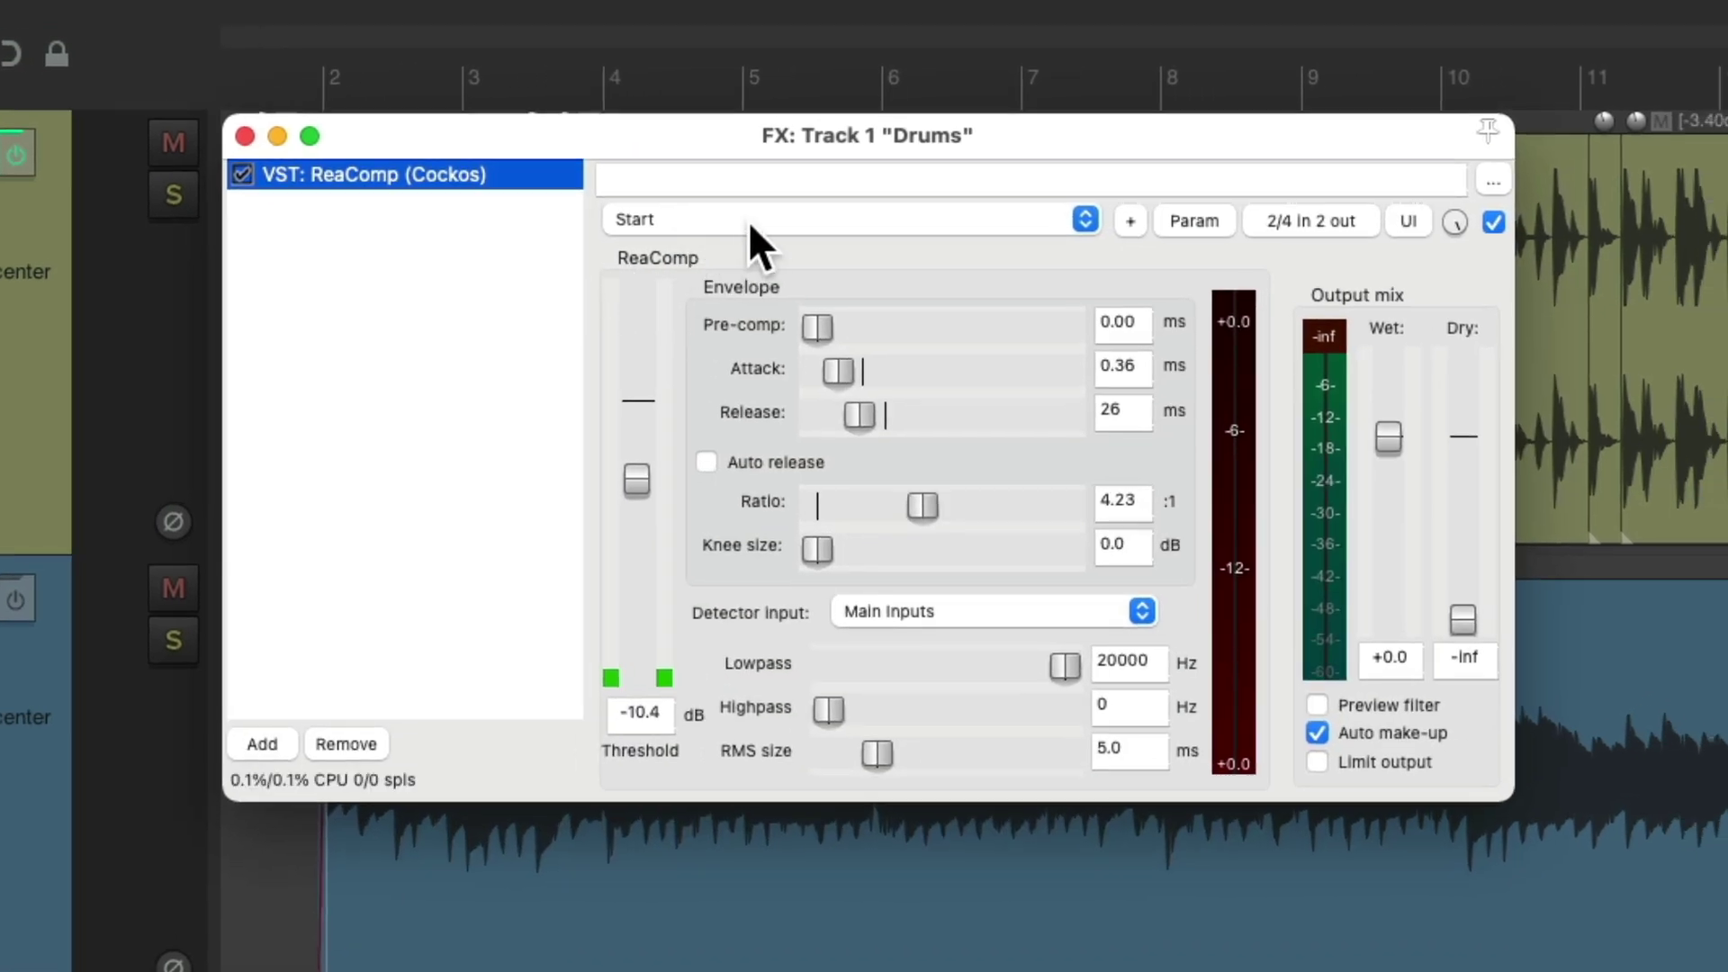
{"action": "left_click", "coordinate": [833, 219]}
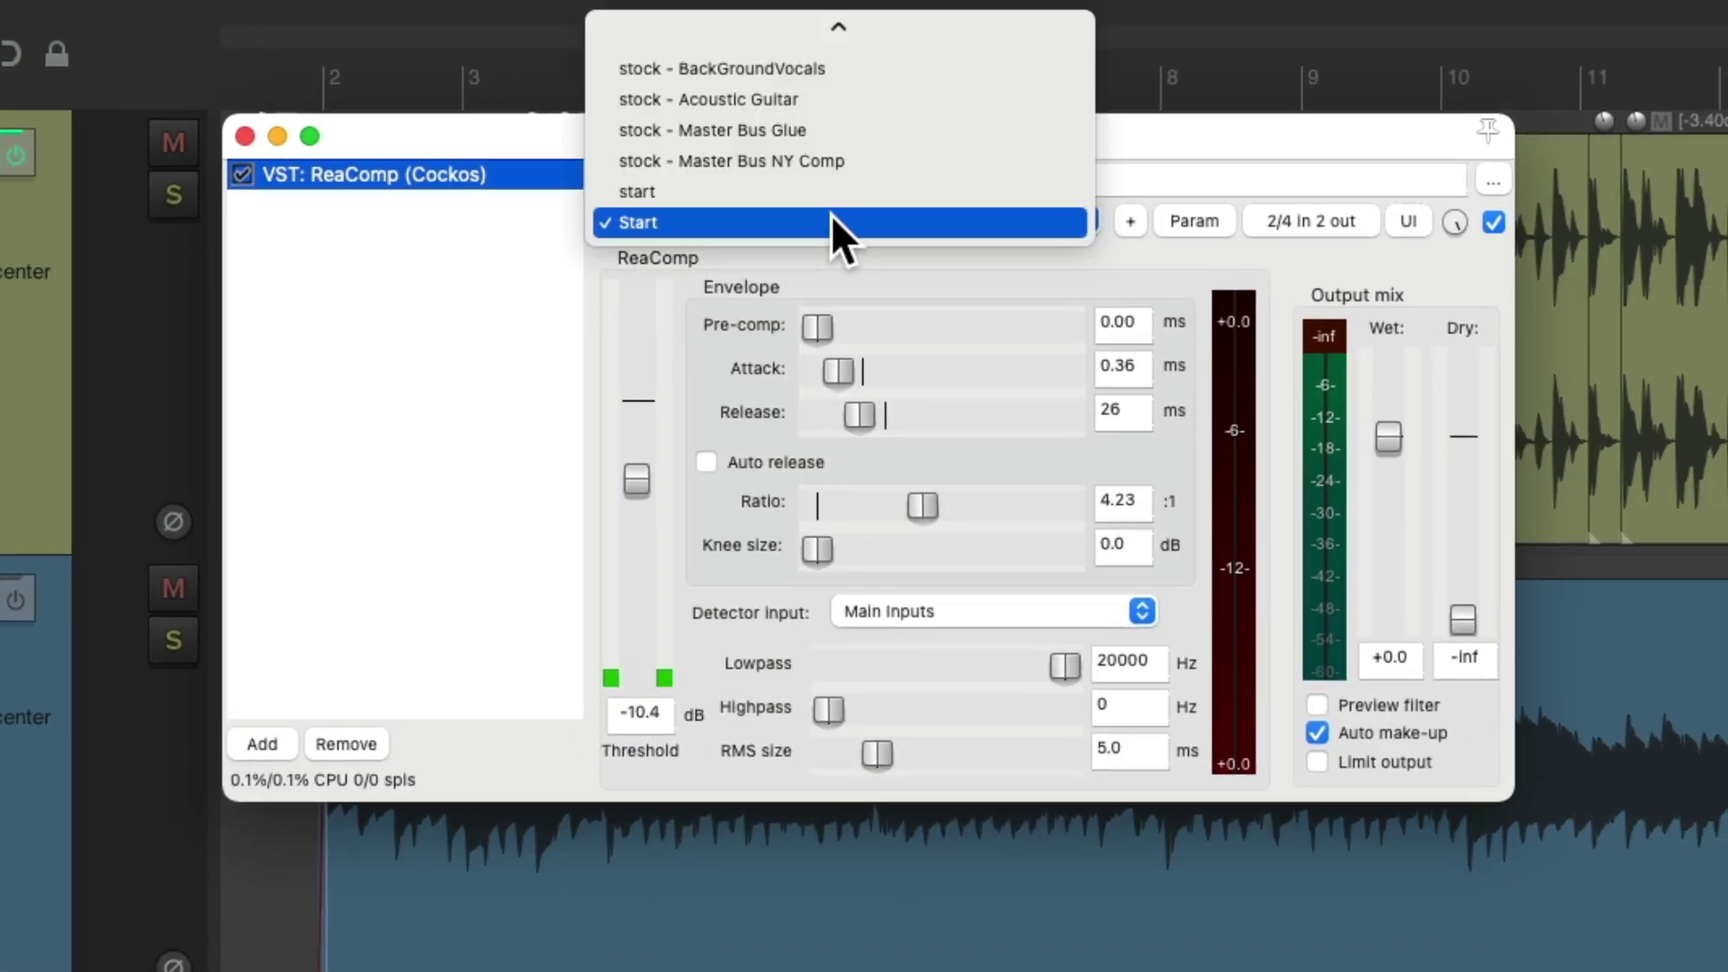
{"action": "left_click", "coordinate": [909, 272]}
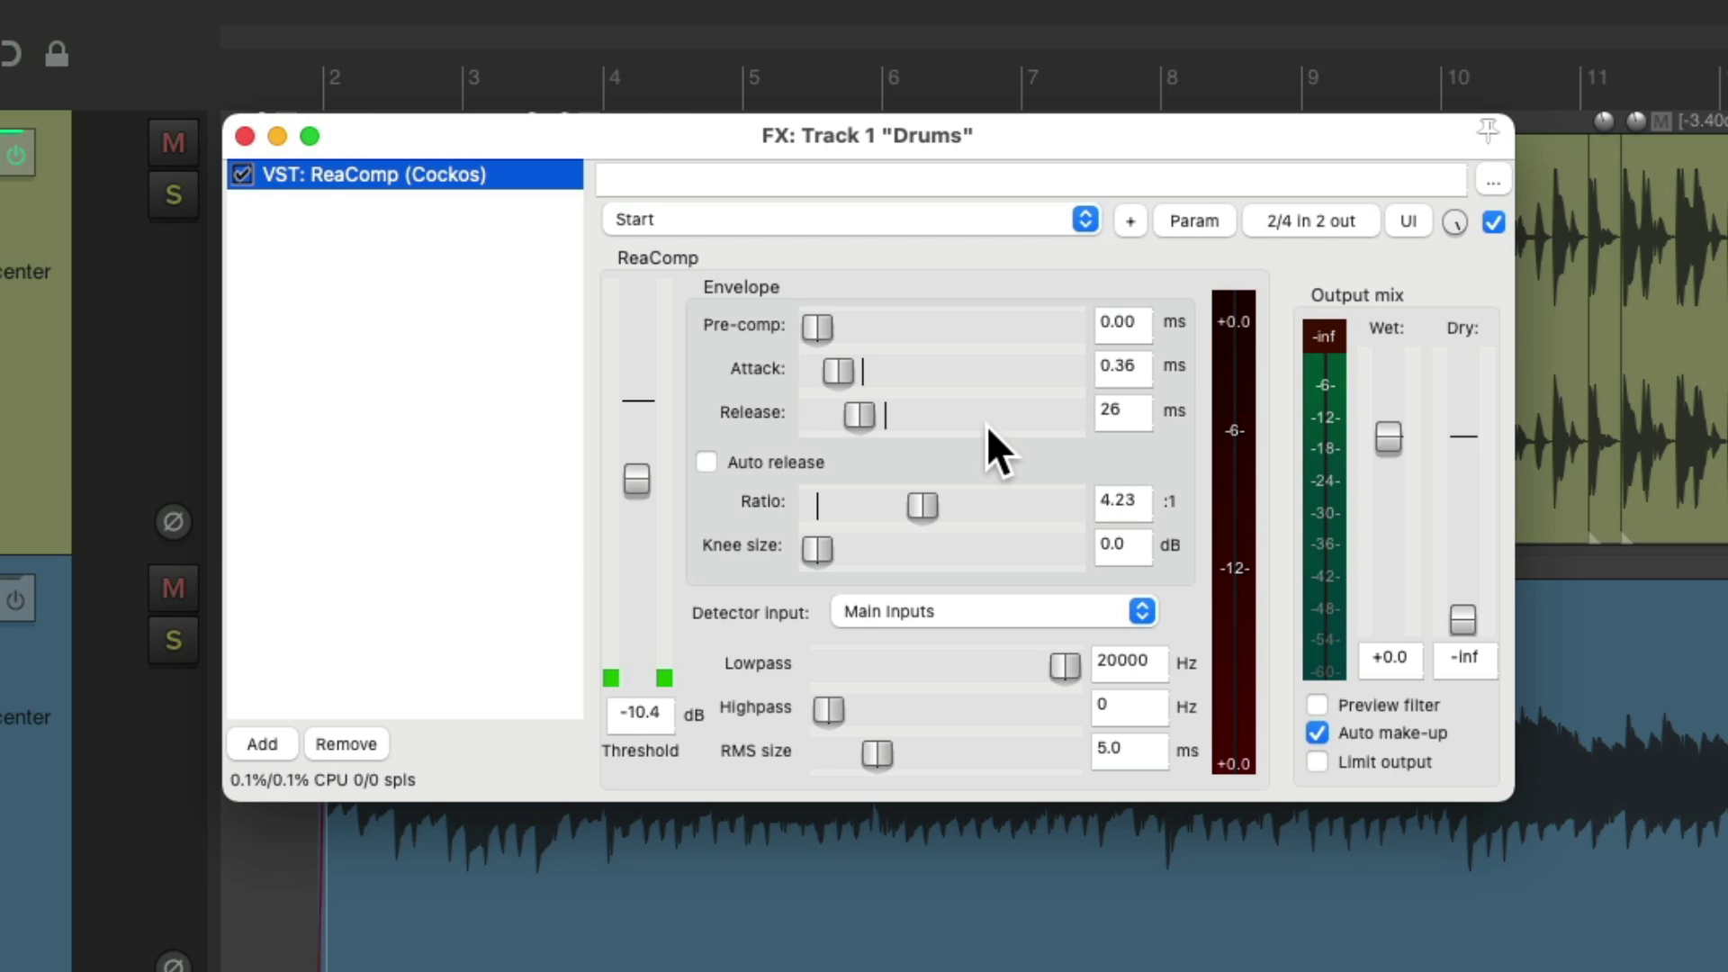
Adjust the new ReaComp instance to a threshold of -7.1 dB and a release of 91 ms
{"action": "left_click_drag", "start_coordinate": [638, 479], "coordinate": [638, 456]}
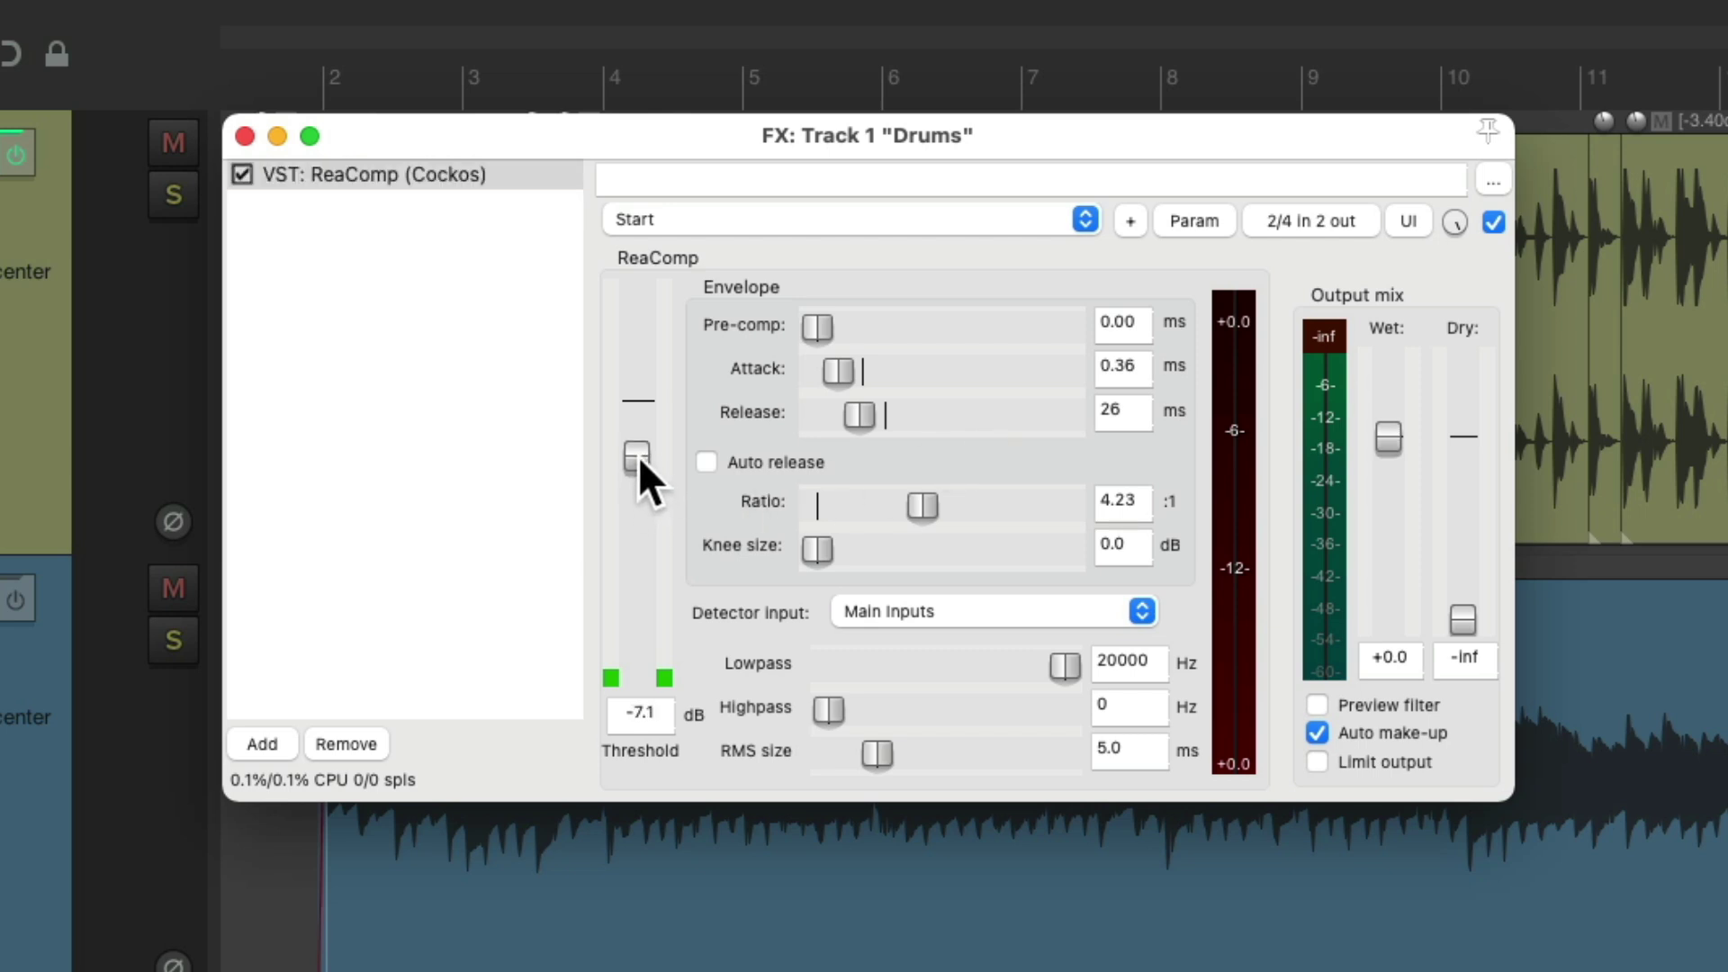
{"action": "left_click_drag", "start_coordinate": [851, 423], "coordinate": [873, 423]}
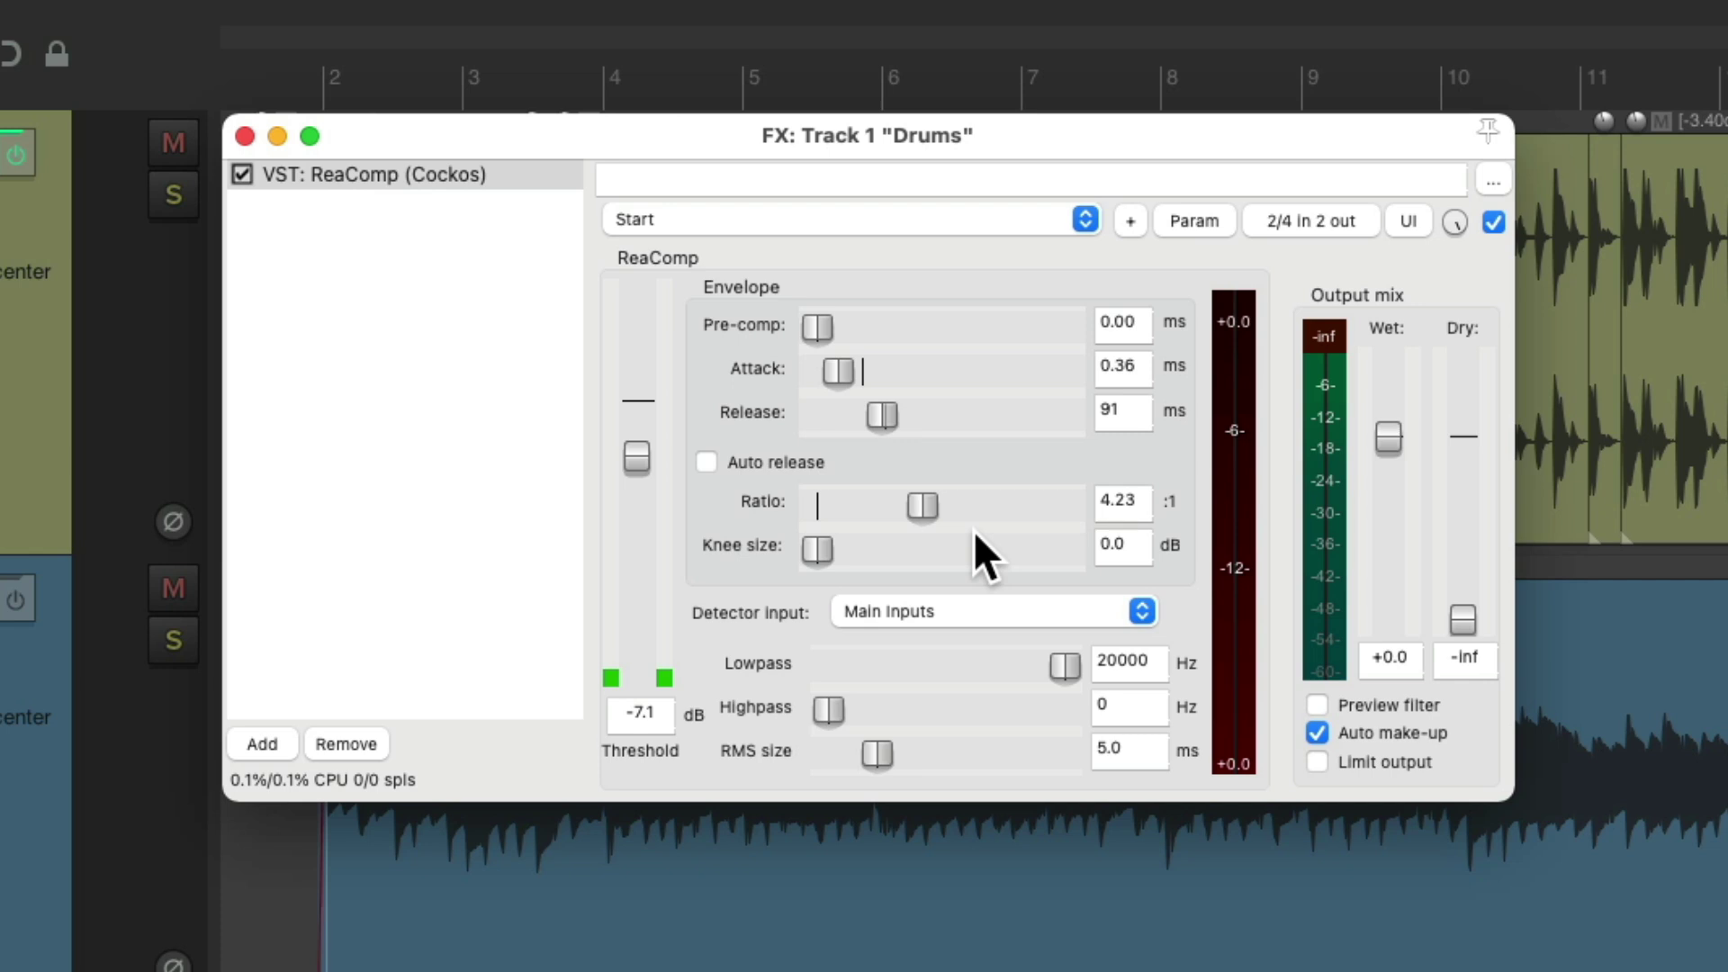
Open the list of plug-ins to add to the Drums track and check that its Default FX presets display option is enabled
{"action": "left_click", "coordinate": [405, 317]}
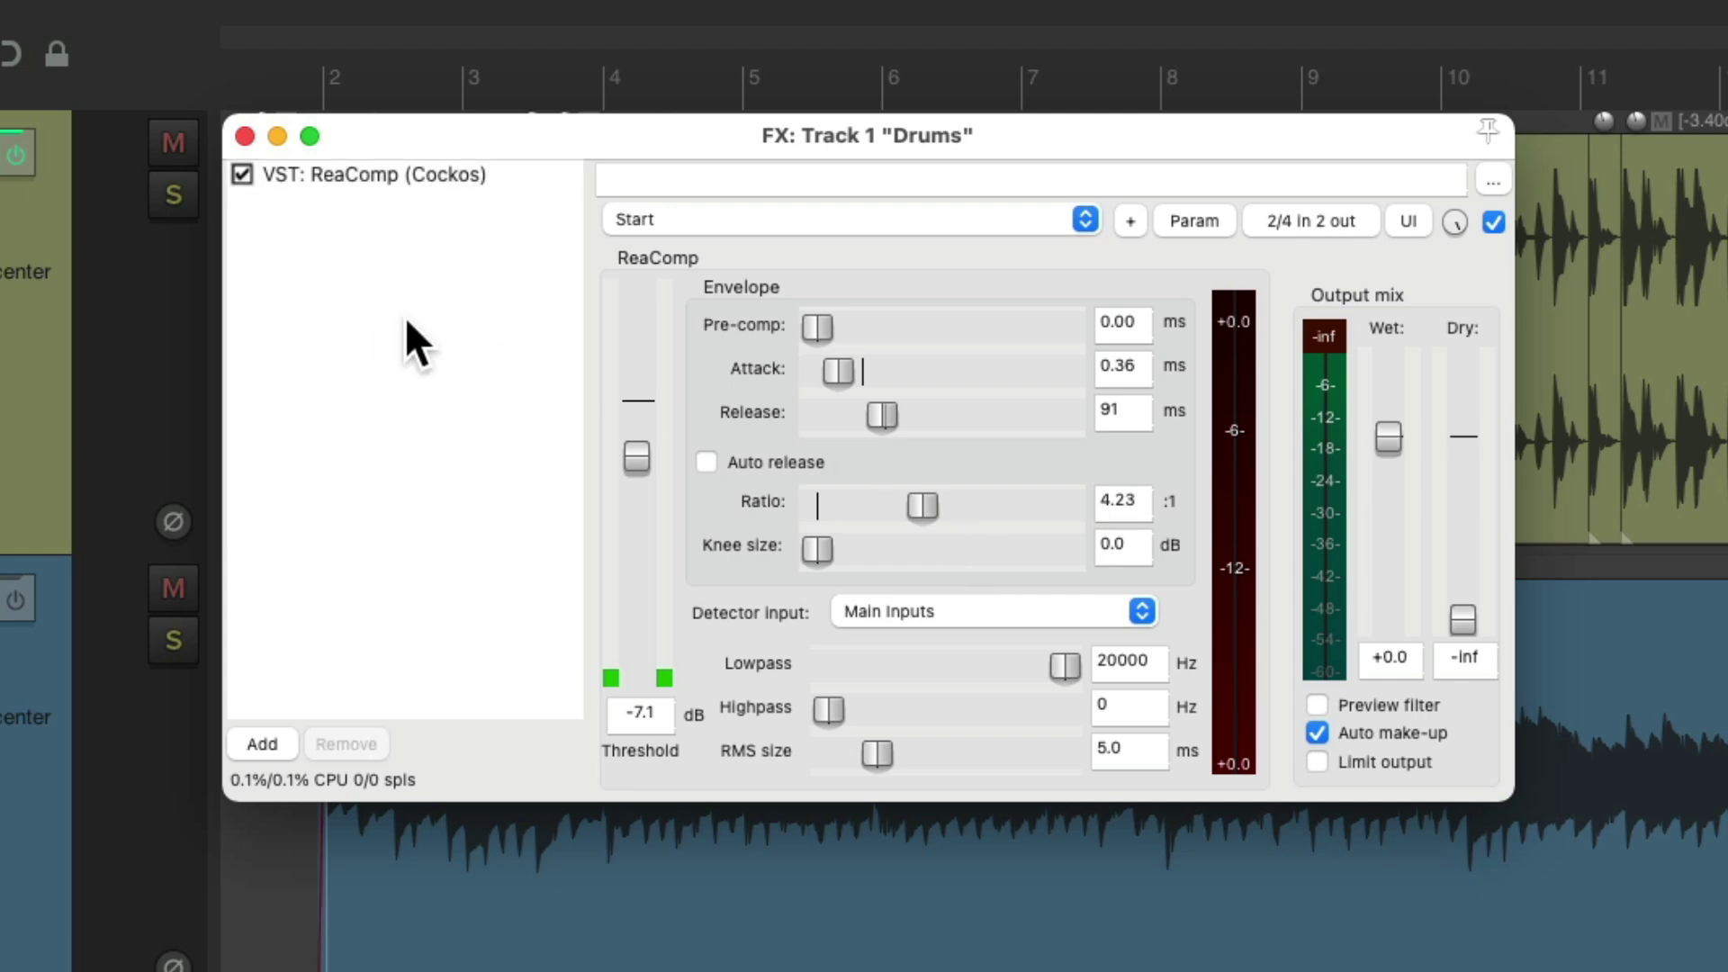
{"action": "double_click", "coordinate": [405, 317]}
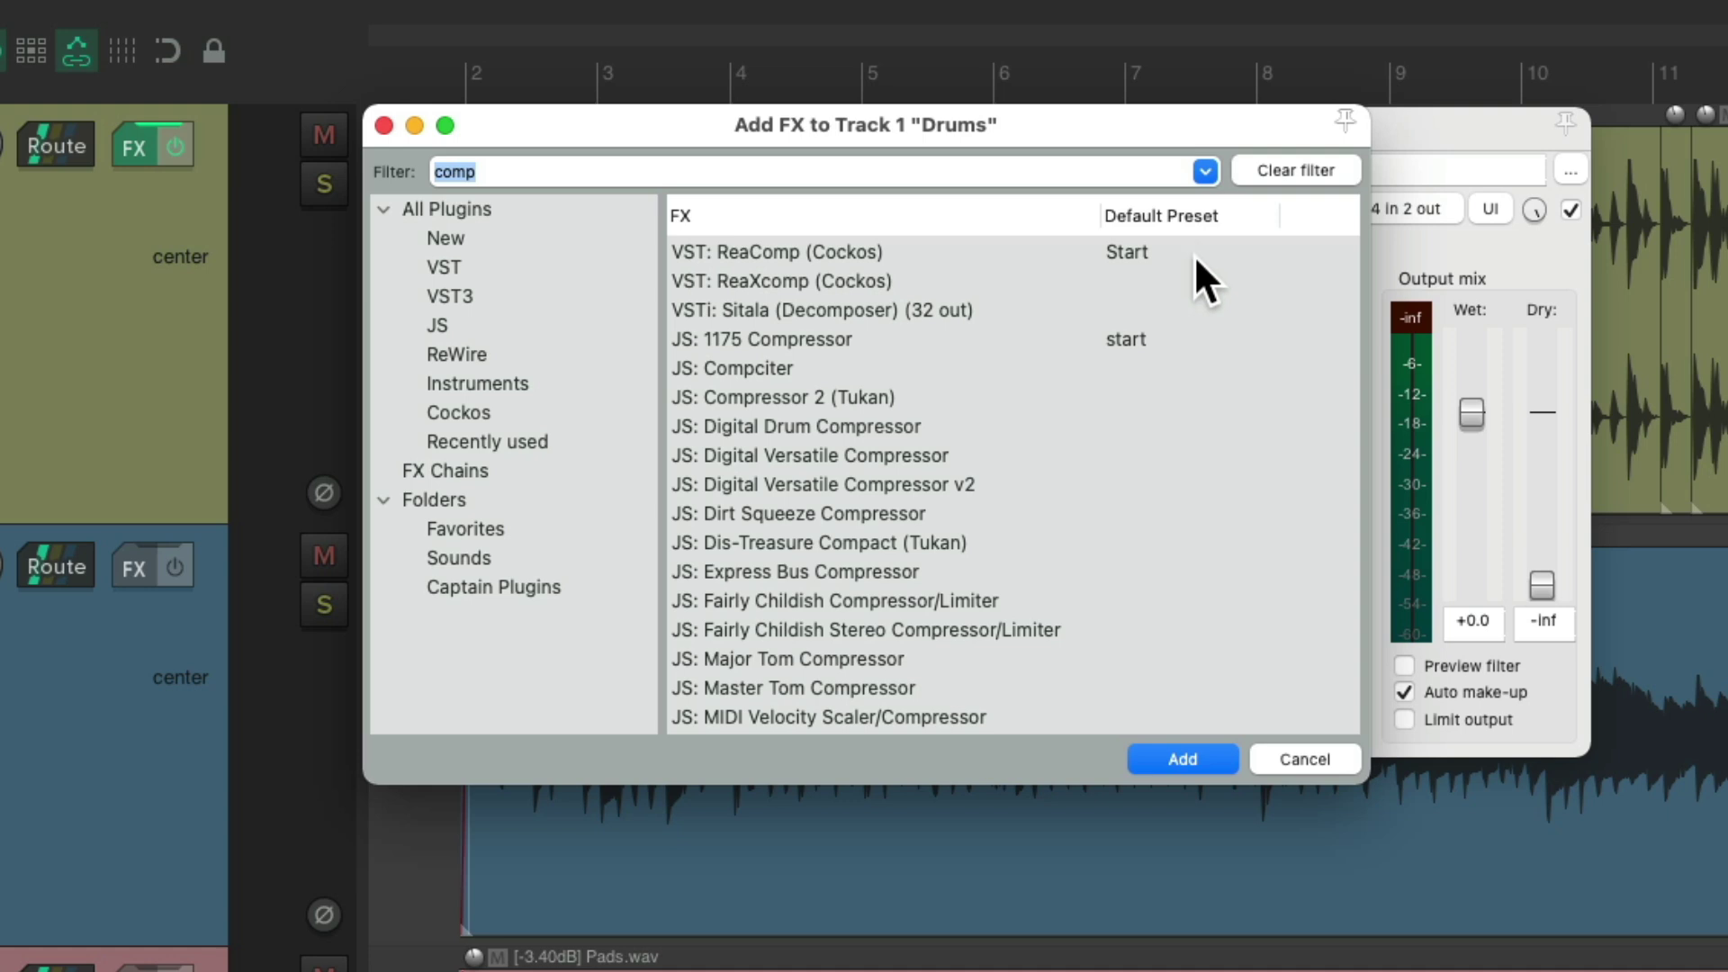
{"action": "right_click", "coordinate": [1049, 748]}
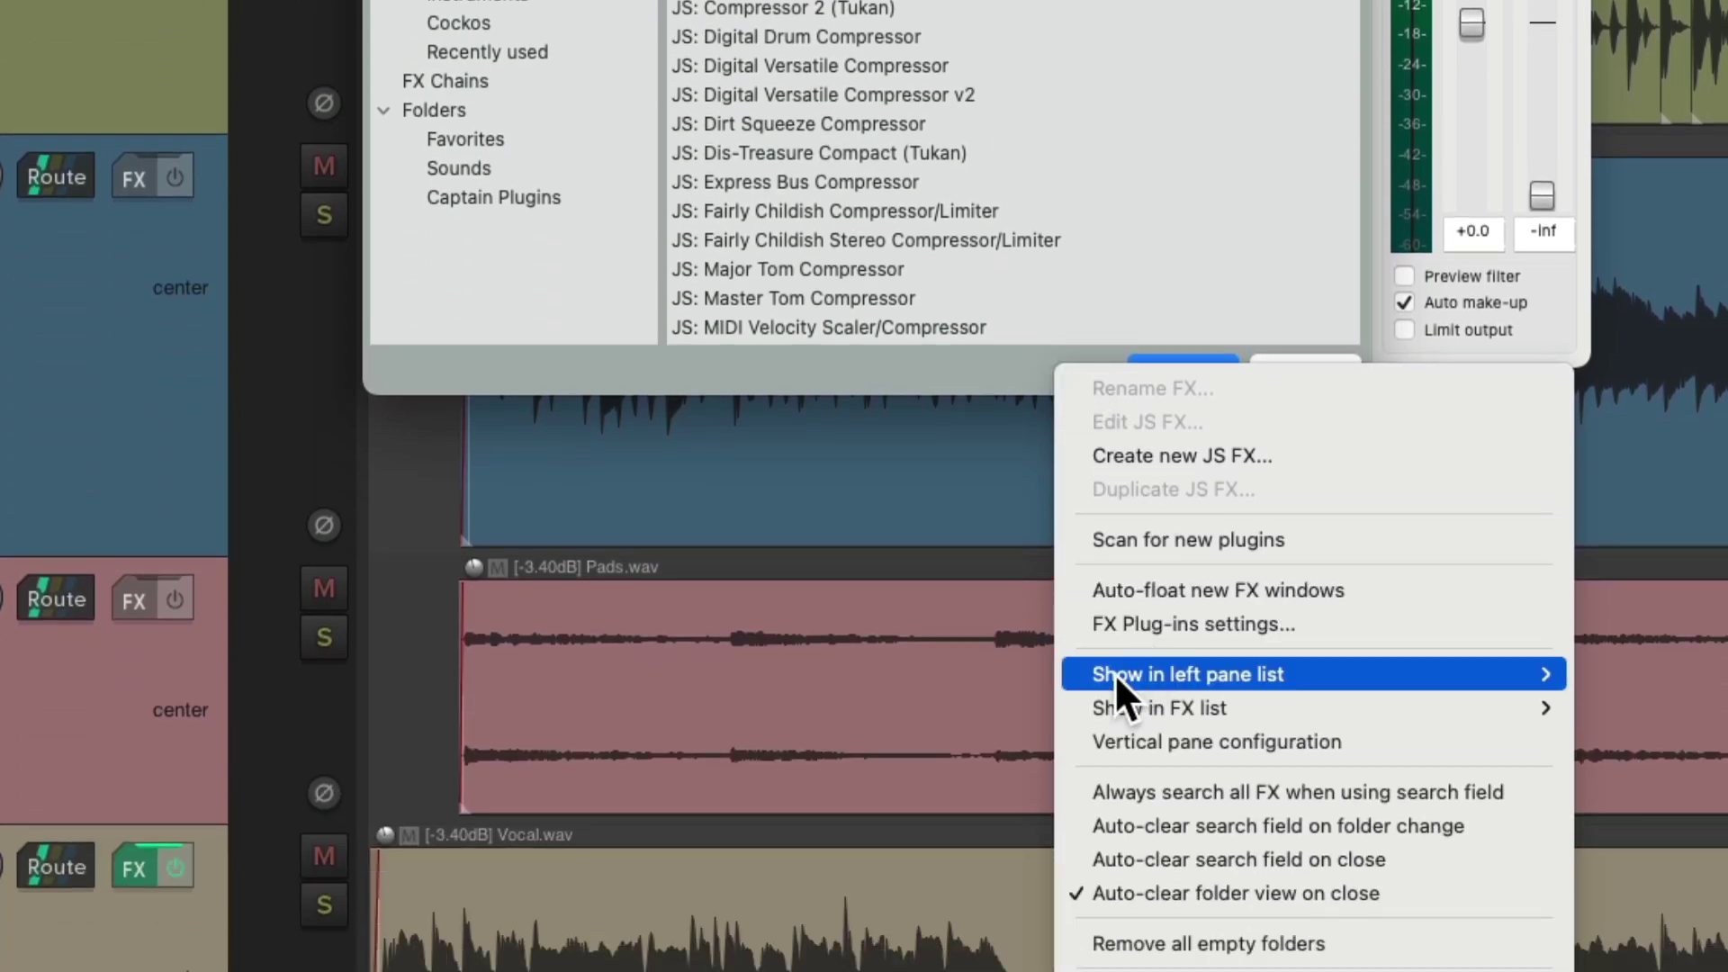
{"action": "mouse_move", "coordinate": [1082, 700]}
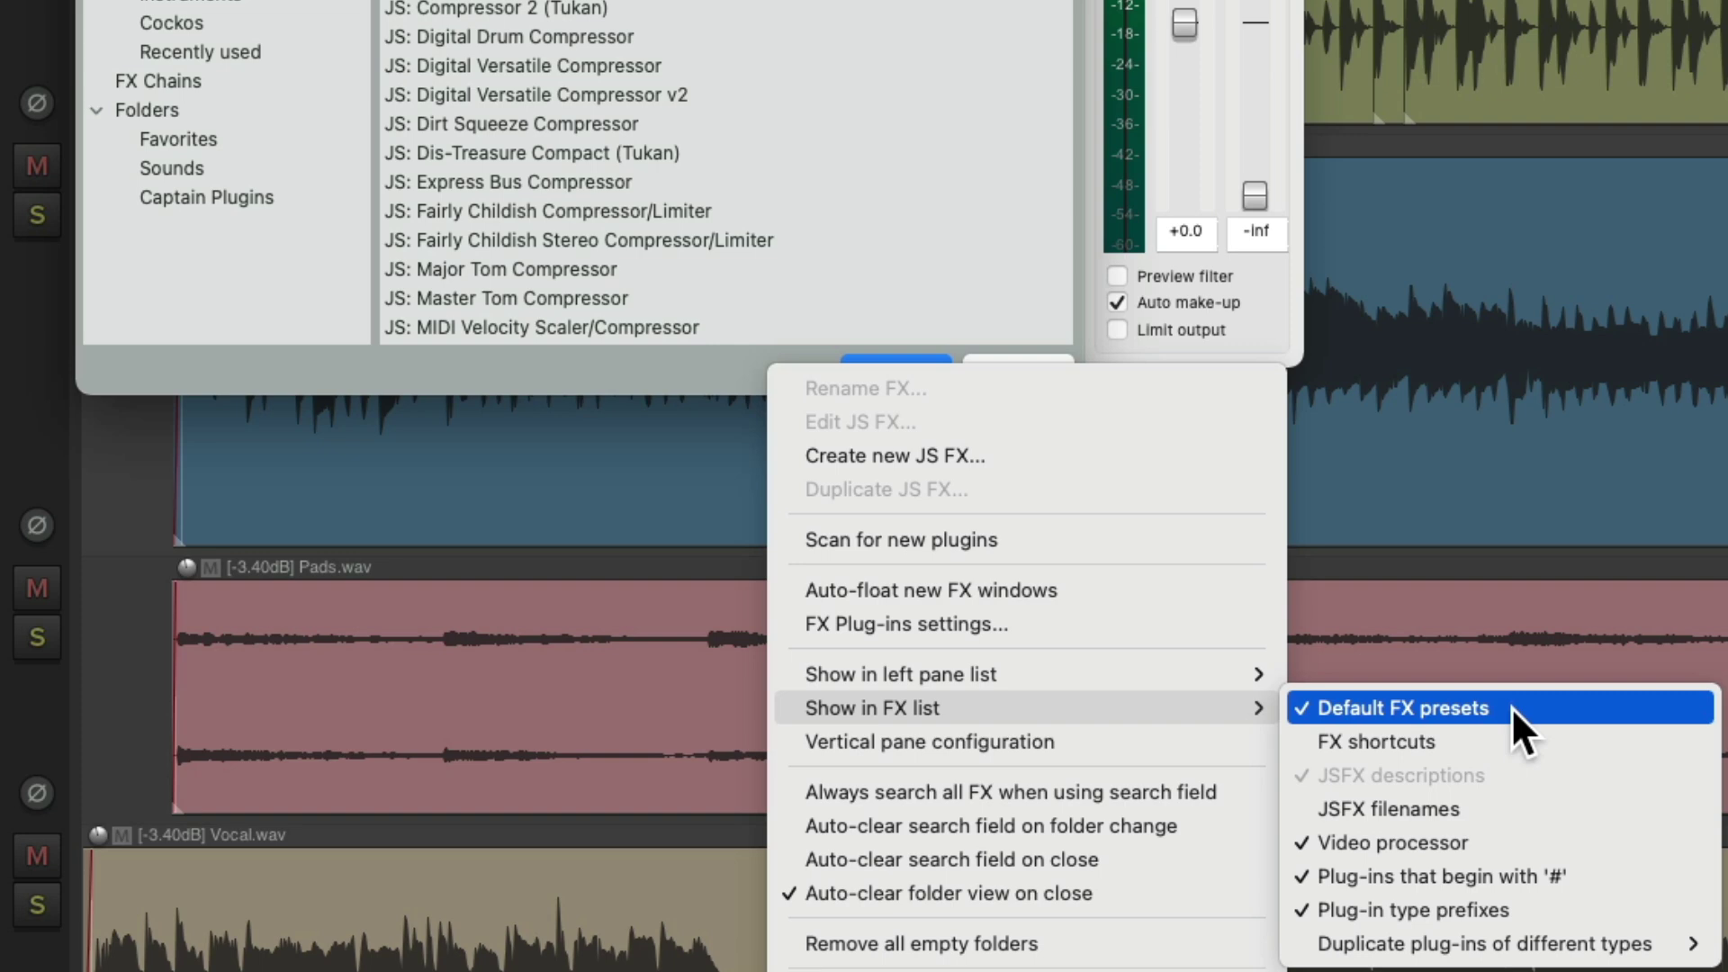
{"action": "left_click", "coordinate": [1511, 706]}
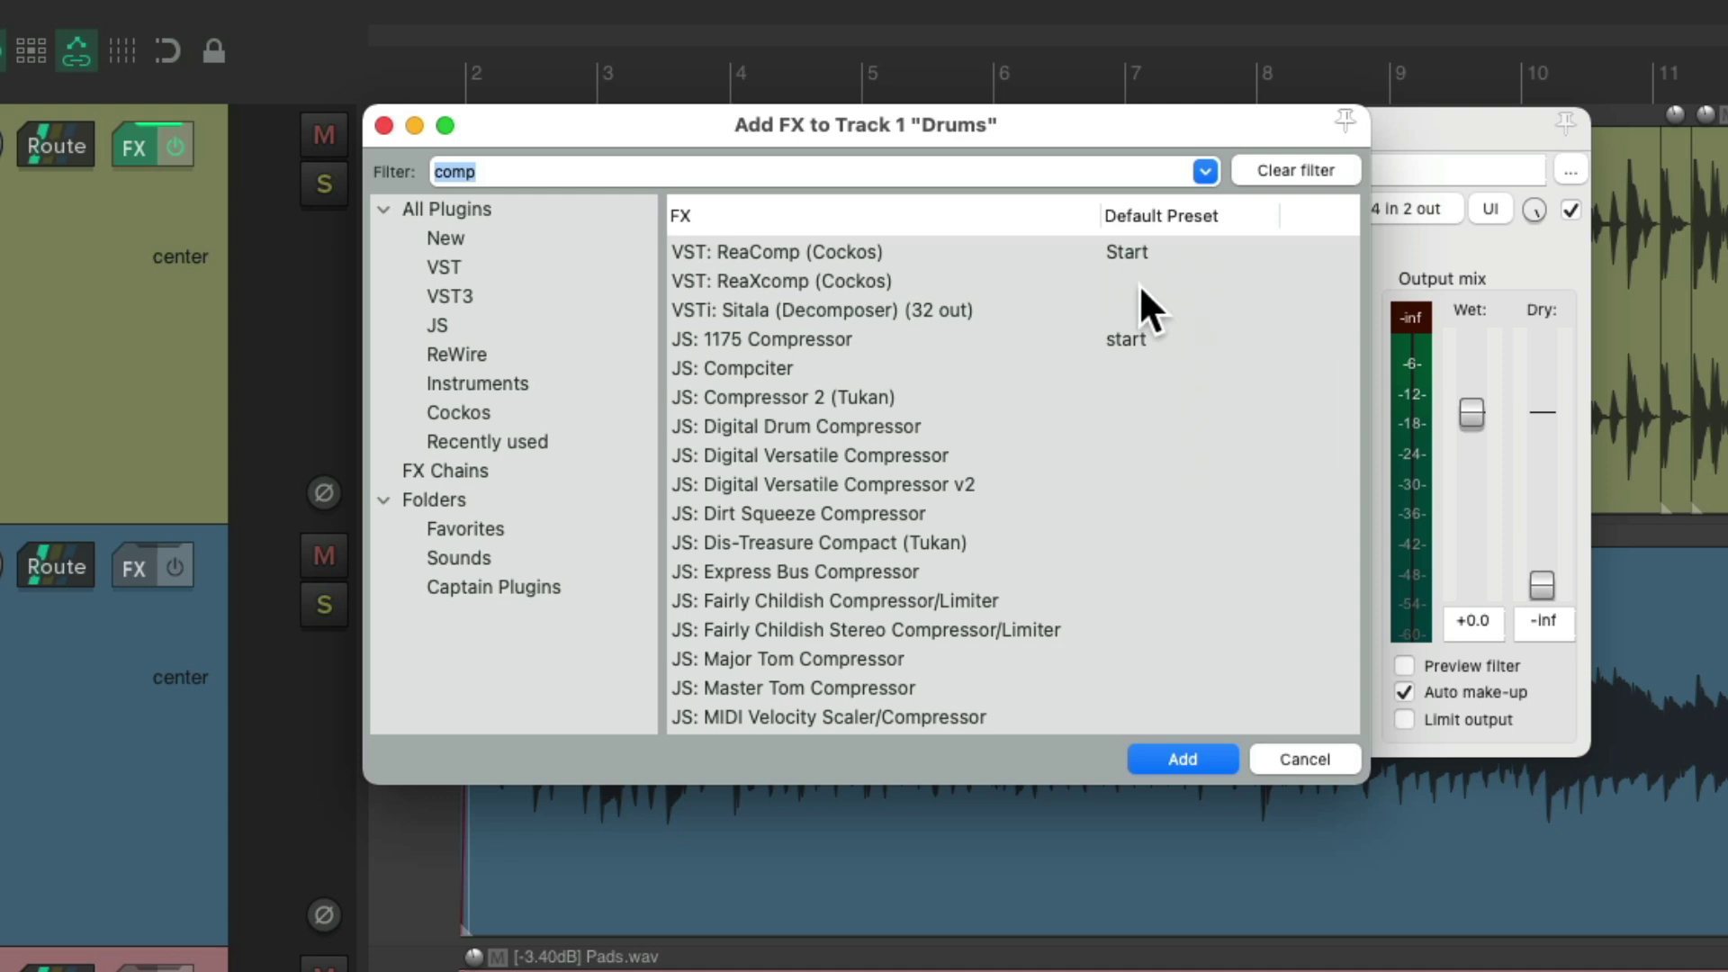
Set ReaComp's default preset to Factory default and add a second ReaComp instance to the Drums track
{"action": "left_click", "coordinate": [1154, 250]}
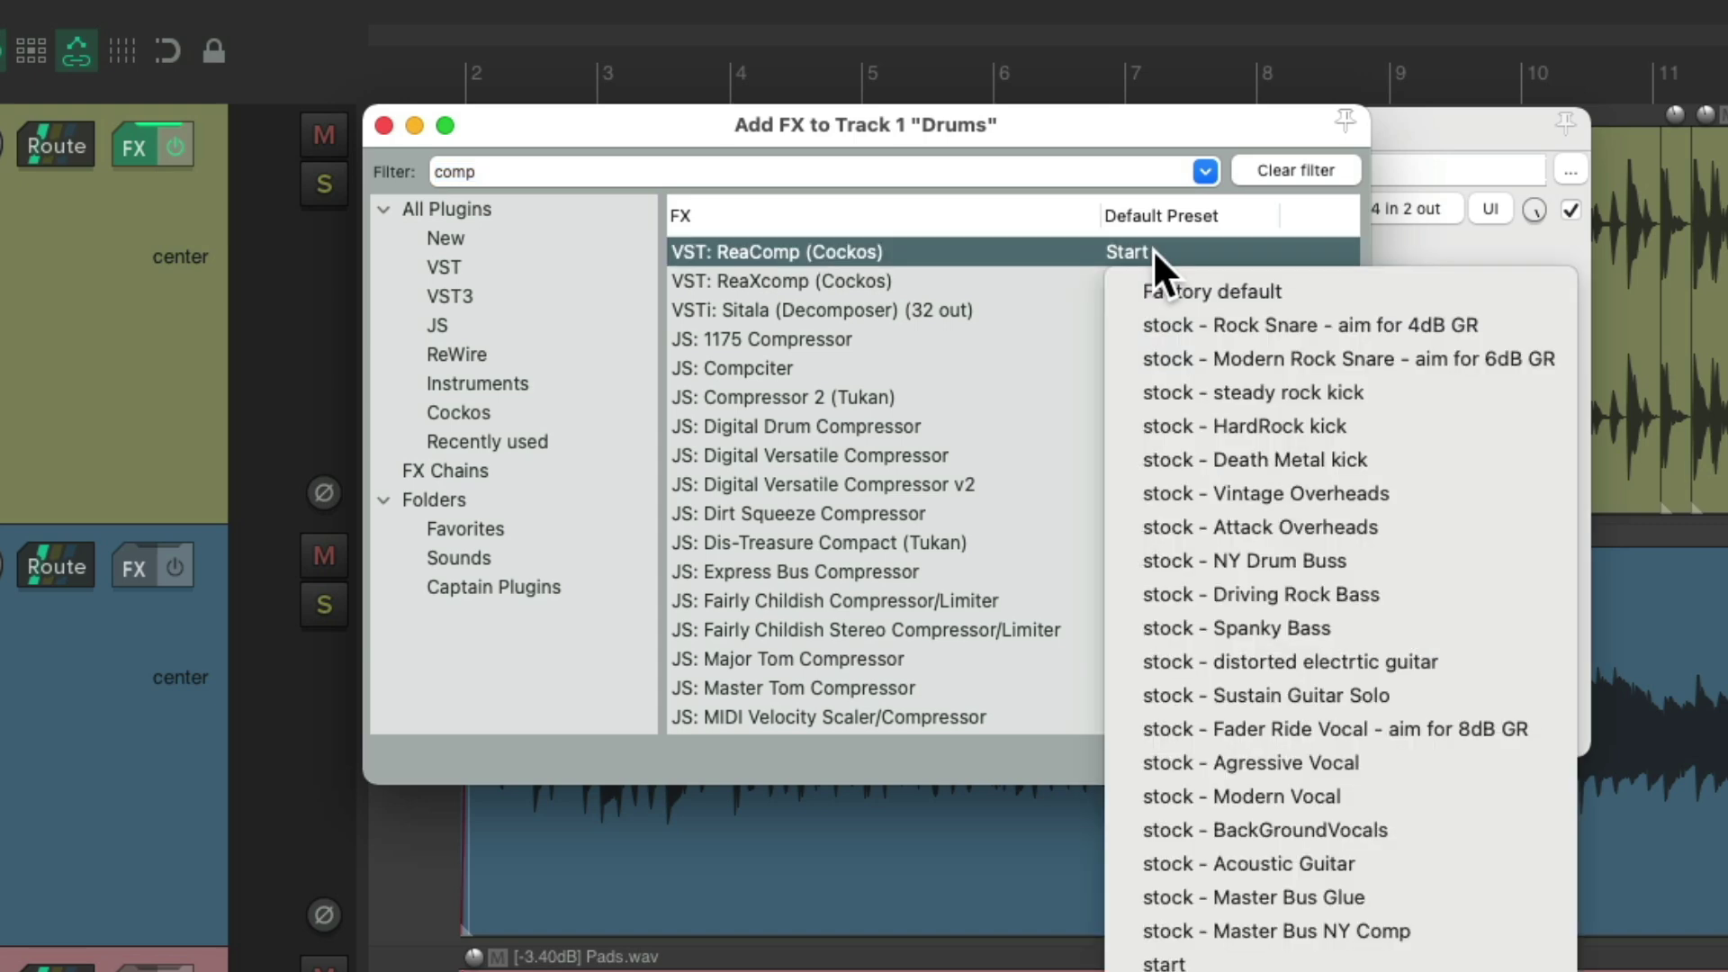
{"action": "left_click", "coordinate": [1284, 287]}
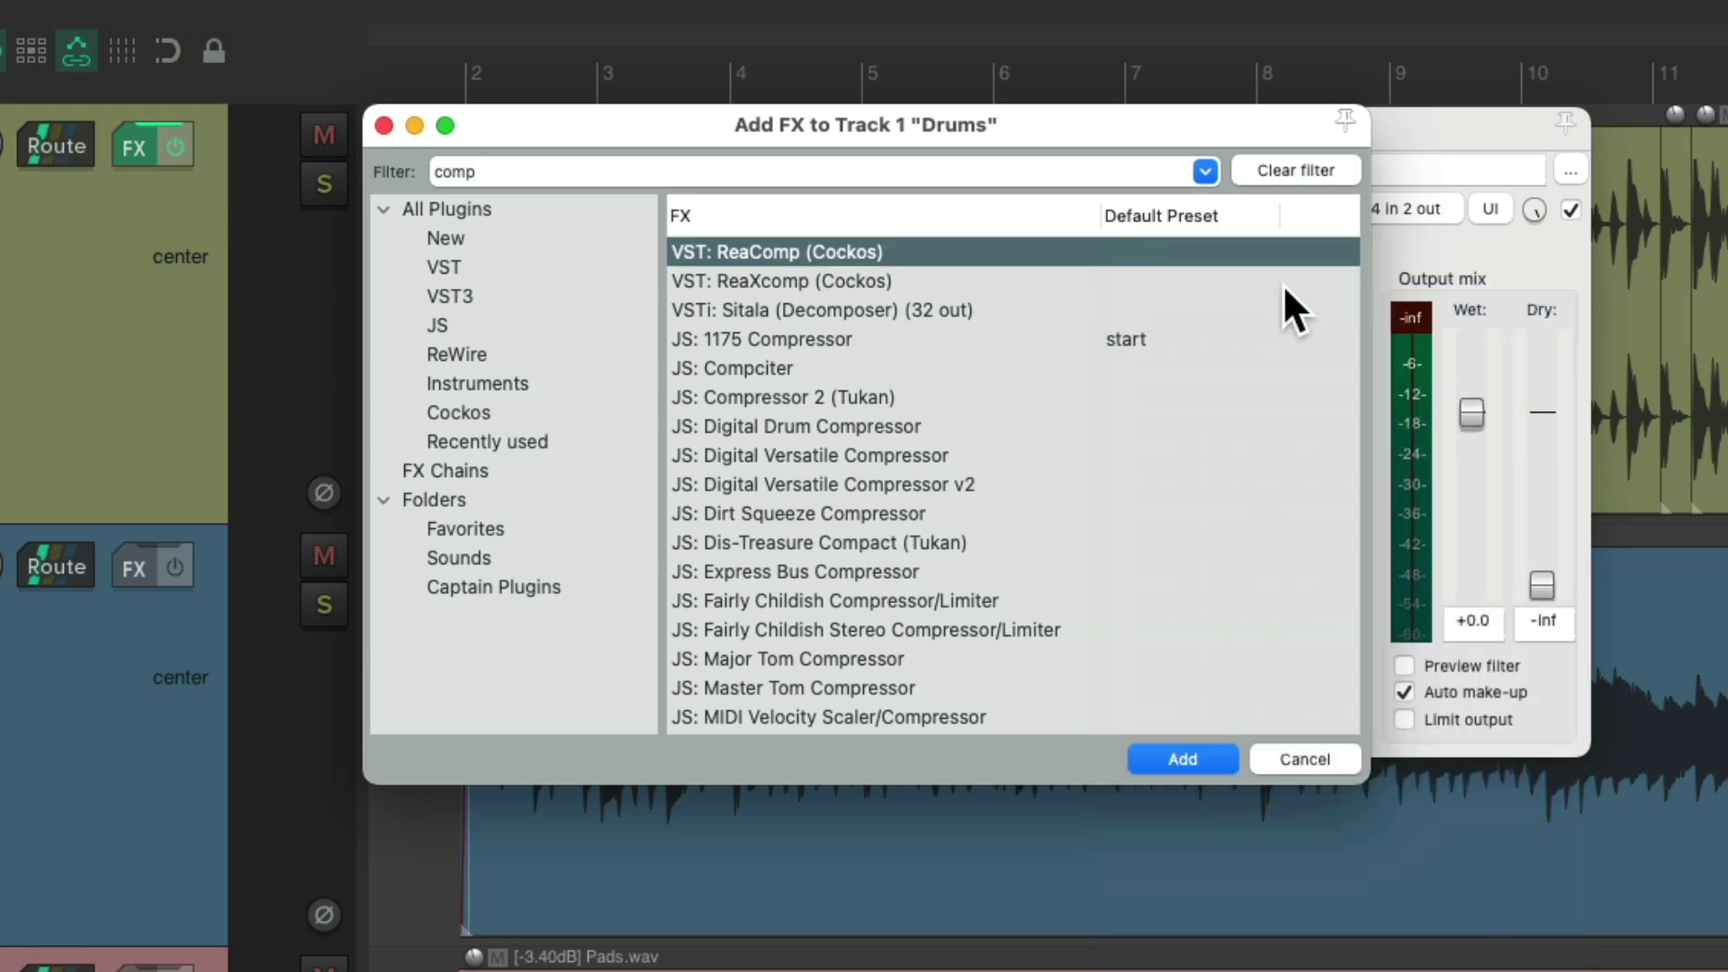
{"action": "double_click", "coordinate": [1001, 252]}
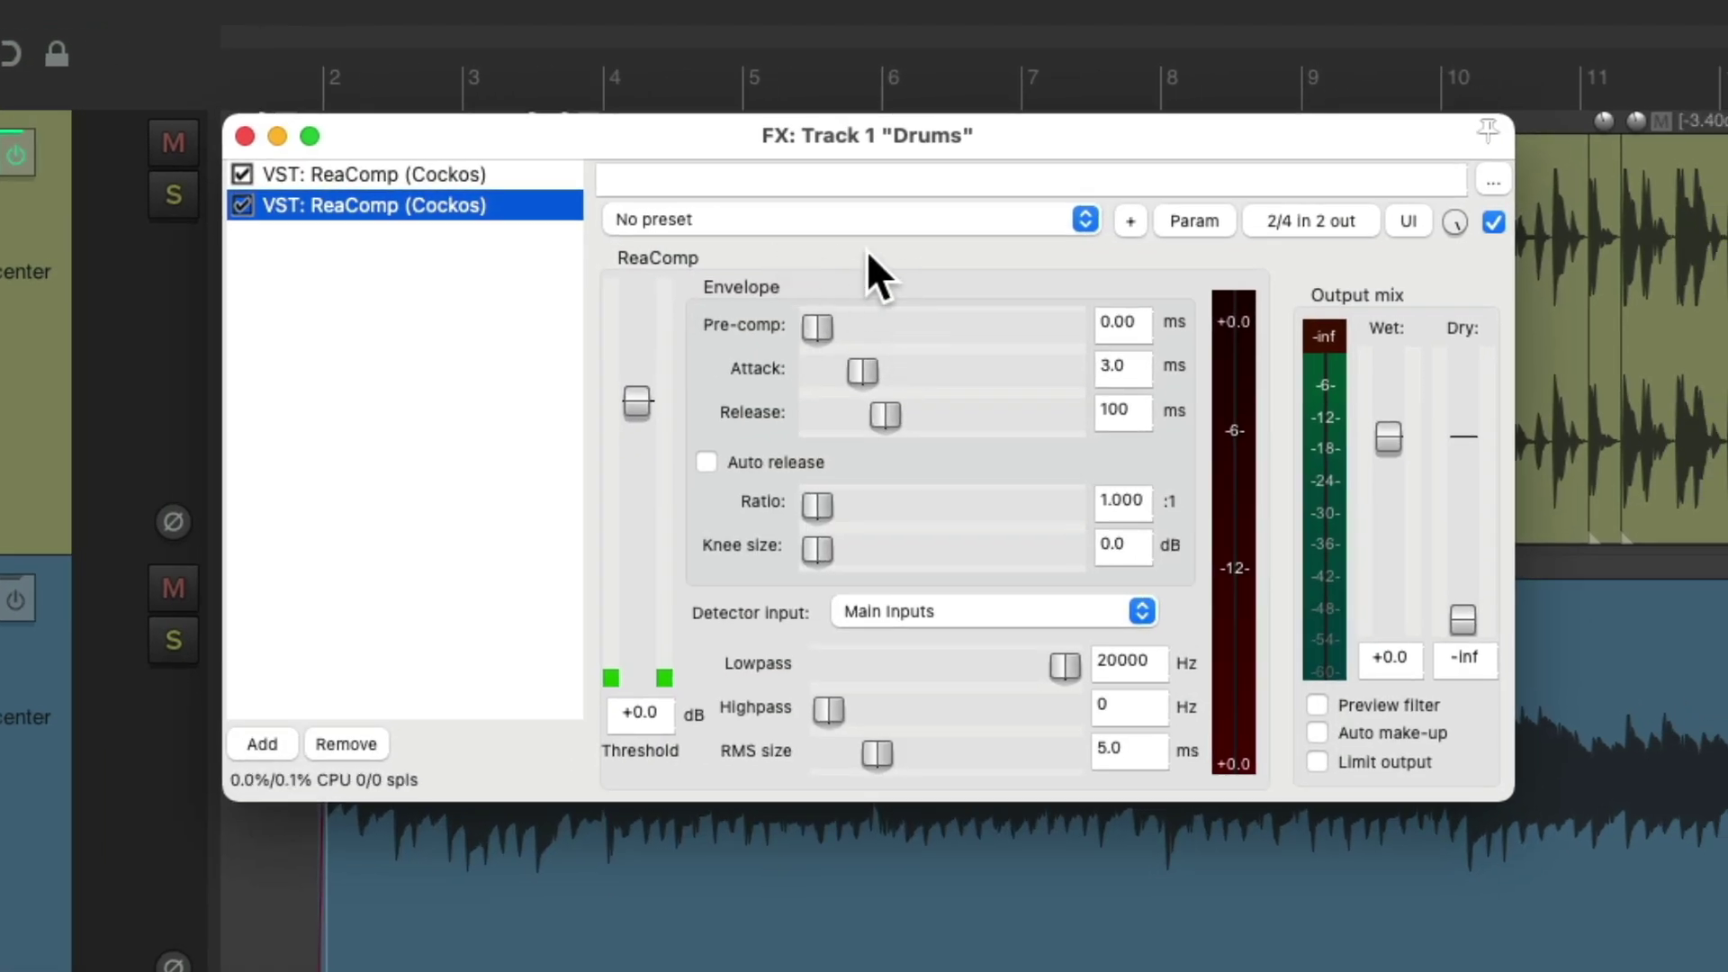
Clear the Drums track's FX chain, set ReaComp's default preset to stock - Modern Vocal, and add a new ReaComp instance
{"action": "left_click", "coordinate": [360, 734]}
{"action": "left_click", "coordinate": [270, 740]}
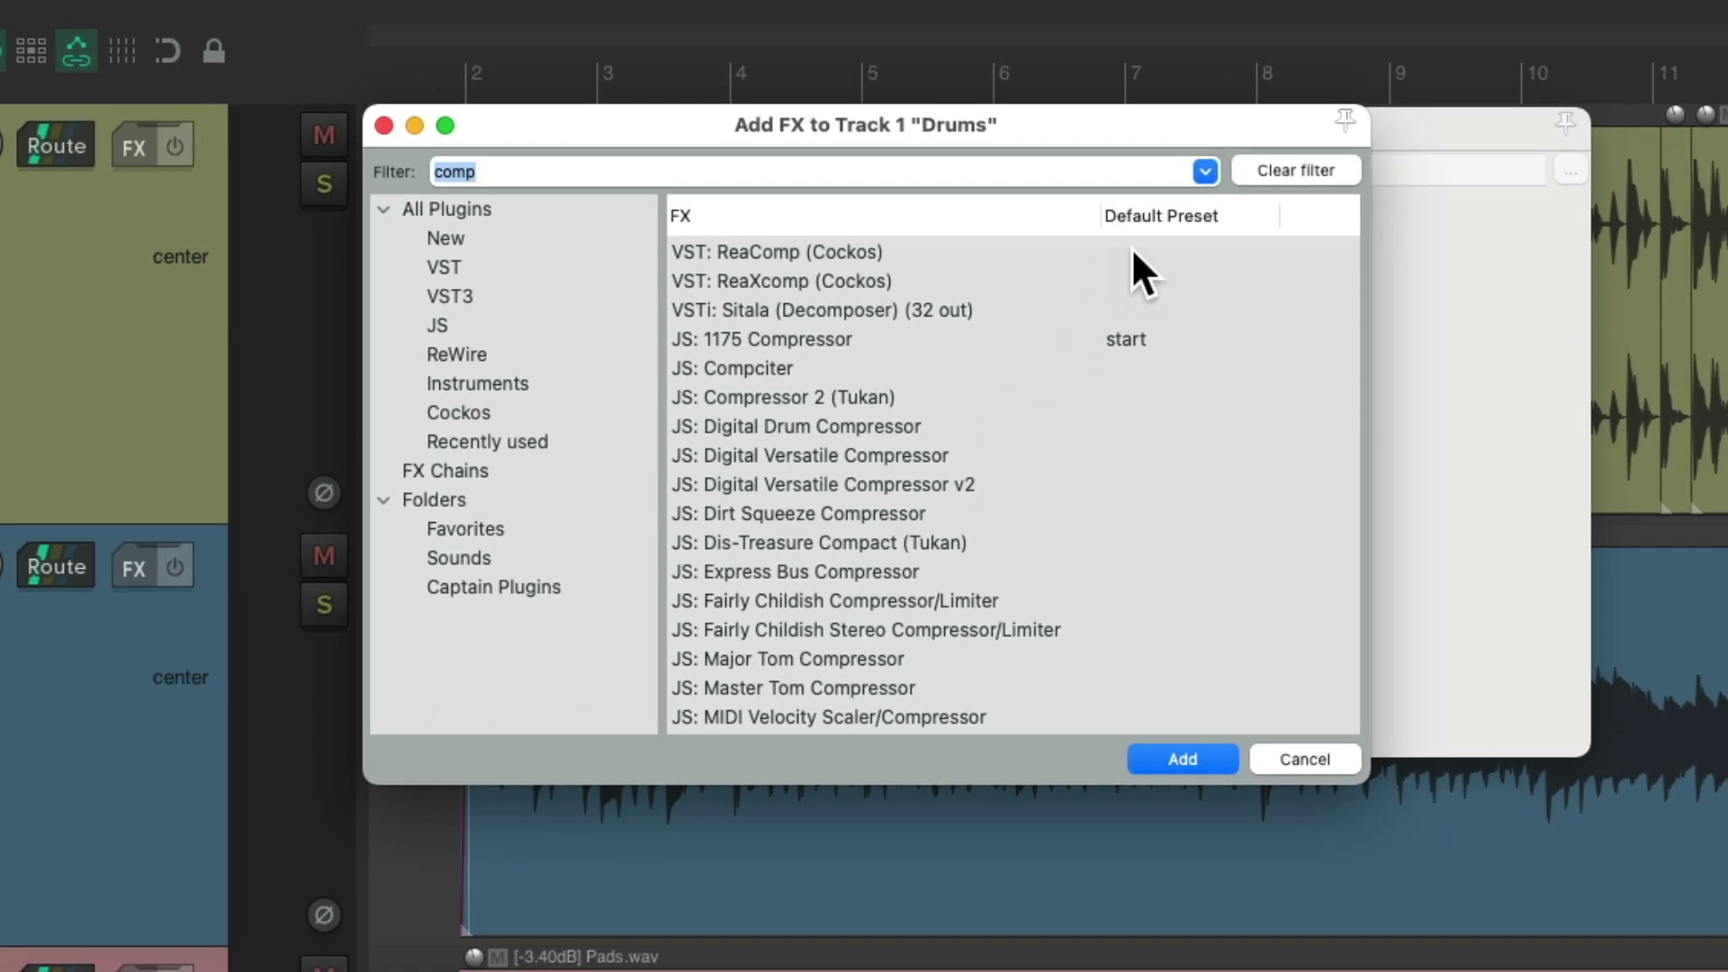
{"action": "left_click", "coordinate": [1139, 250]}
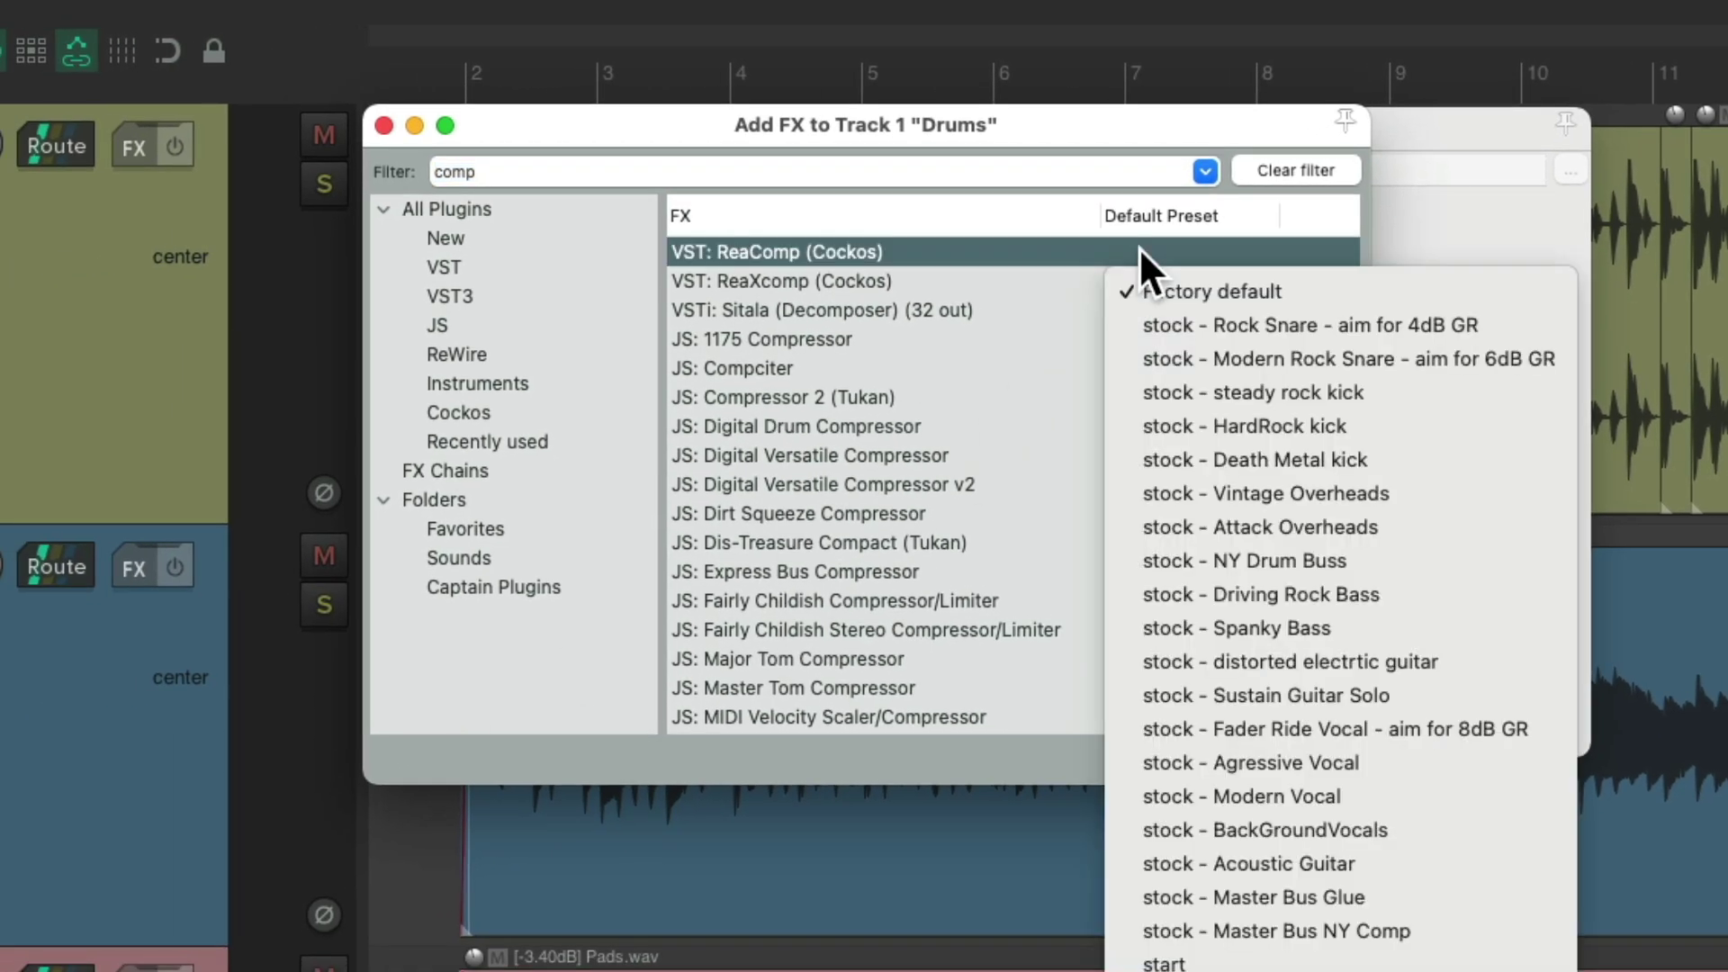
{"action": "left_click", "coordinate": [1368, 792]}
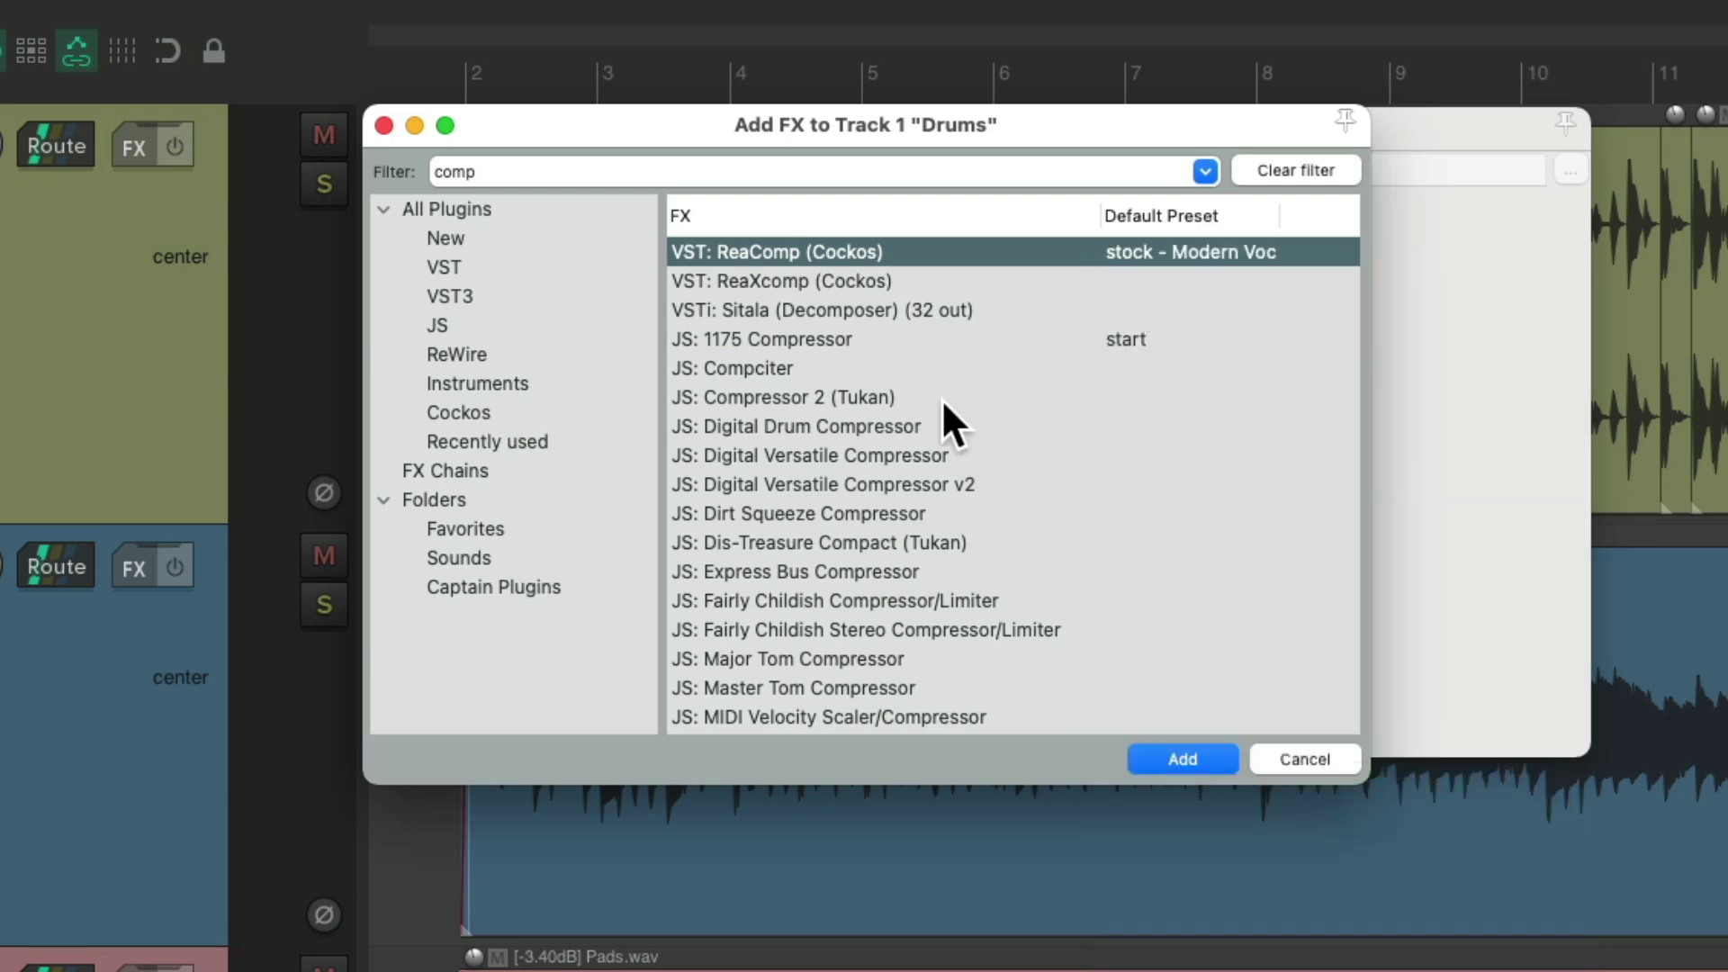
{"action": "double_click", "coordinate": [938, 256]}
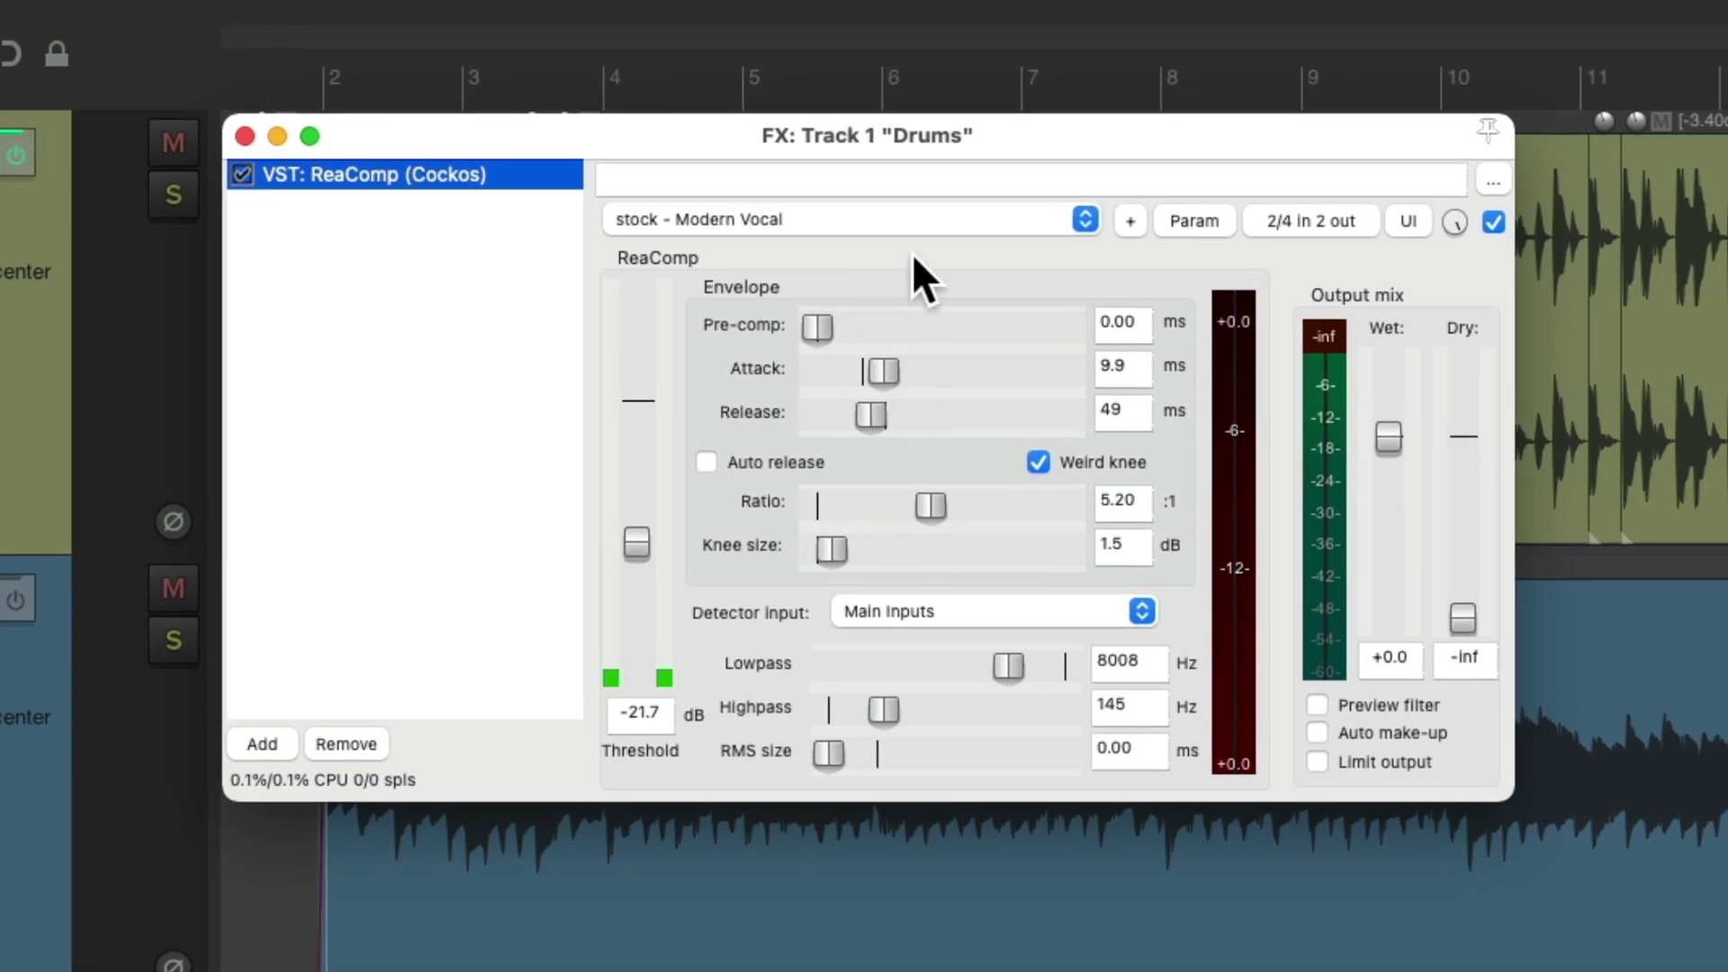
Look through ReaComp's preset list and set the threshold to -9.4 dB
{"action": "left_click", "coordinate": [915, 221]}
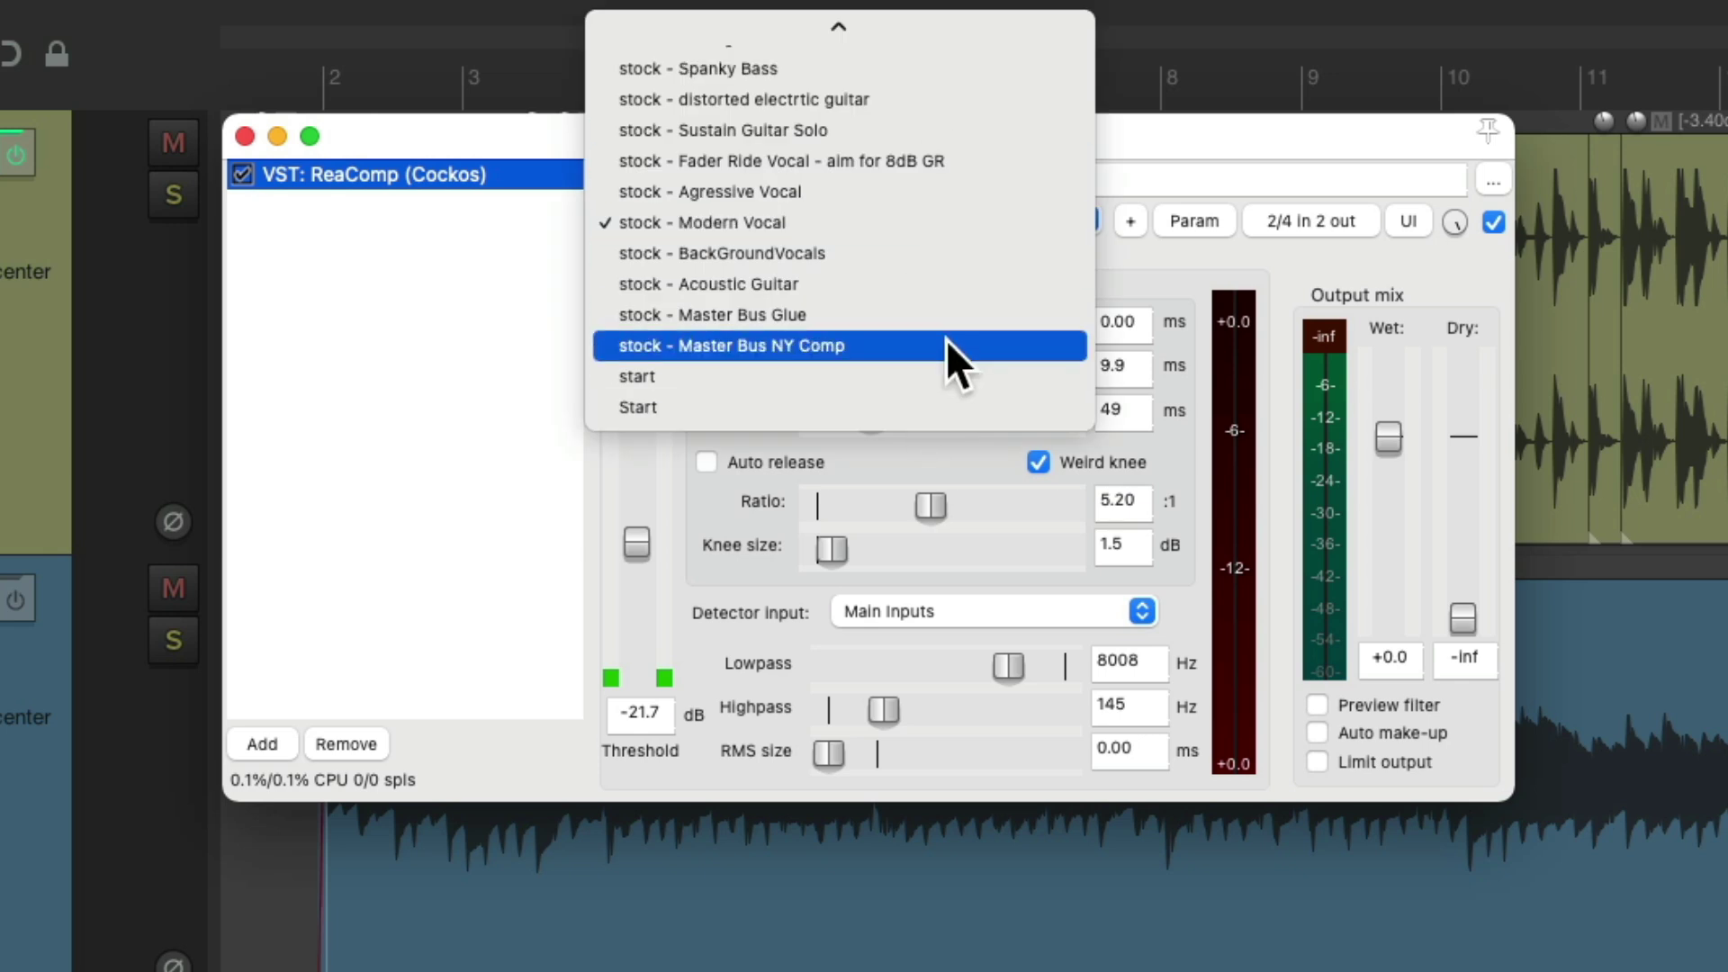
{"action": "left_click", "coordinate": [911, 459]}
{"action": "left_click_drag", "start_coordinate": [638, 542], "coordinate": [636, 468]}
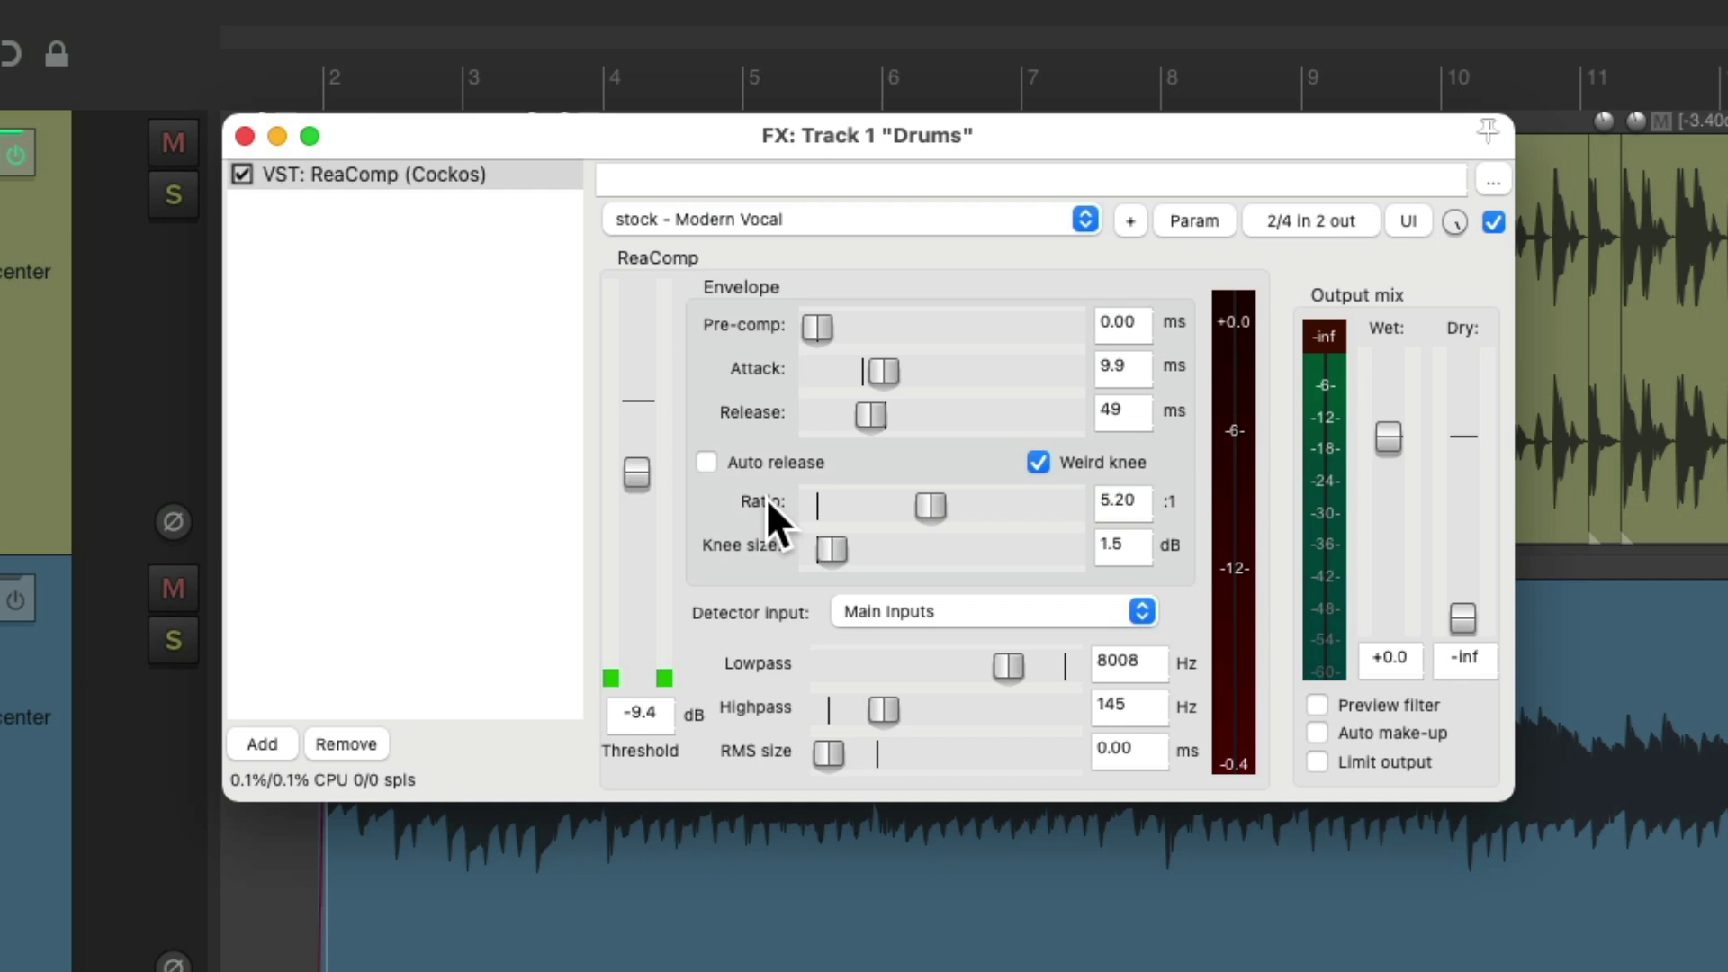
Export ReaComp's preset library as "My Comp Presets" to the REAPER Video Songs folder
{"action": "left_click", "coordinate": [1129, 220]}
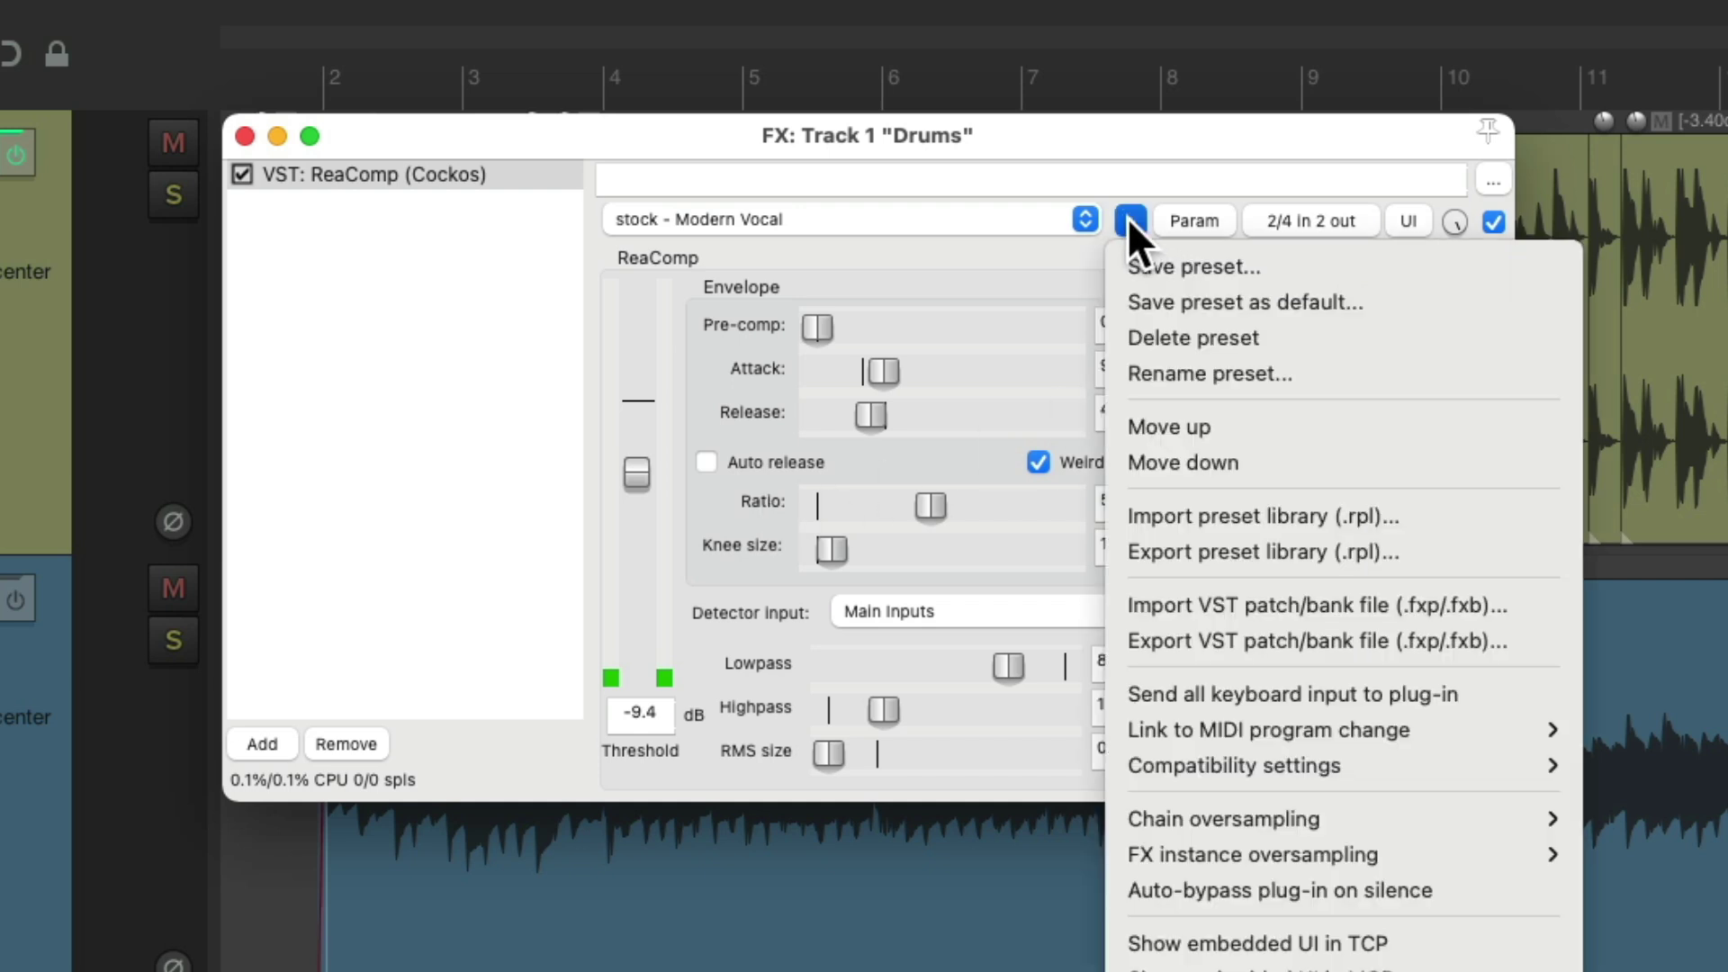
{"action": "left_click", "coordinate": [1358, 551]}
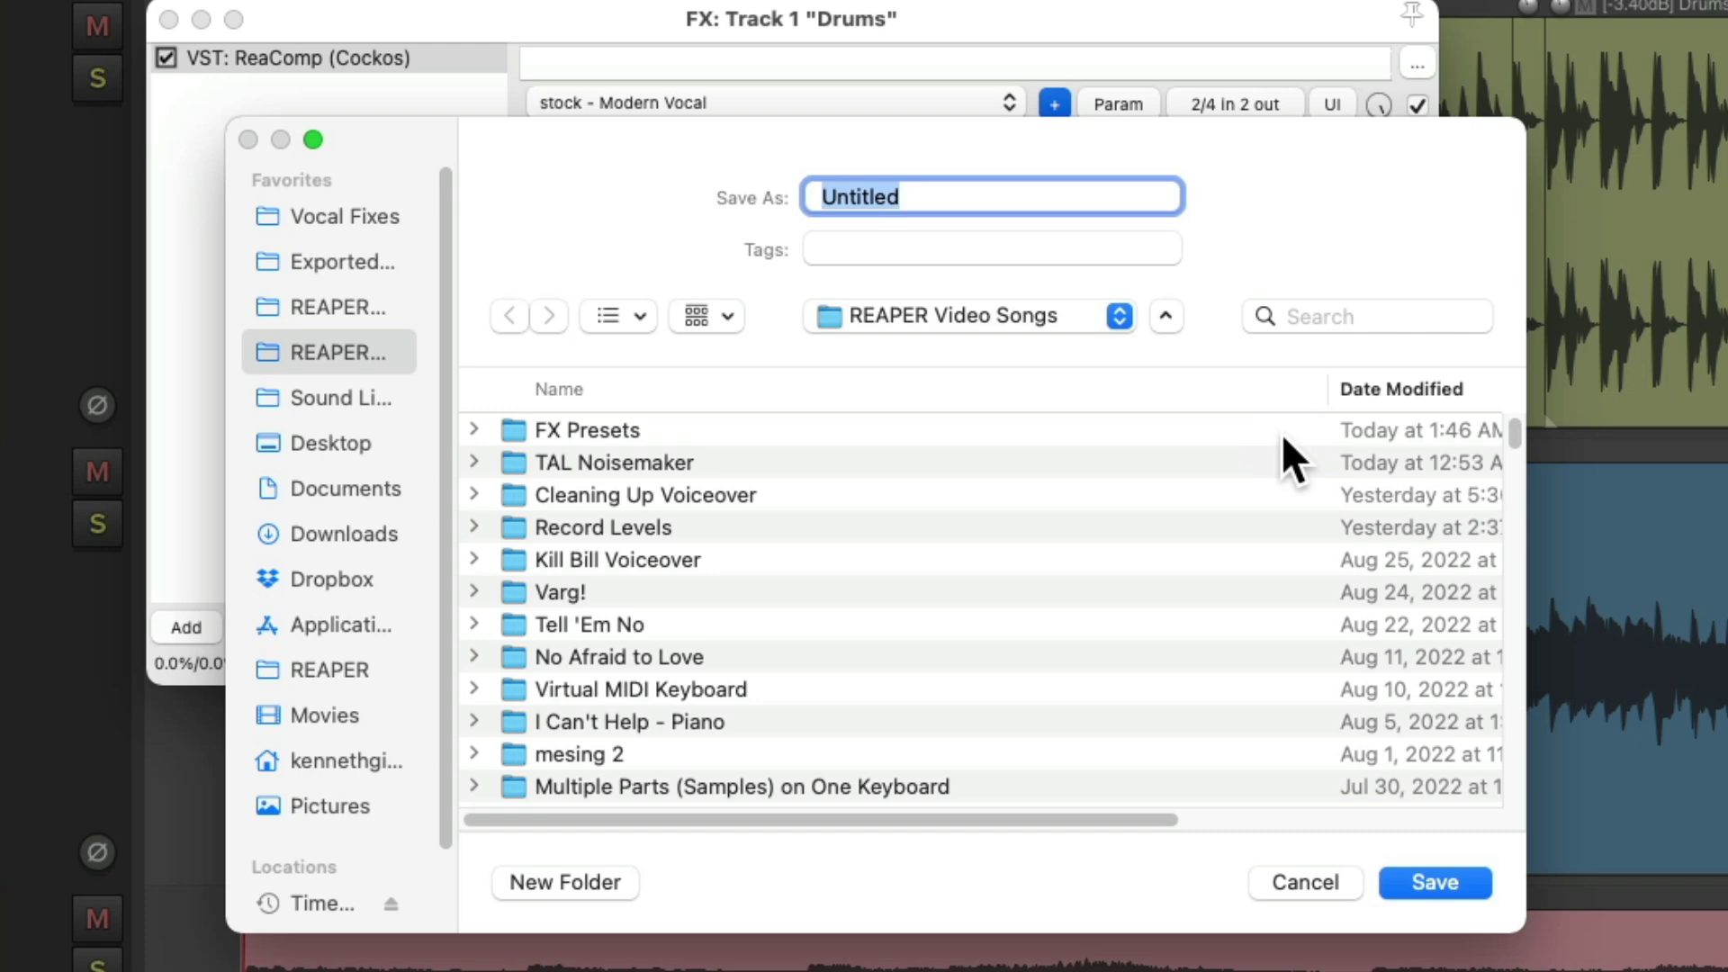
{"action": "type", "text": "My Comp Presets"}
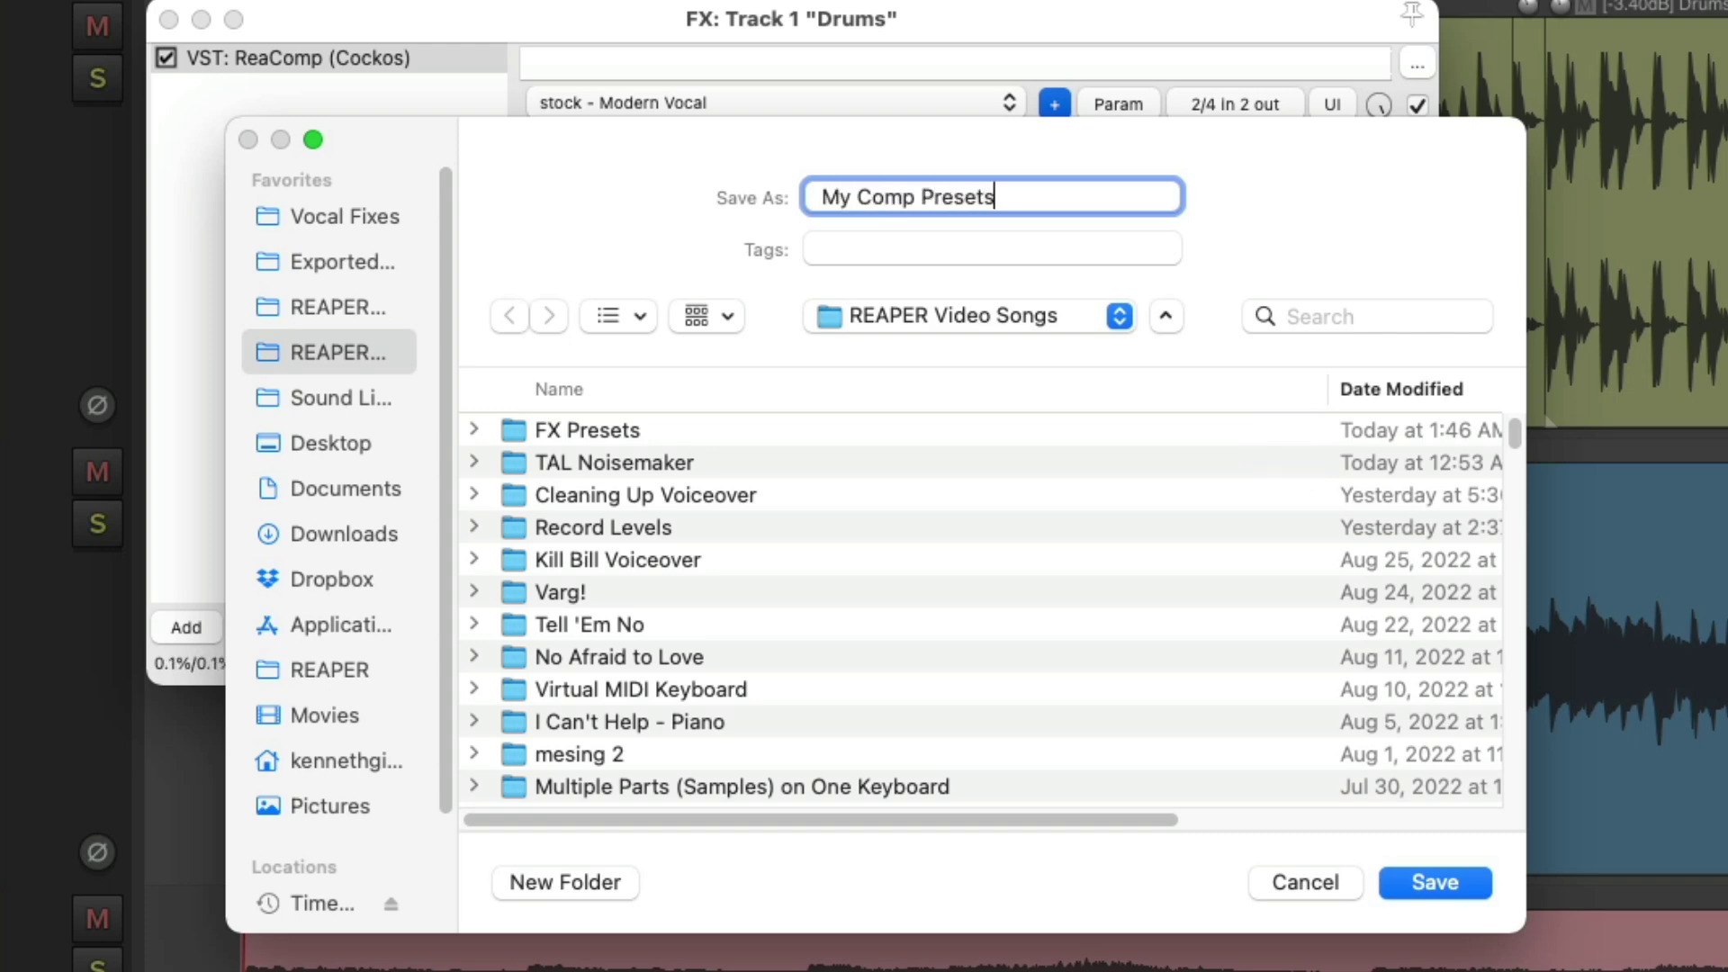
{"action": "key", "text": "Return"}
Import the preset library My Comp Presets.RPL into ReaComp, overwriting presets of the same name, and check the preset list
{"action": "left_click", "coordinate": [1069, 127]}
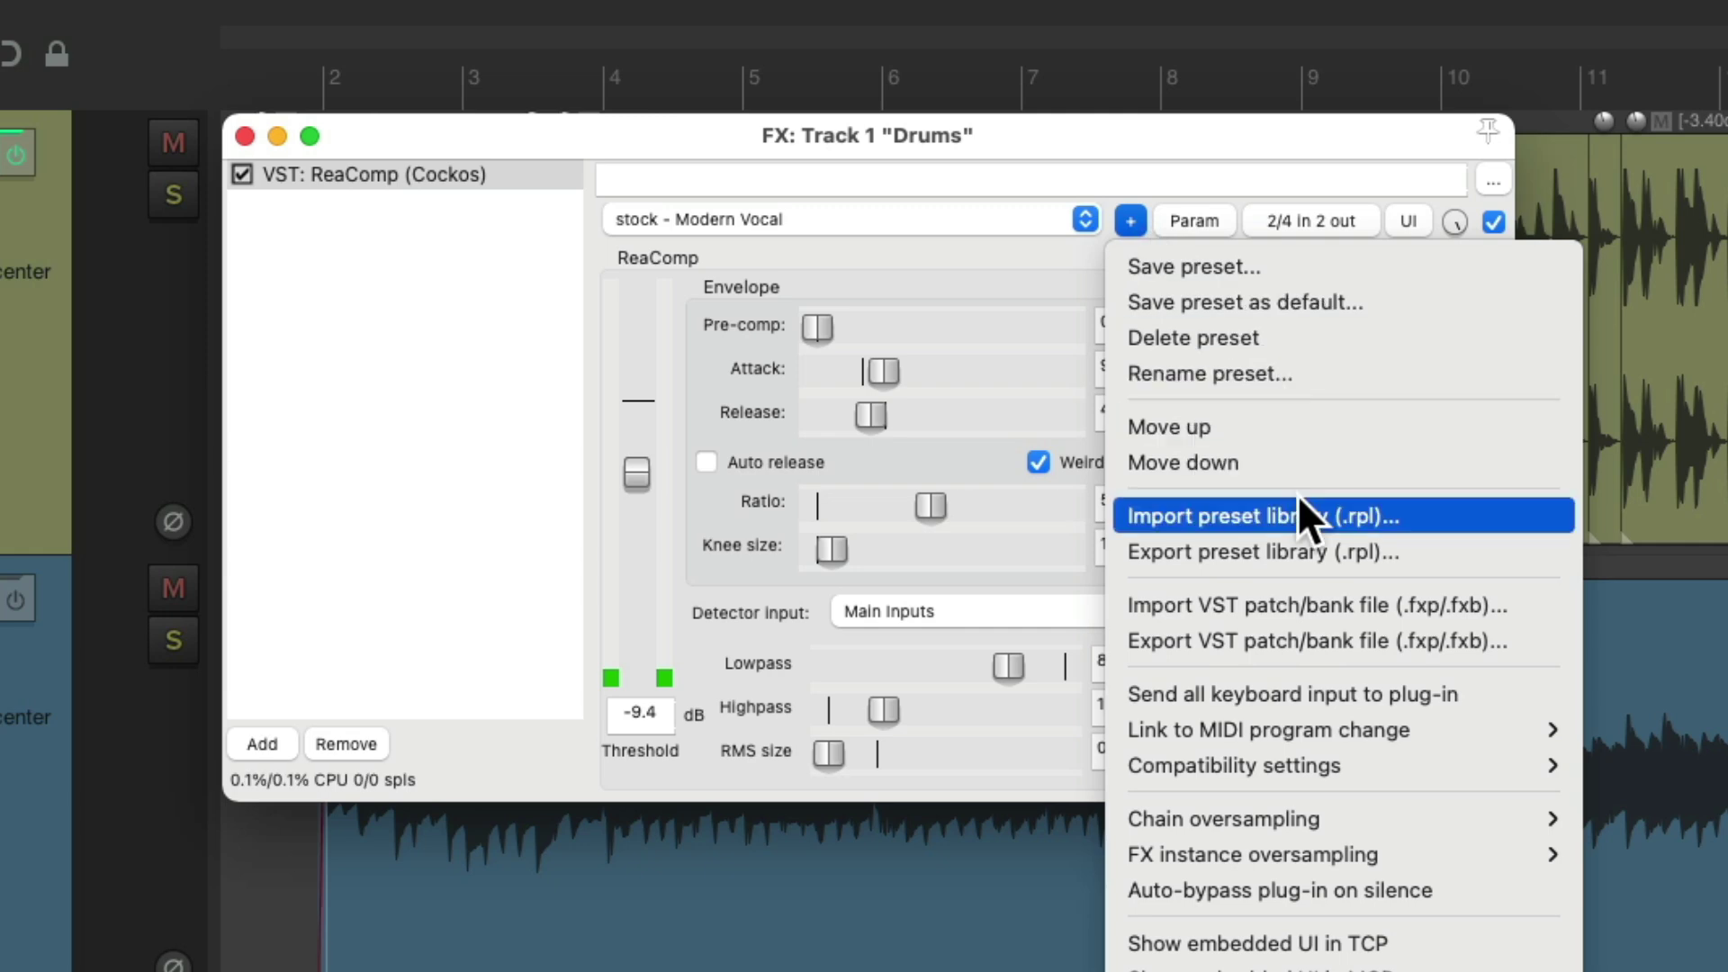
{"action": "left_click", "coordinate": [1395, 516]}
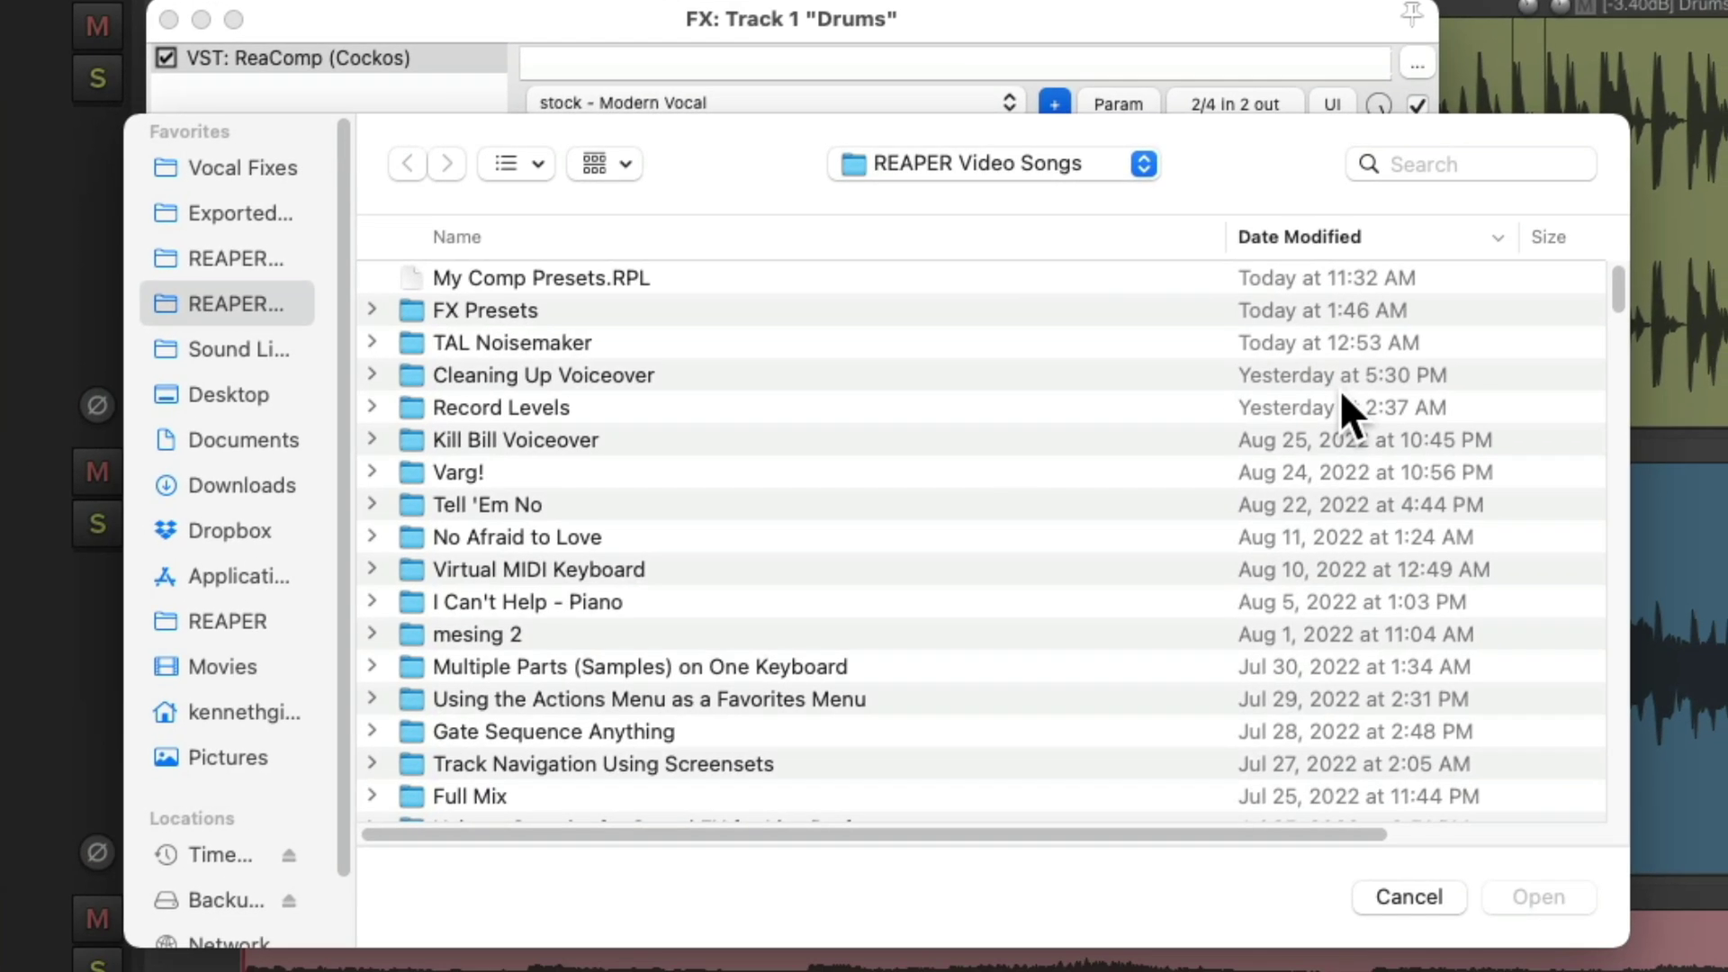
{"action": "double_click", "coordinate": [687, 274]}
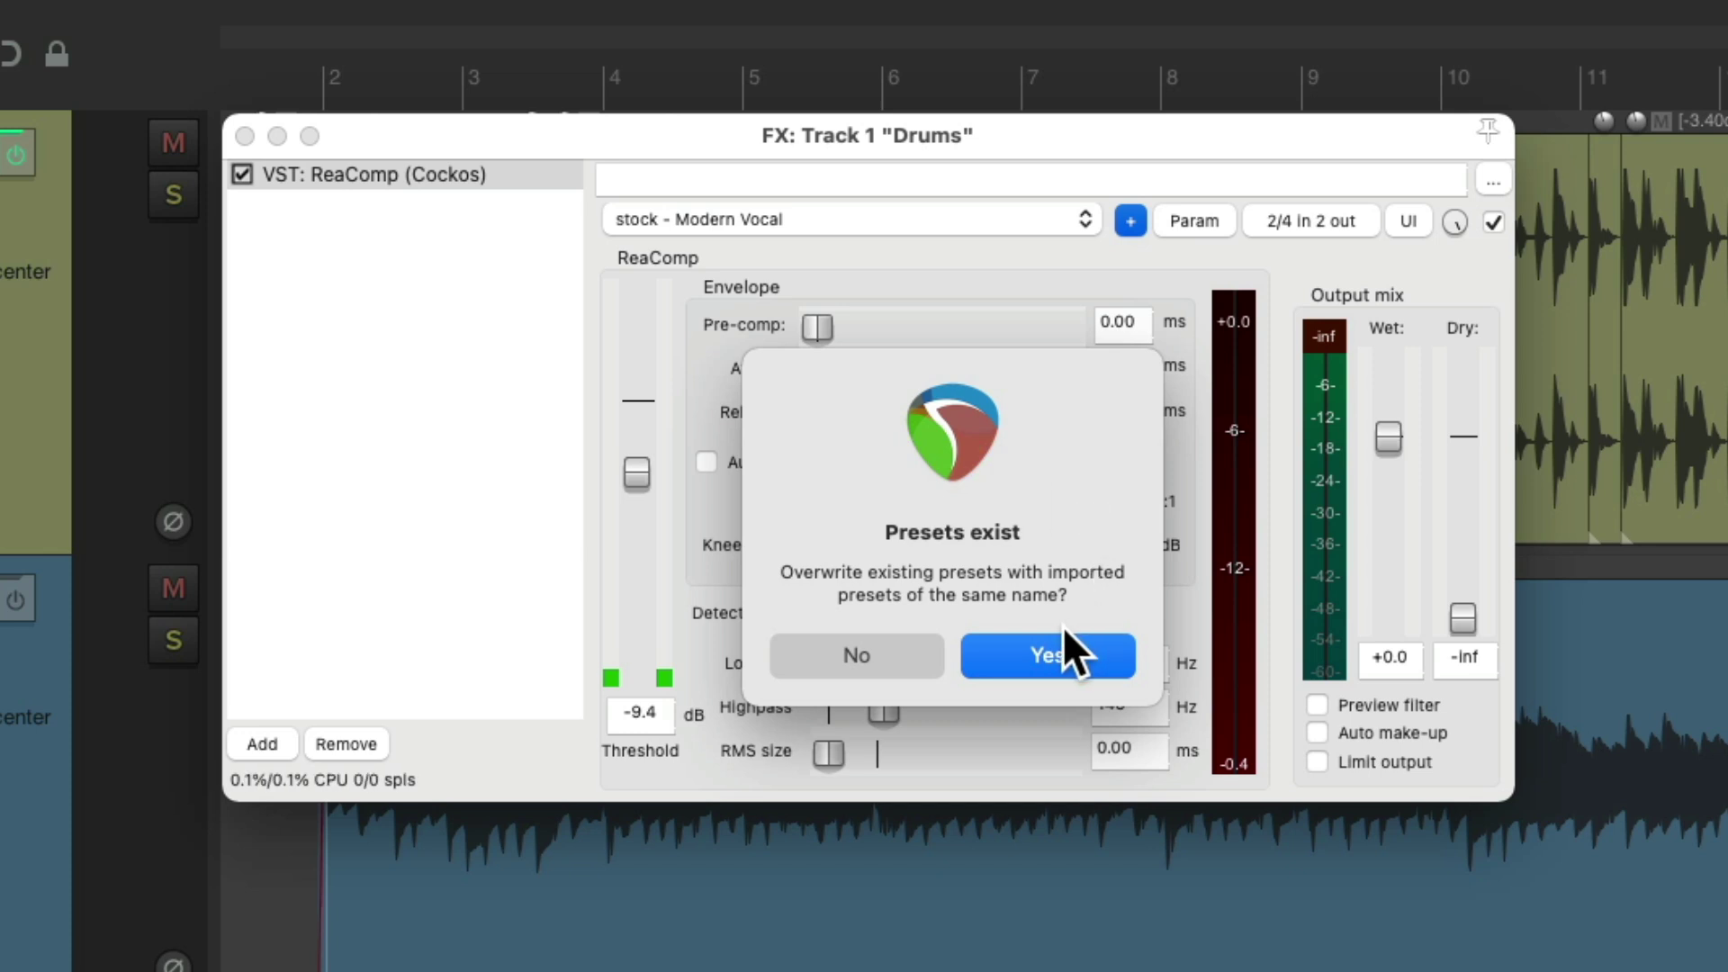
{"action": "left_click", "coordinate": [1077, 655]}
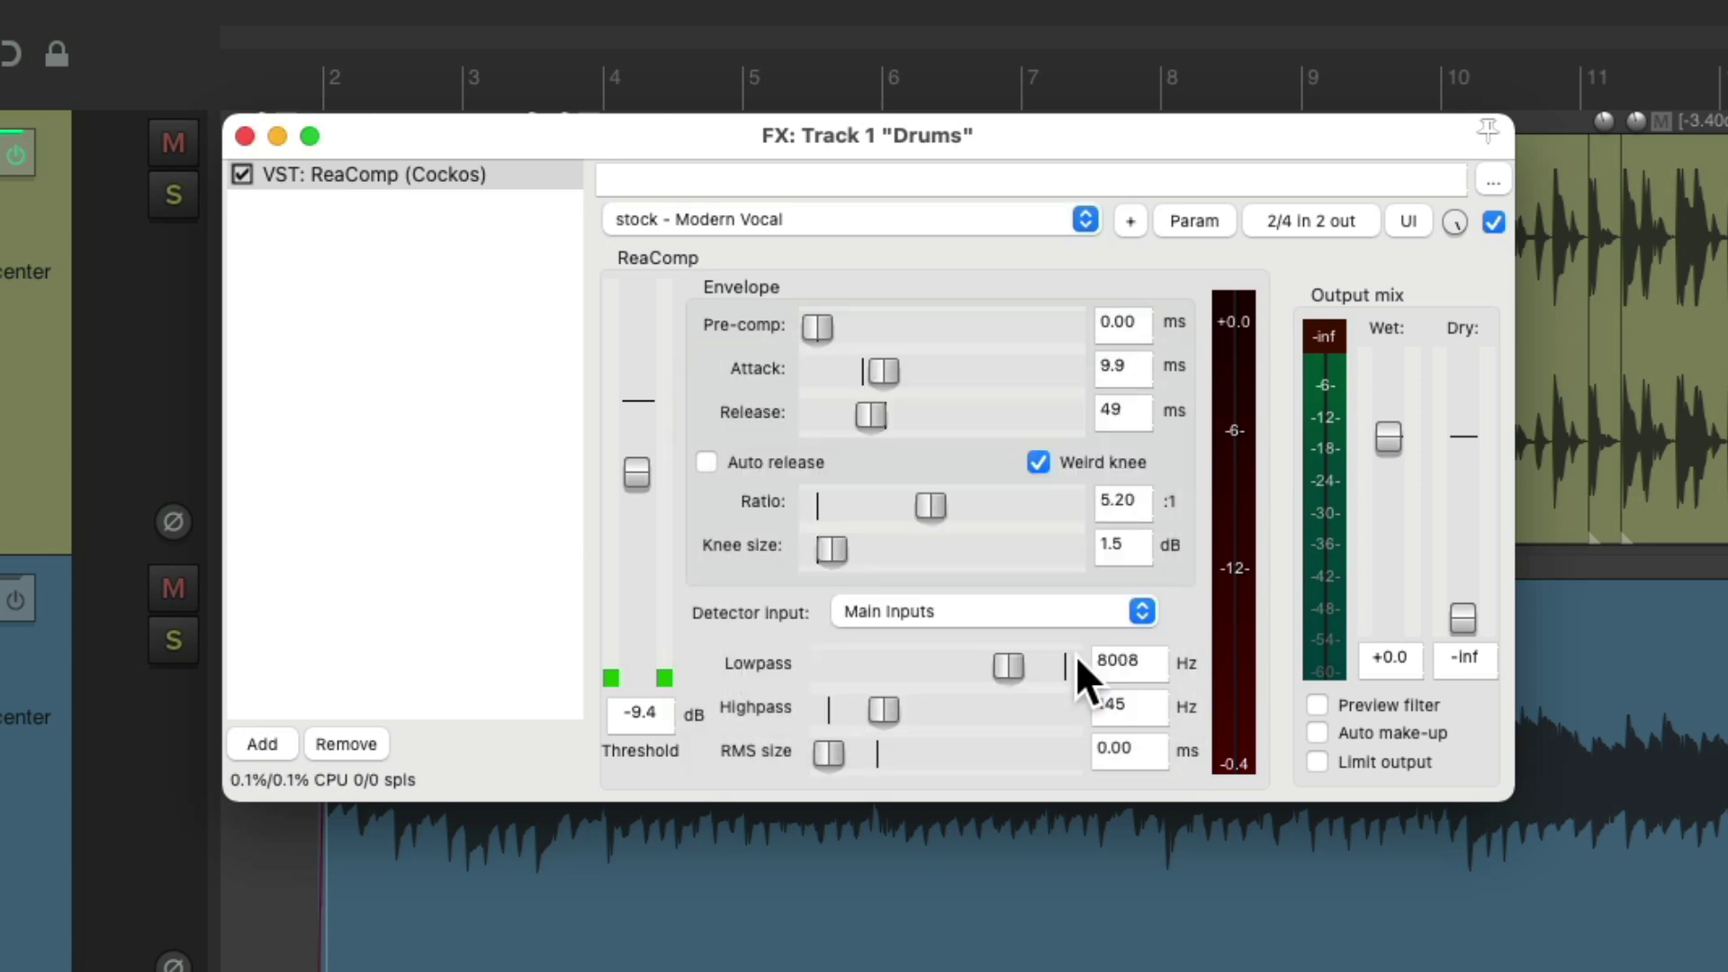
{"action": "left_click", "coordinate": [986, 227]}
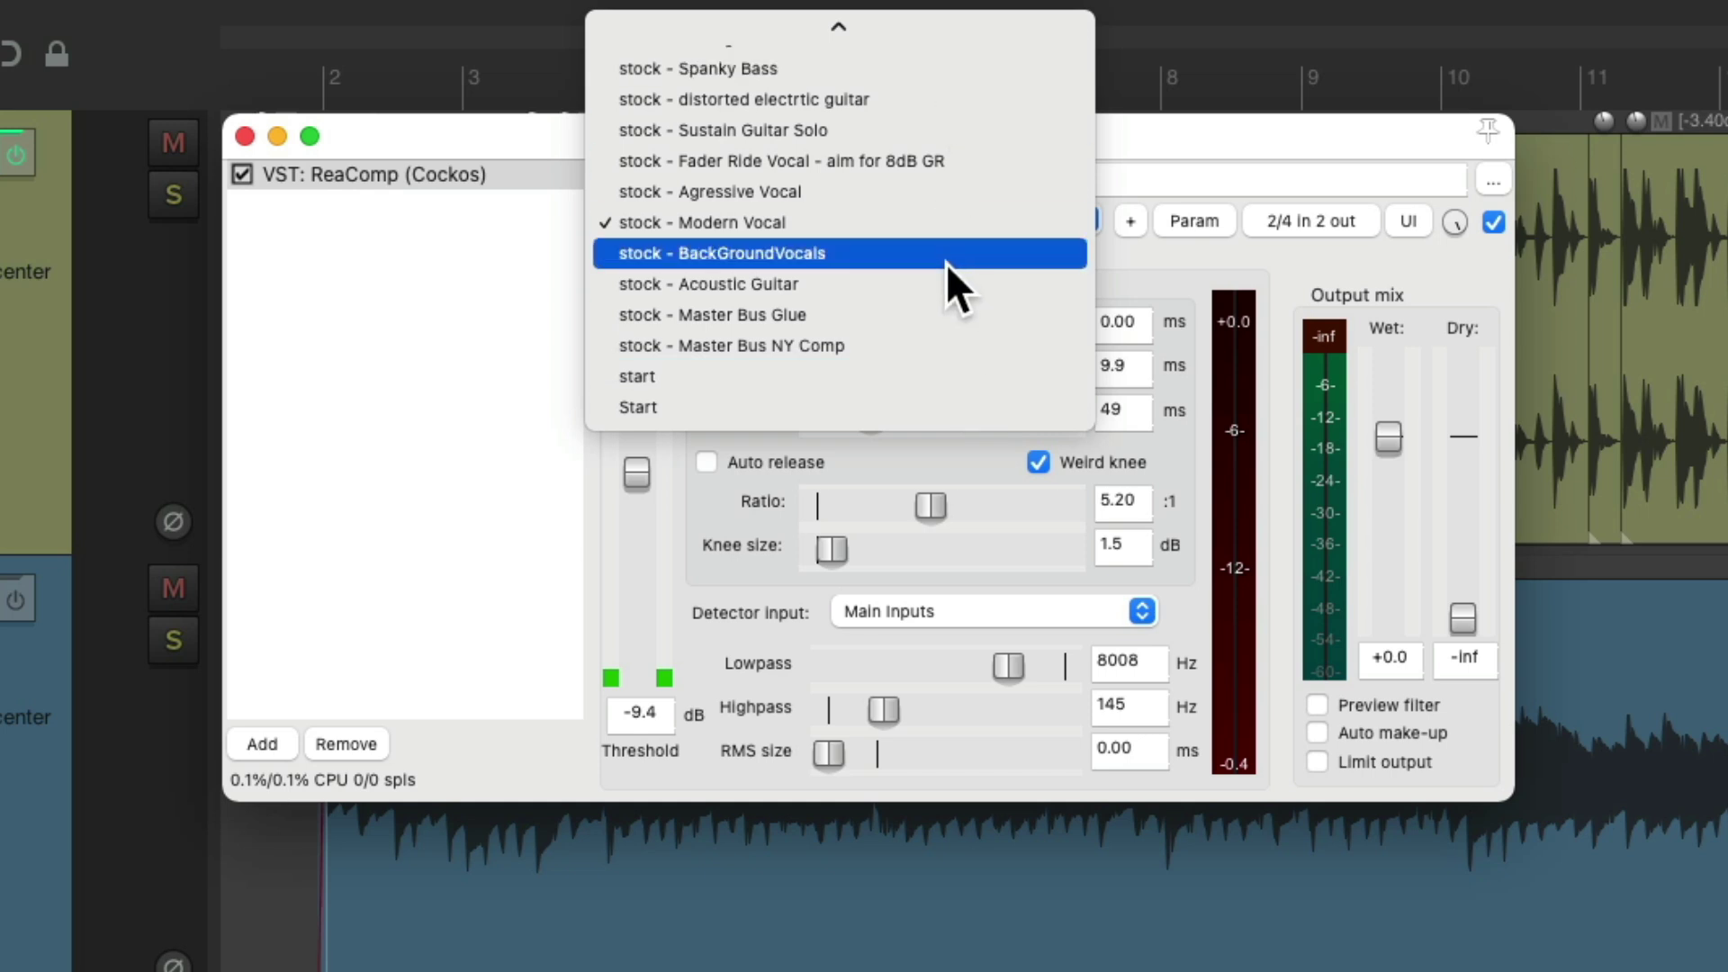
{"action": "left_click", "coordinate": [985, 494]}
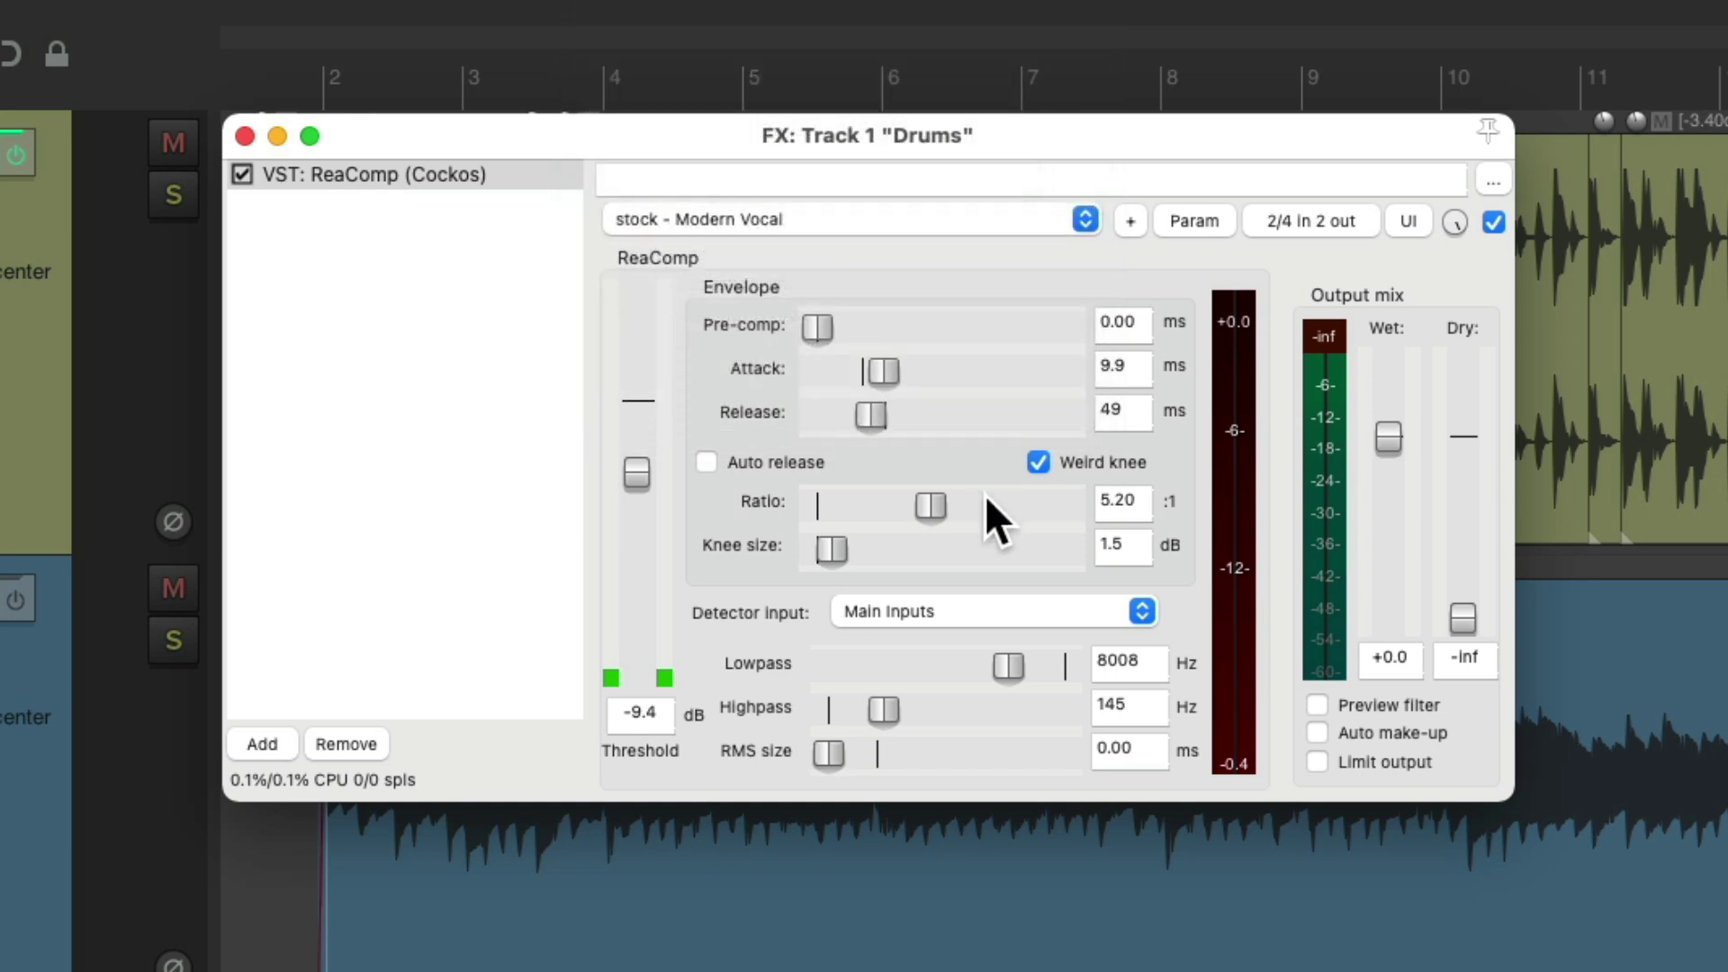
Show ReaComp's embedded UI in the Drums track control panel and use it to set the threshold to -6.6 dB
{"action": "left_click", "coordinate": [1131, 220]}
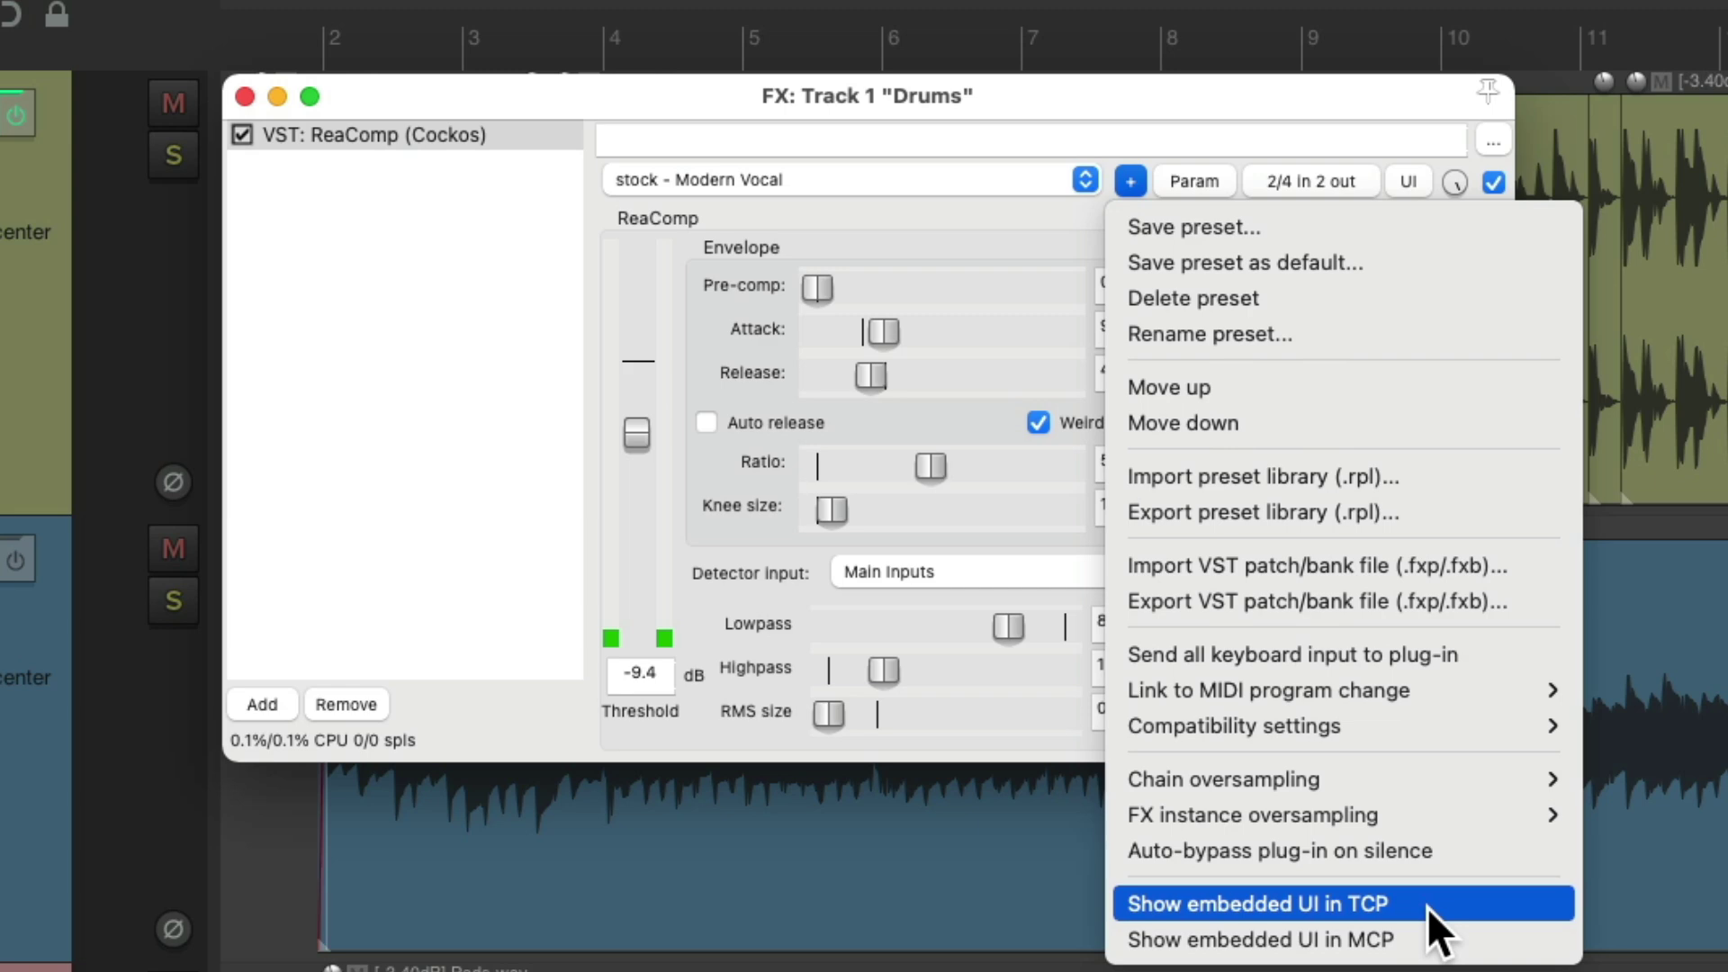
{"action": "left_click", "coordinate": [1428, 904]}
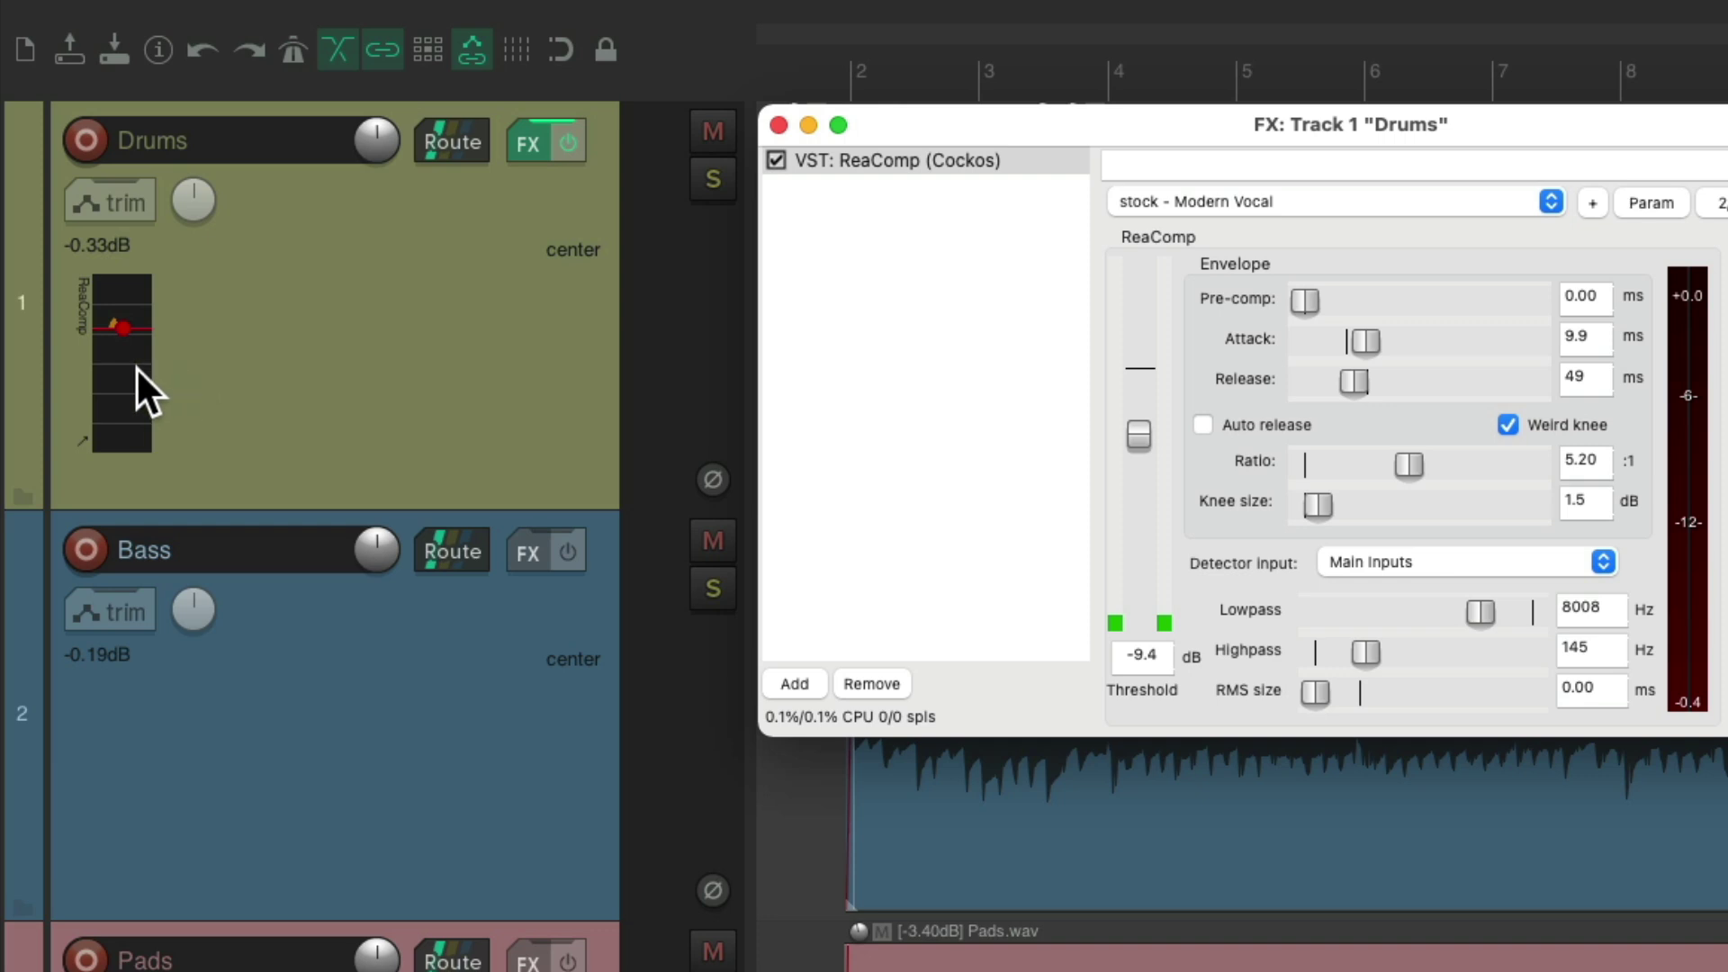
{"action": "mouse_move", "coordinate": [123, 328]}
{"action": "mouse_move", "coordinate": [123, 328]}
{"action": "left_mouse_down"}
{"action": "mouse_move", "coordinate": [123, 363]}
{"action": "mouse_move", "coordinate": [123, 315]}
{"action": "left_mouse_up"}
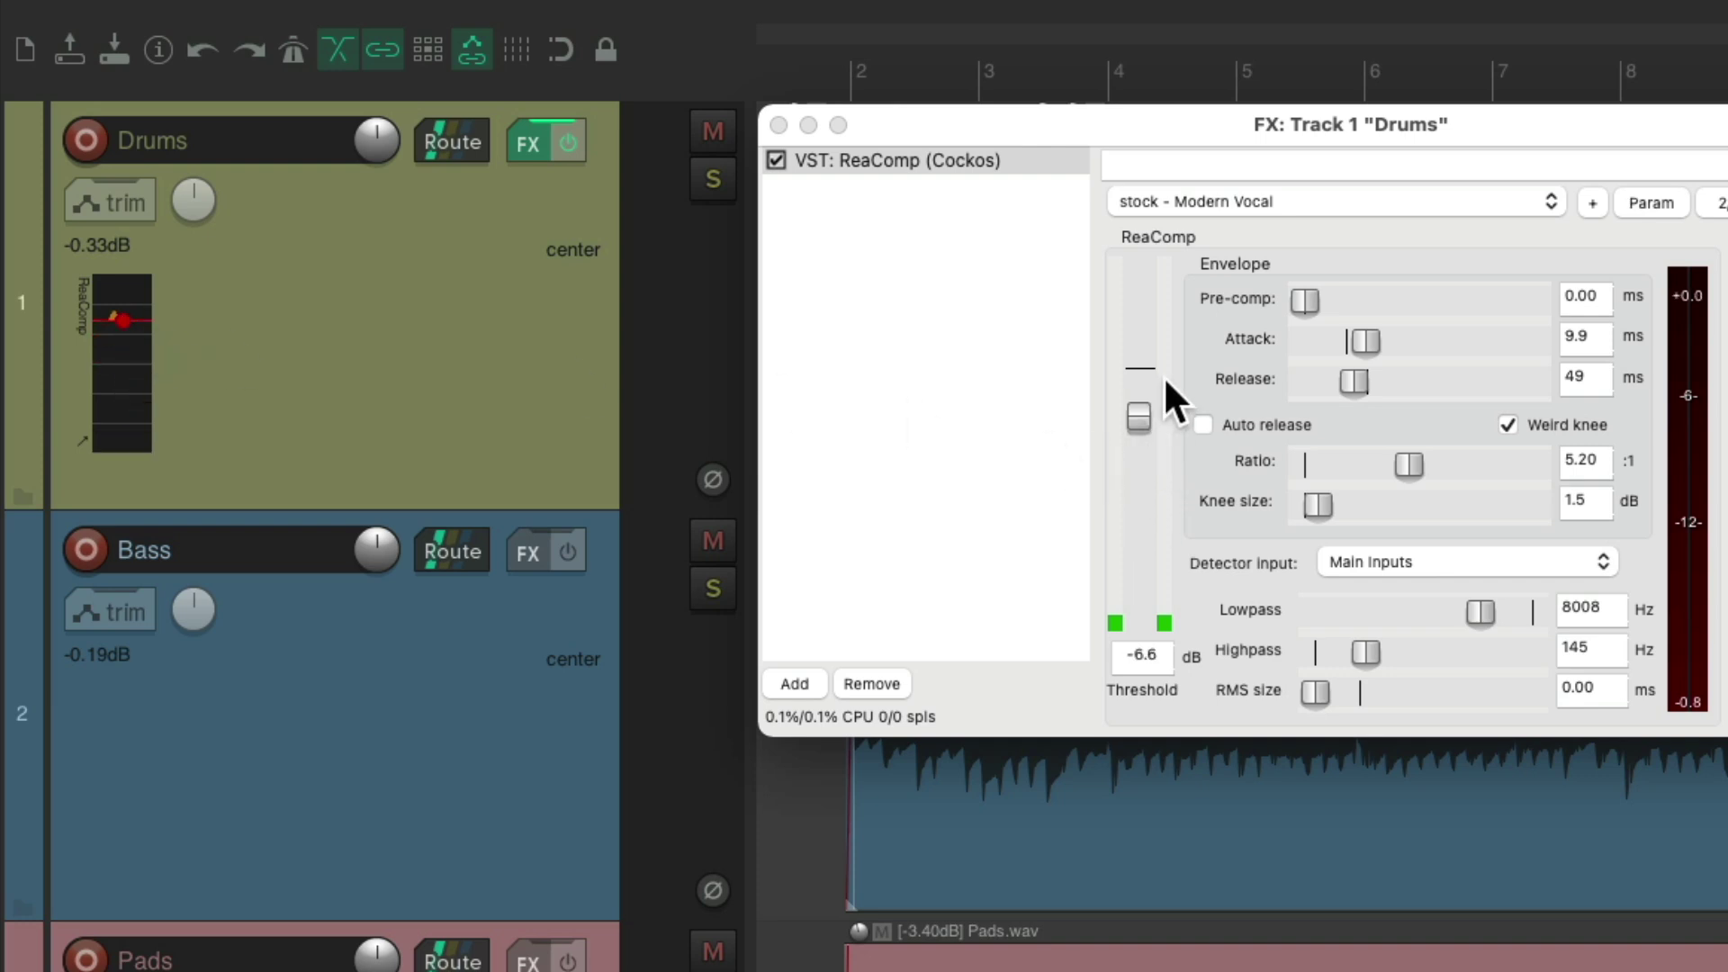
{"action": "left_click", "coordinate": [777, 124]}
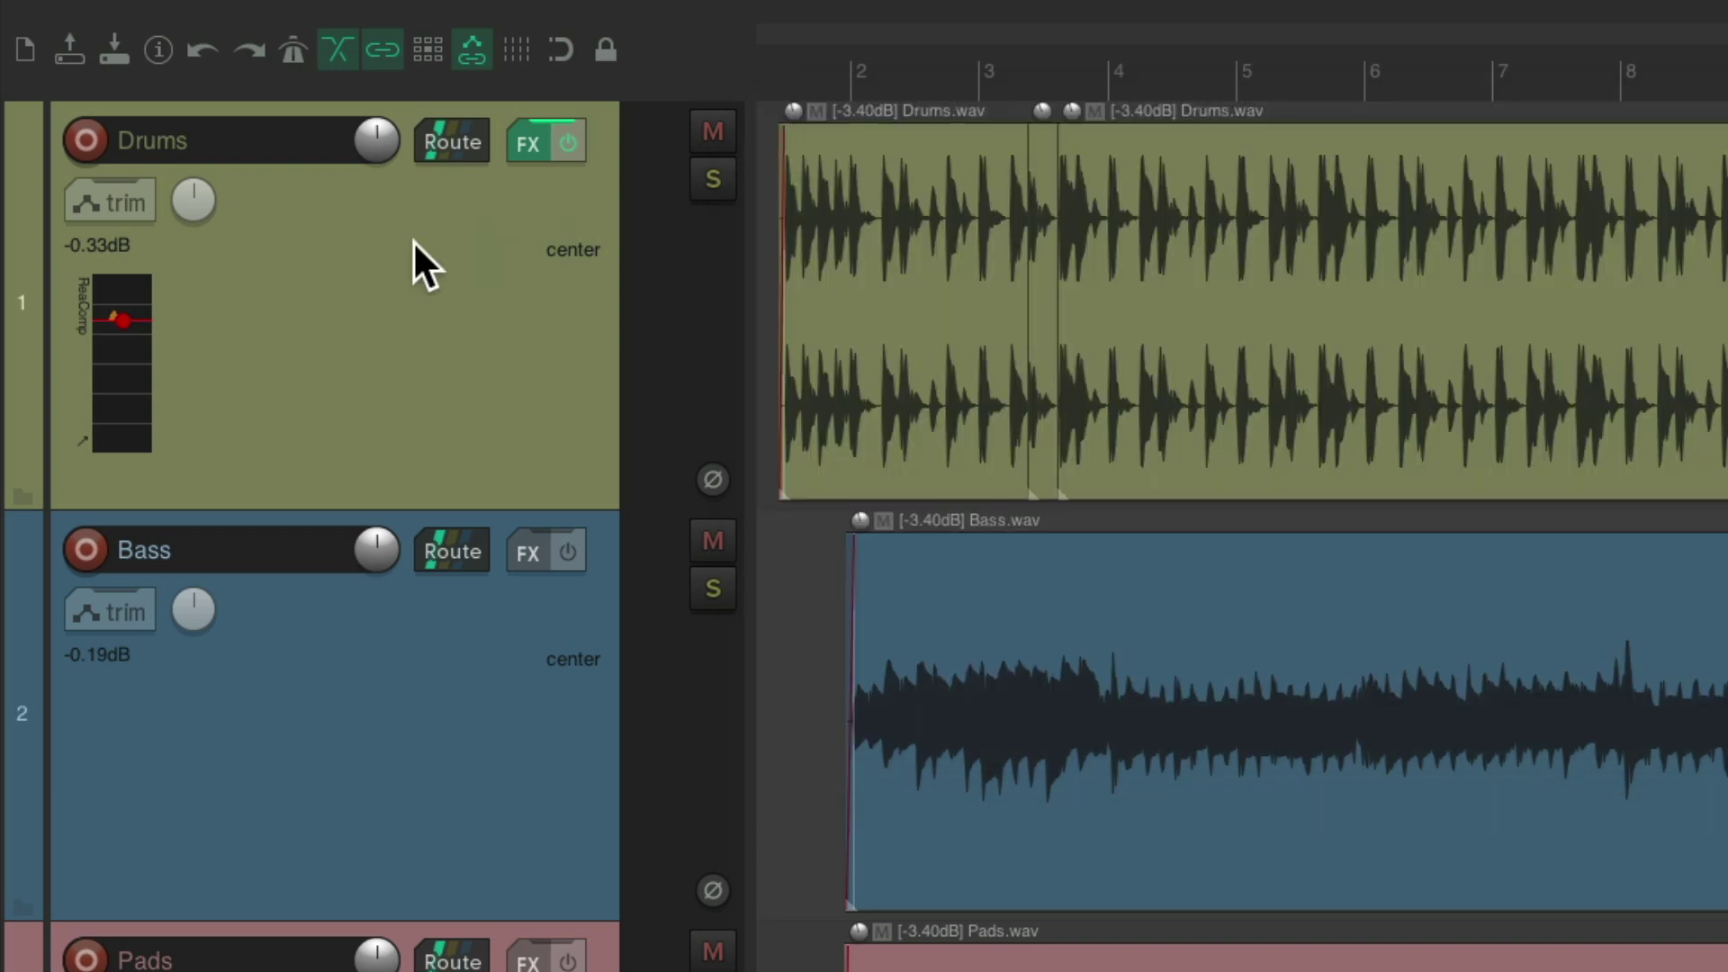
{"action": "mouse_move", "coordinate": [116, 315]}
{"action": "left_mouse_down"}
{"action": "mouse_move", "coordinate": [123, 369]}
{"action": "mouse_move", "coordinate": [126, 315]}
{"action": "left_mouse_up"}
Add ReaEQ to the Drums track and show its embedded UI in the track control panel
{"action": "left_click", "coordinate": [527, 141]}
{"action": "double_click", "coordinate": [558, 236]}
{"action": "type", "text": "eq"}
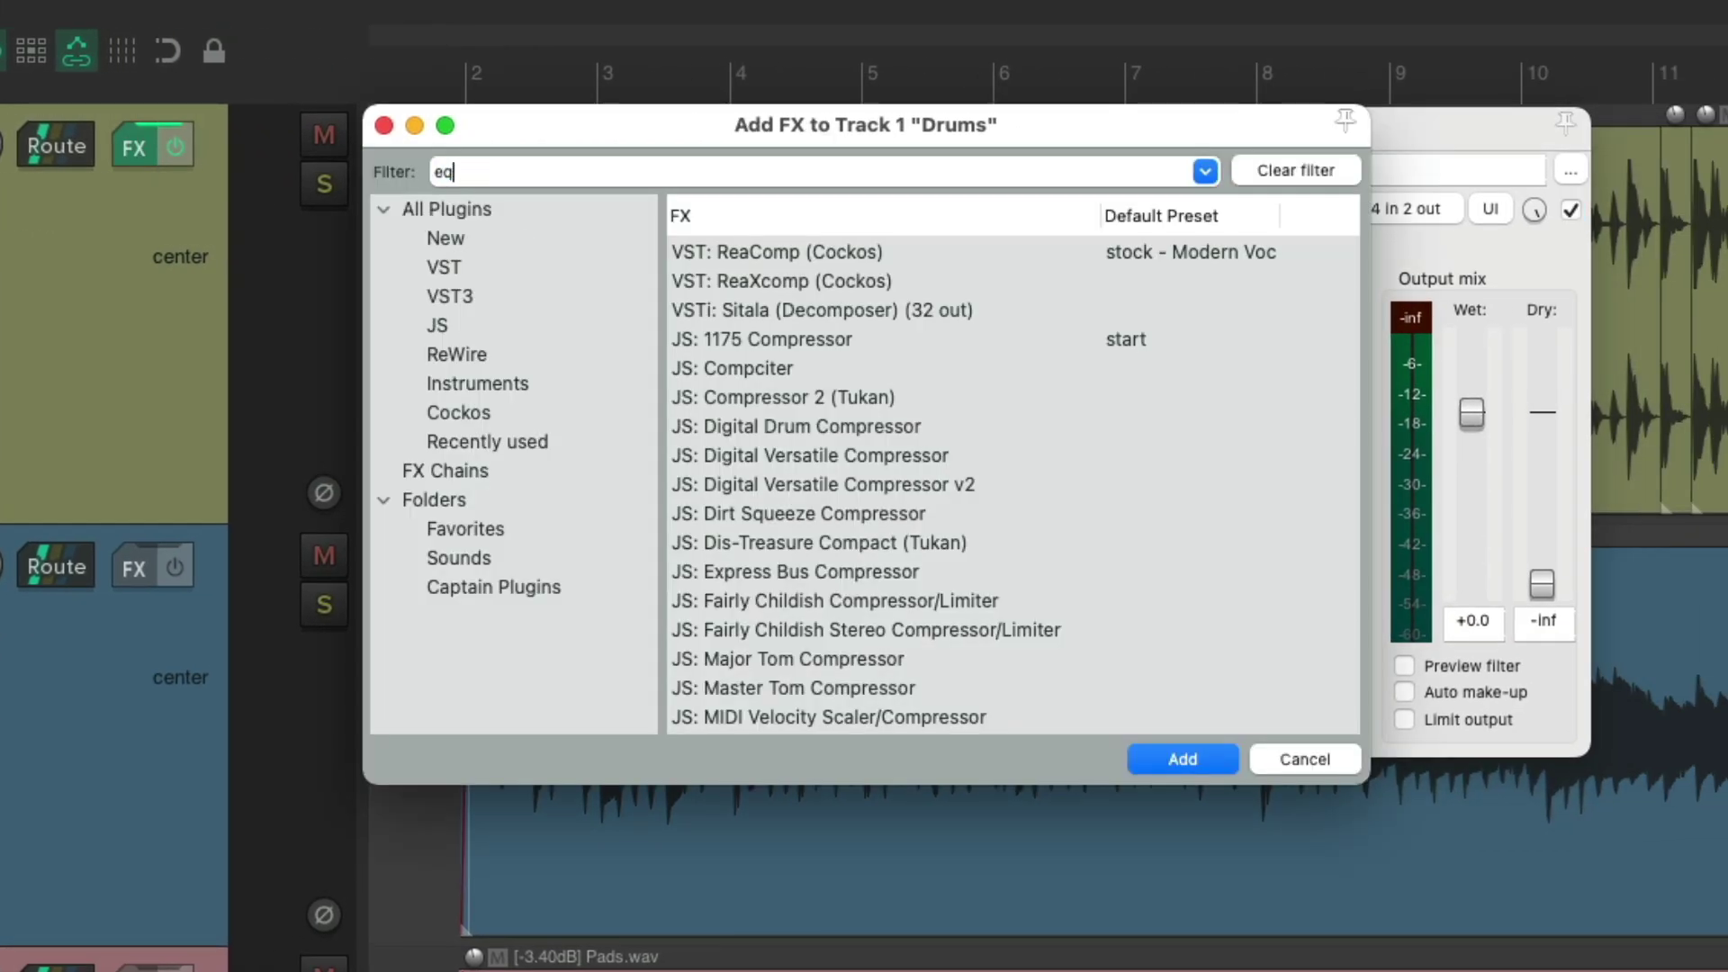
{"action": "left_click", "coordinate": [888, 252]}
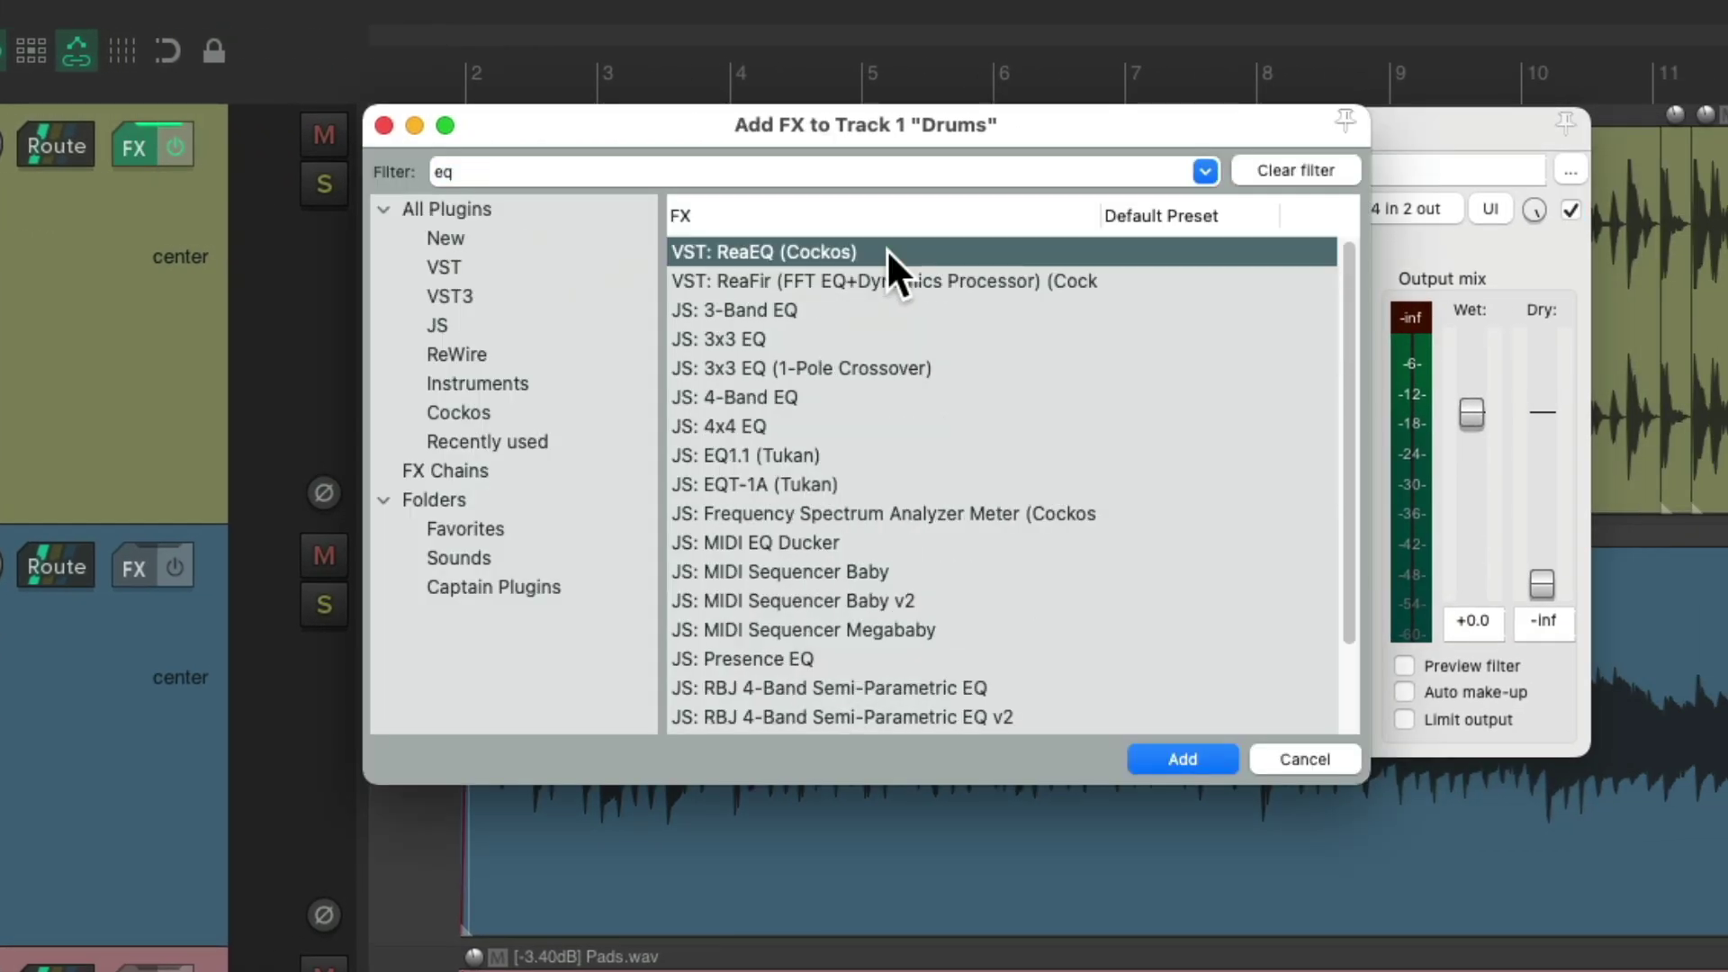
{"action": "double_click", "coordinate": [888, 252]}
{"action": "left_click", "coordinate": [1144, 208]}
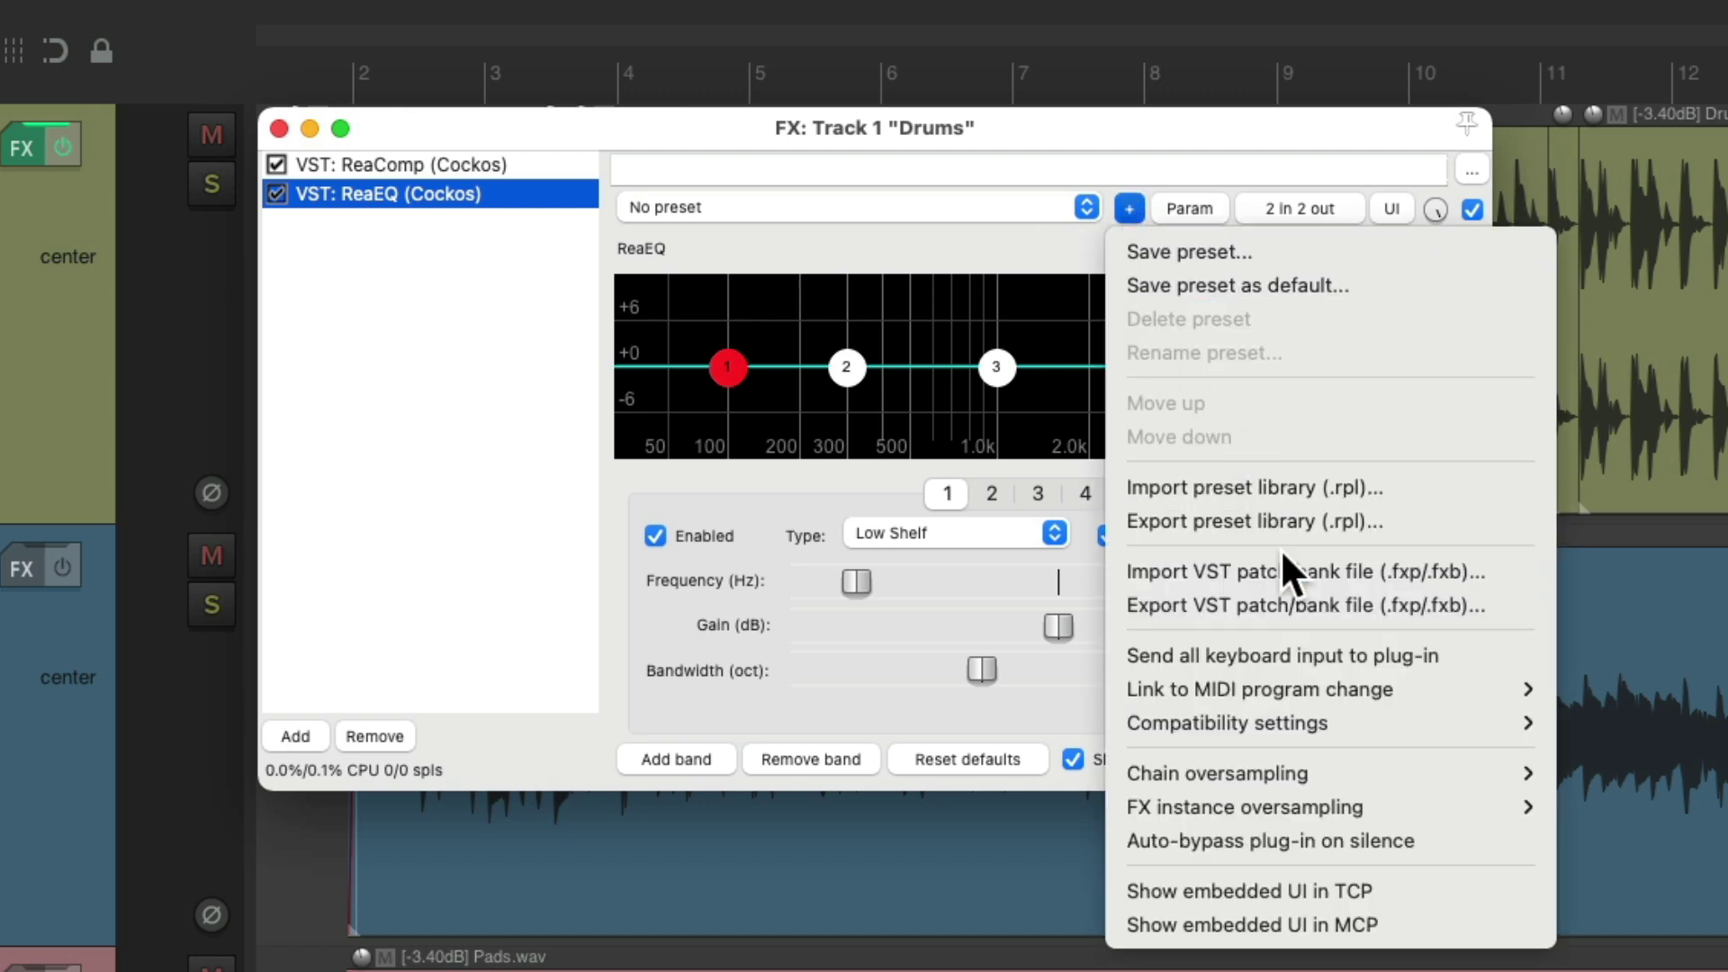
{"action": "left_click", "coordinate": [1384, 886]}
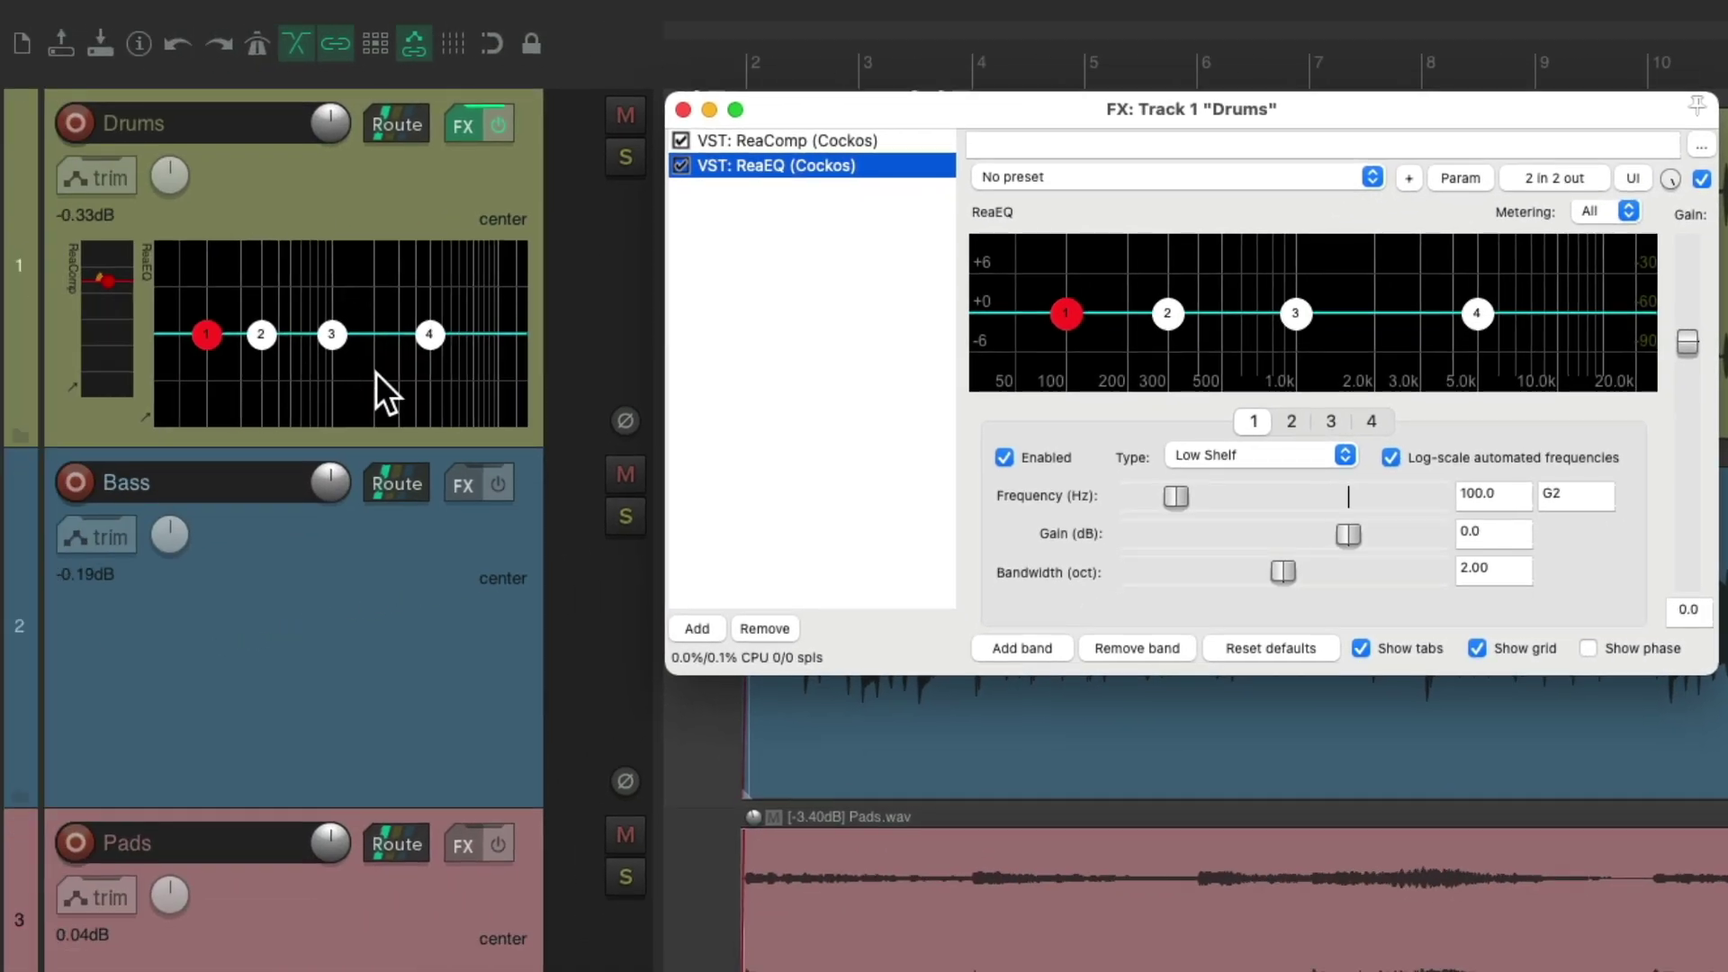
In the embedded ReaEQ, boost band 4 about 5.2 dB near 5797 Hz and band 2 about 3.7 dB near 329 Hz, and raise band 3 slightly
{"action": "left_click_drag", "start_coordinate": [430, 334], "coordinate": [439, 294]}
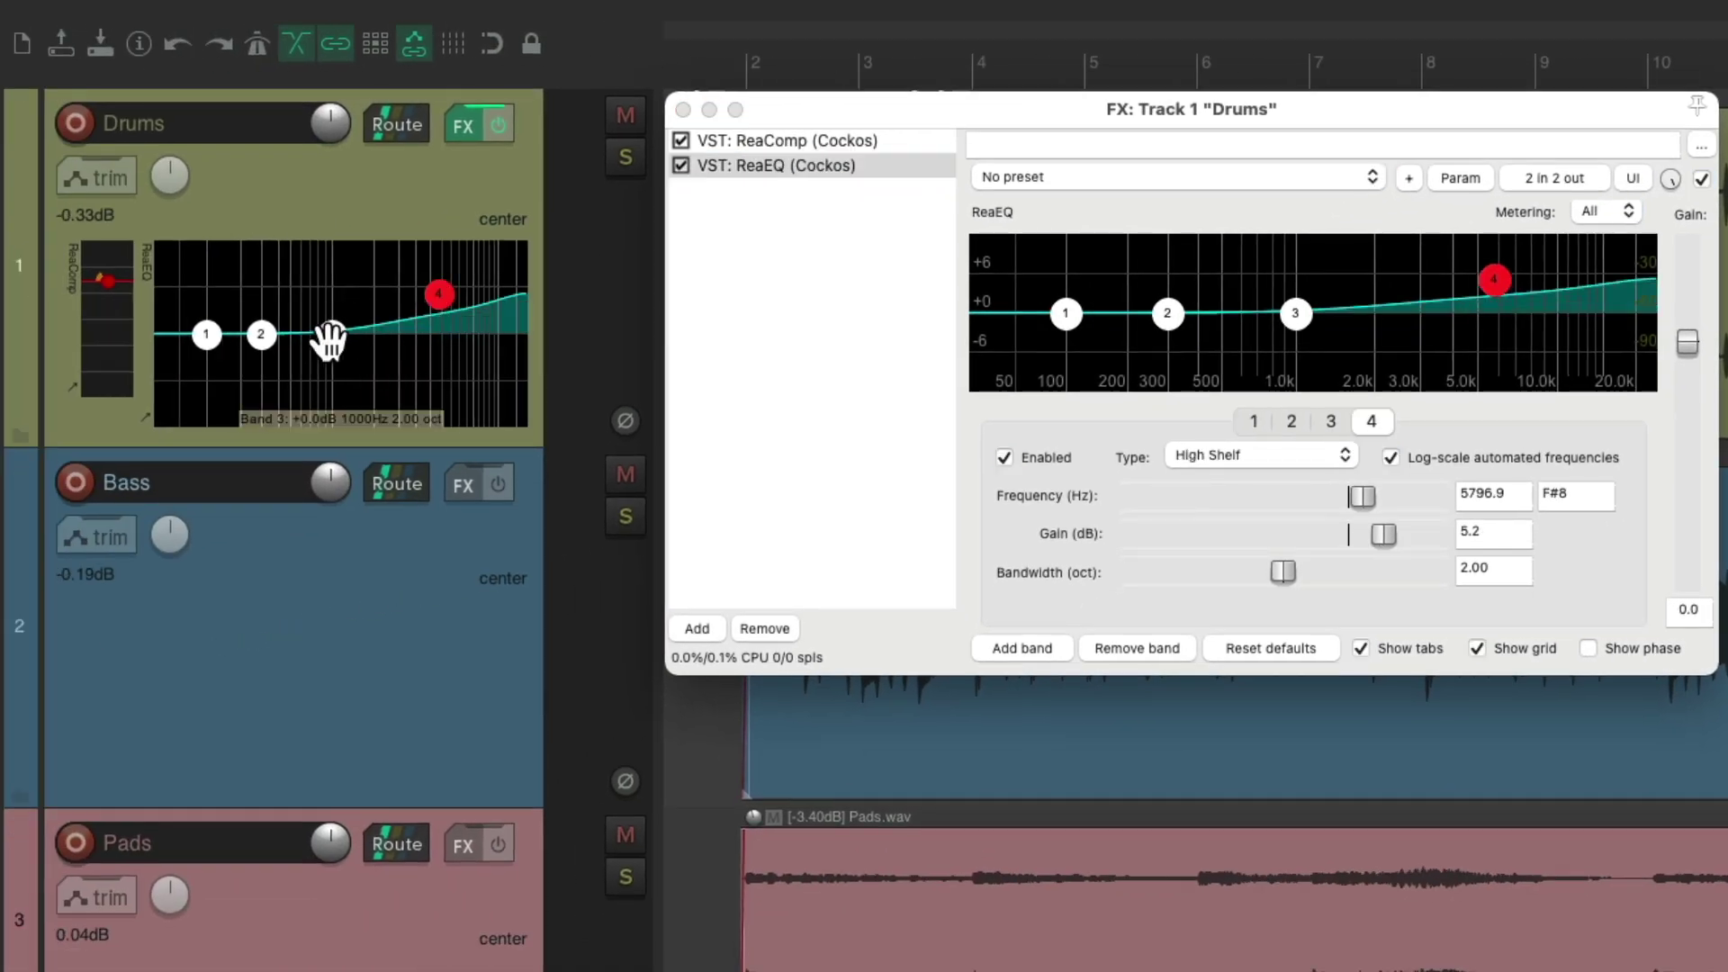
{"action": "left_click_drag", "start_coordinate": [339, 336], "coordinate": [266, 306]}
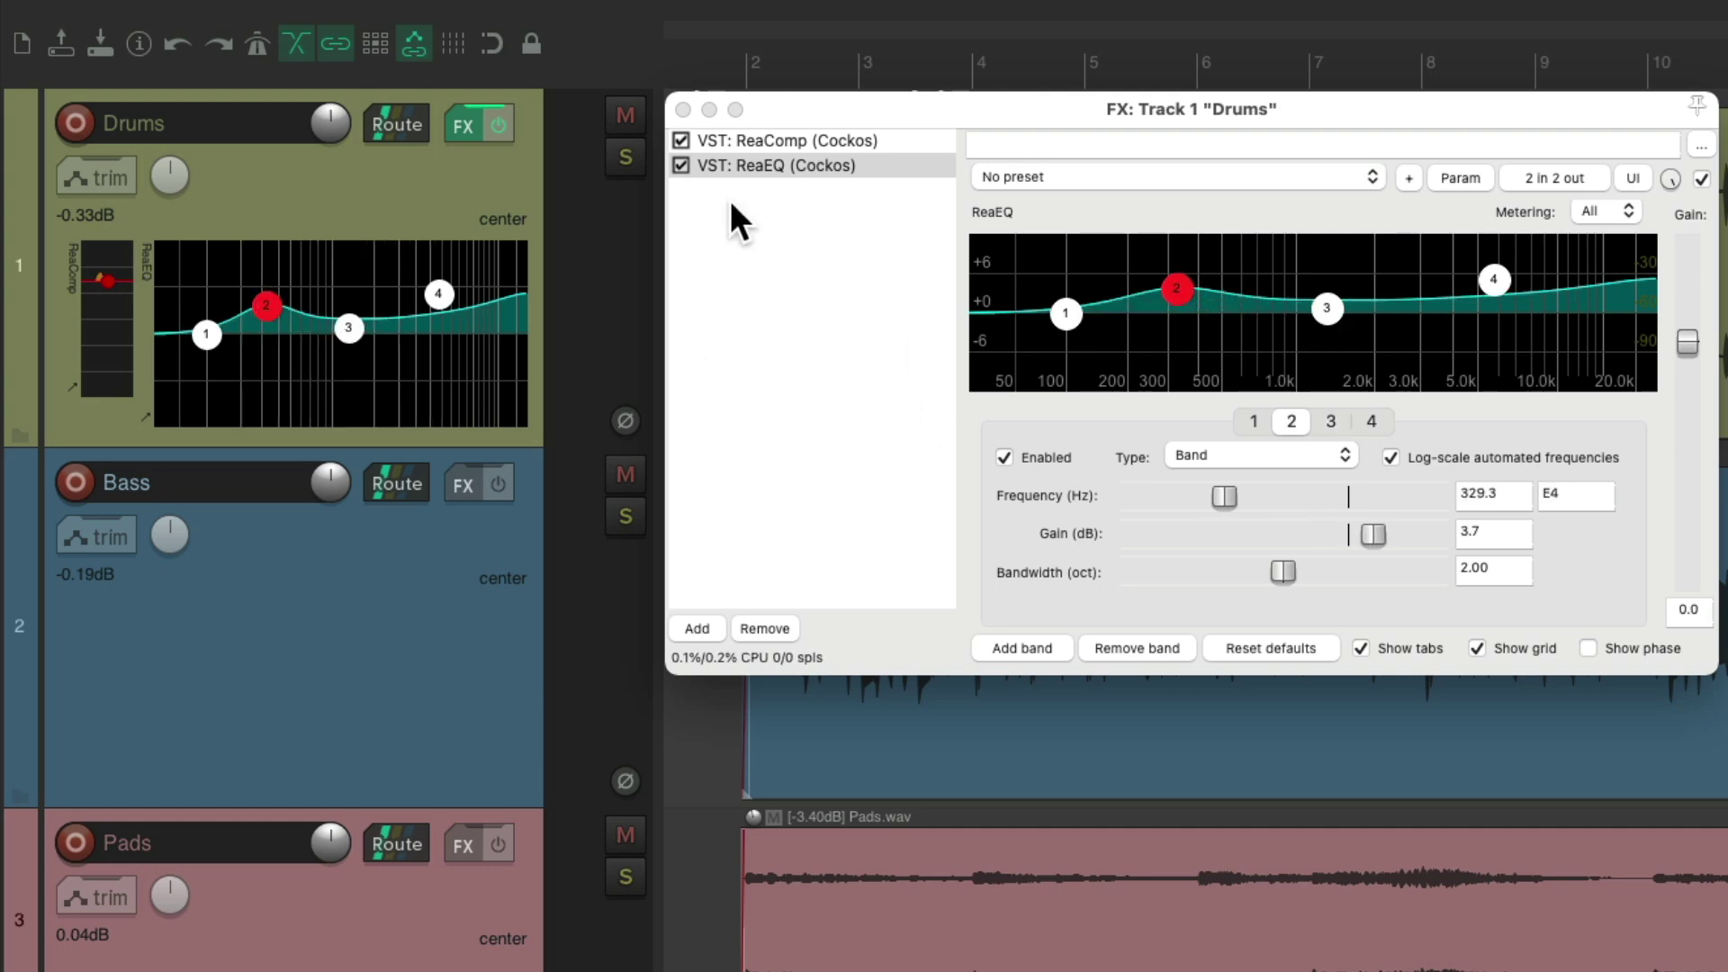
{"action": "left_click", "coordinate": [683, 109]}
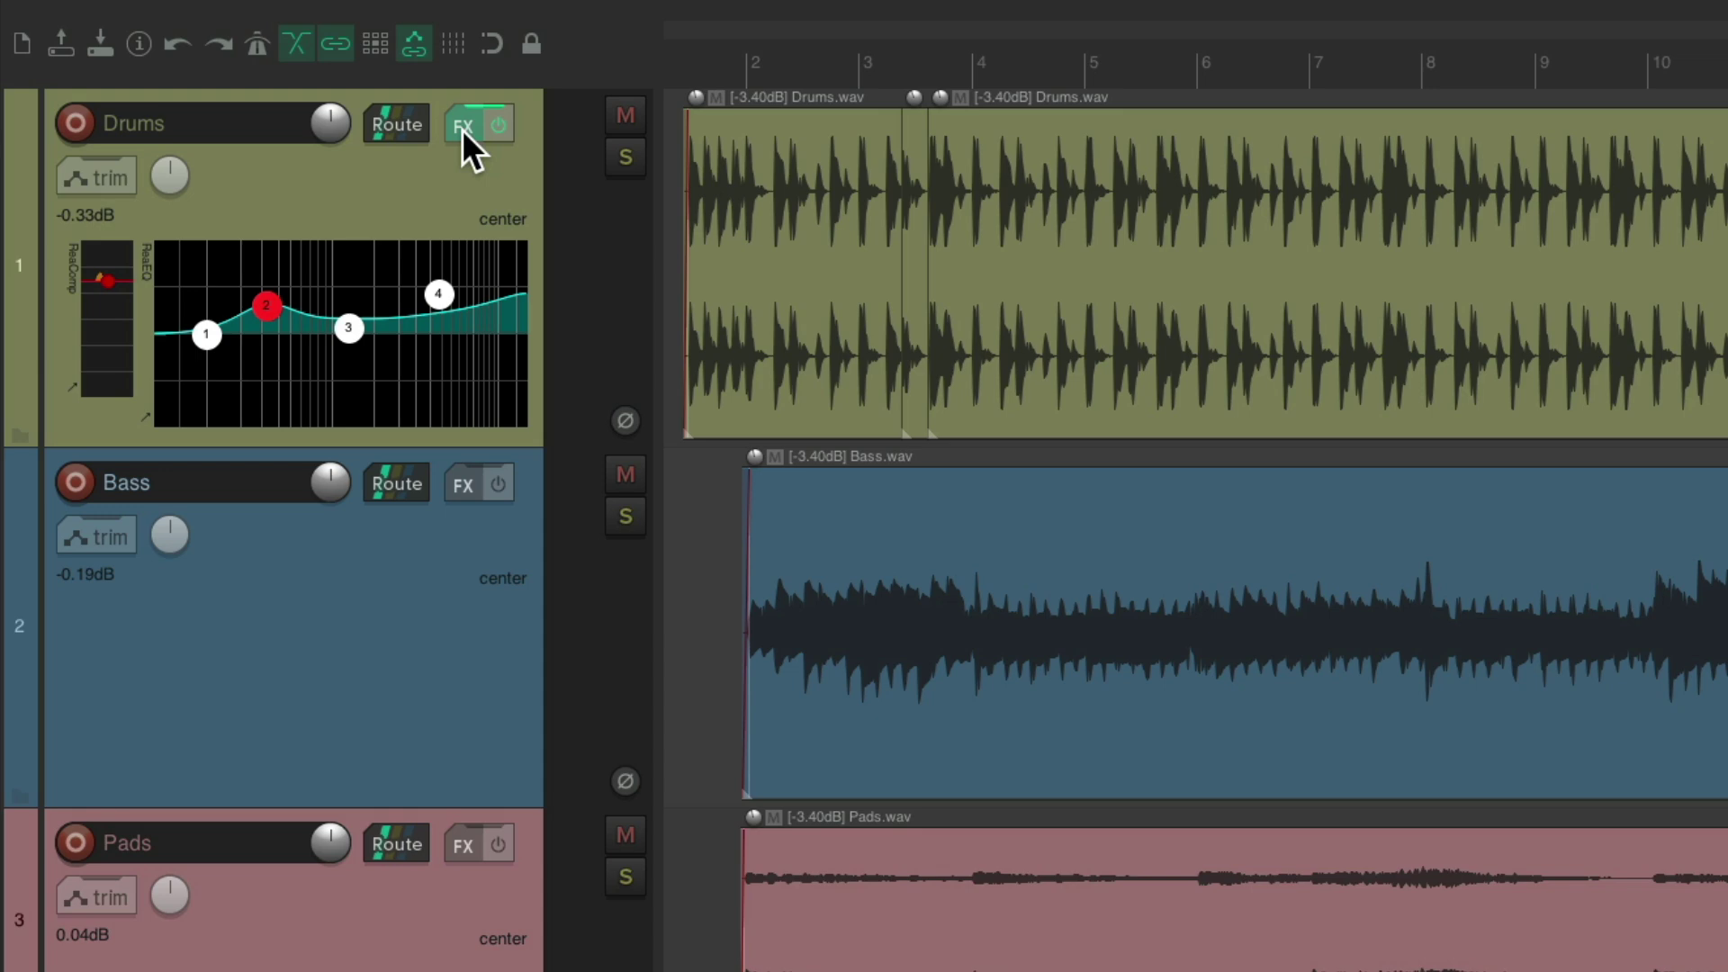
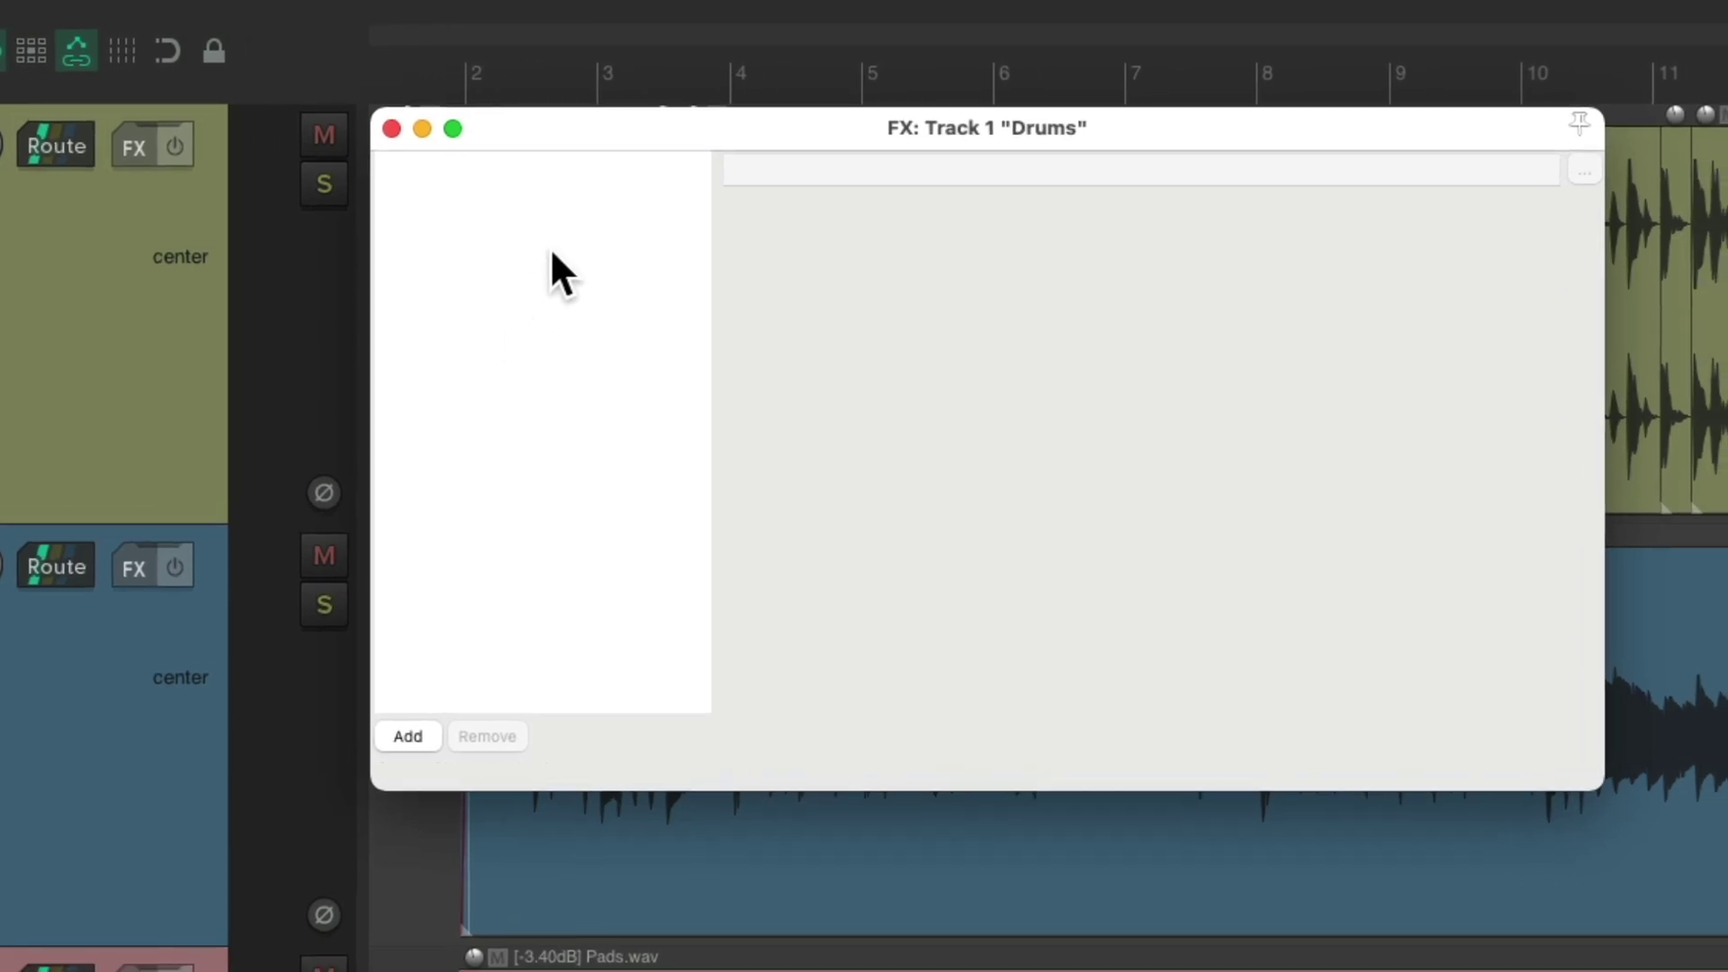
Add new ReaComp and ReaEQ instances to the Drums track's emptied FX chain
{"action": "type", "text": "comp"}
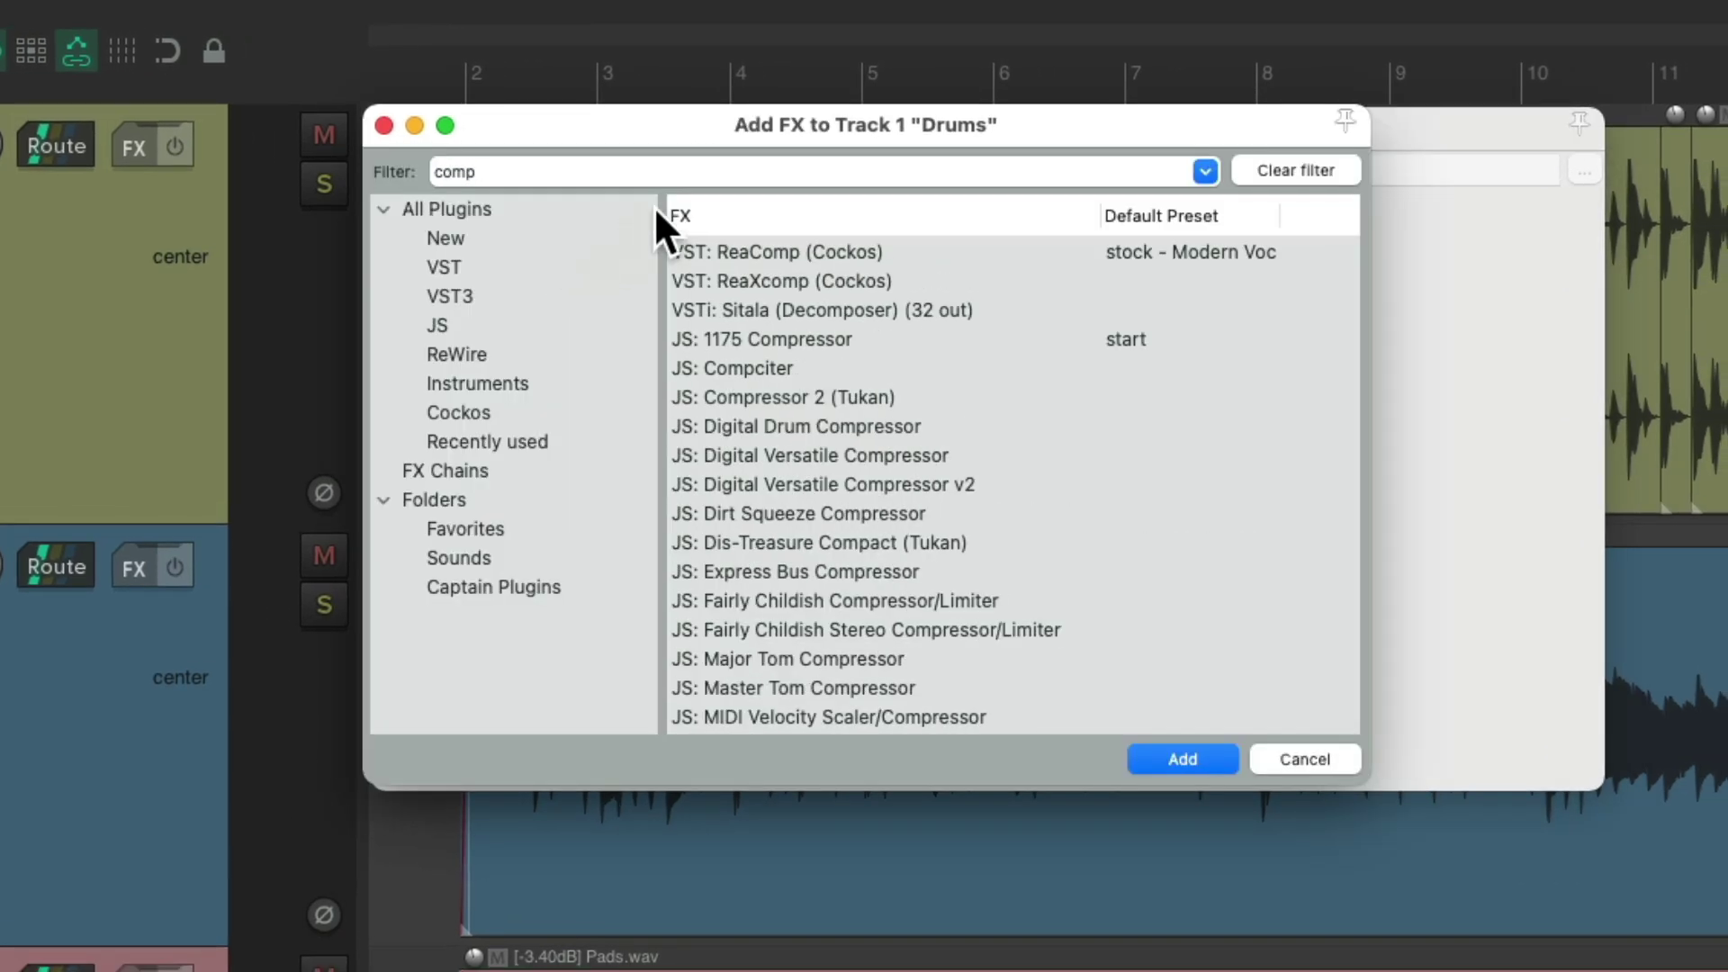
{"action": "double_click", "coordinate": [747, 250]}
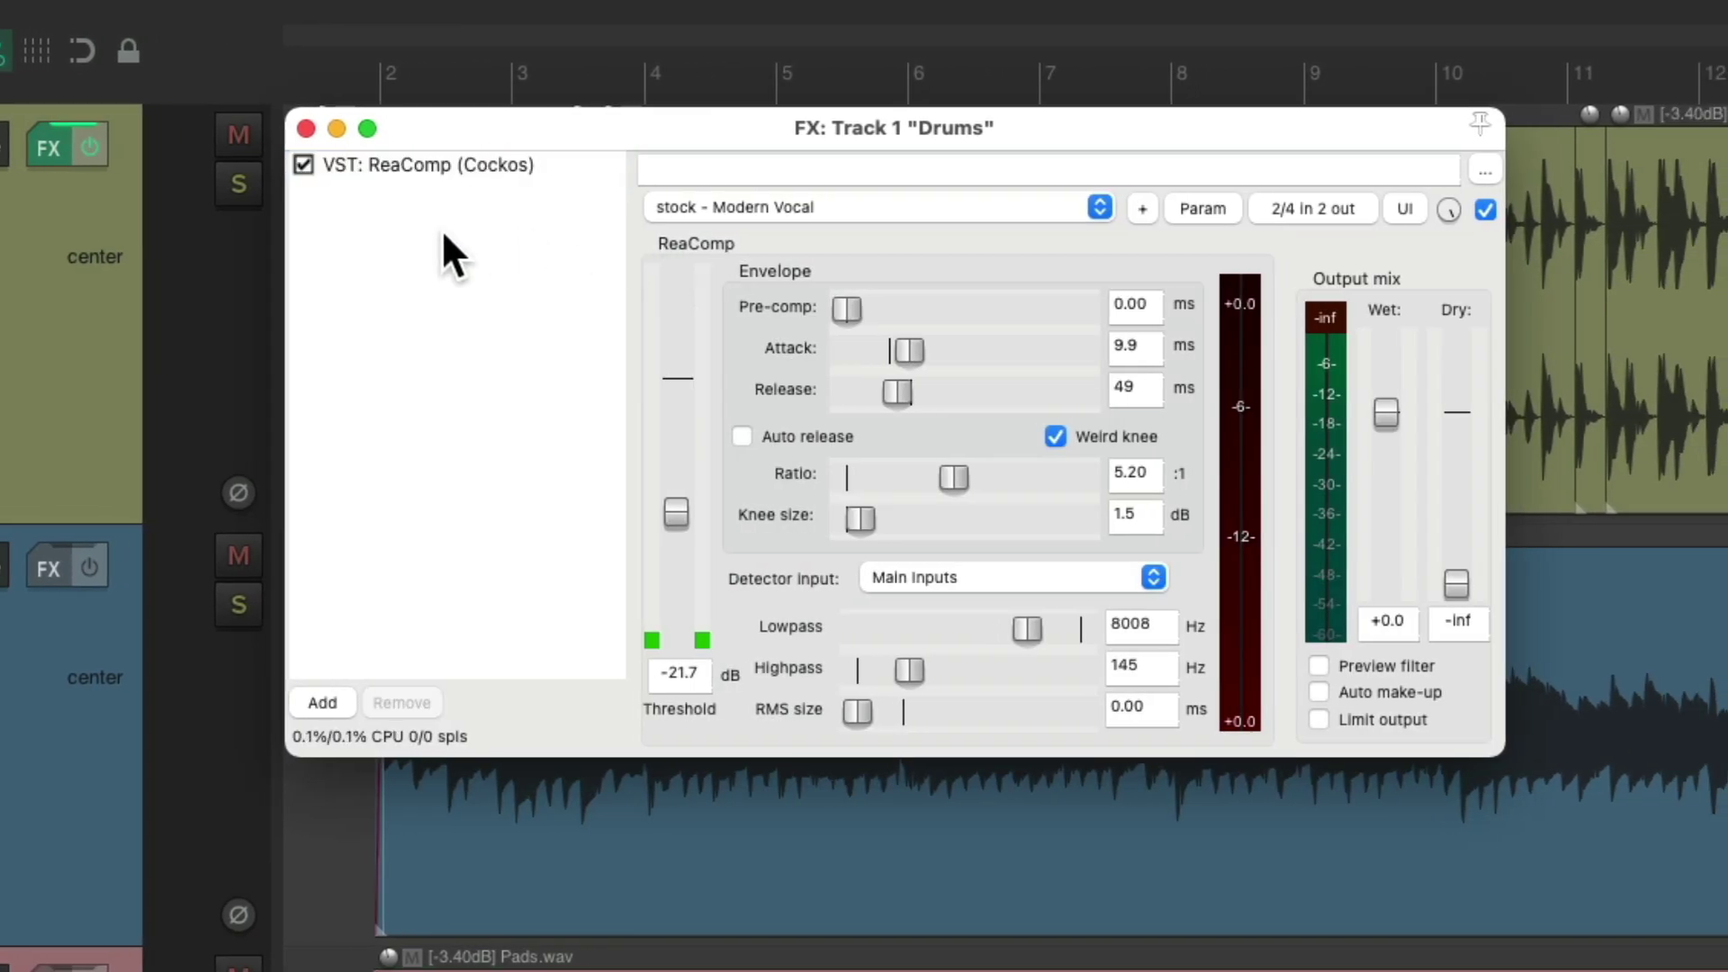
{"action": "double_click", "coordinate": [443, 232]}
{"action": "type", "text": "eq"}
{"action": "left_click", "coordinate": [758, 252]}
{"action": "double_click", "coordinate": [756, 251]}
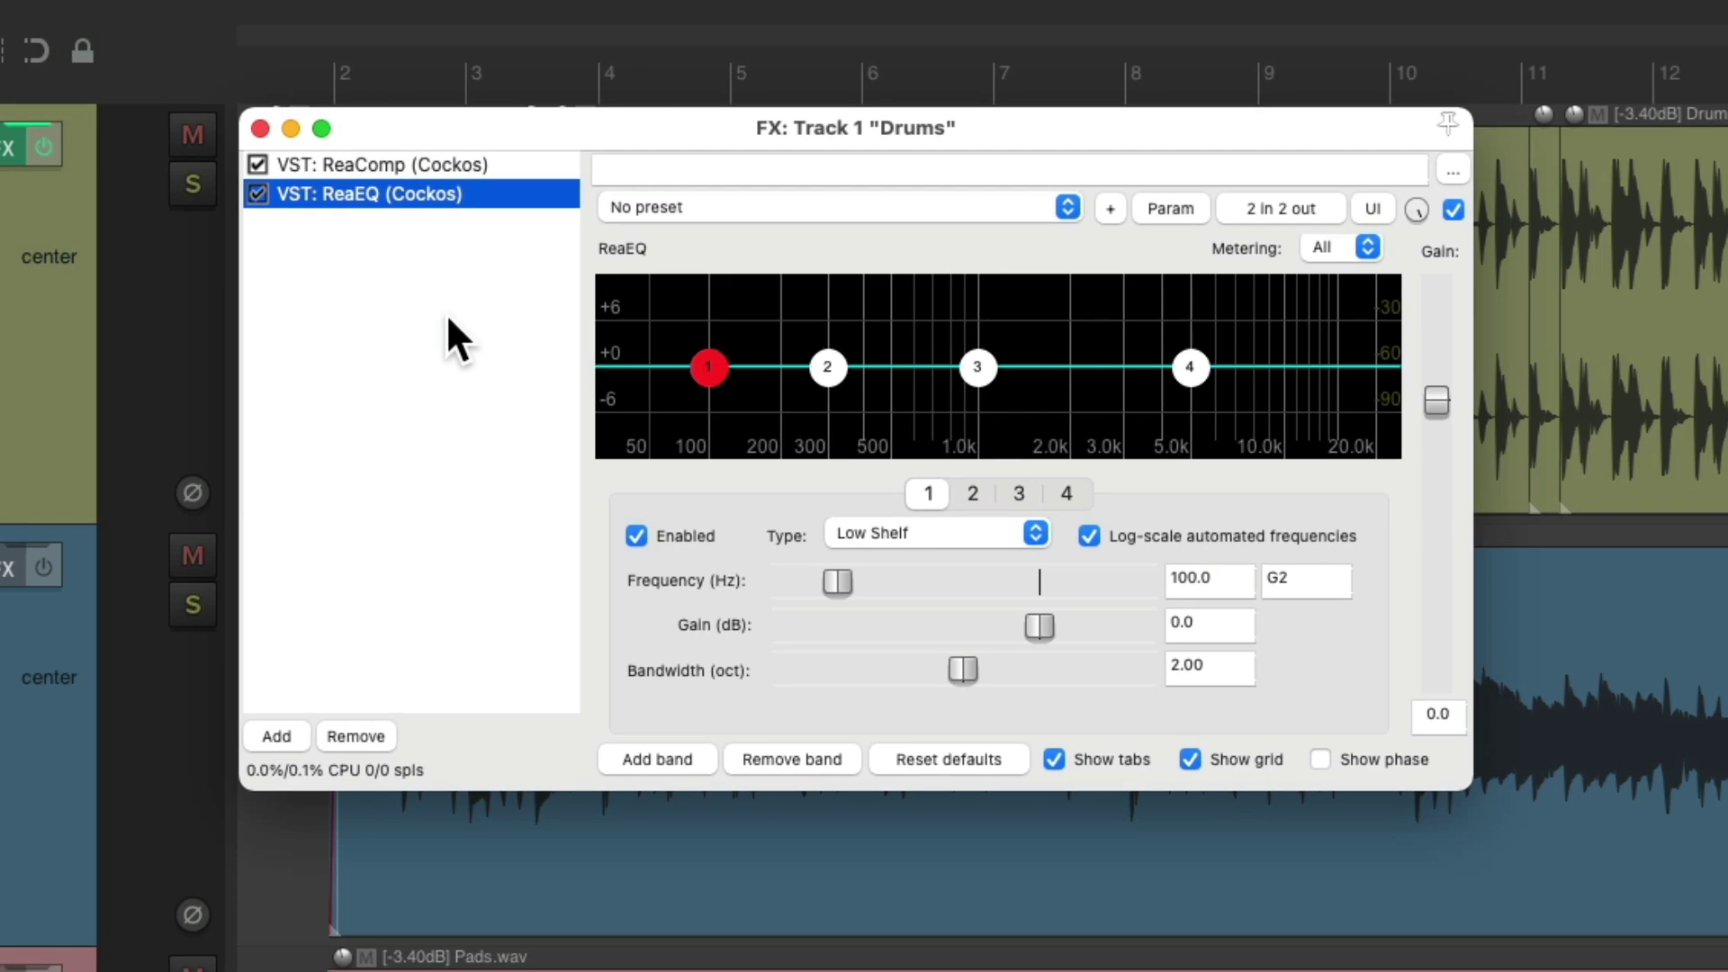
Show the embedded UIs of both ReaEQ and ReaComp in the Drums track control panel
{"action": "left_click", "coordinate": [1110, 209]}
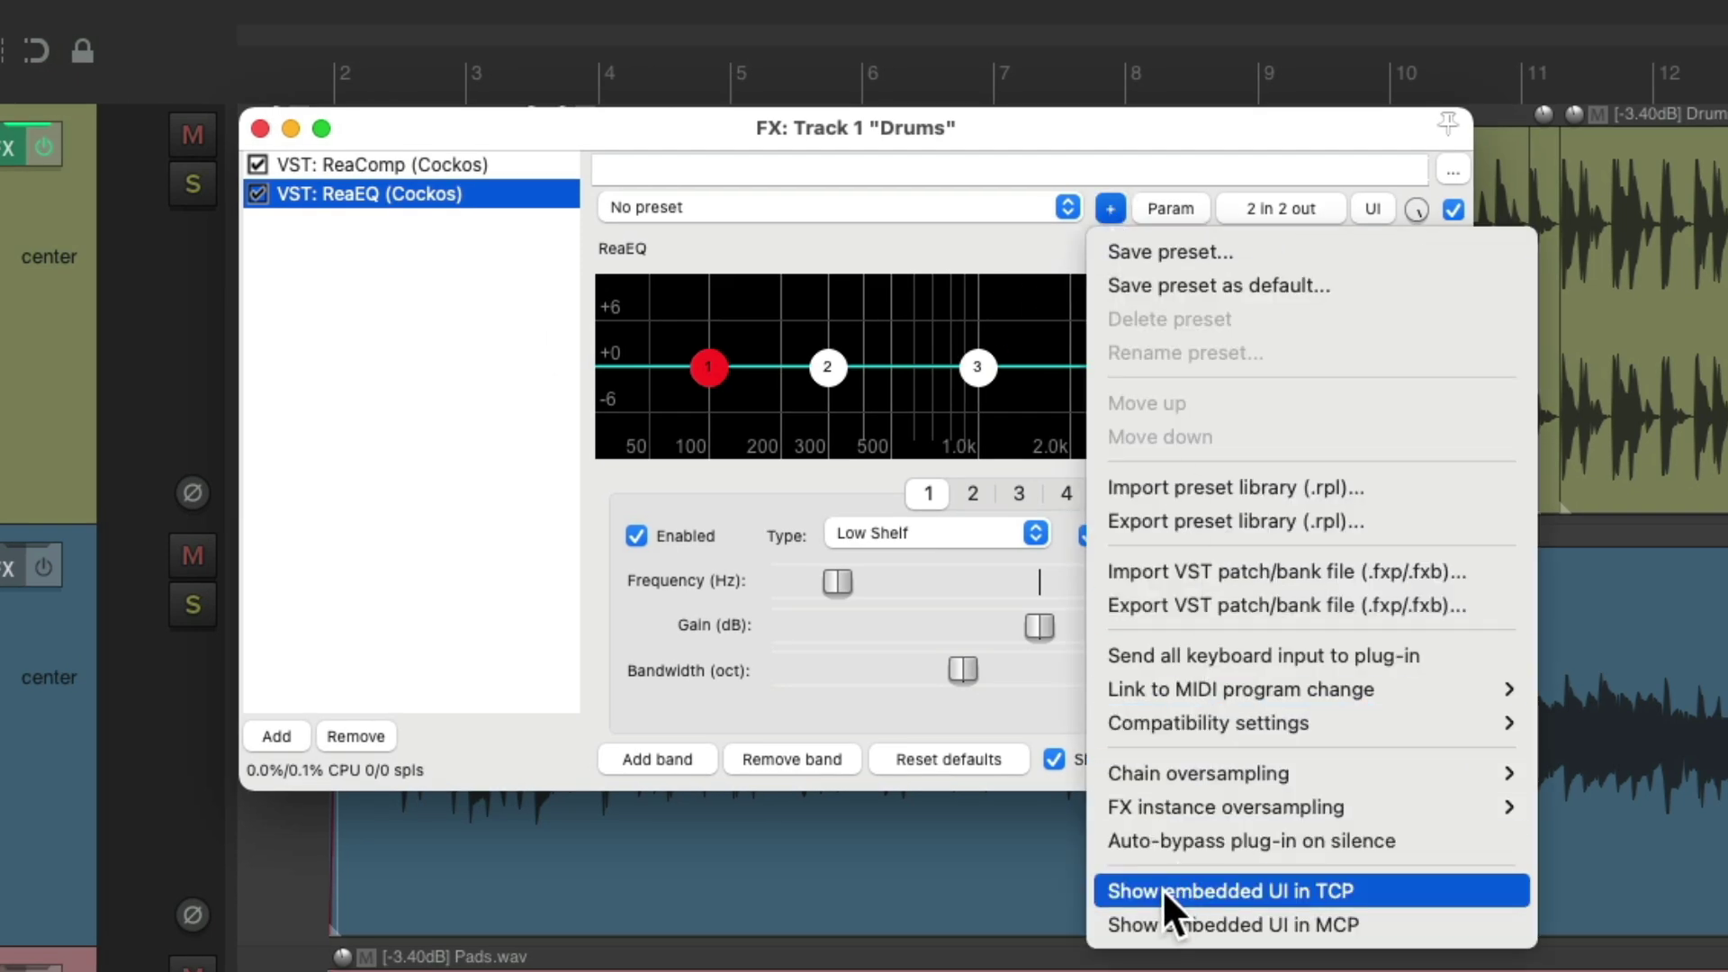
{"action": "left_click", "coordinate": [535, 168]}
{"action": "left_click", "coordinate": [1095, 209]}
{"action": "left_click", "coordinate": [1105, 884]}
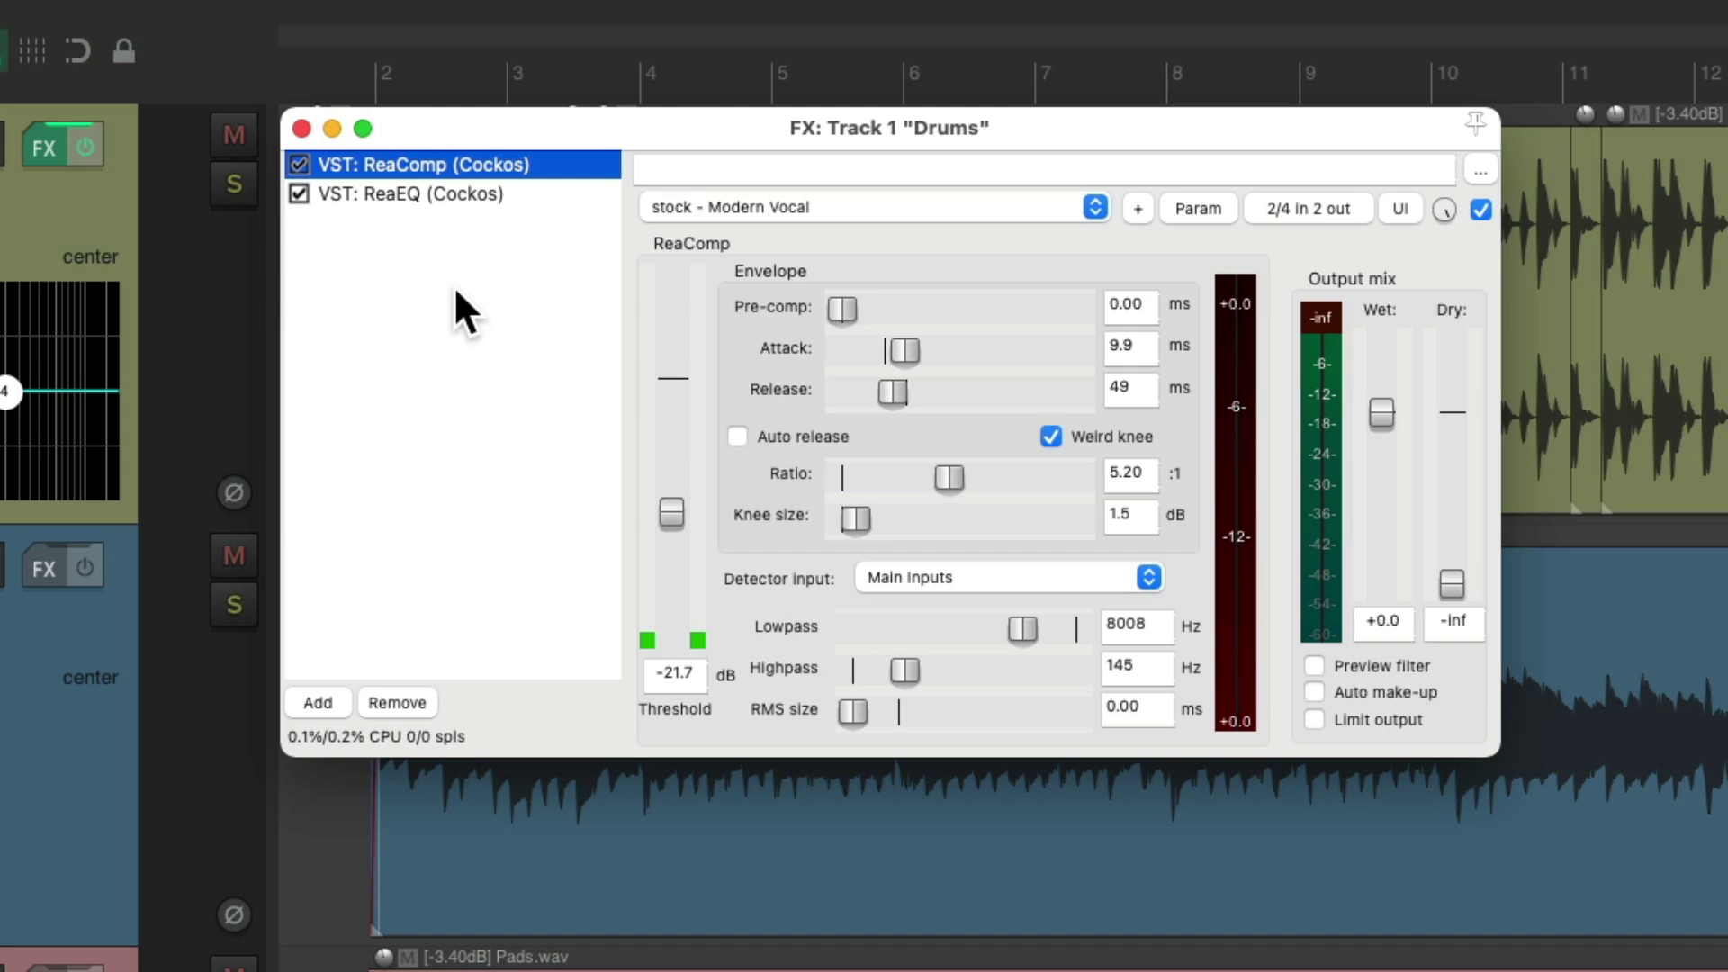
Set ReaComp's default settings for new instances to show its embedded UI in the TCP
{"action": "double_click", "coordinate": [486, 284]}
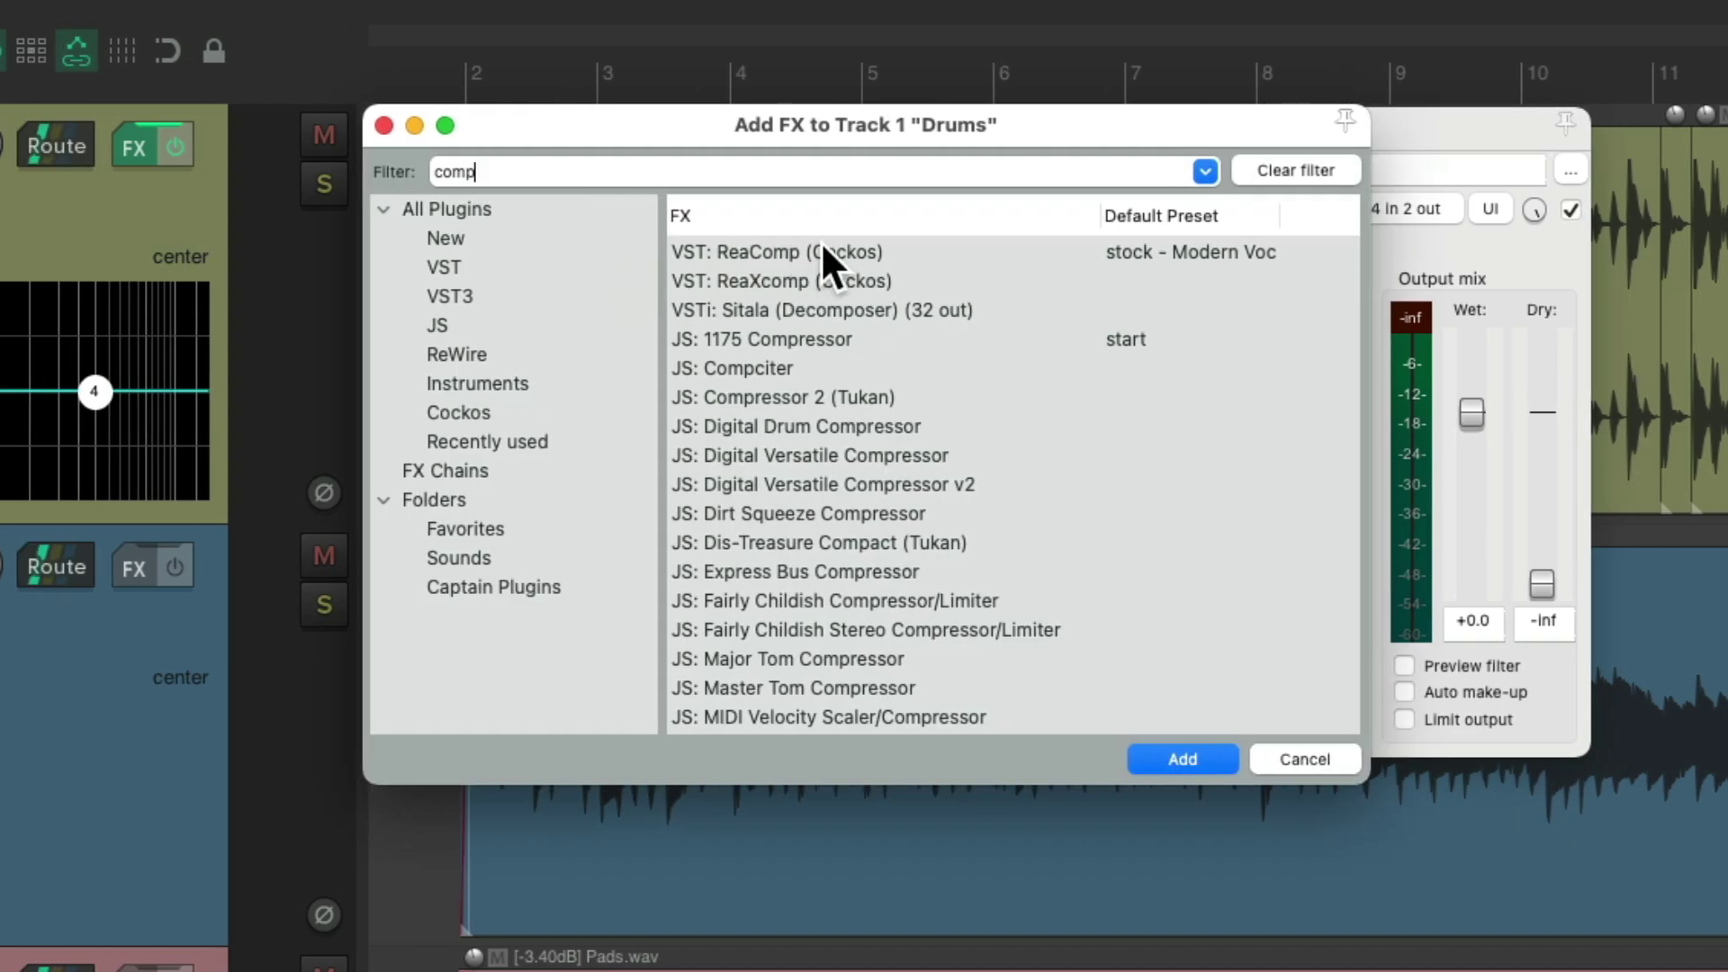
{"action": "left_click", "coordinate": [867, 245]}
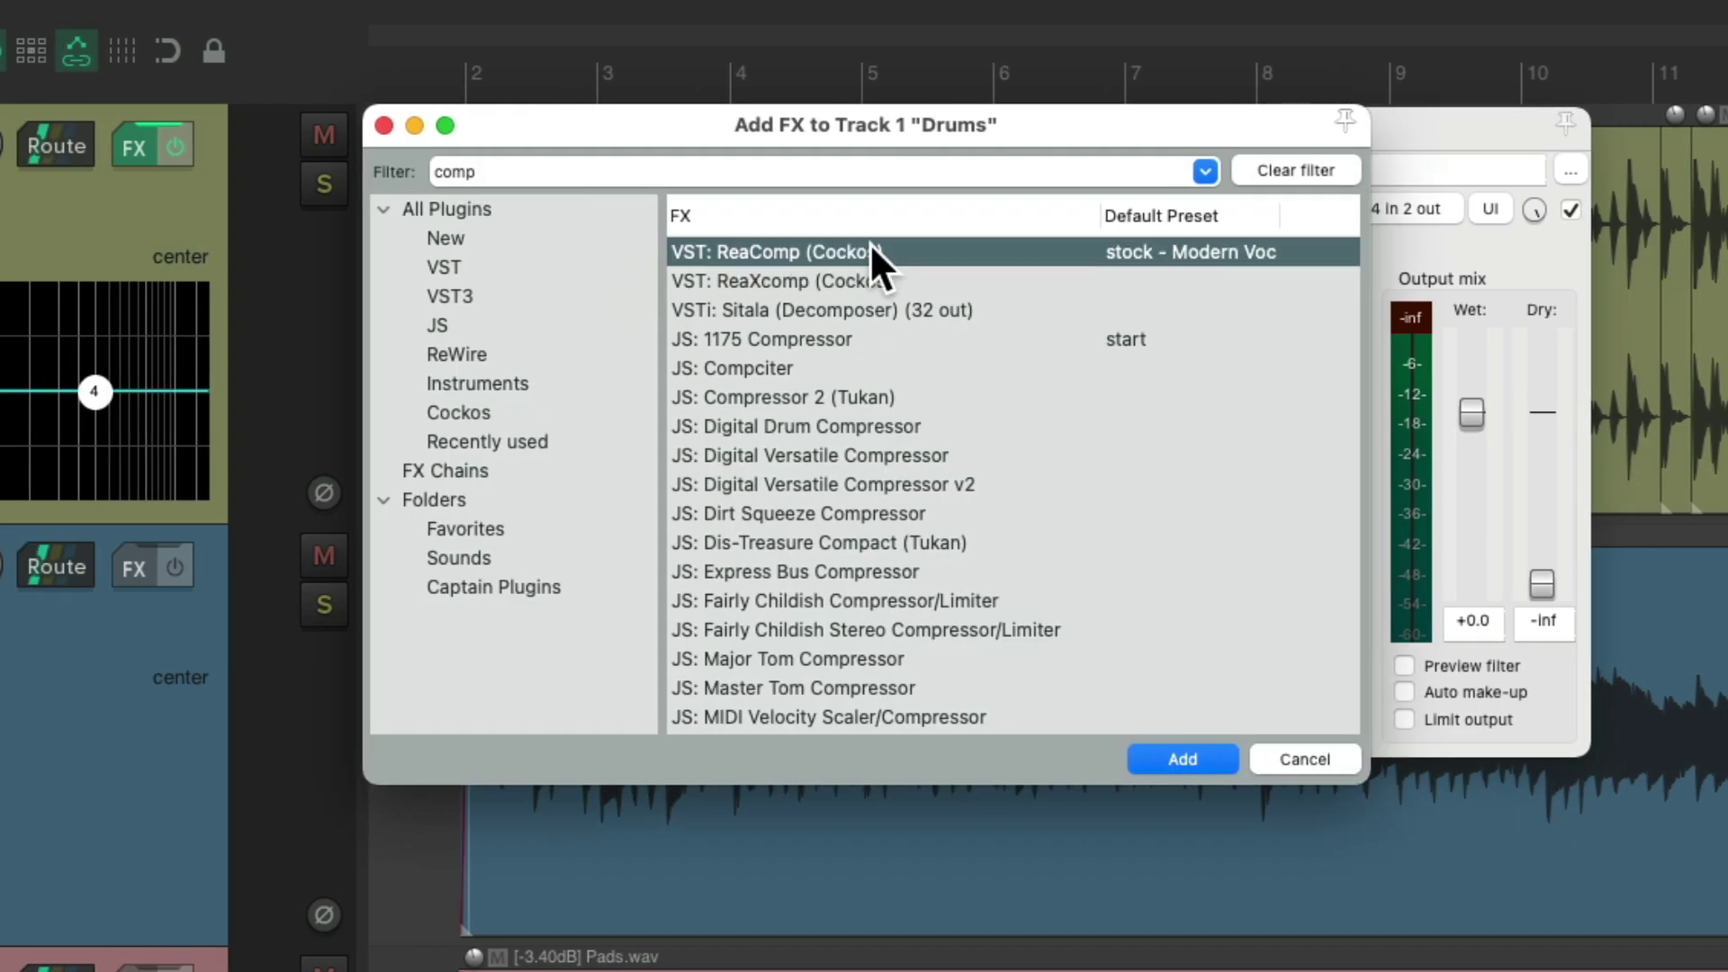
{"action": "right_click", "coordinate": [929, 246]}
{"action": "mouse_move", "coordinate": [1057, 650]}
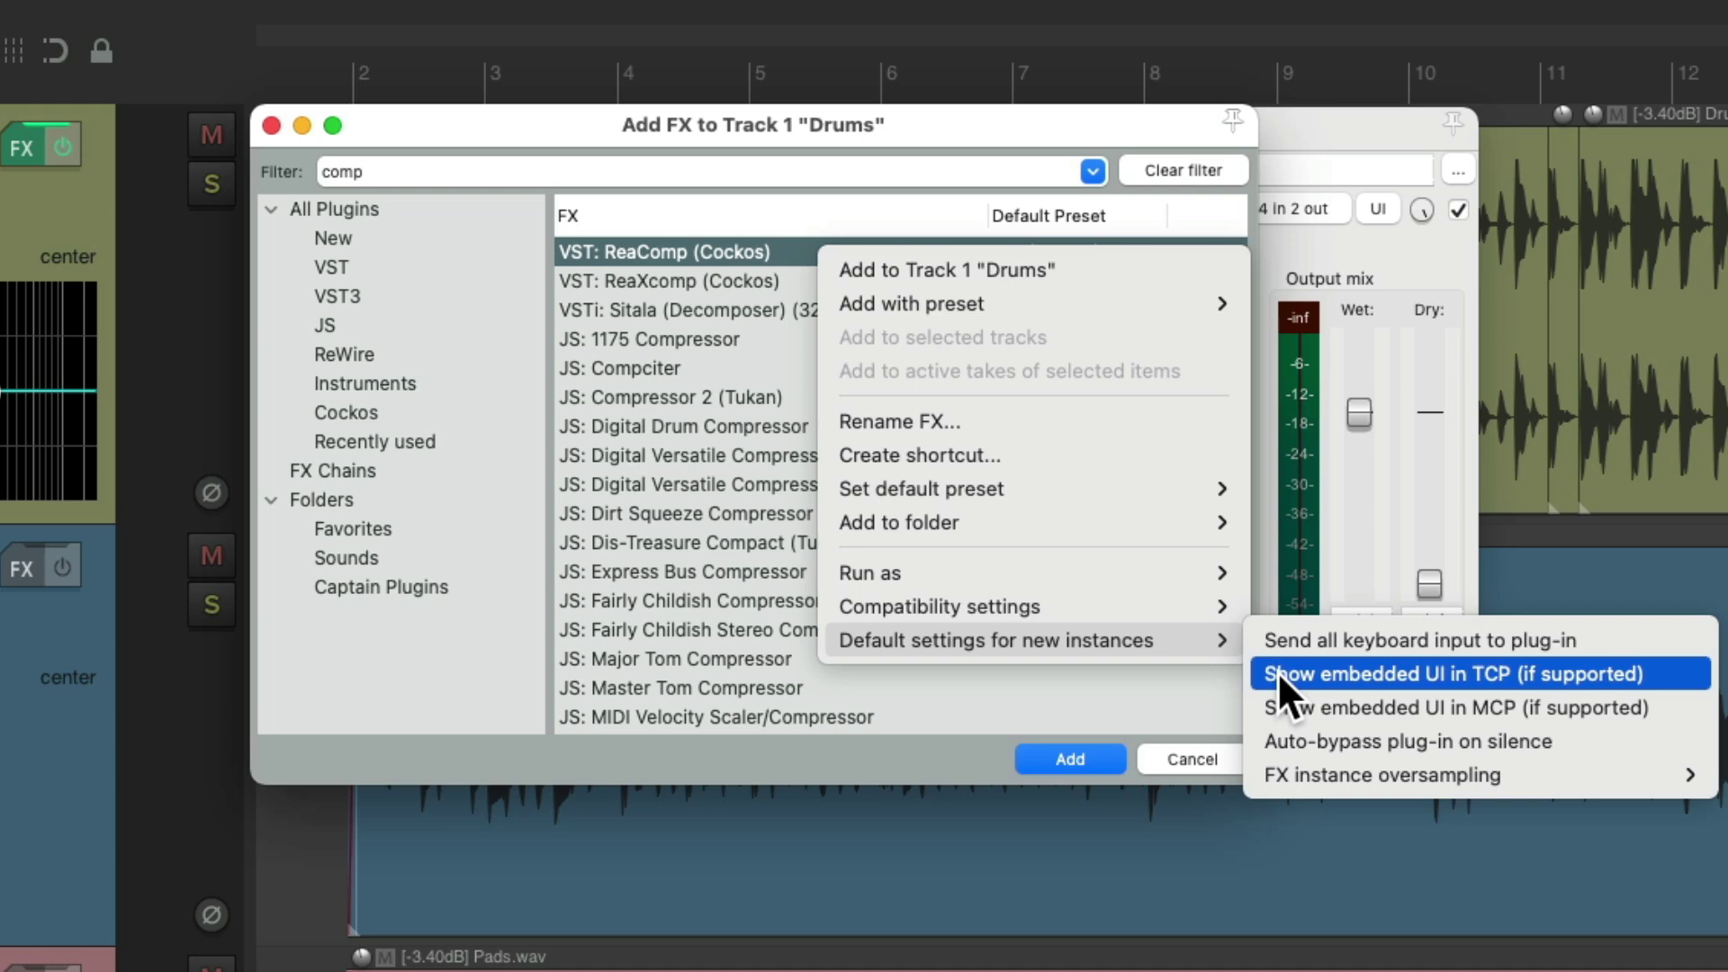
{"action": "left_click", "coordinate": [1427, 673]}
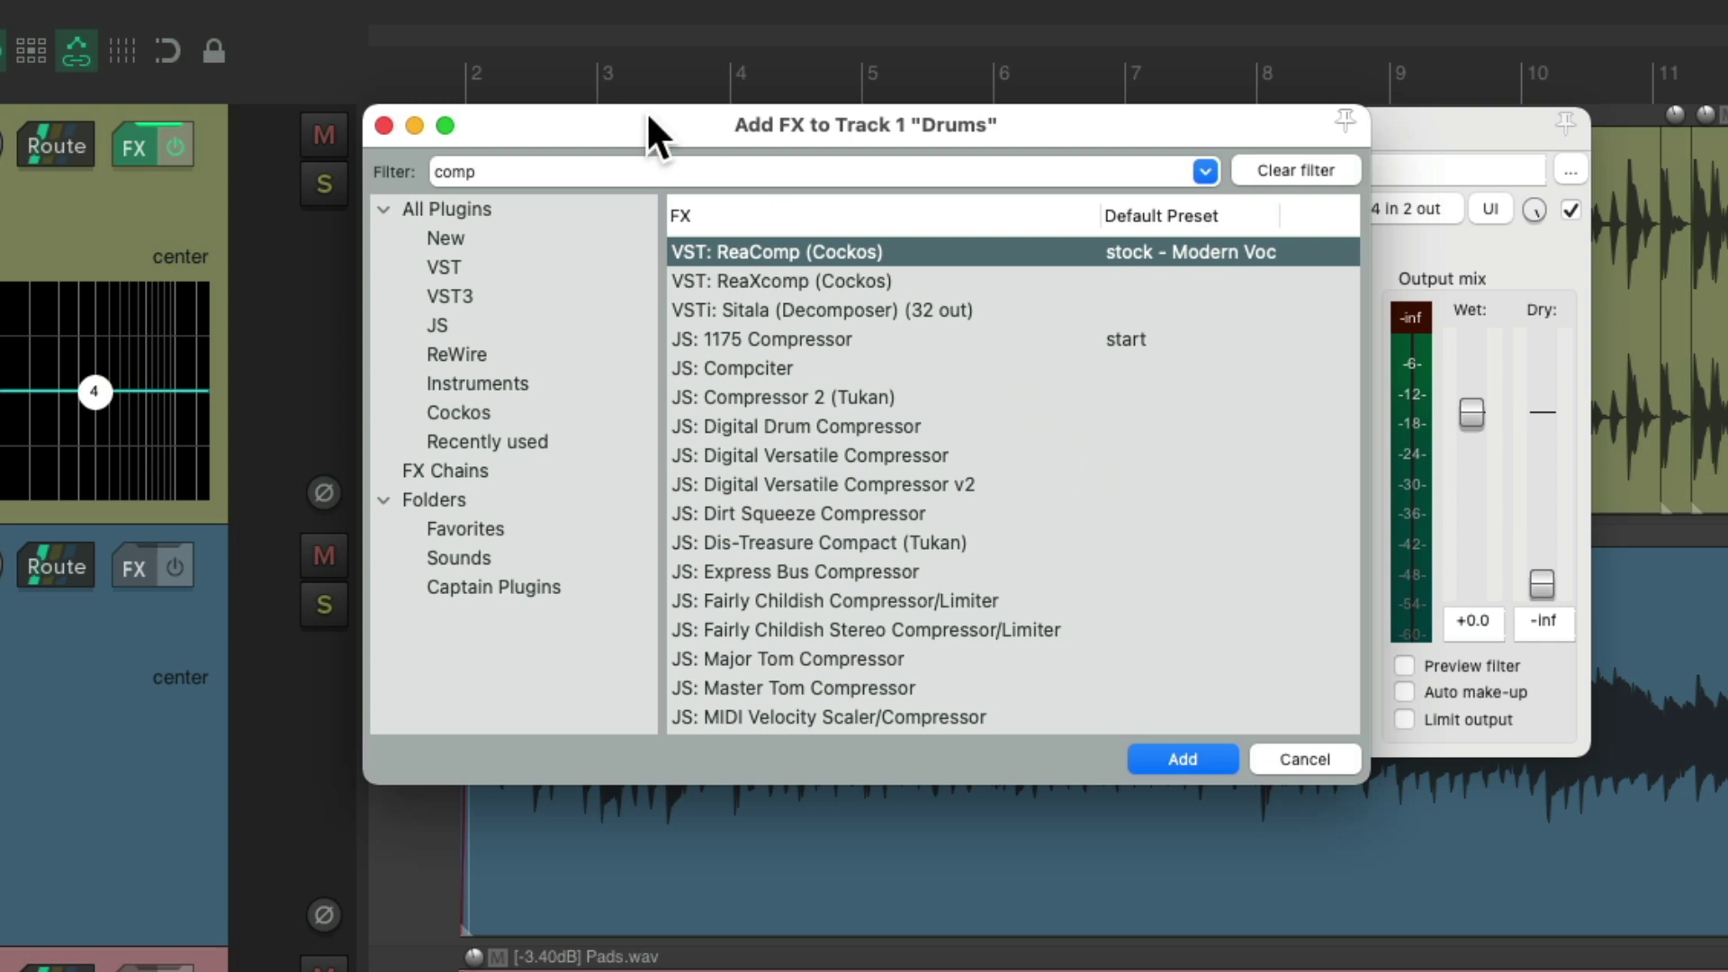
Find ReaEQ with the filter "eq", set its new instances to show the embedded UI in the TCP by default, and close the FX browser
{"action": "key", "text": "BackSpace"}
{"action": "key", "text": "BackSpace"}
{"action": "key", "text": "BackSpace"}
{"action": "key", "text": "BackSpace"}
{"action": "type", "text": "eq"}
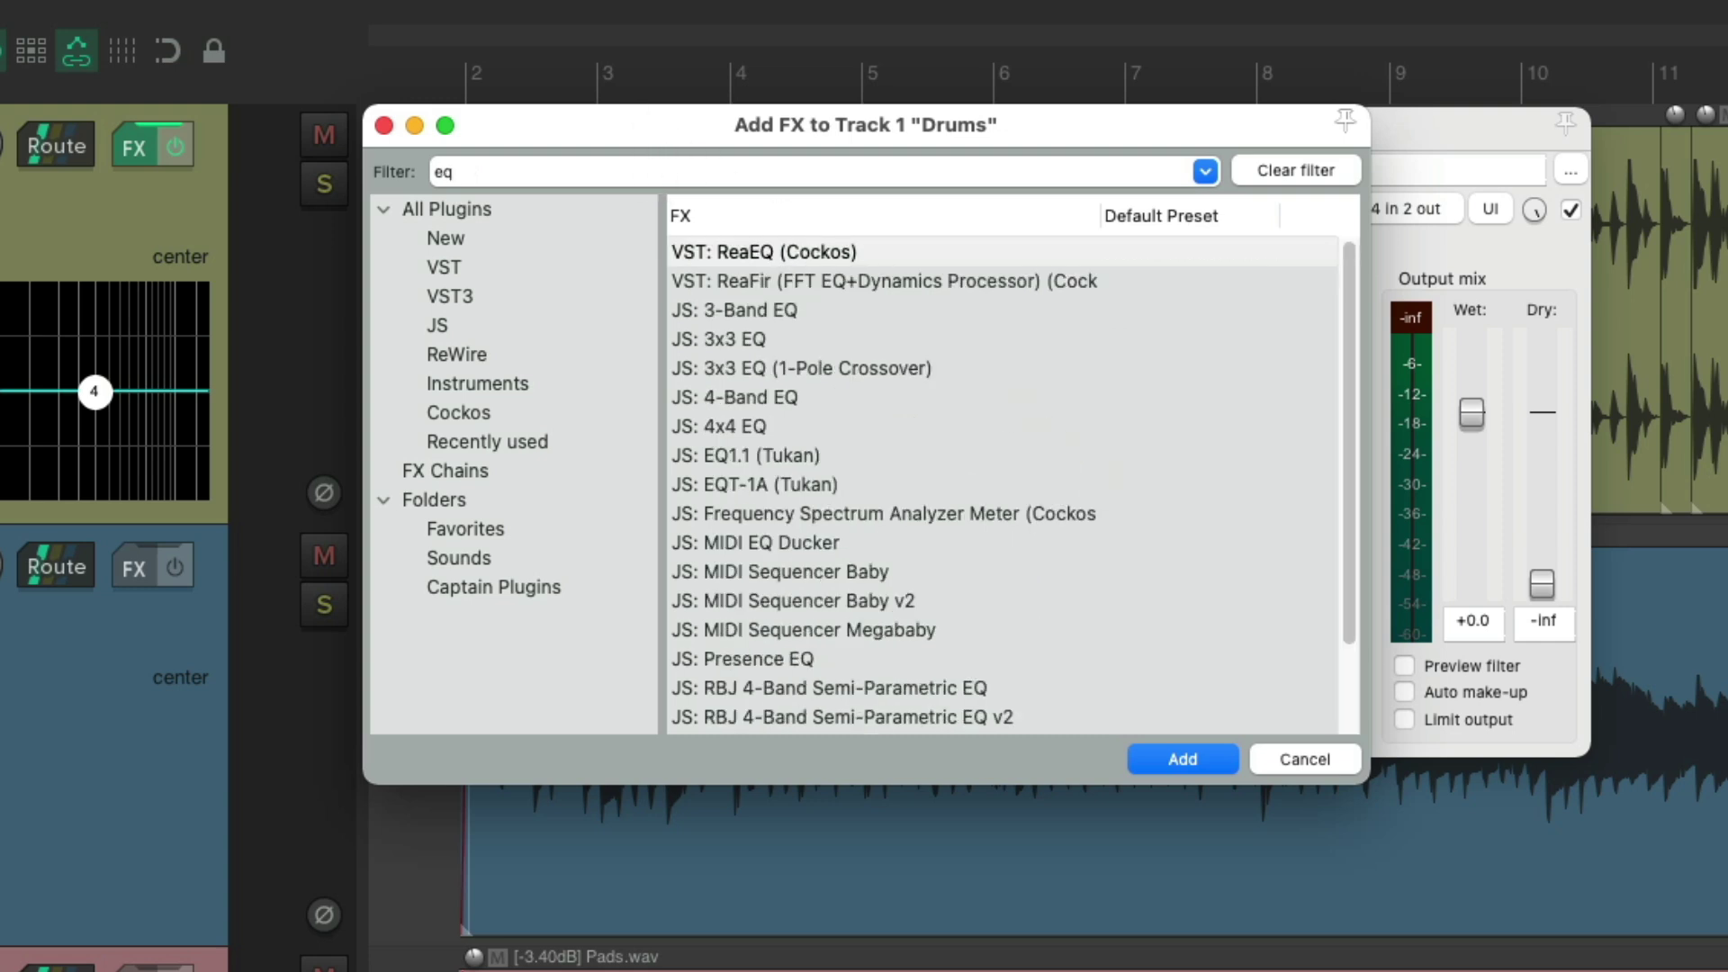
{"action": "left_click", "coordinate": [927, 245]}
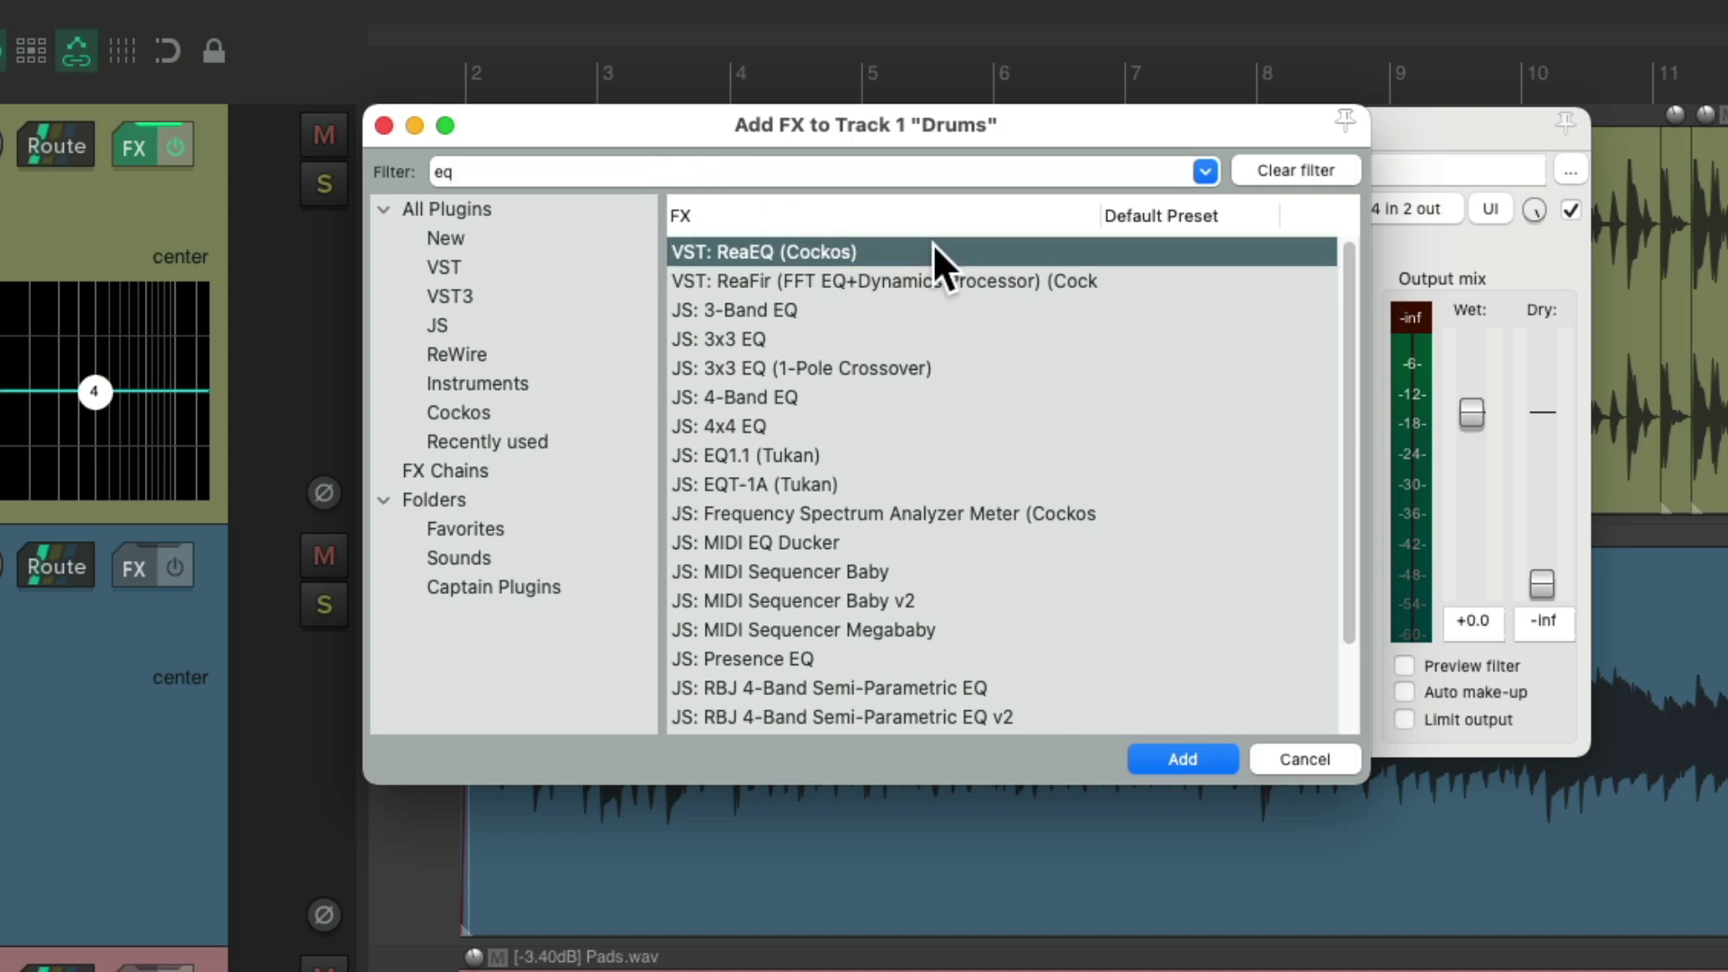
{"action": "right_click", "coordinate": [933, 244]}
{"action": "mouse_move", "coordinate": [965, 672]}
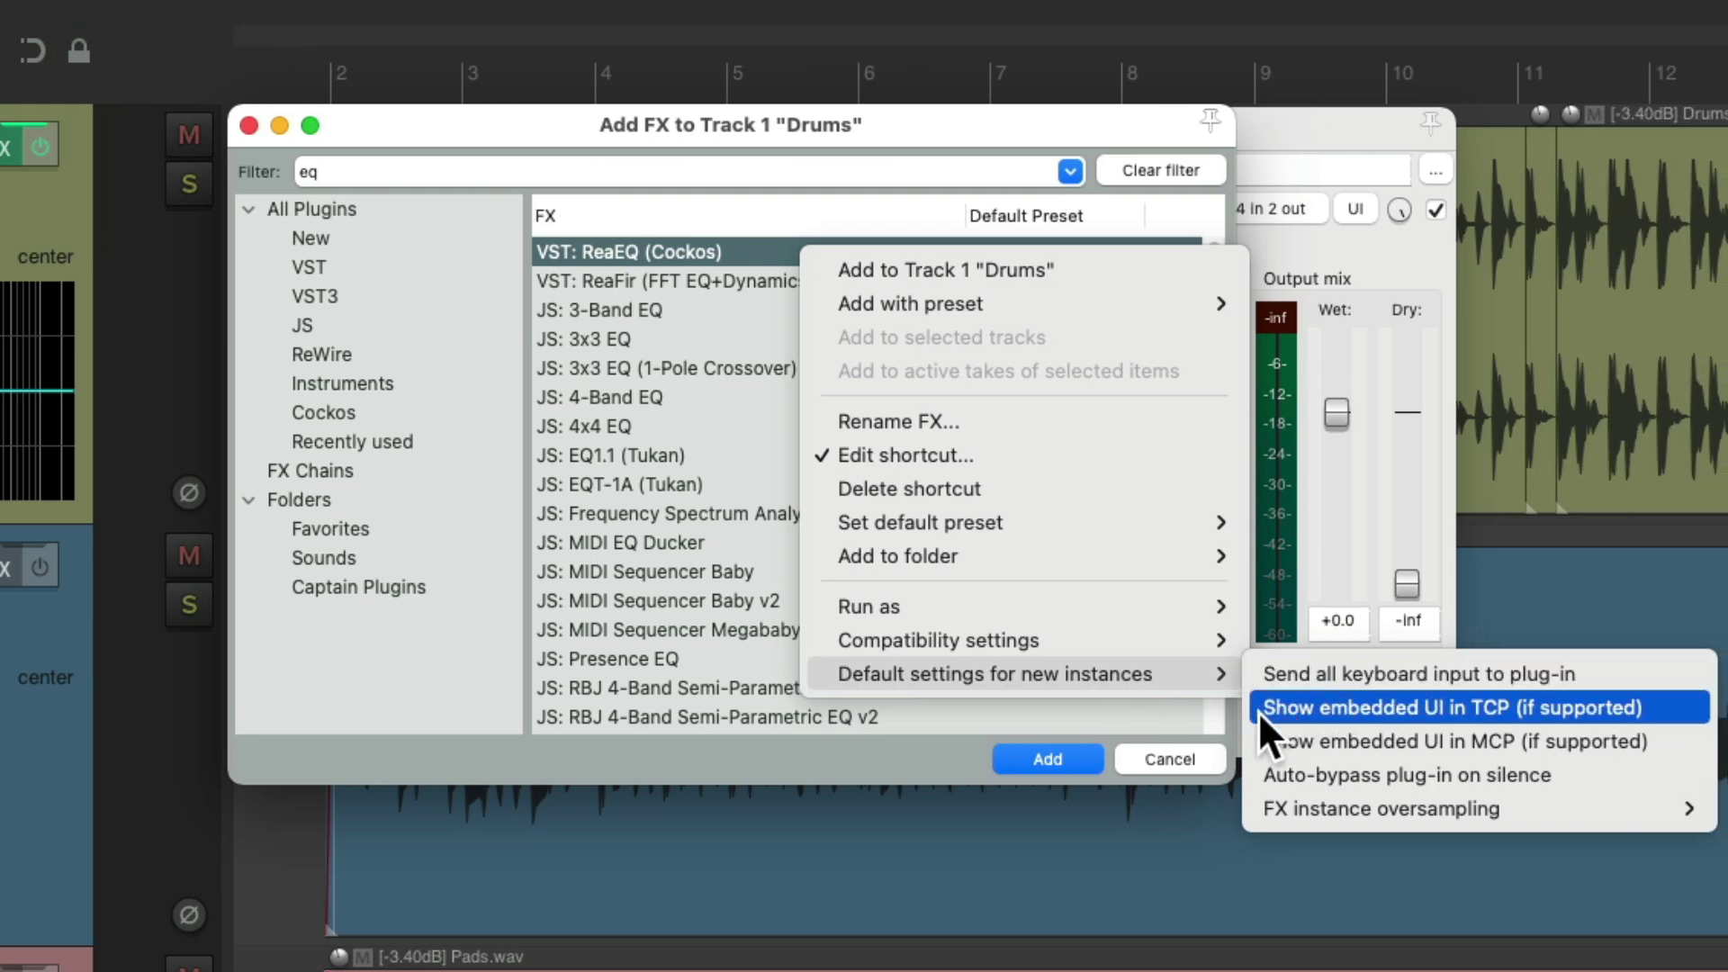
{"action": "left_click", "coordinate": [1258, 709]}
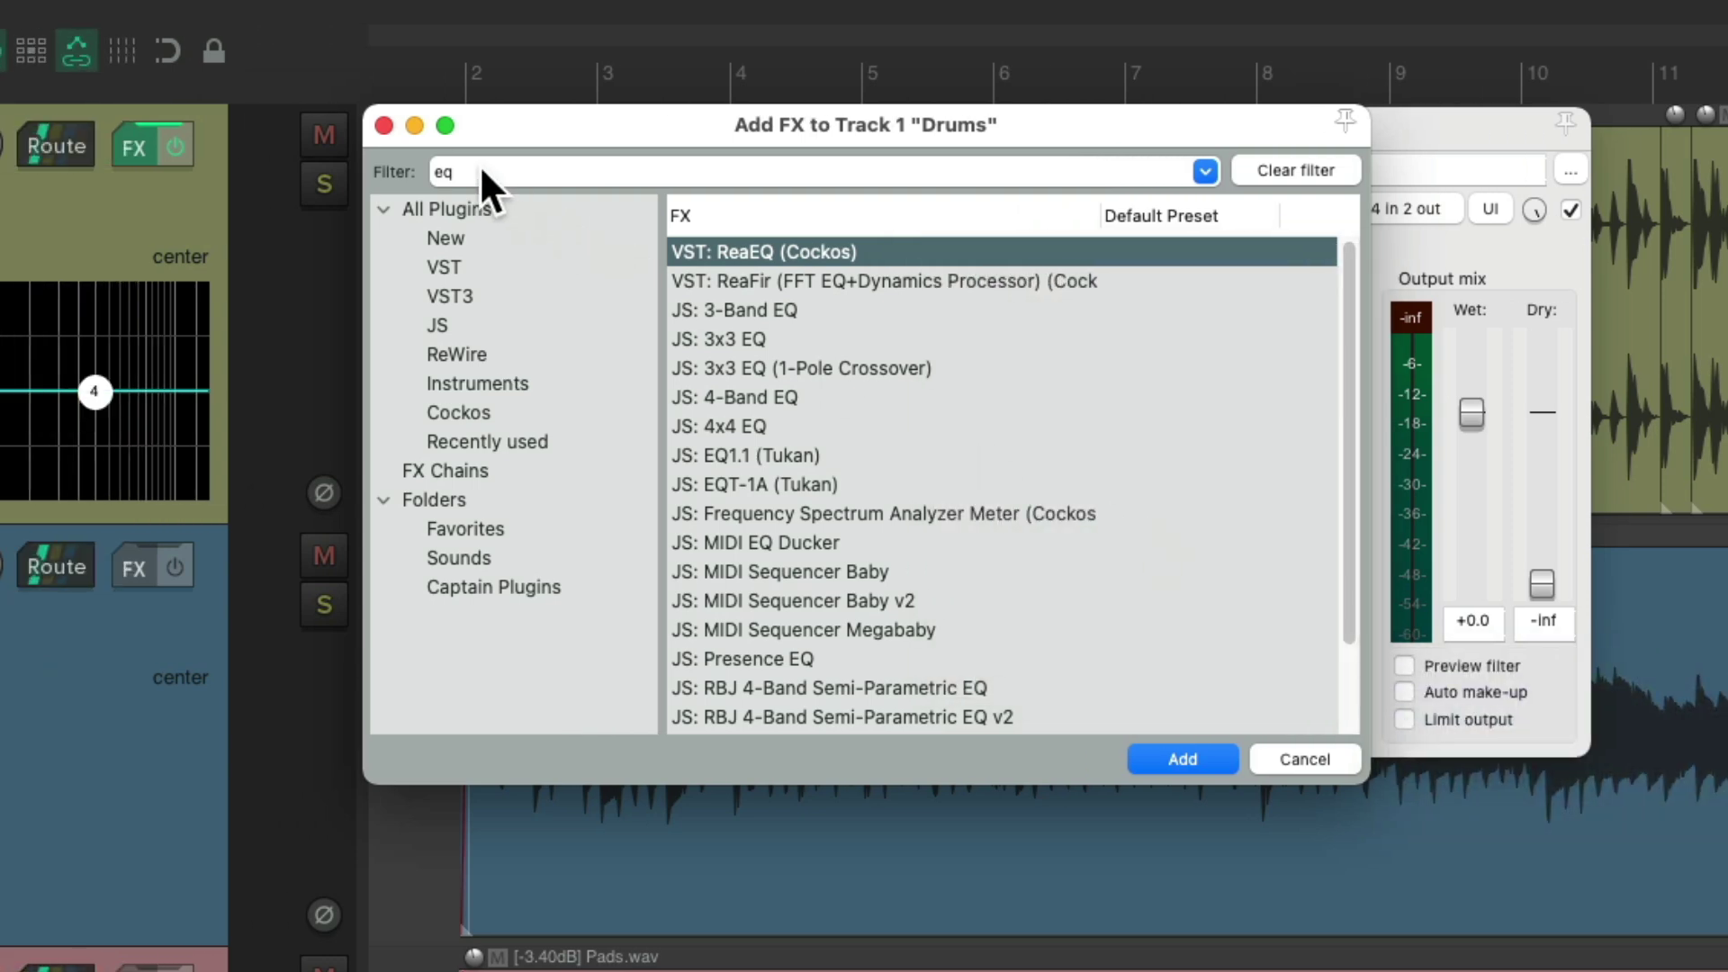
{"action": "left_click", "coordinate": [385, 126]}
Remove both ReaComp and ReaEQ from the Drums track's FX chain
{"action": "left_click", "coordinate": [520, 164]}
{"action": "left_click", "coordinate": [533, 193], "text": "shift"}
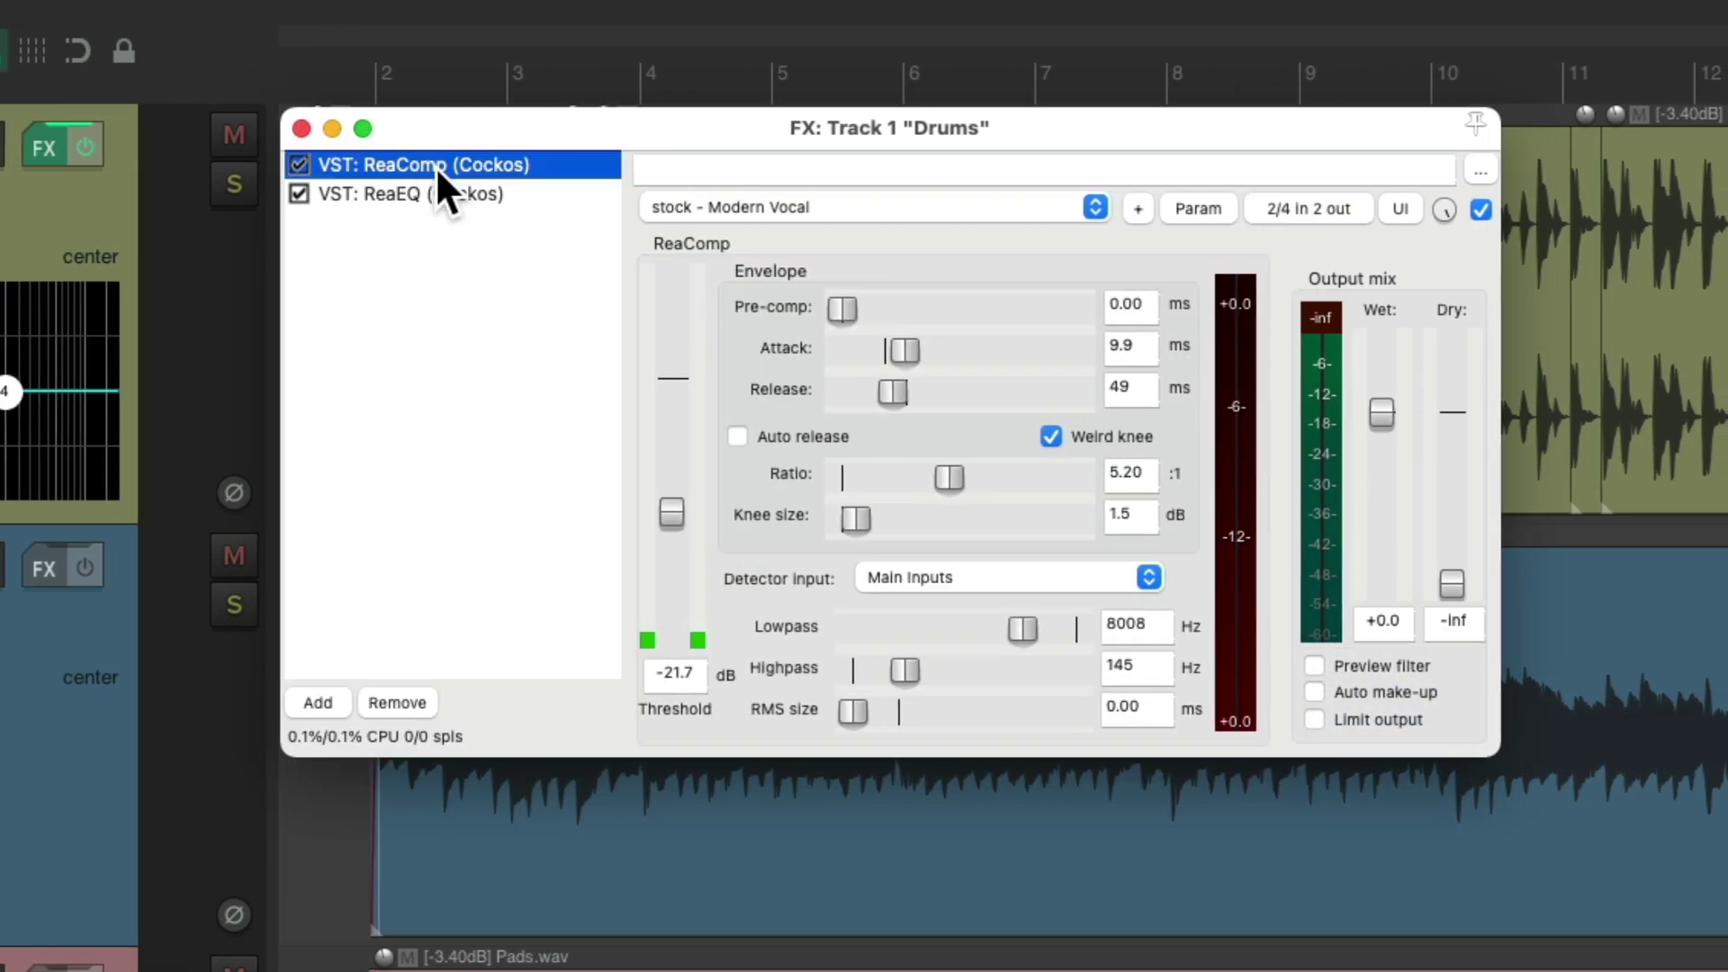
{"action": "key", "text": "Delete"}
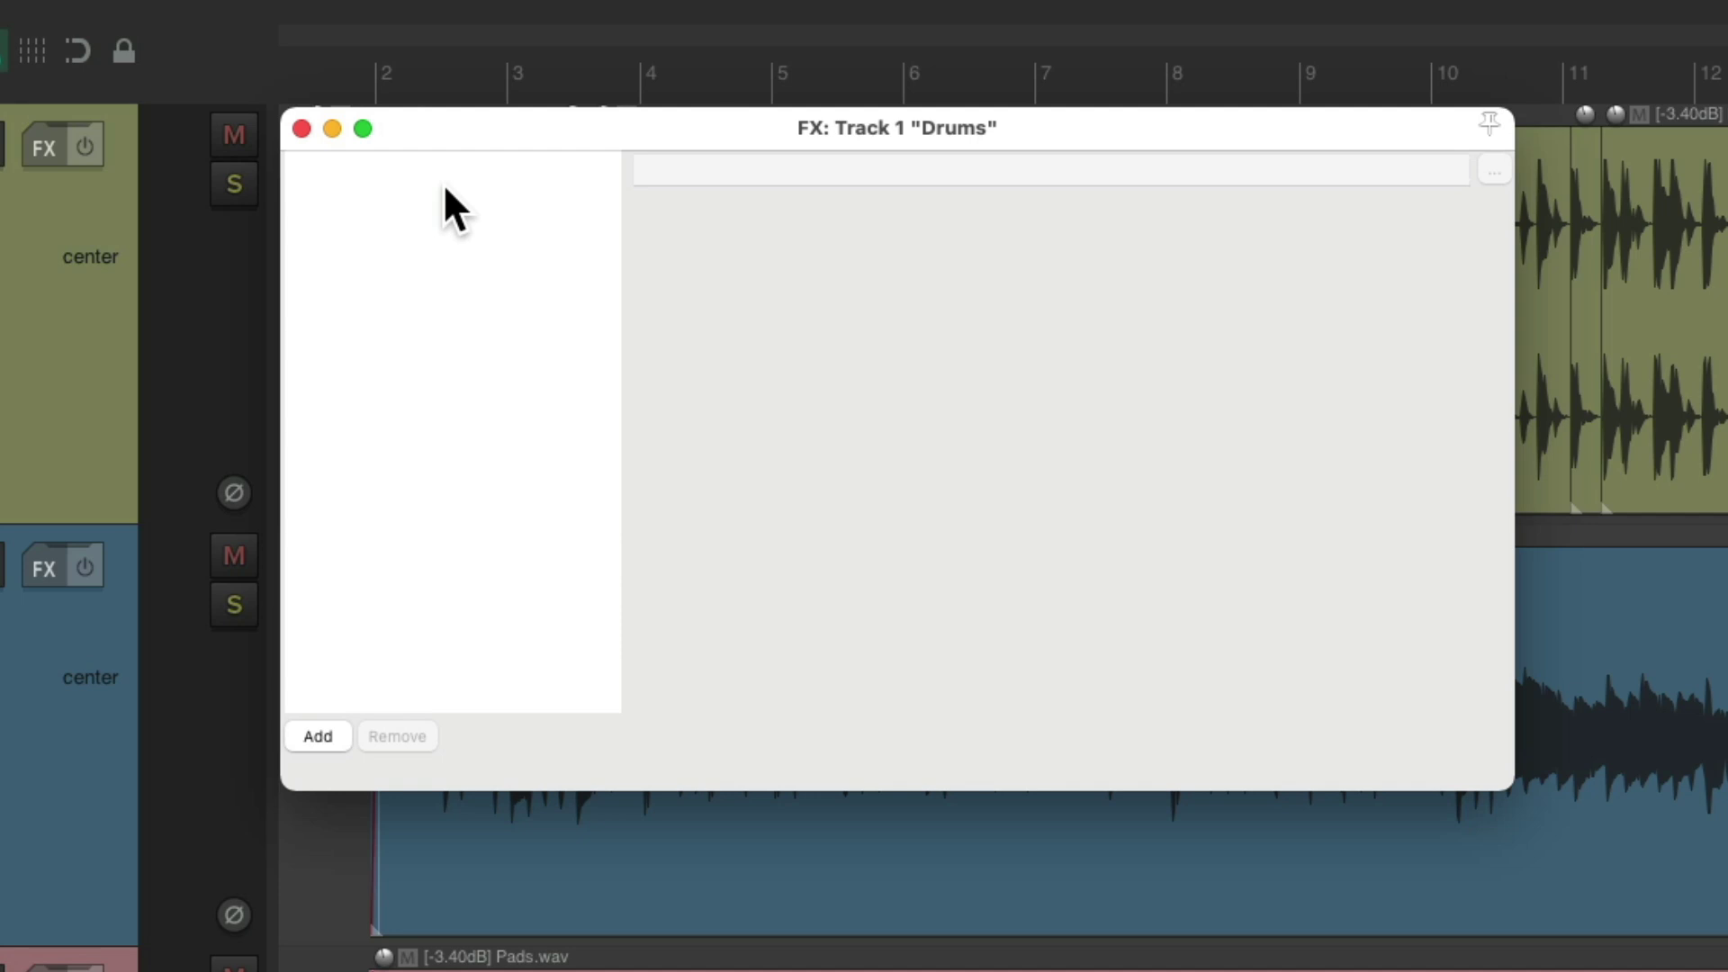
Add fresh ReaComp and ReaEQ instances to the Drums track to test the embedded-UI default
{"action": "double_click", "coordinate": [482, 186]}
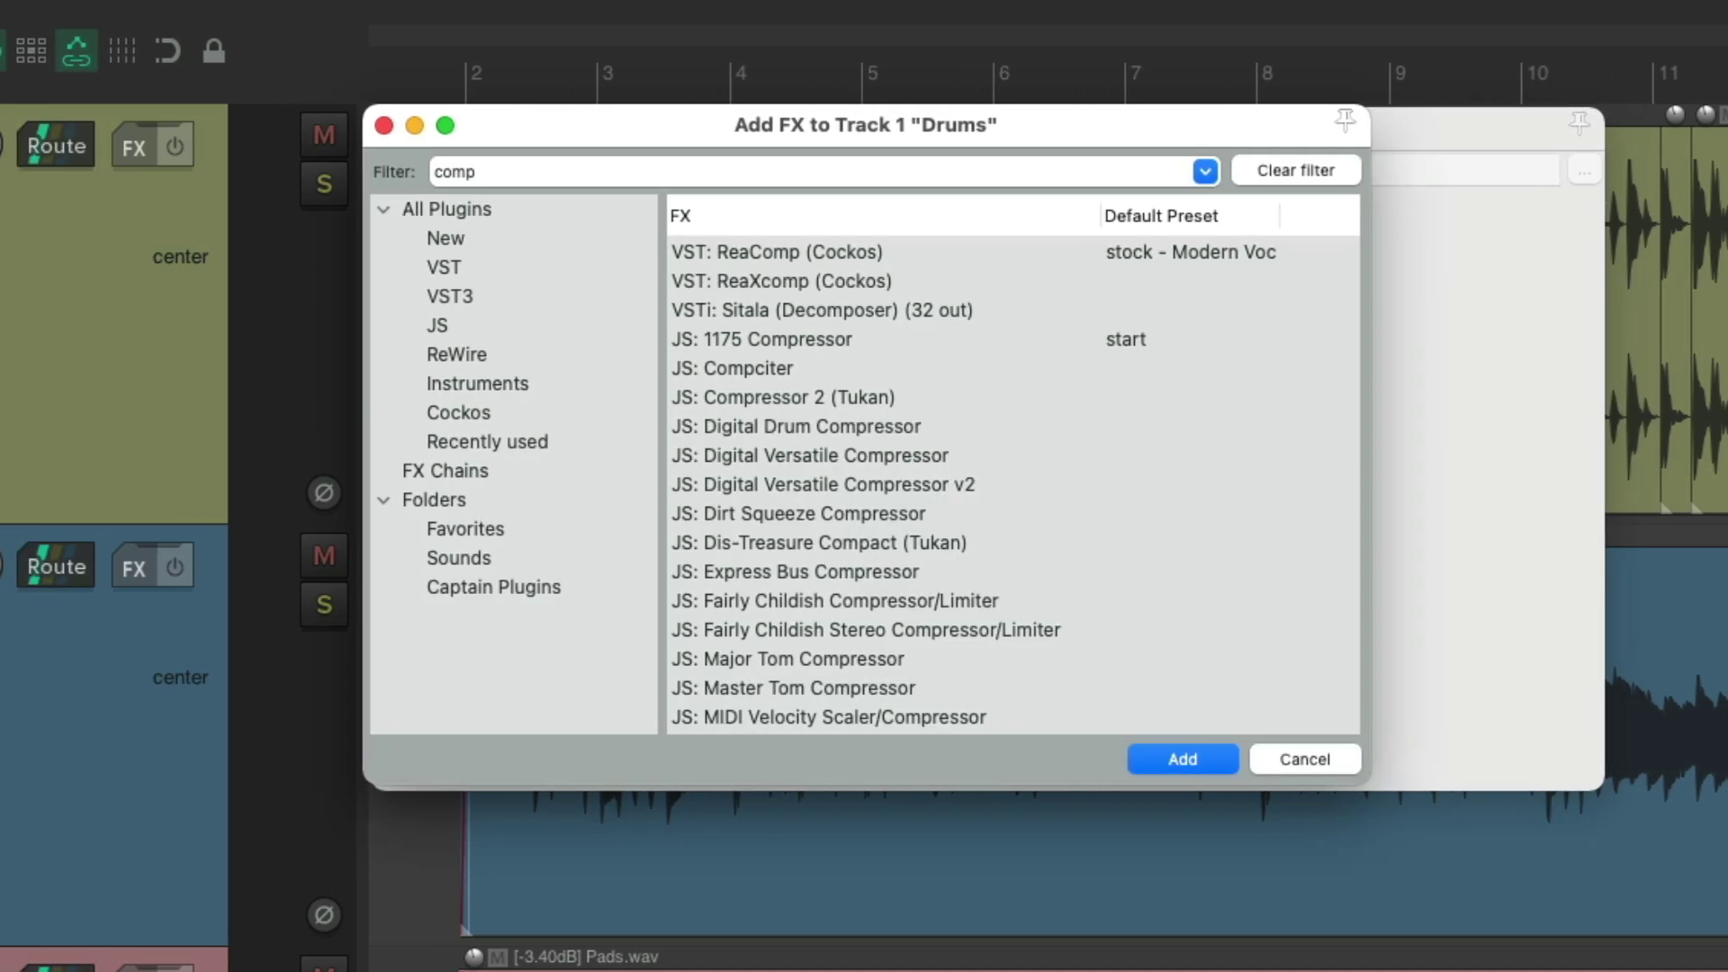
{"action": "left_click", "coordinate": [650, 245]}
{"action": "double_click", "coordinate": [740, 249]}
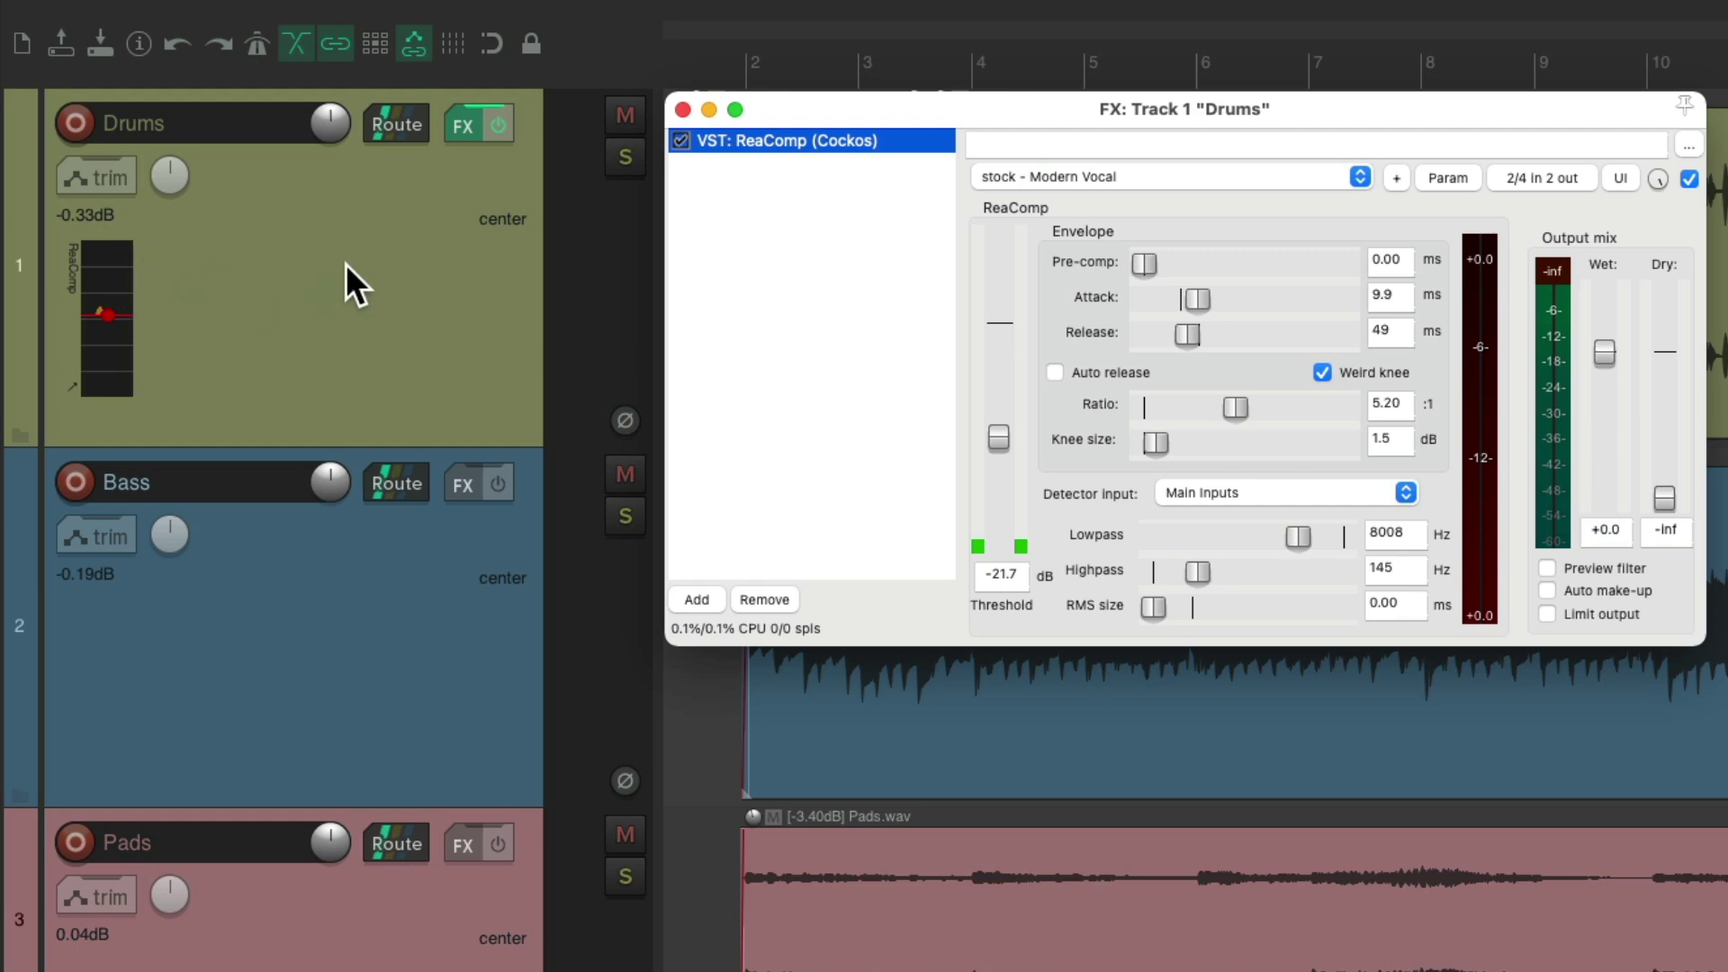
{"action": "double_click", "coordinate": [802, 202]}
{"action": "type", "text": "eq"}
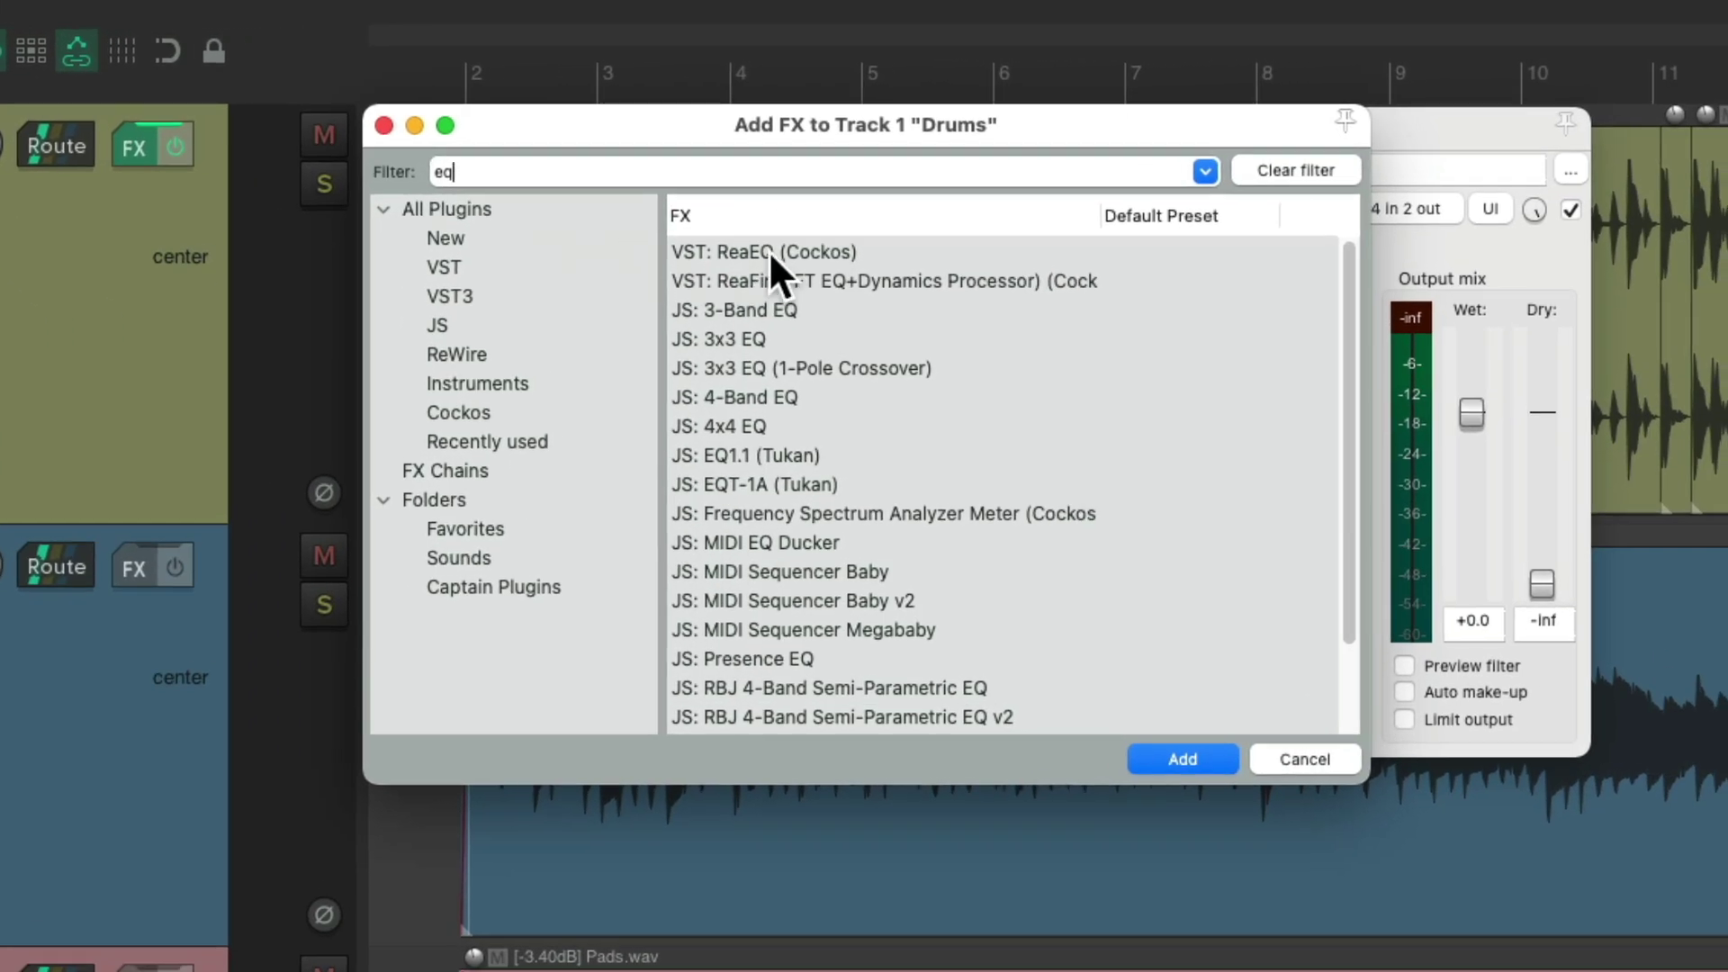
{"action": "double_click", "coordinate": [768, 250]}
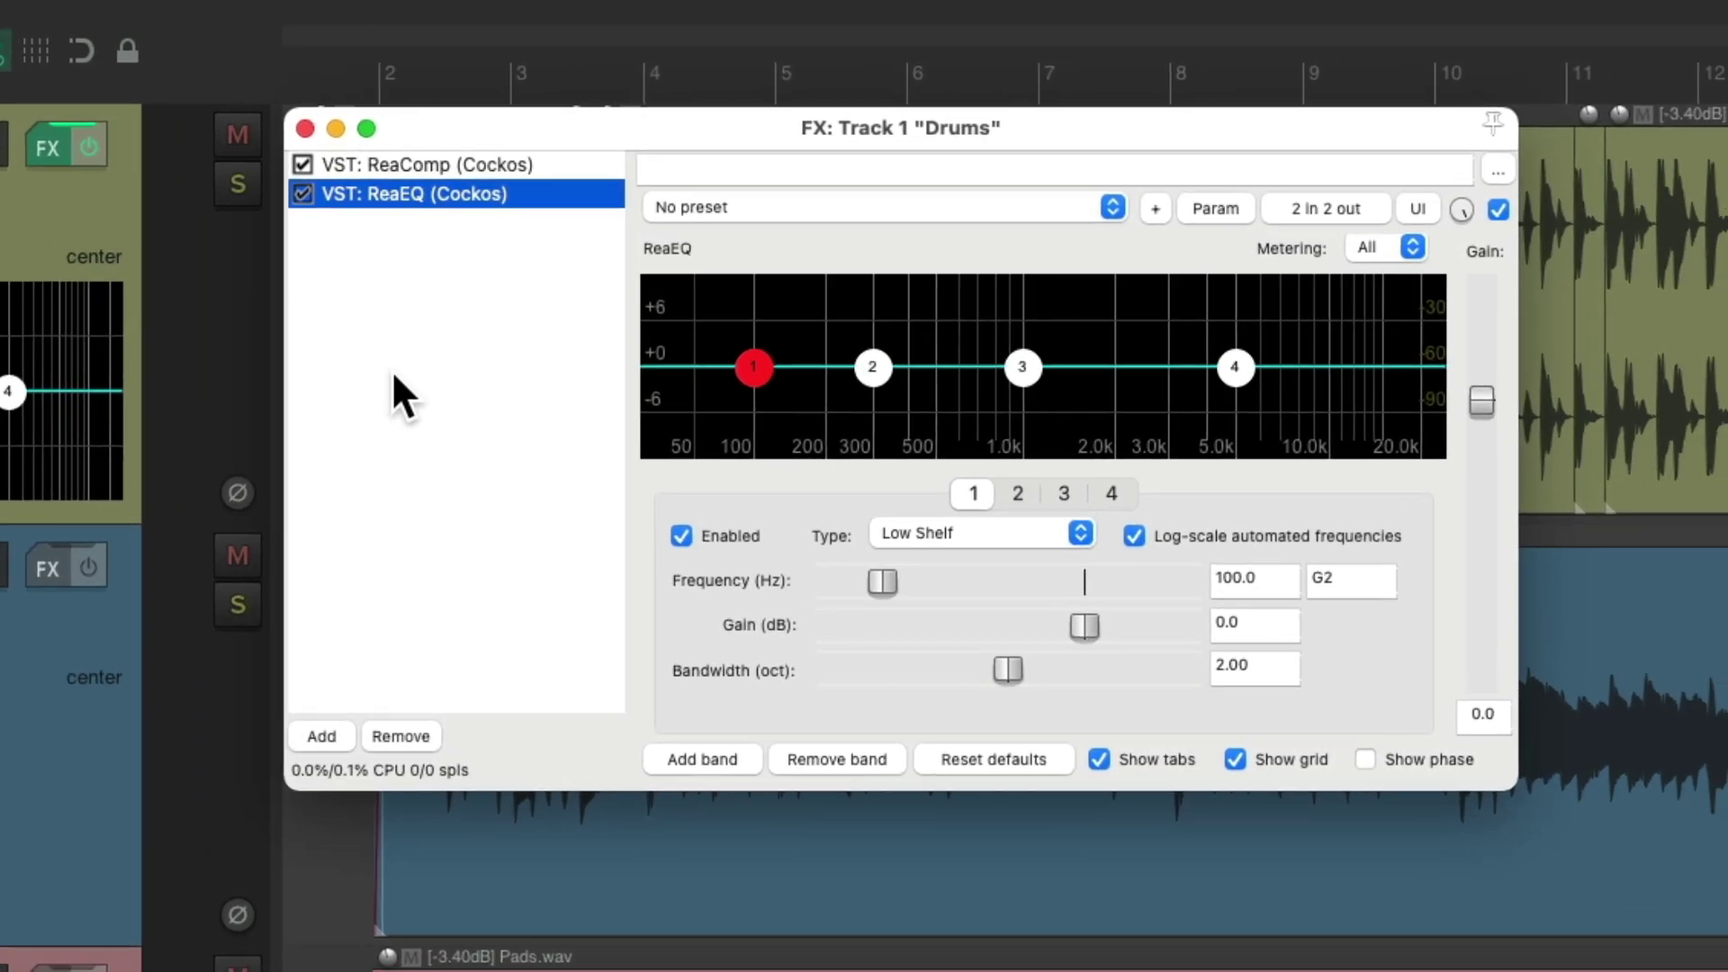
Empty the Drums track's FX chain and turn off ReaEQ's default of showing its embedded UI in the TCP for new instances
{"action": "key", "text": "super+a"}
{"action": "key", "text": "Delete"}
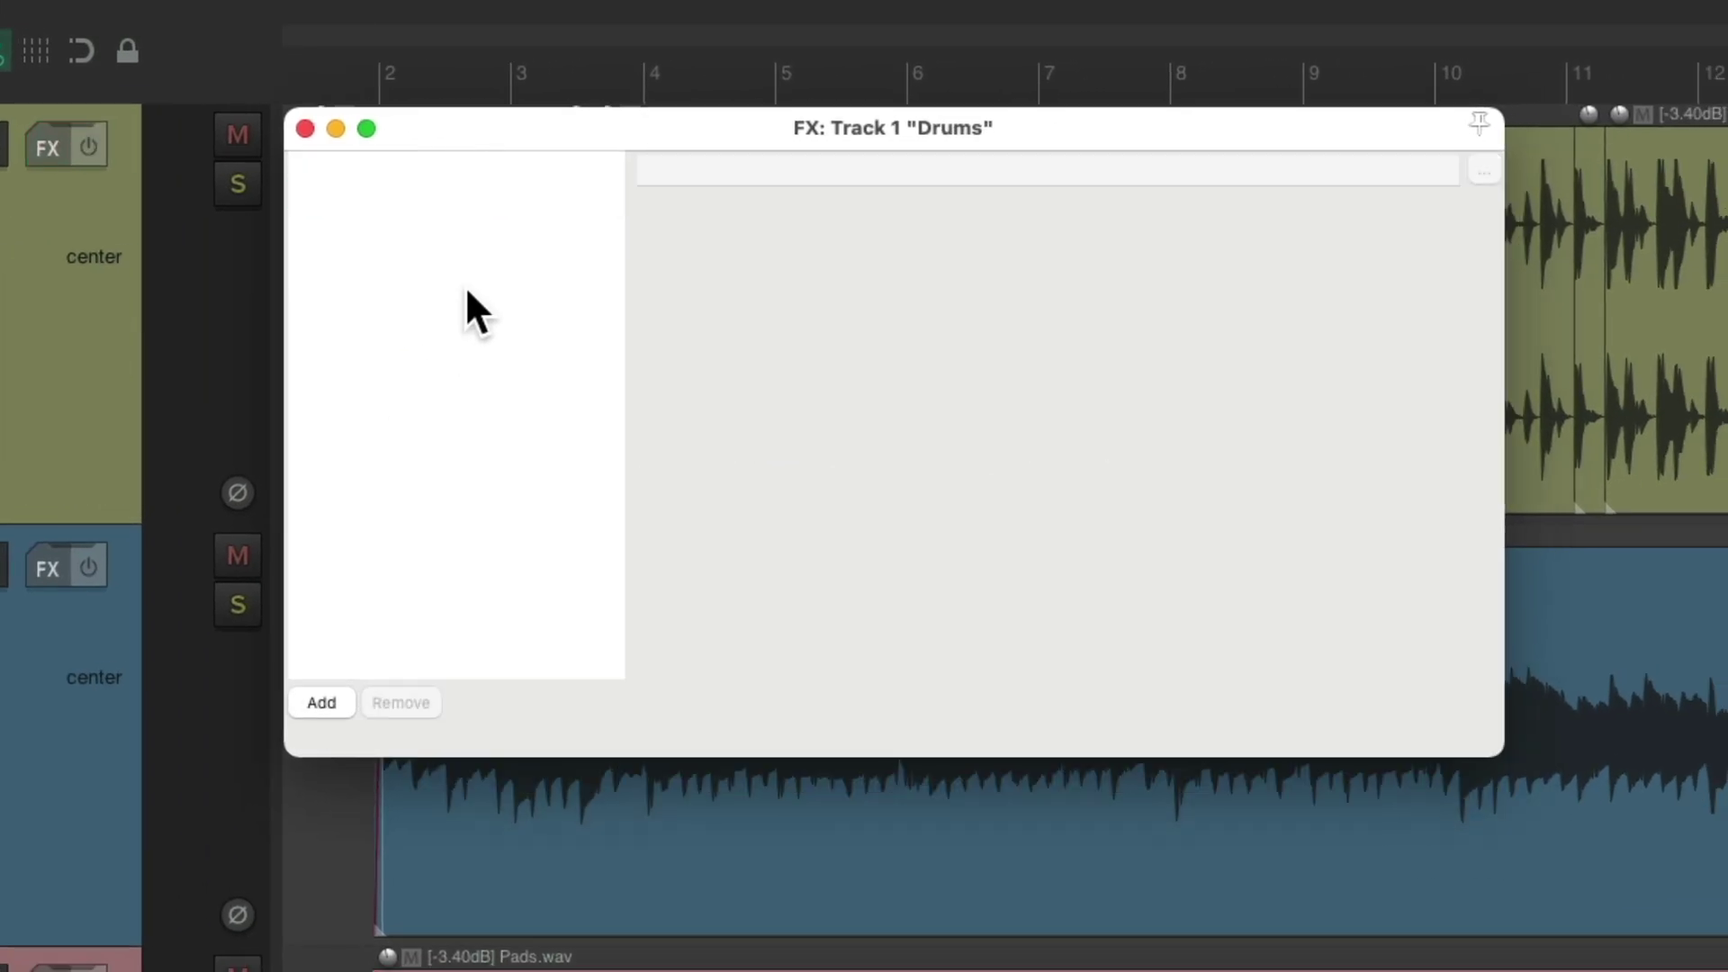
{"action": "double_click", "coordinate": [468, 291]}
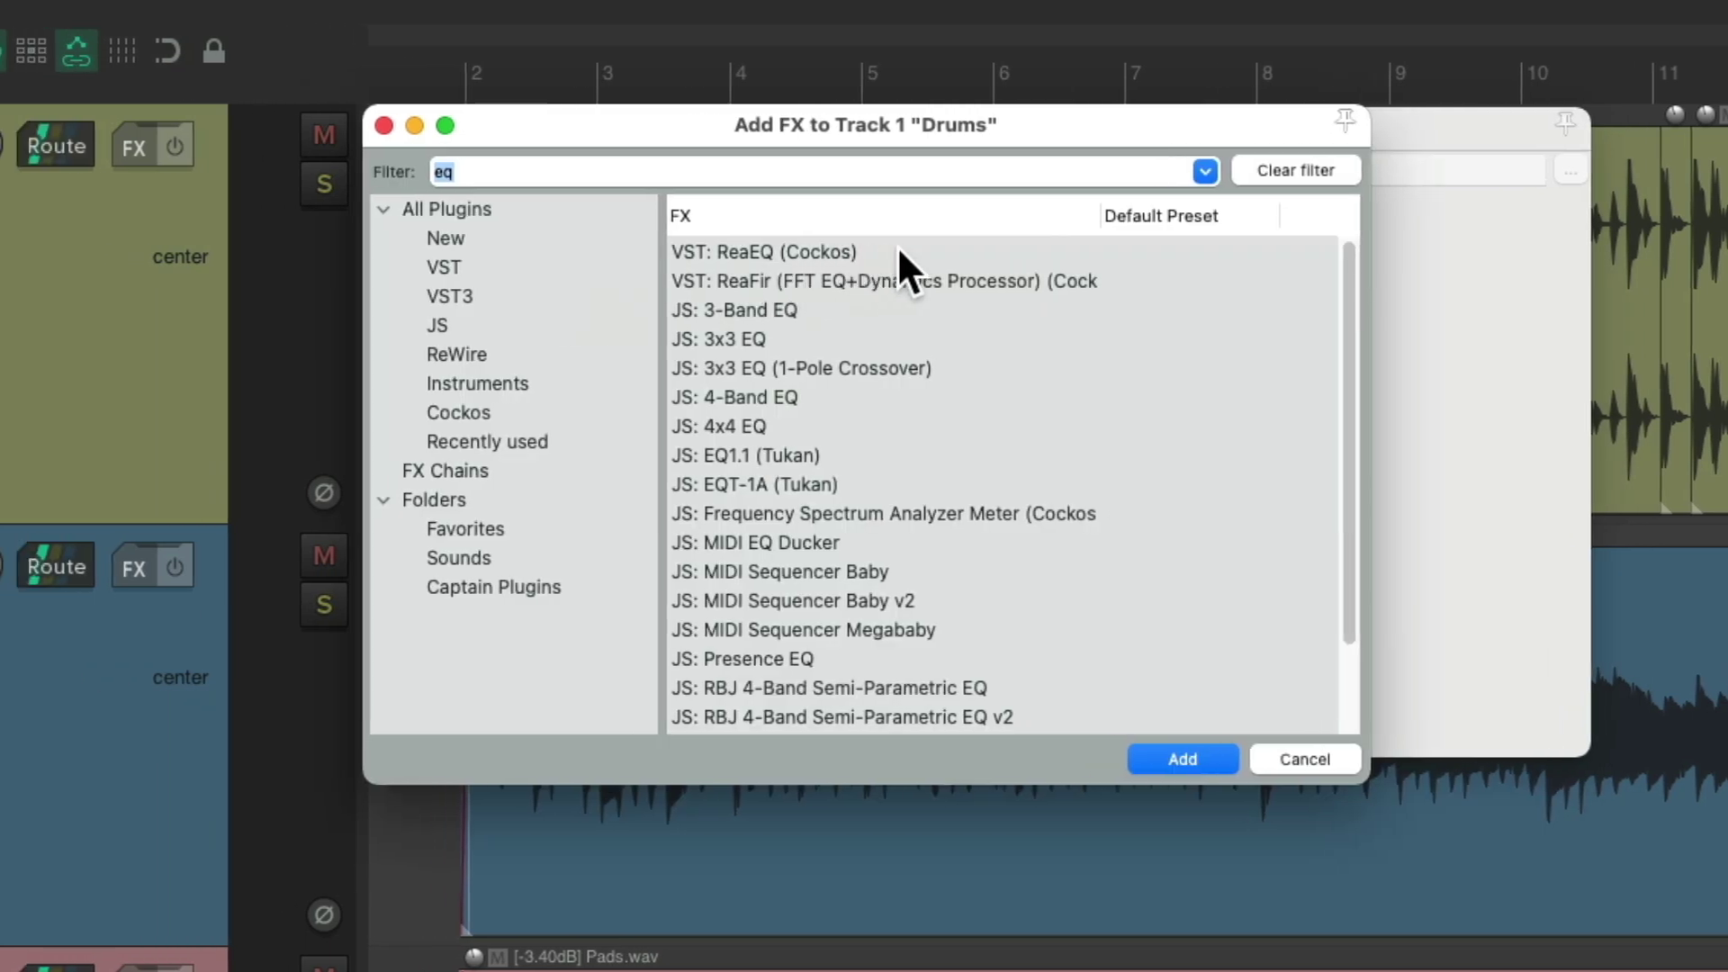
{"action": "right_click", "coordinate": [915, 252]}
{"action": "mouse_move", "coordinate": [1014, 677]}
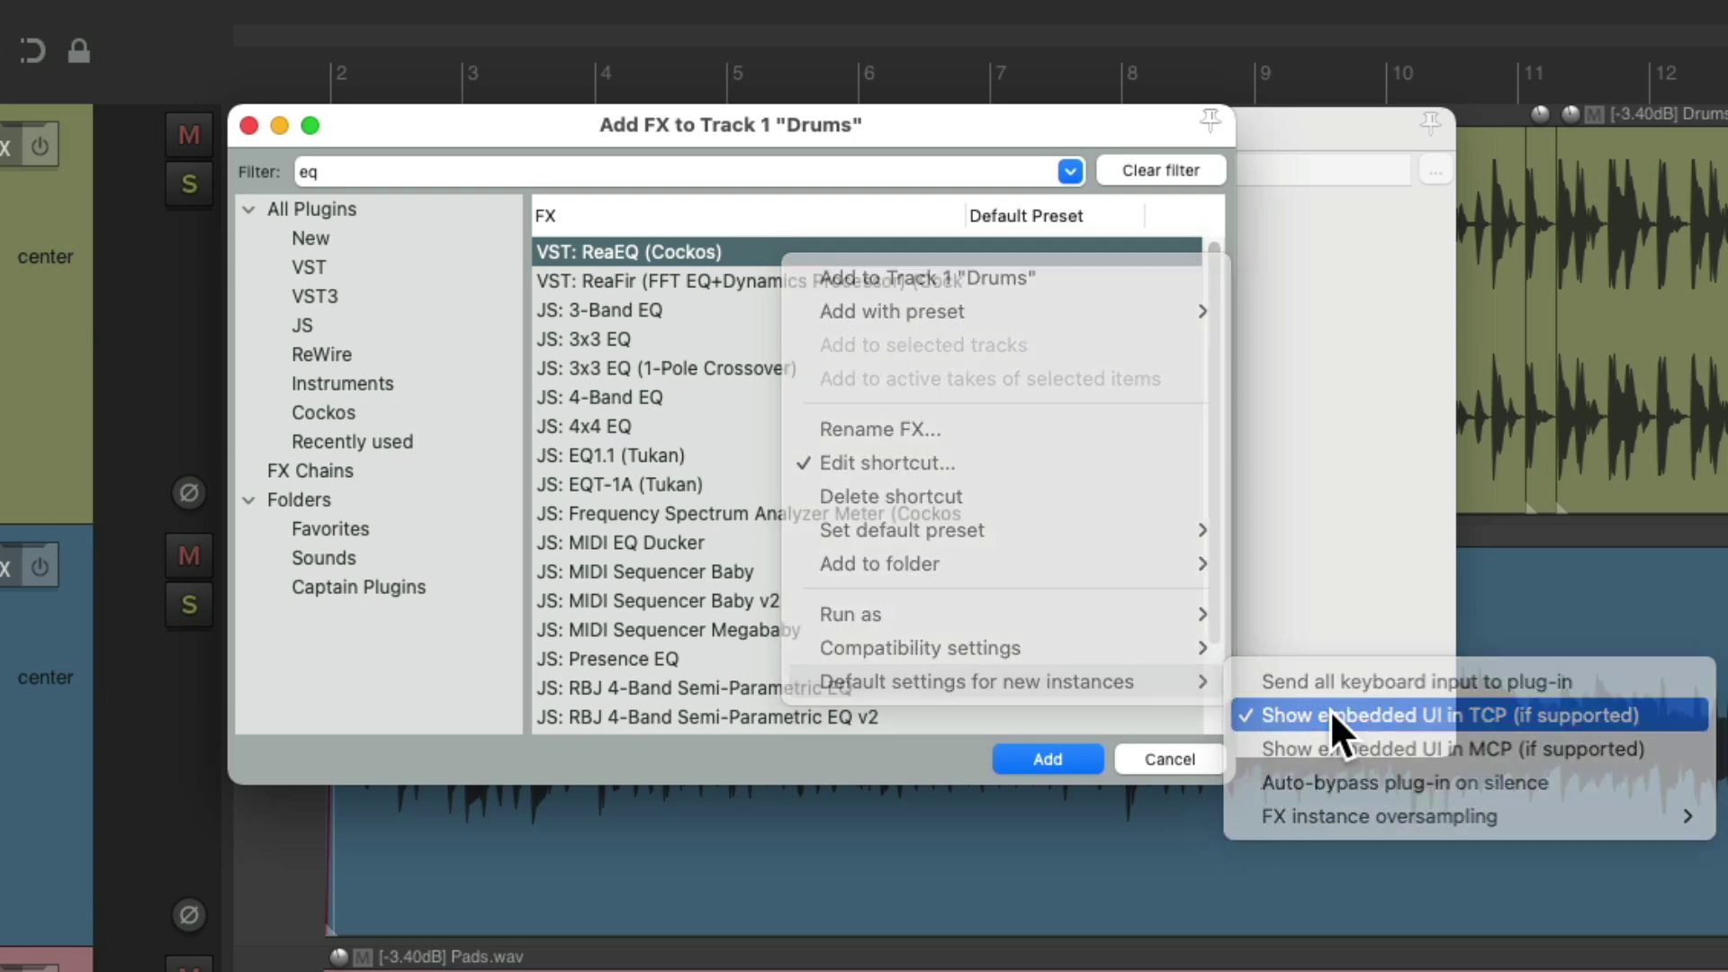
{"action": "left_click", "coordinate": [1332, 715]}
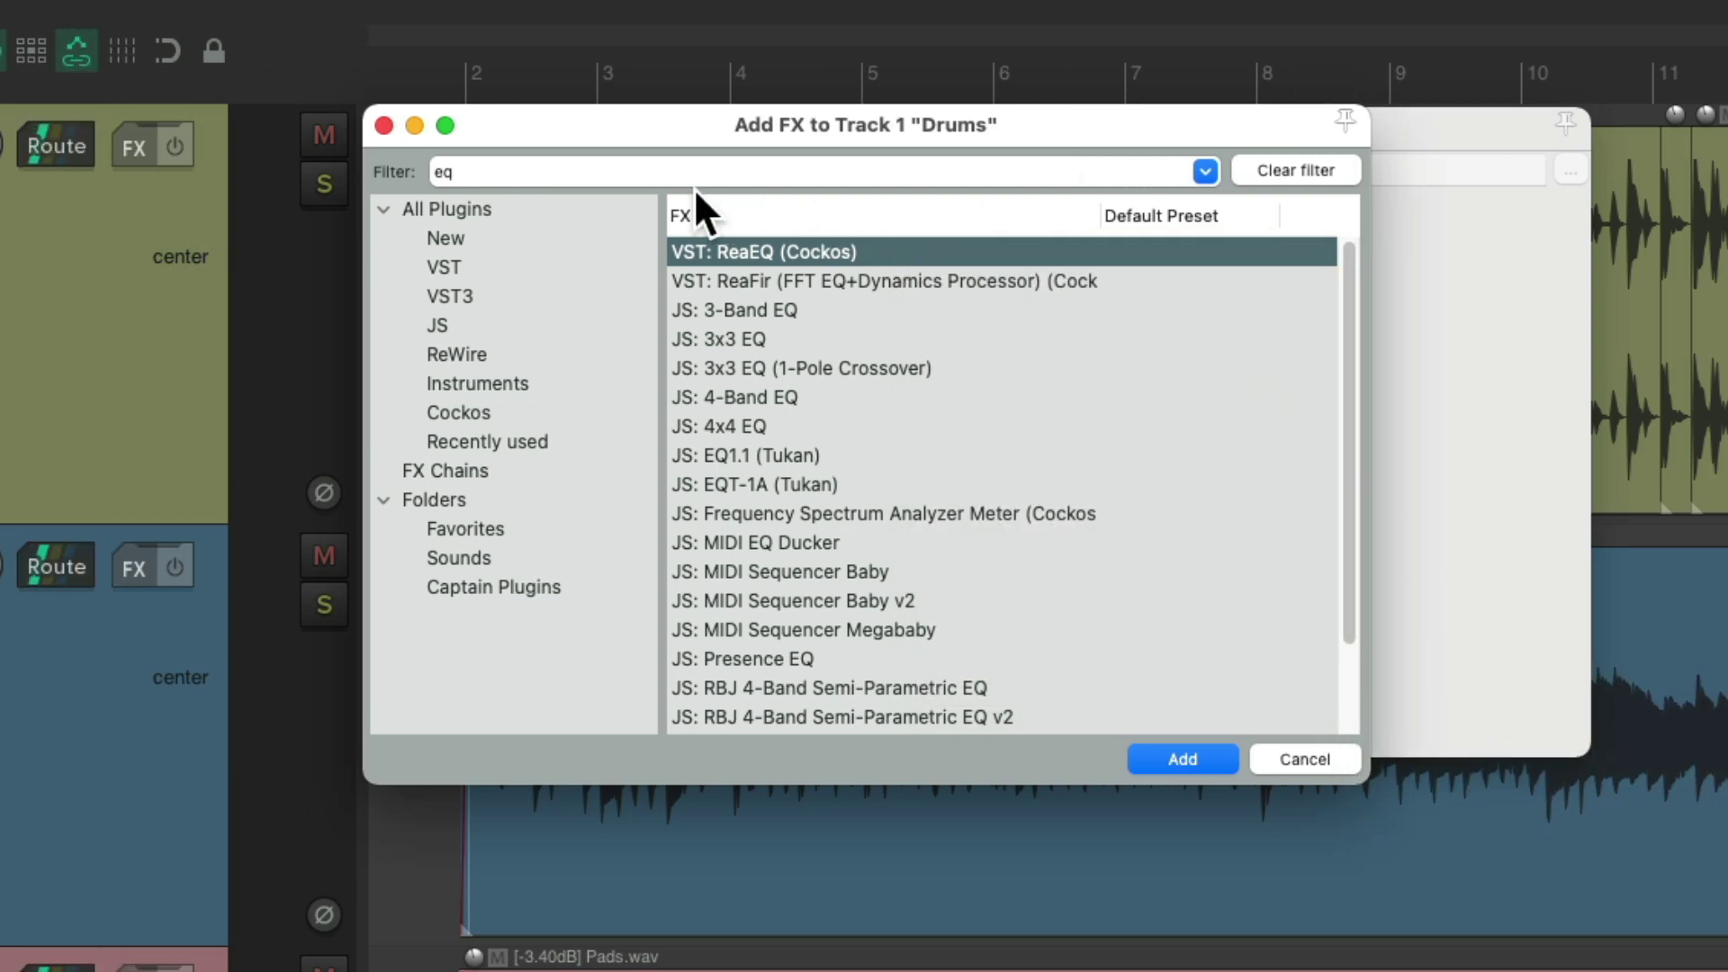
Filter the plug-ins for "comp" and turn off ReaComp's default of showing its embedded UI in the TCP for new instances
{"action": "key", "text": "BackSpace"}
{"action": "key", "text": "BackSpace"}
{"action": "type", "text": "comp"}
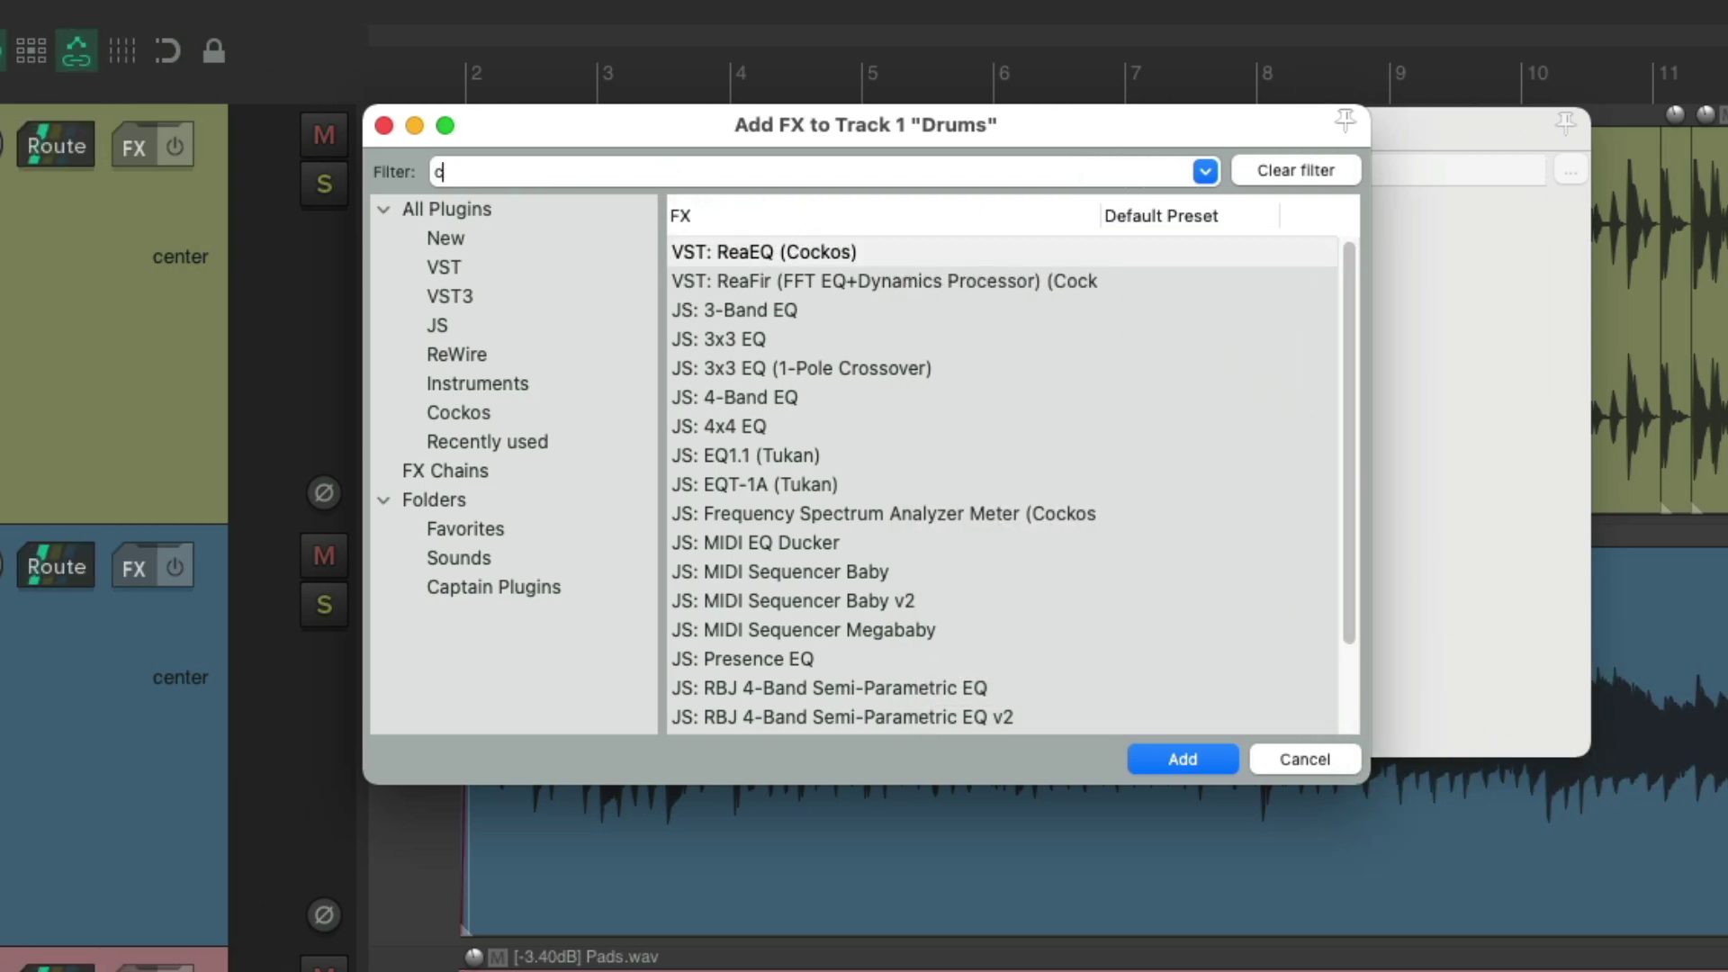
{"action": "right_click", "coordinate": [926, 245]}
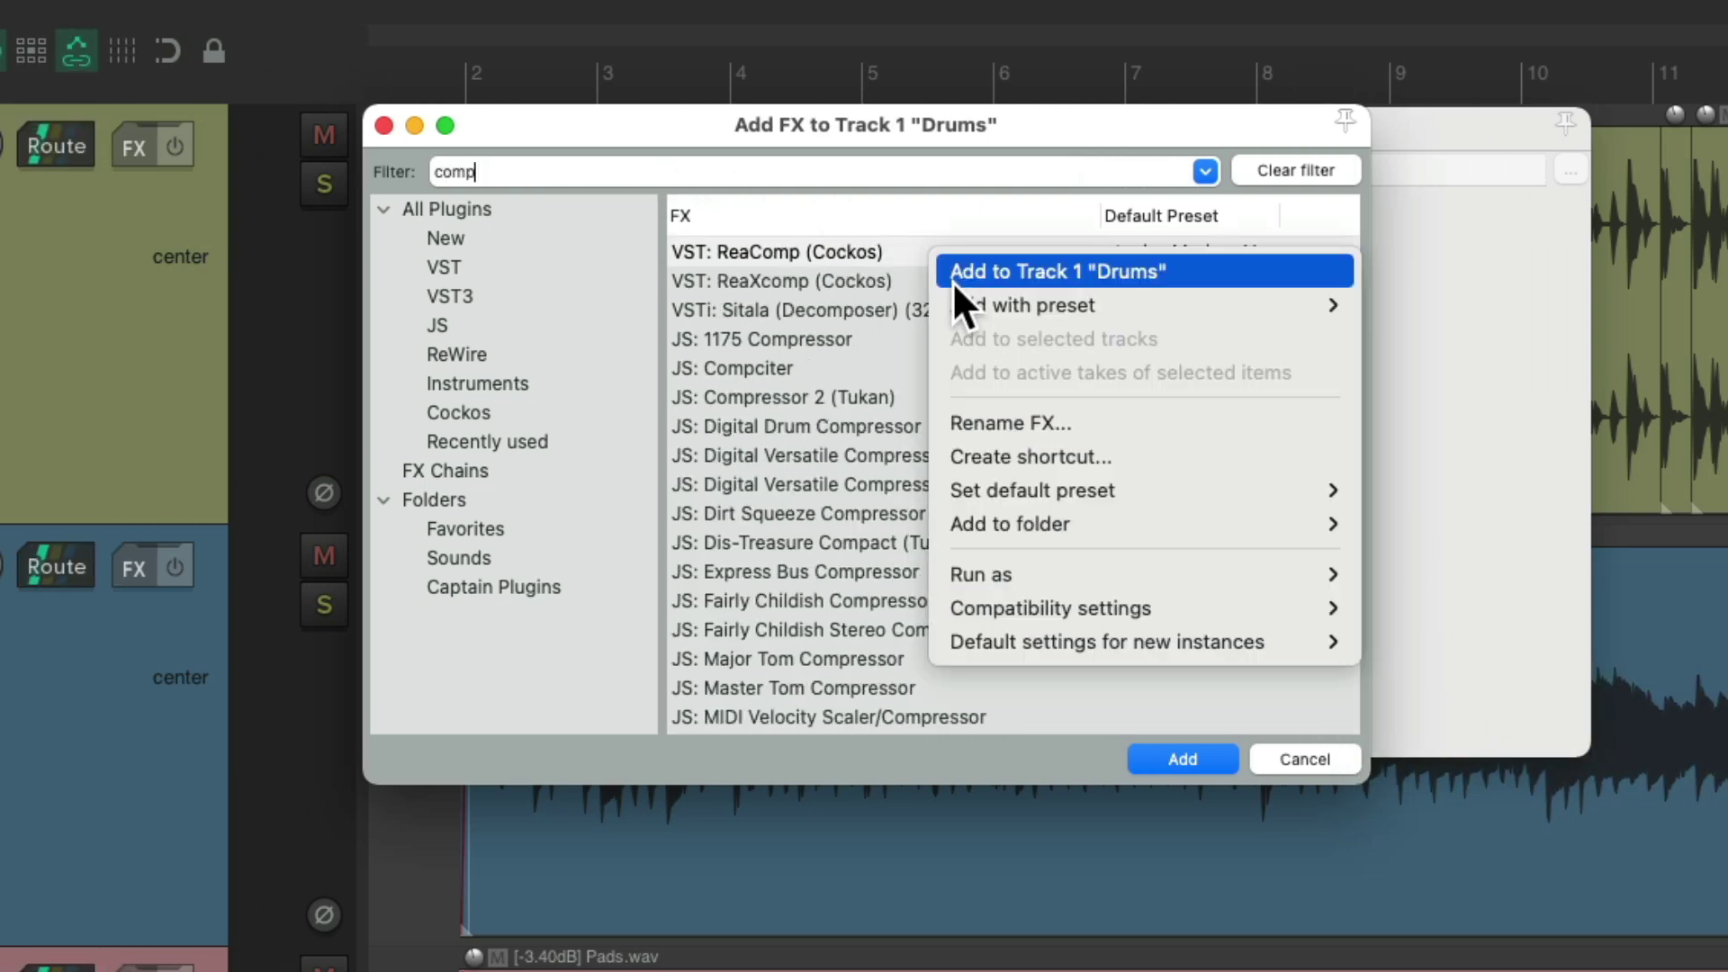
{"action": "mouse_move", "coordinate": [994, 639]}
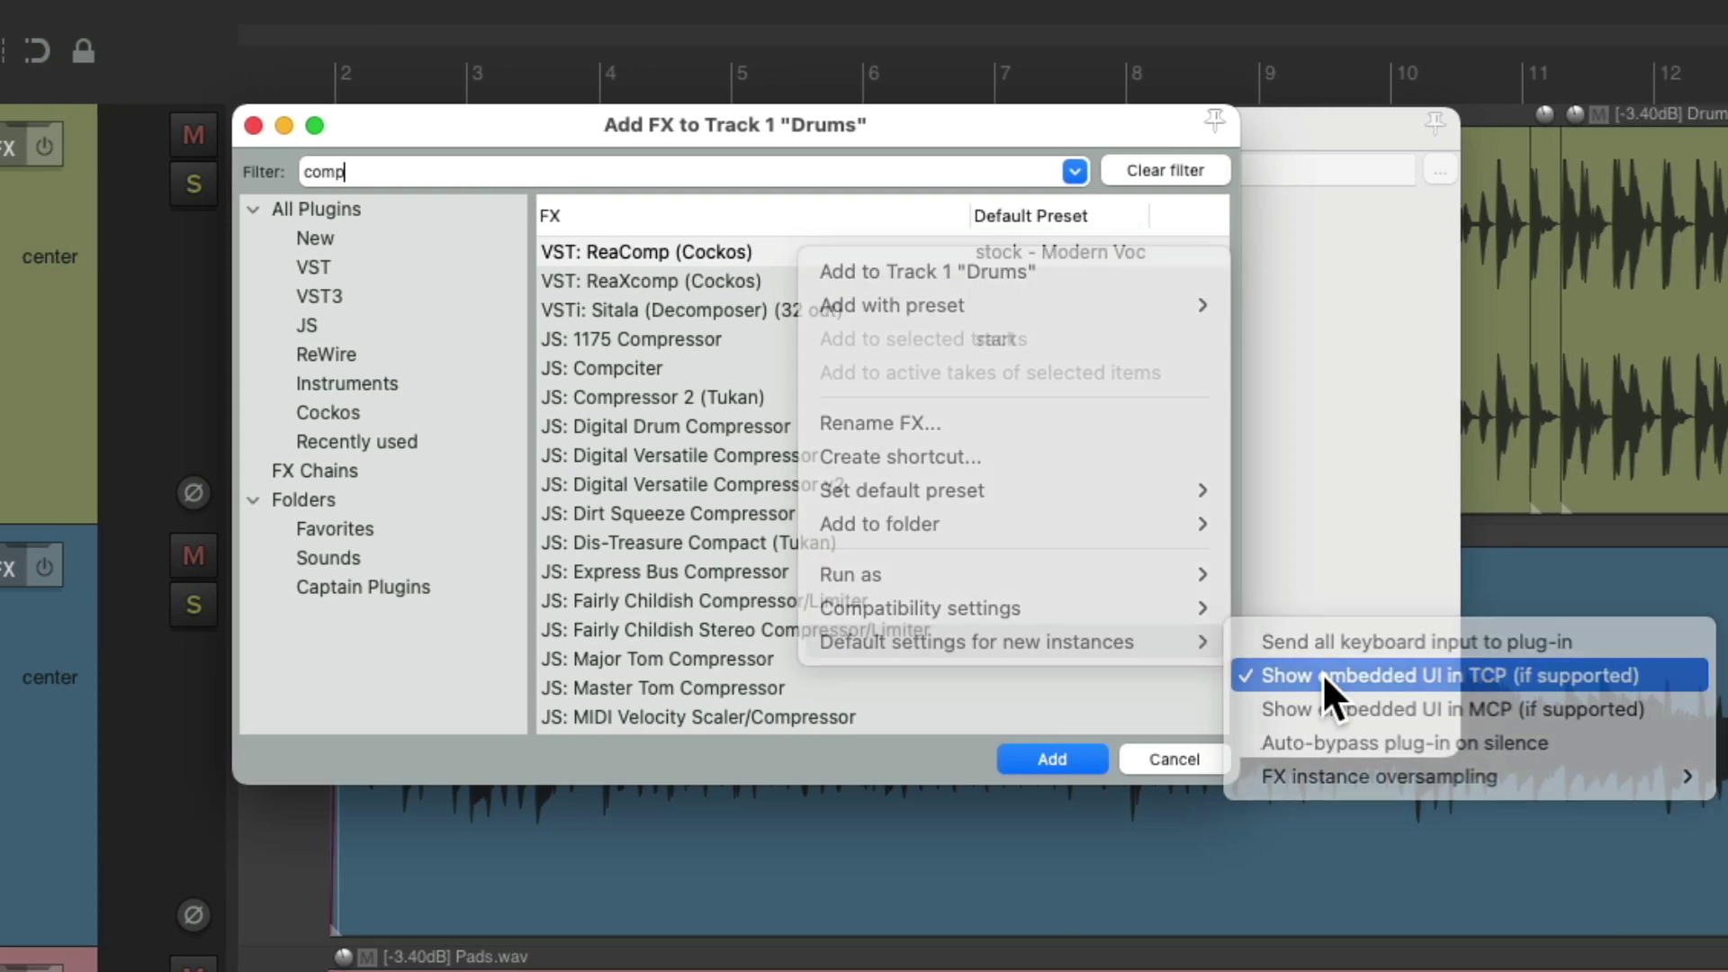
{"action": "left_click", "coordinate": [1325, 677]}
Add ReaComp and ReaEQ to the Drums track with the embedded-UI default turned off
{"action": "double_click", "coordinate": [931, 250]}
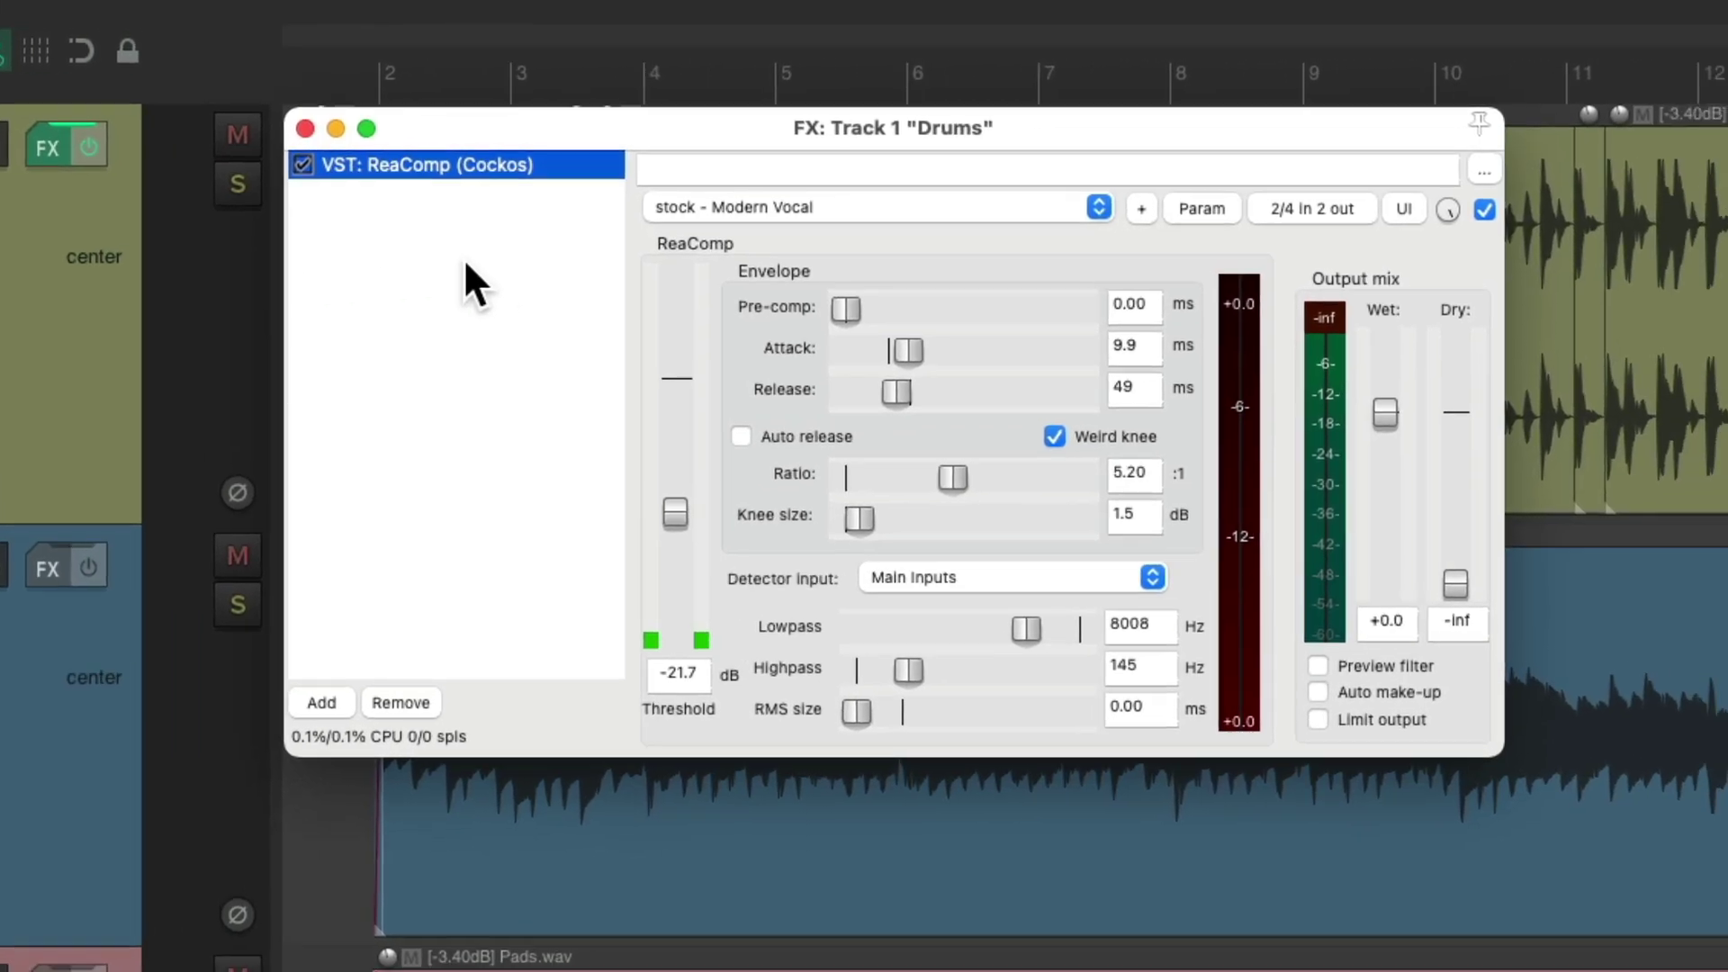
{"action": "double_click", "coordinate": [872, 235]}
{"action": "type", "text": "eq"}
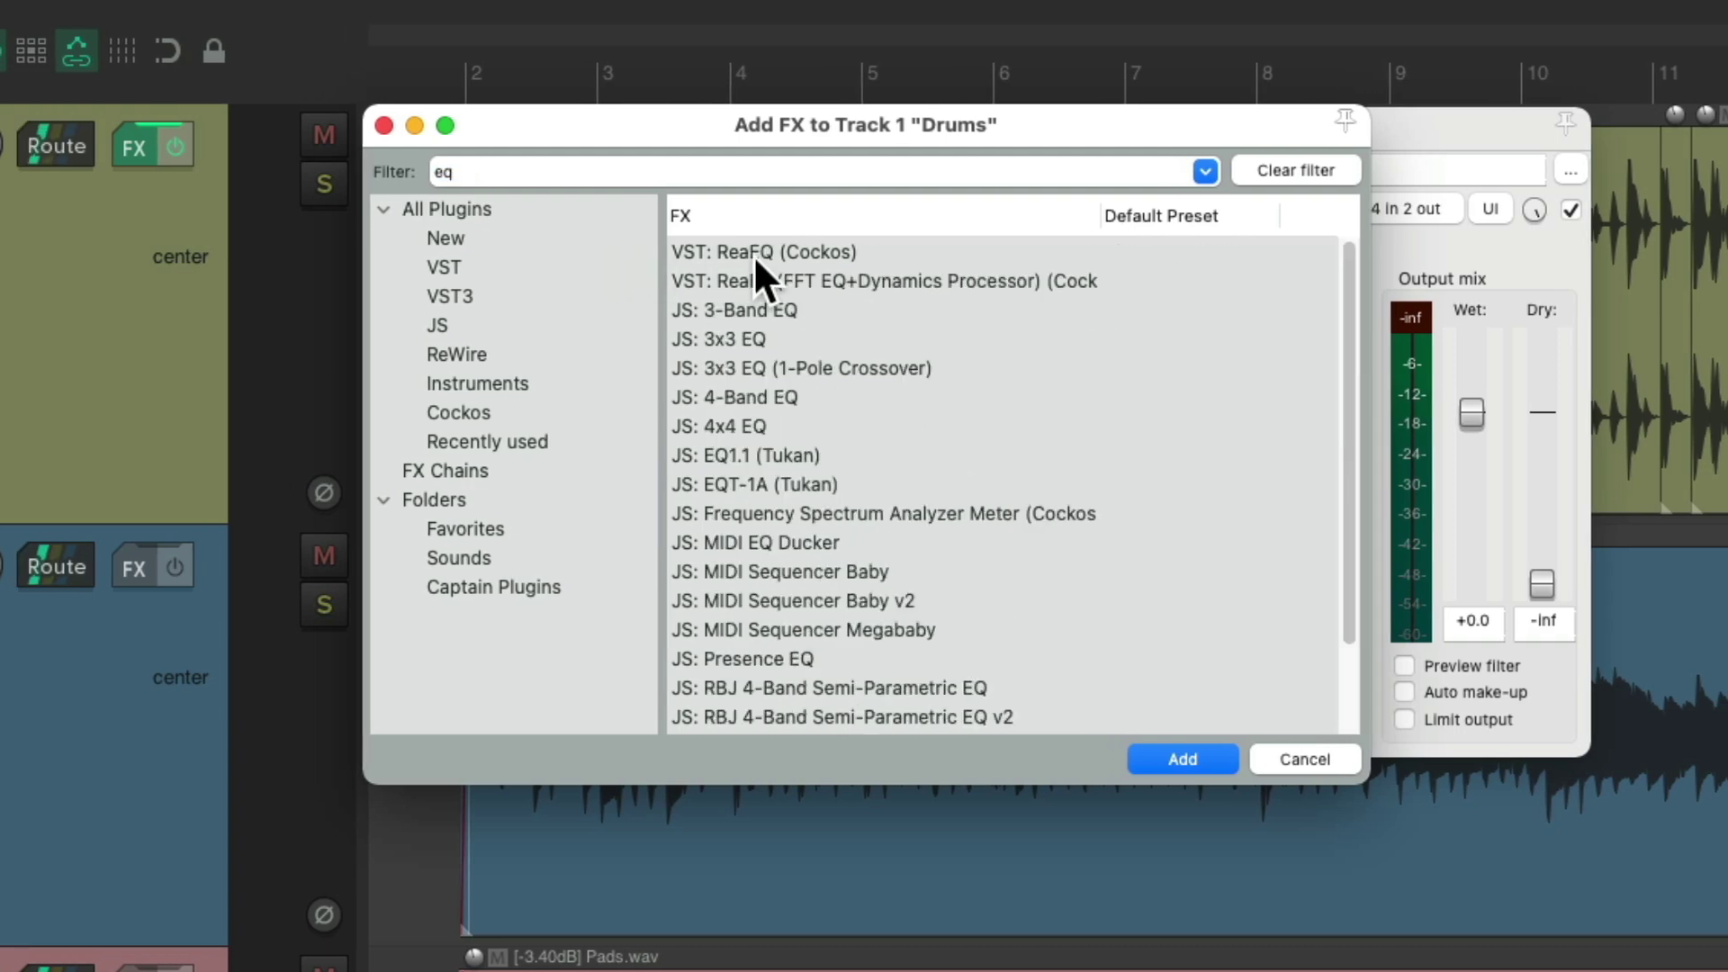
{"action": "left_click", "coordinate": [832, 256]}
{"action": "double_click", "coordinate": [842, 257]}
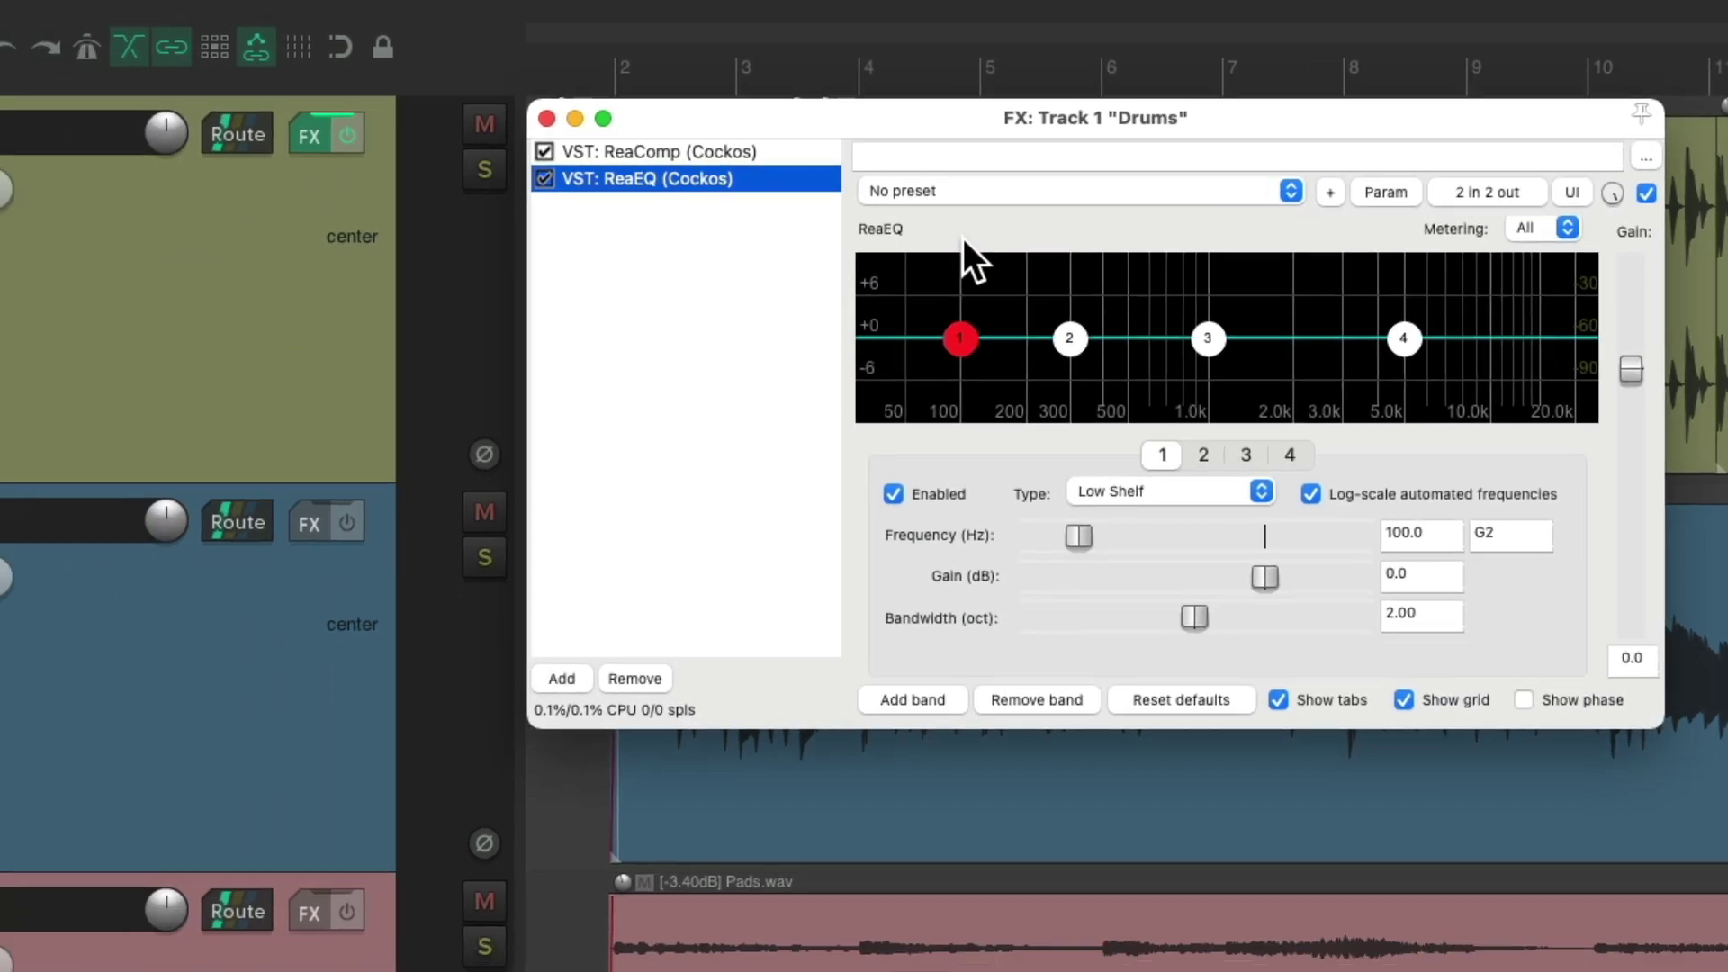